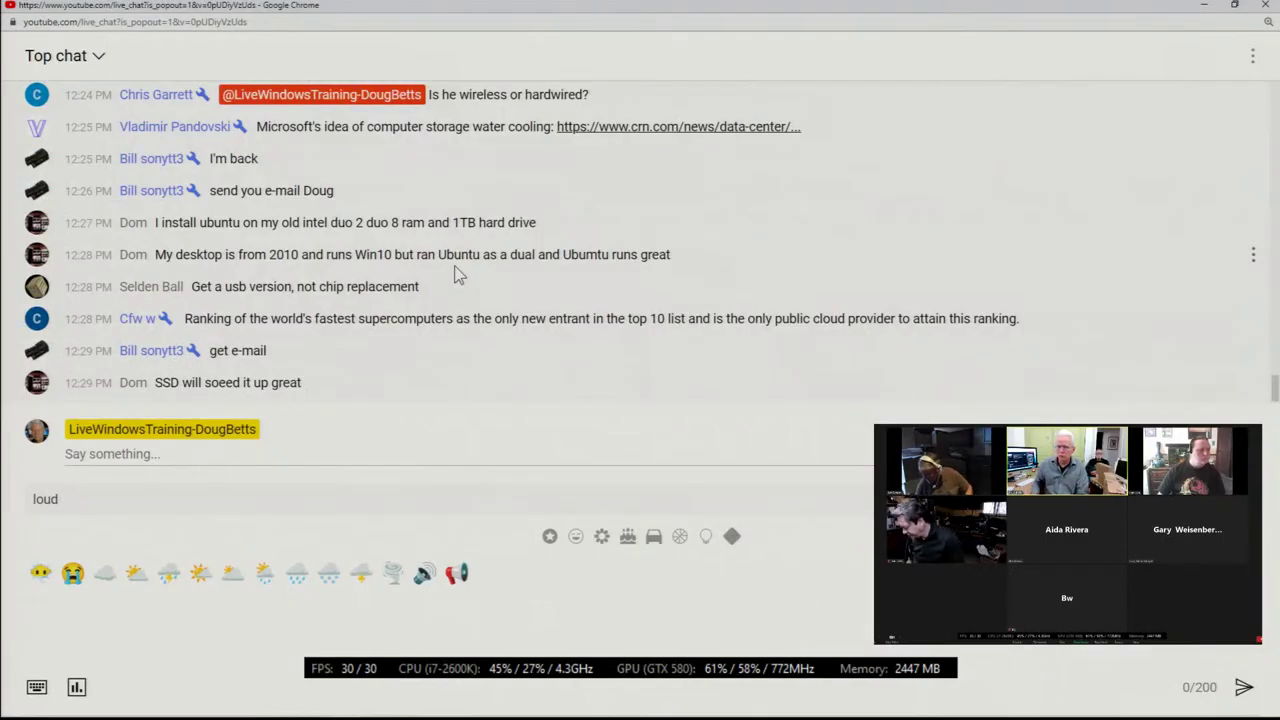
# Step: Read back through the recent live chat messages, highlighting the "wireless or hardwired?" question, and return to the newest message
pyautogui.scroll(2, 486, 241)
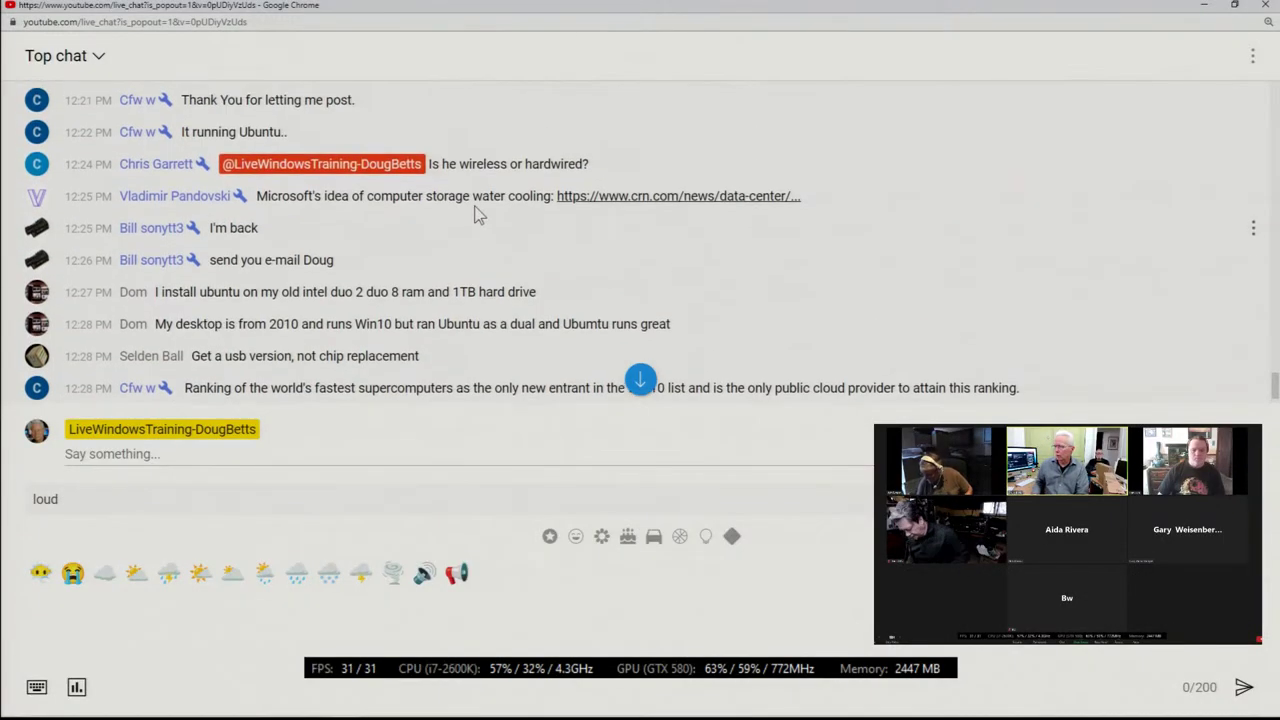
pyautogui.scroll(1, 478, 215)
pyautogui.moveTo(459, 228); pyautogui.dragTo(611, 223)
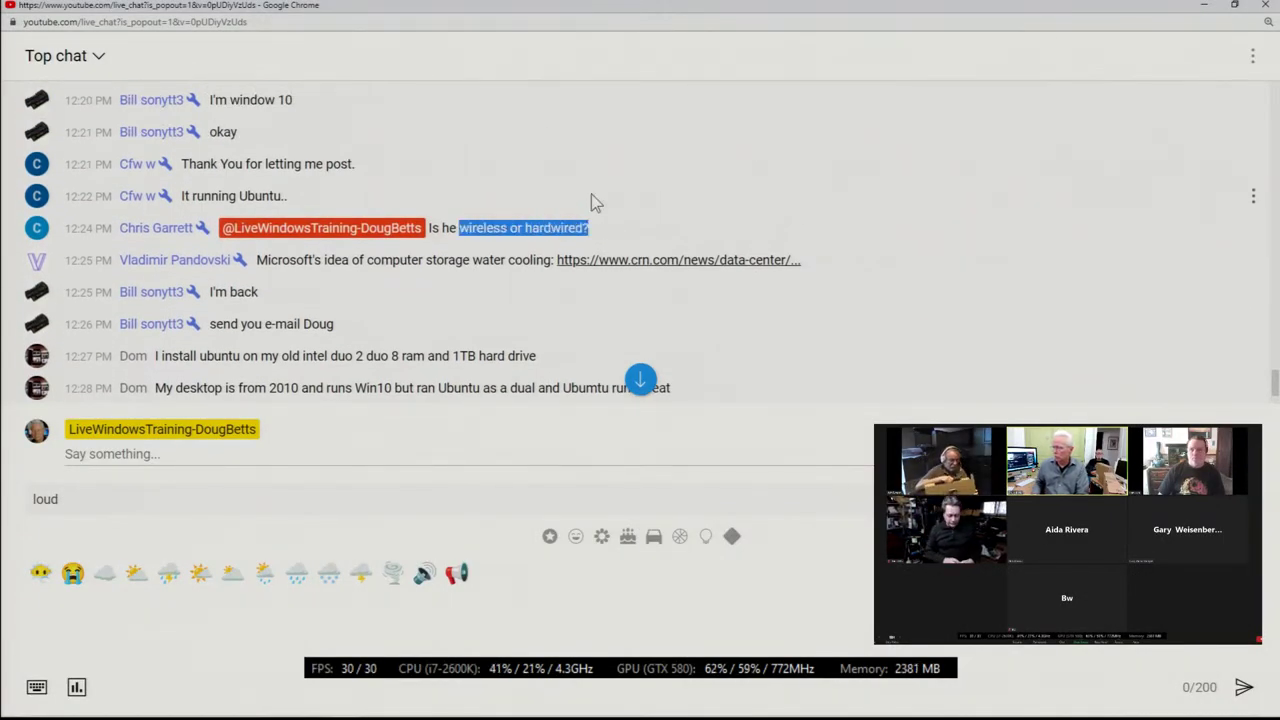
pyautogui.scroll(2, 591, 194)
pyautogui.scroll(-1, 591, 194)
pyautogui.scroll(-1, 590, 194)
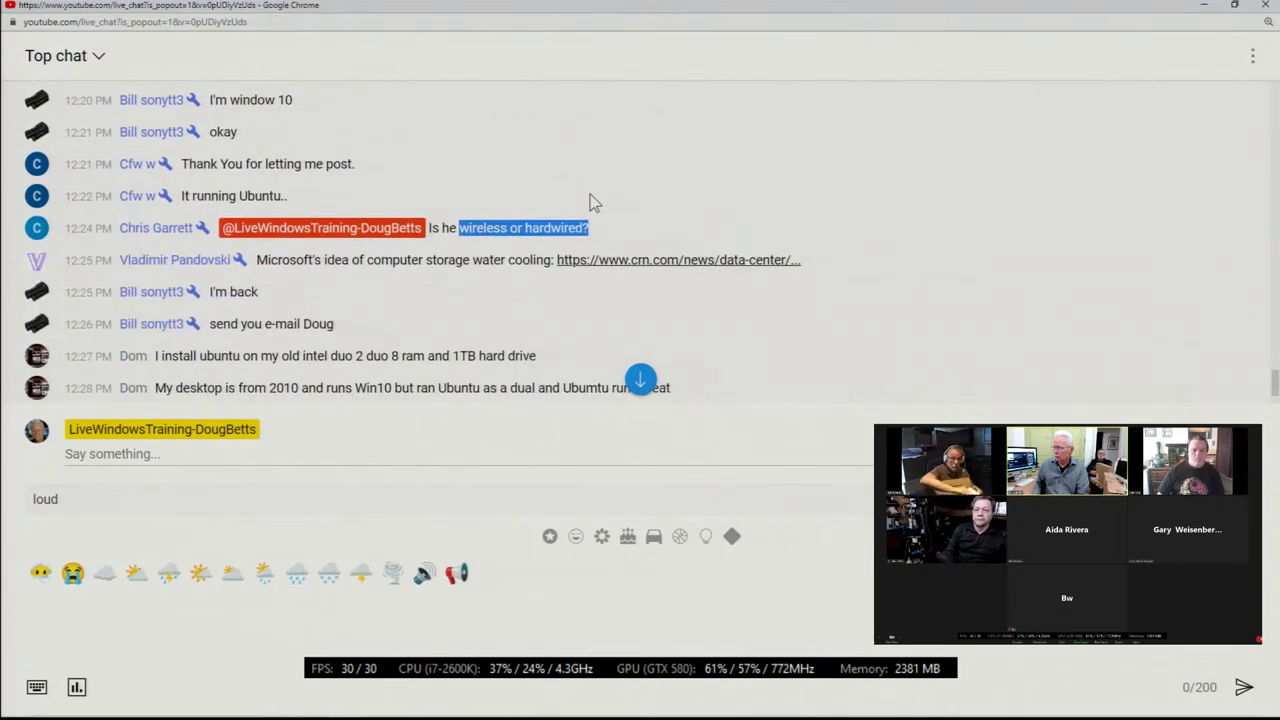
pyautogui.scroll(-1, 566, 234)
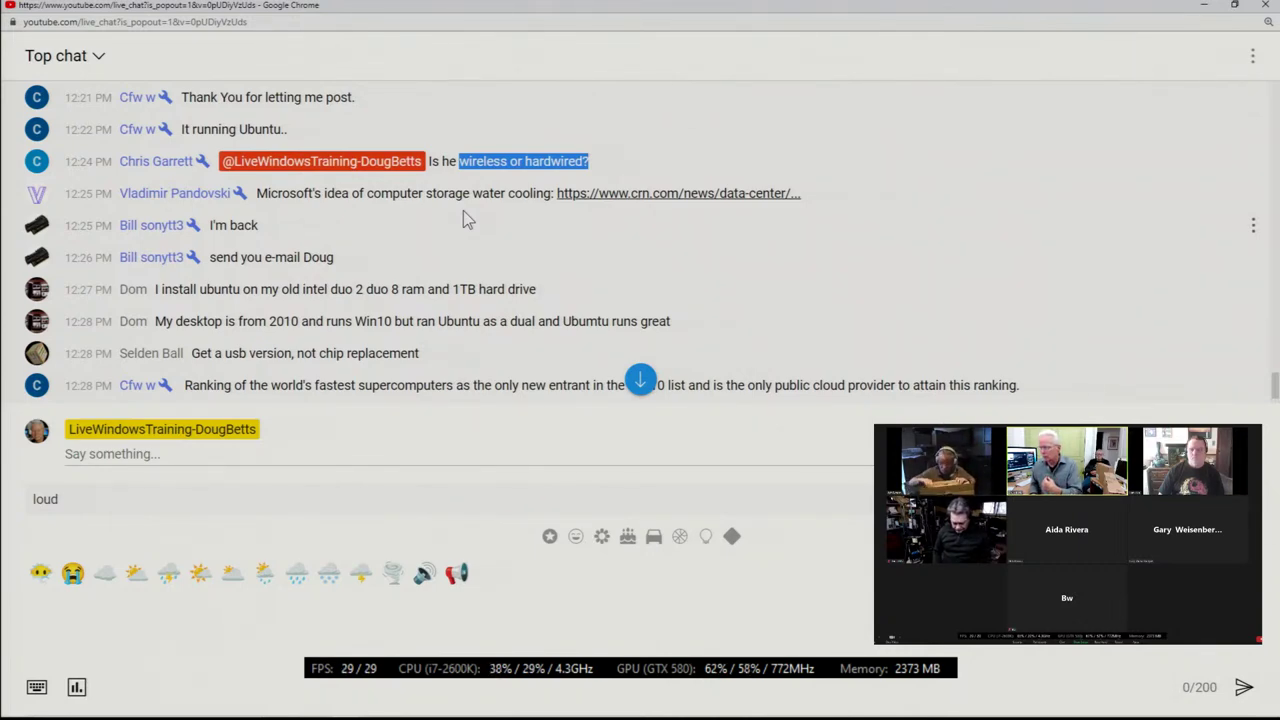
pyautogui.scroll(-1, 463, 211)
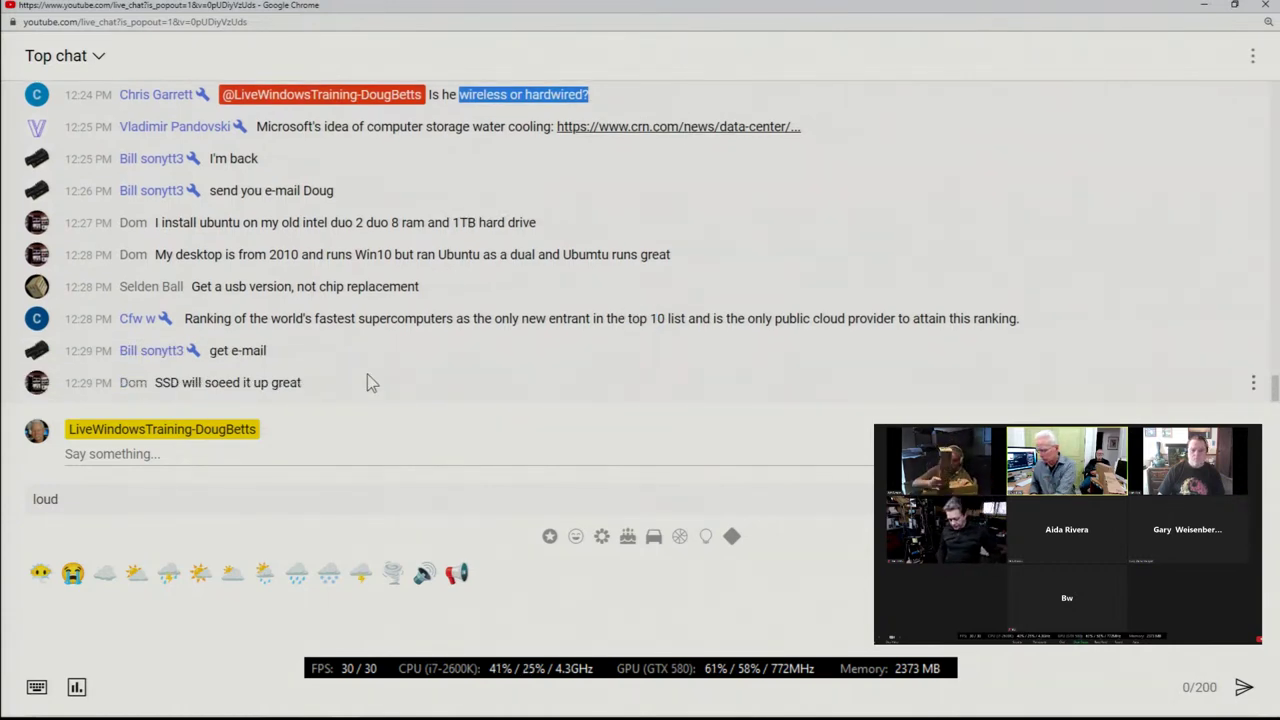
# Step: Switch to the LogMeIn Rescue Technician Console and show the customer's desktop in full screen
pyautogui.hotkey('alt', 'Tab')
pyautogui.hotkey('alt', 'Tab')
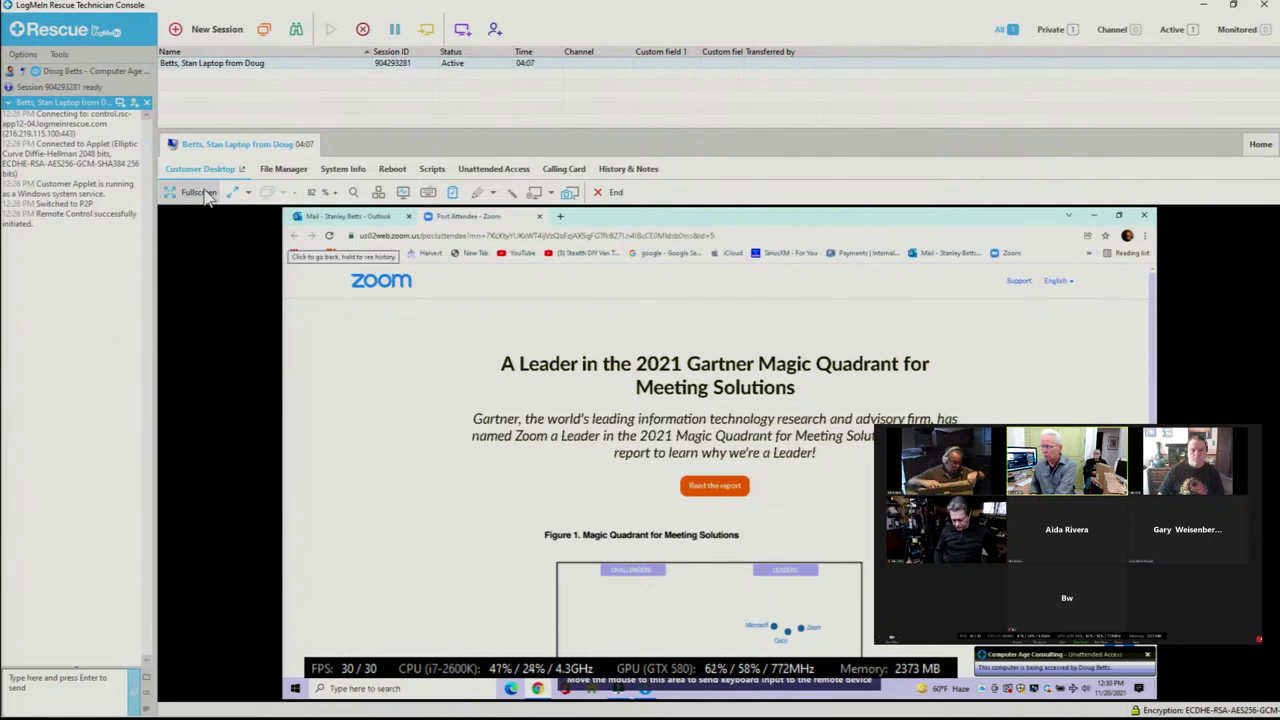
pyautogui.click(205, 193)
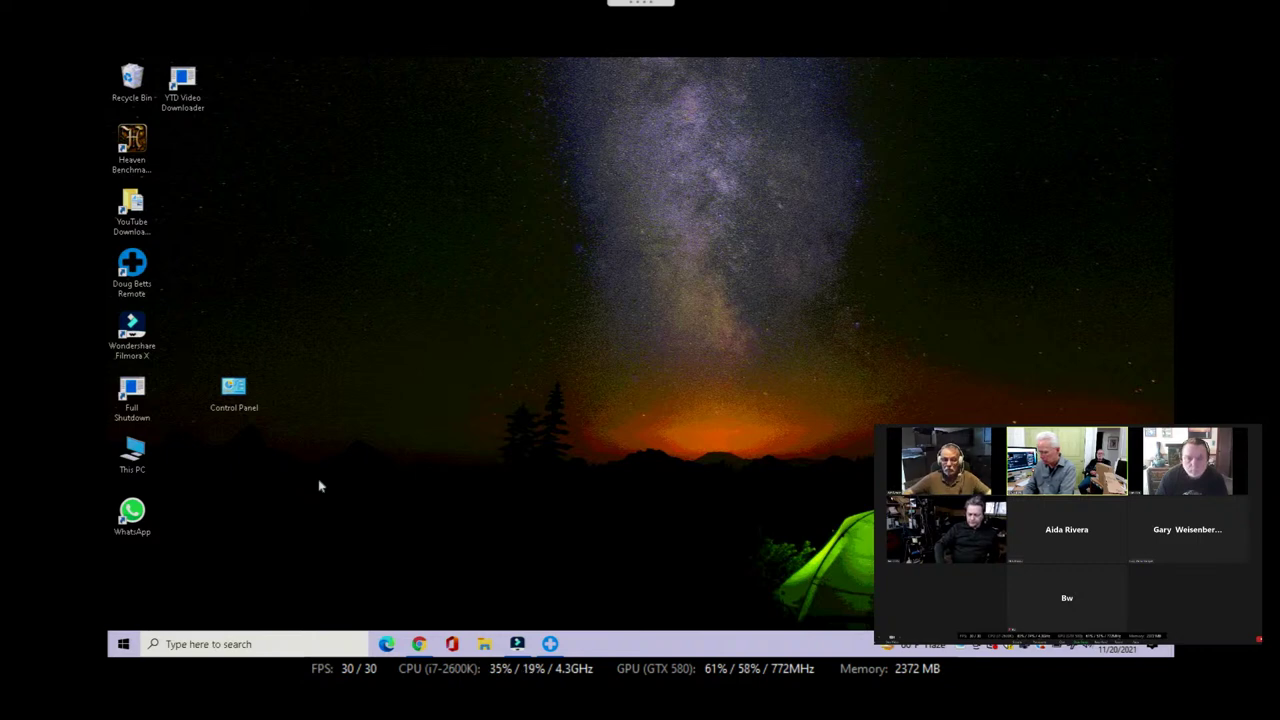
# Step: Open System Information on the remote laptop by running msinfo32
pyautogui.press('super+r')
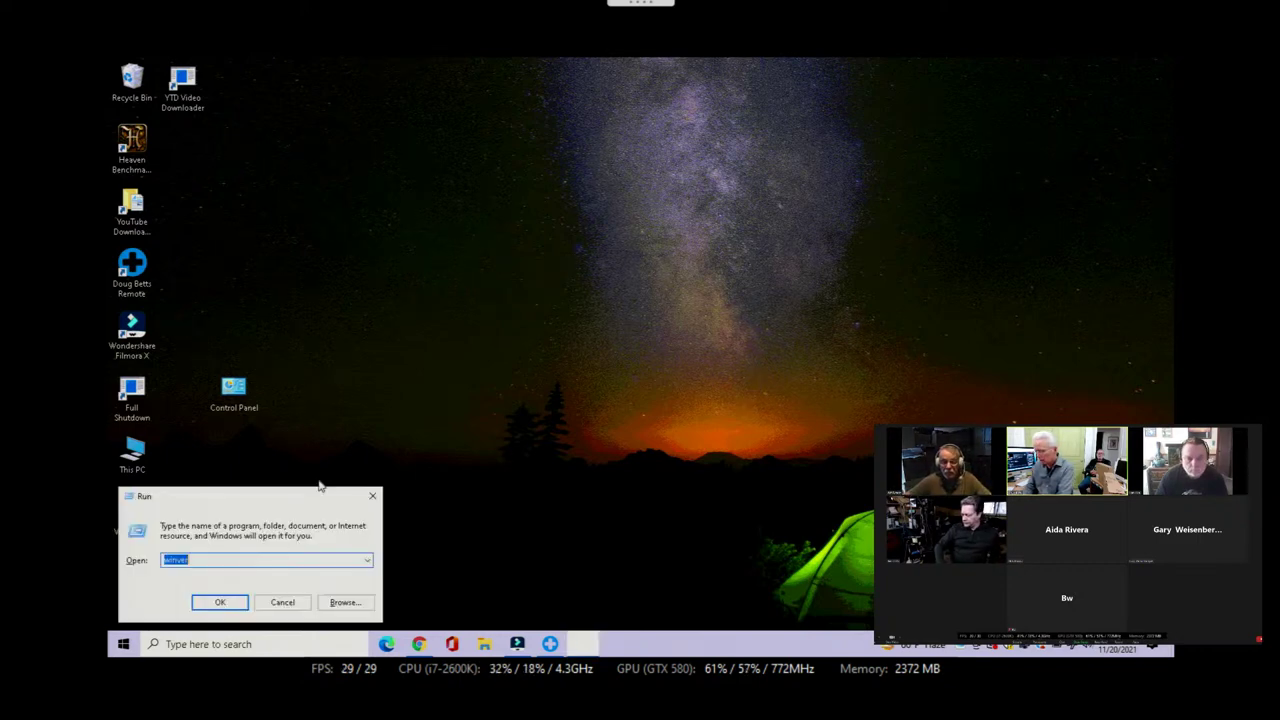
pyautogui.write('m')
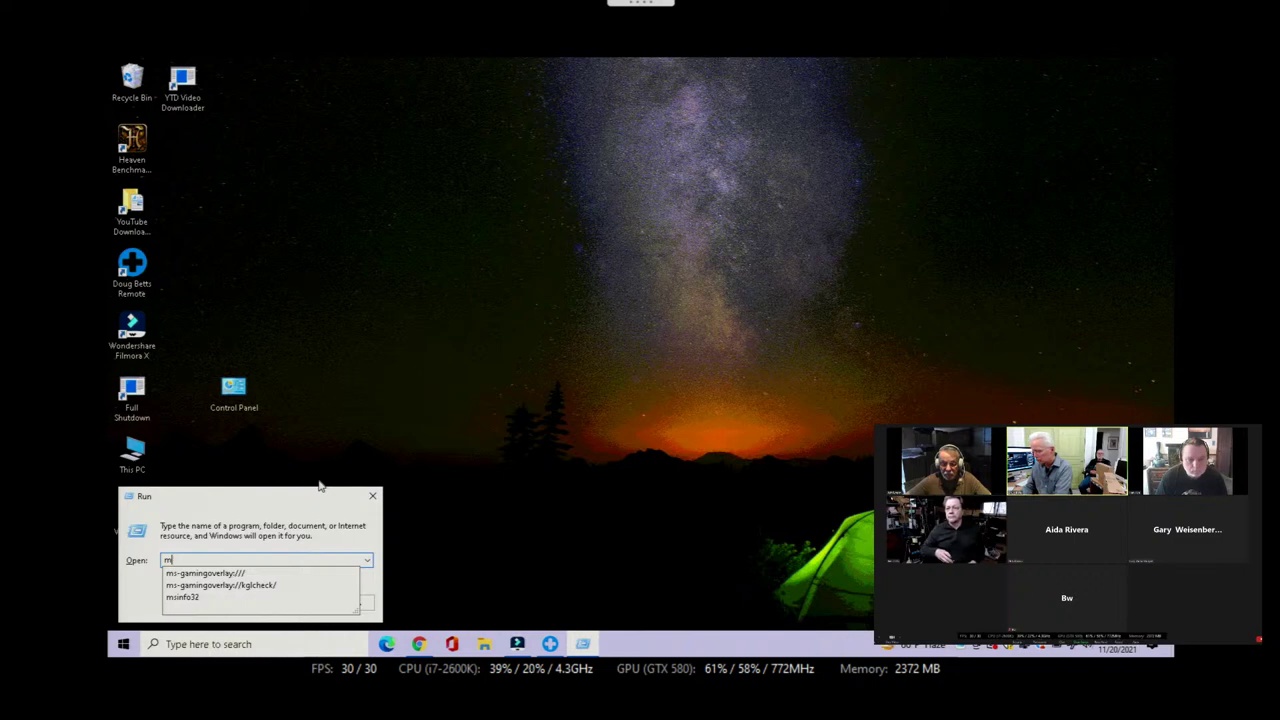
pyautogui.write('sinfo32')
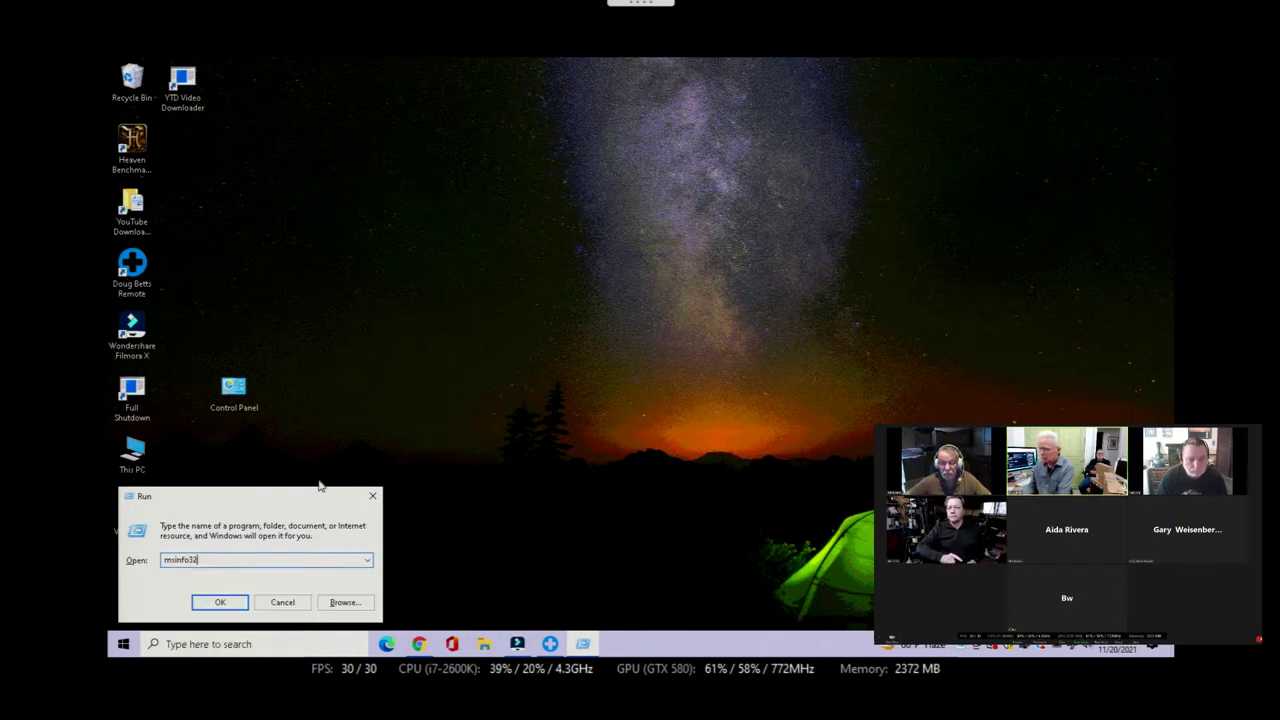
pyautogui.press('Return')
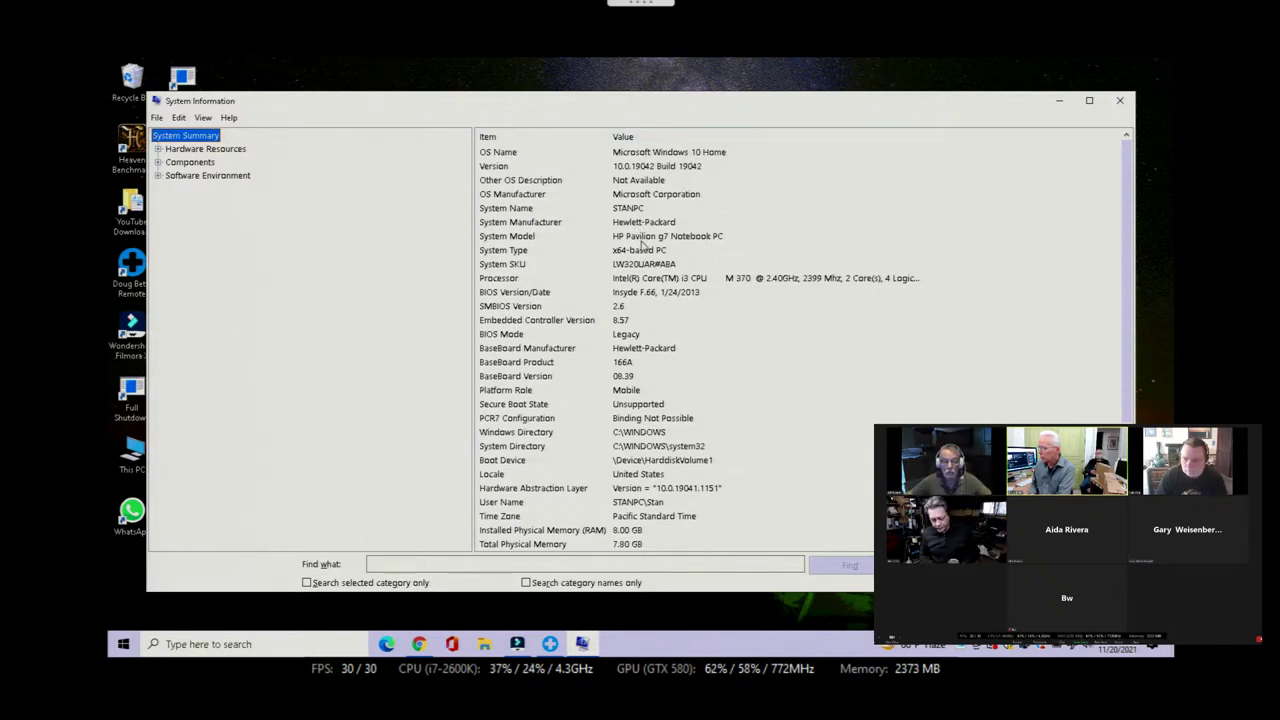
# Step: Examine the system model, processor and memory entries in the System Summary
pyautogui.click(643, 244)
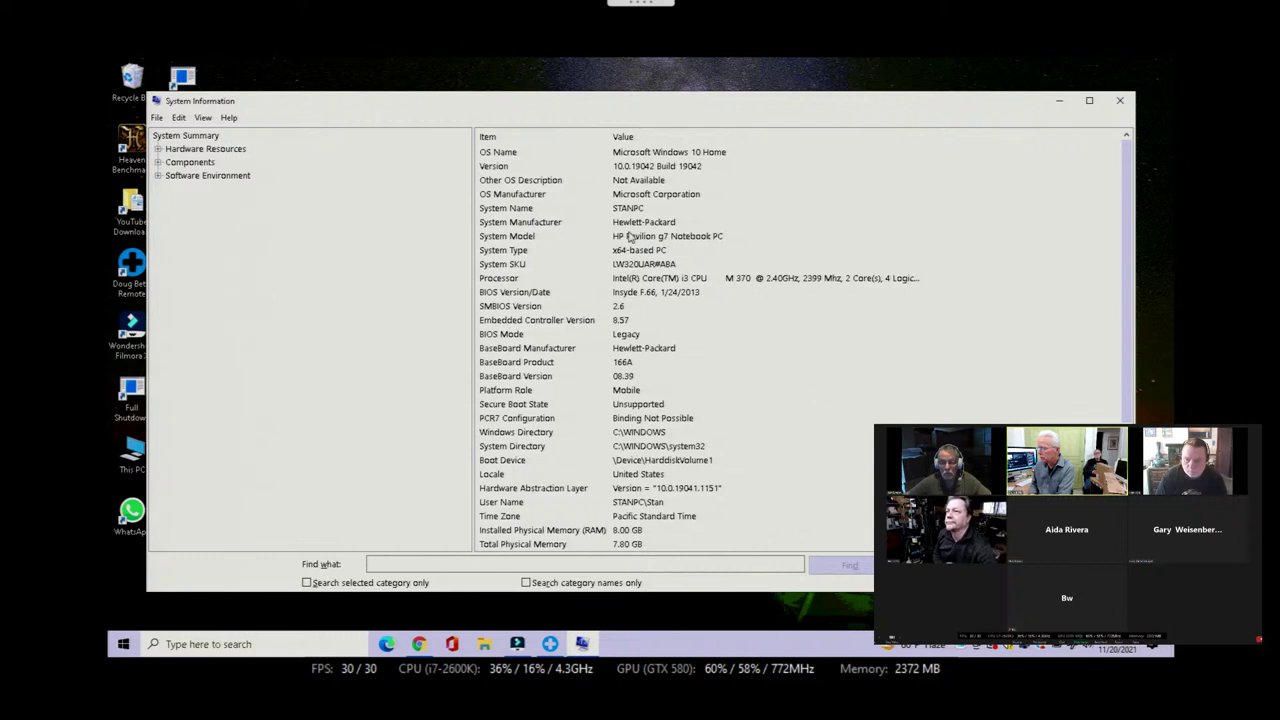
pyautogui.click(700, 236)
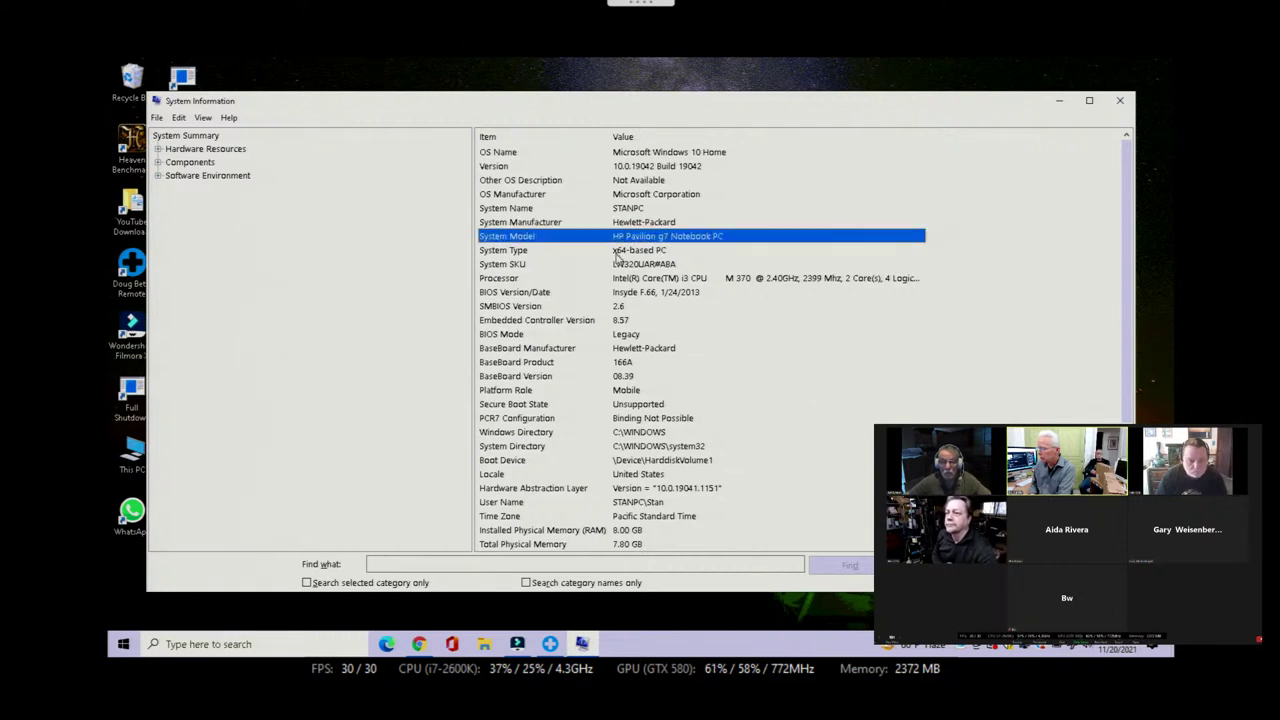
pyautogui.click(720, 283)
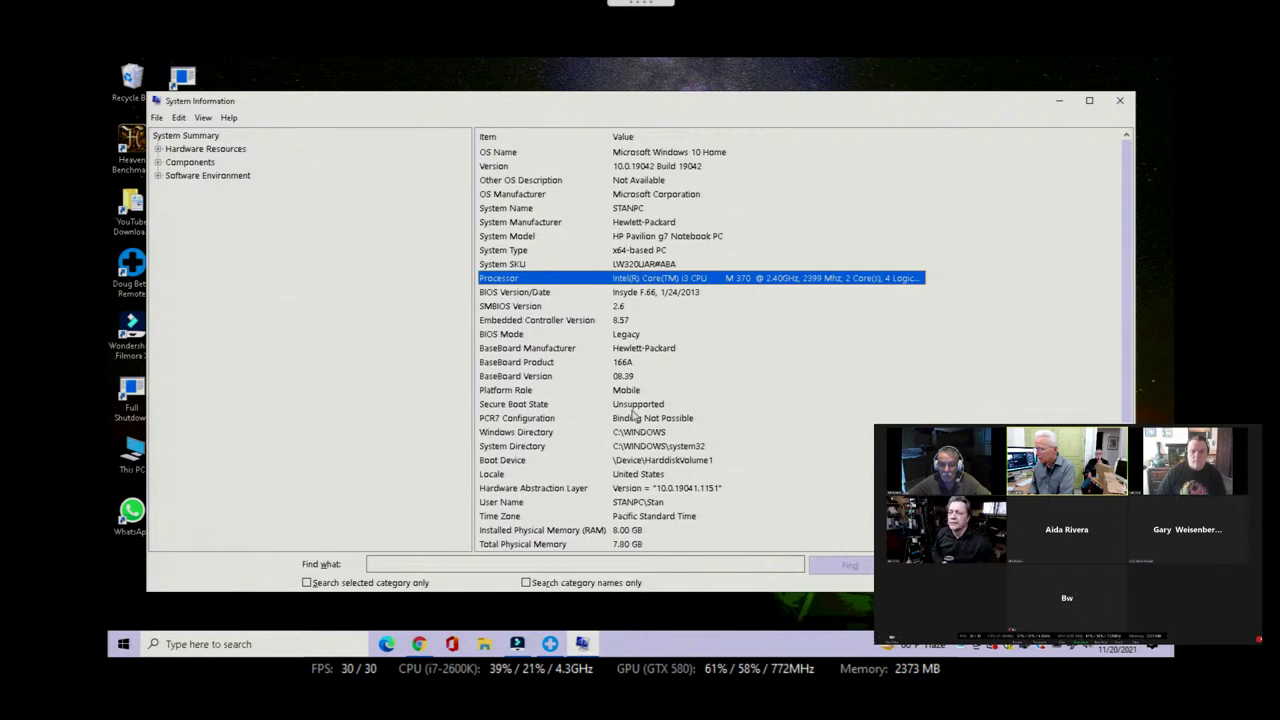
pyautogui.scroll(-2, 645, 447)
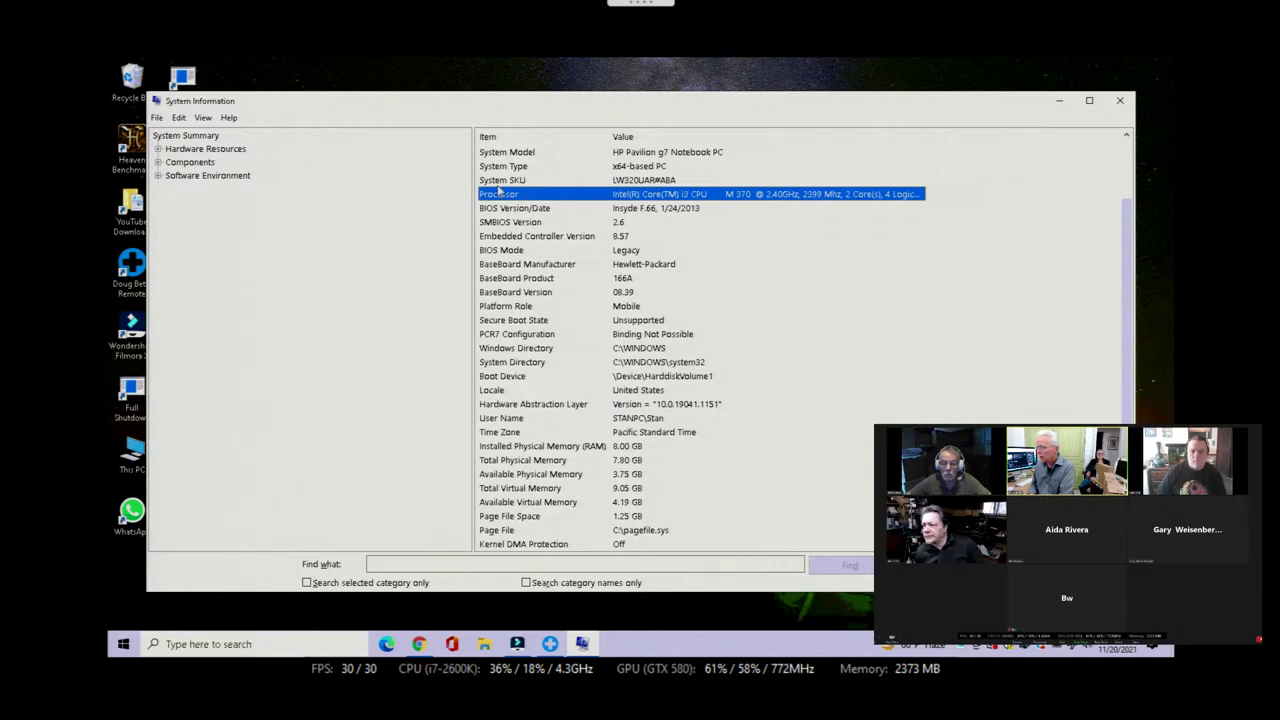
pyautogui.scroll(2, 240, 183)
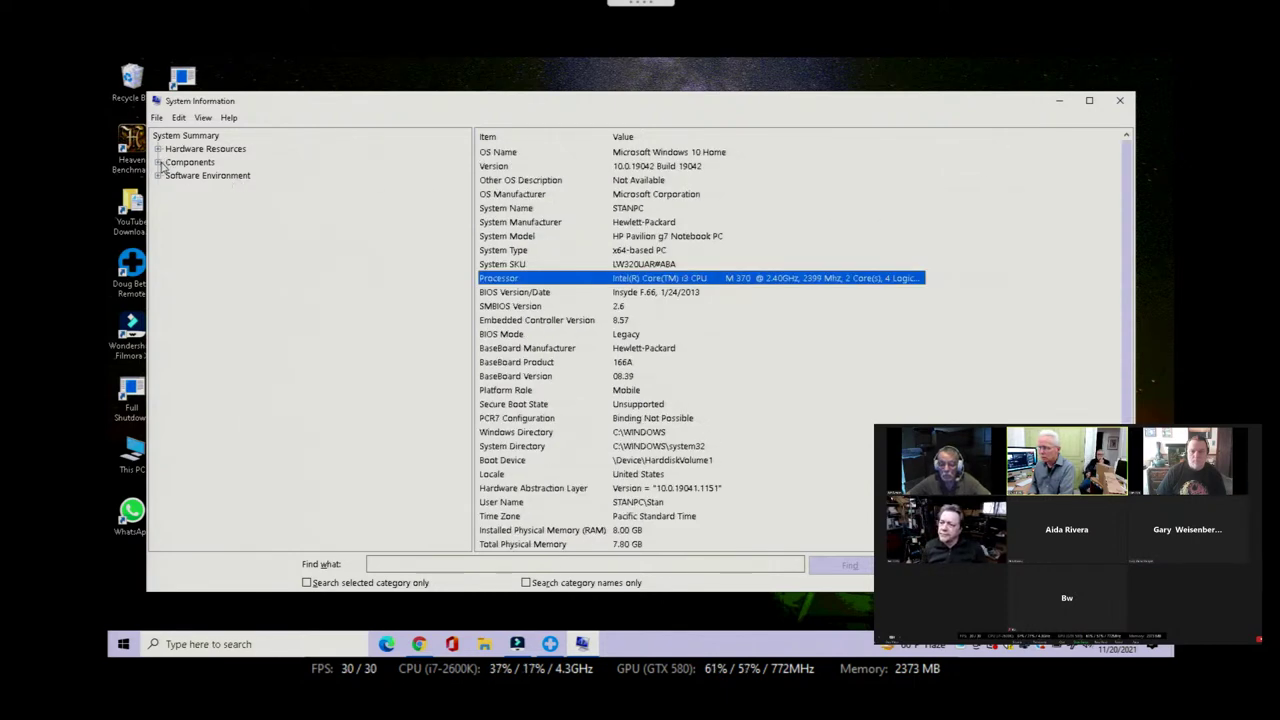
# Step: Inspect the Disks details under the Storage components, and close System Information
pyautogui.click(158, 163)
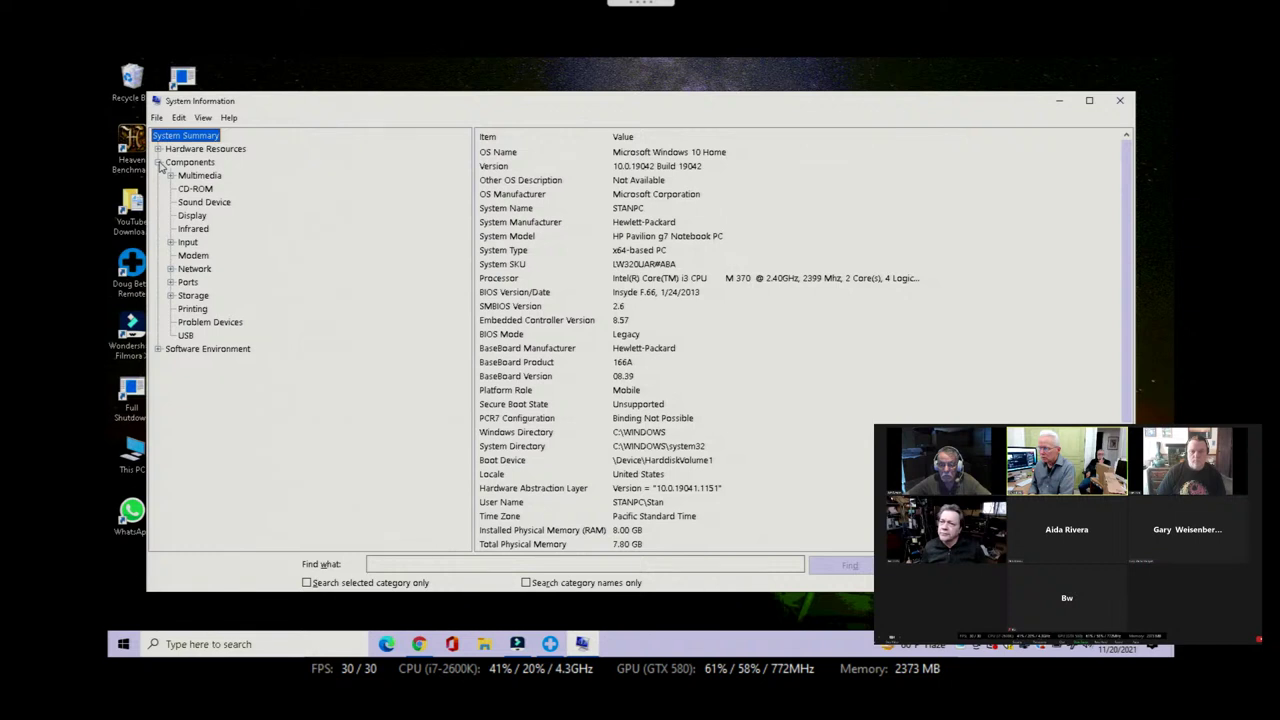
pyautogui.click(171, 296)
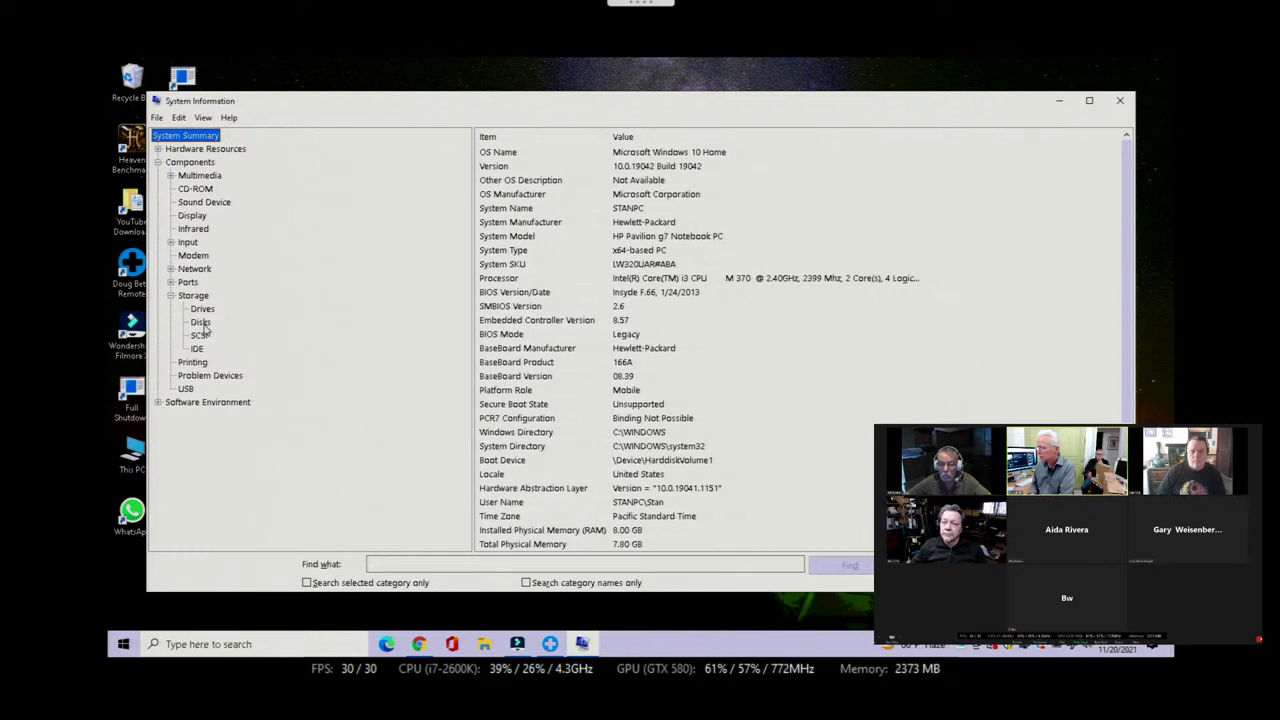
pyautogui.click(201, 322)
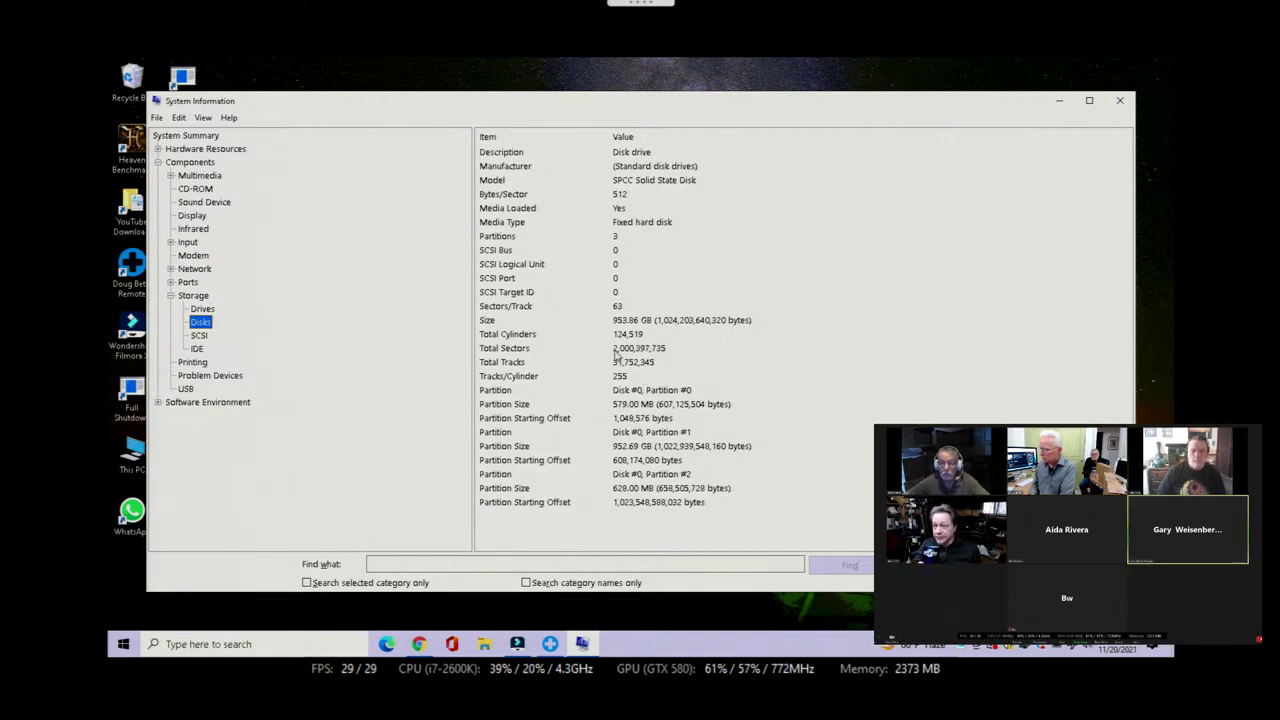
pyautogui.click(1121, 102)
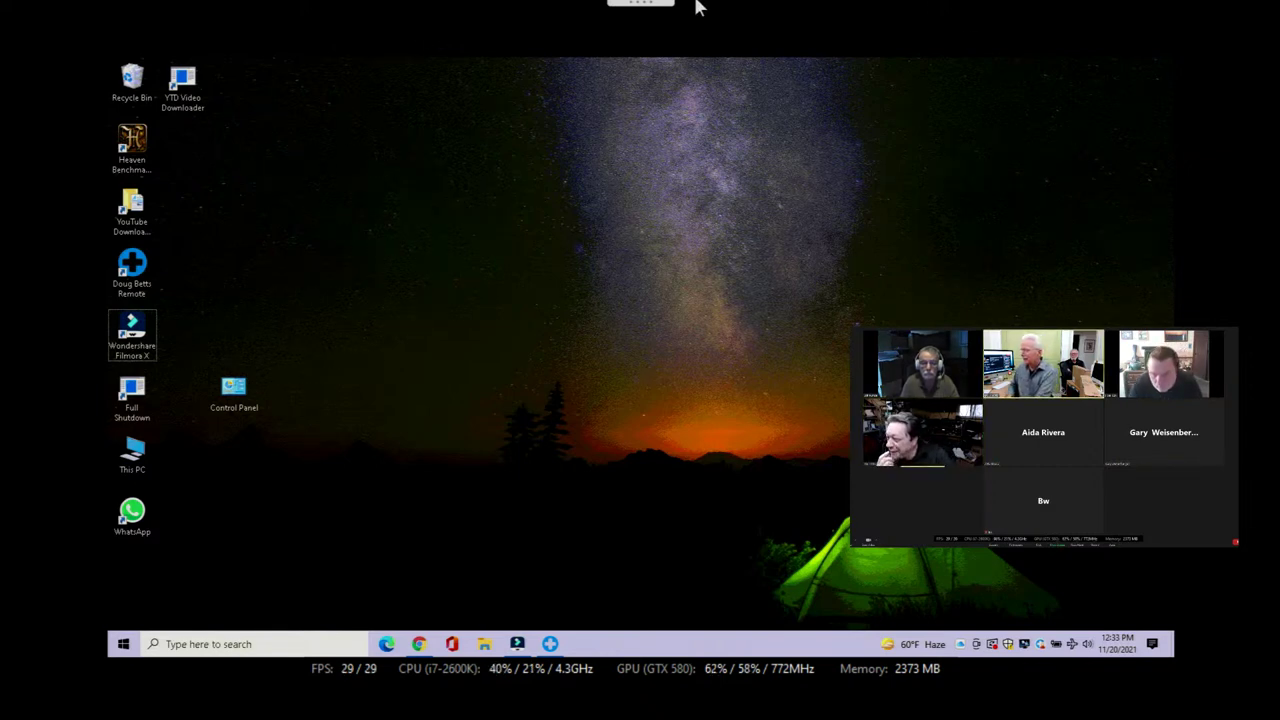
# Step: Check which power options the remote laptop offers, and dismiss them without choosing one
pyautogui.moveTo(651, 5)
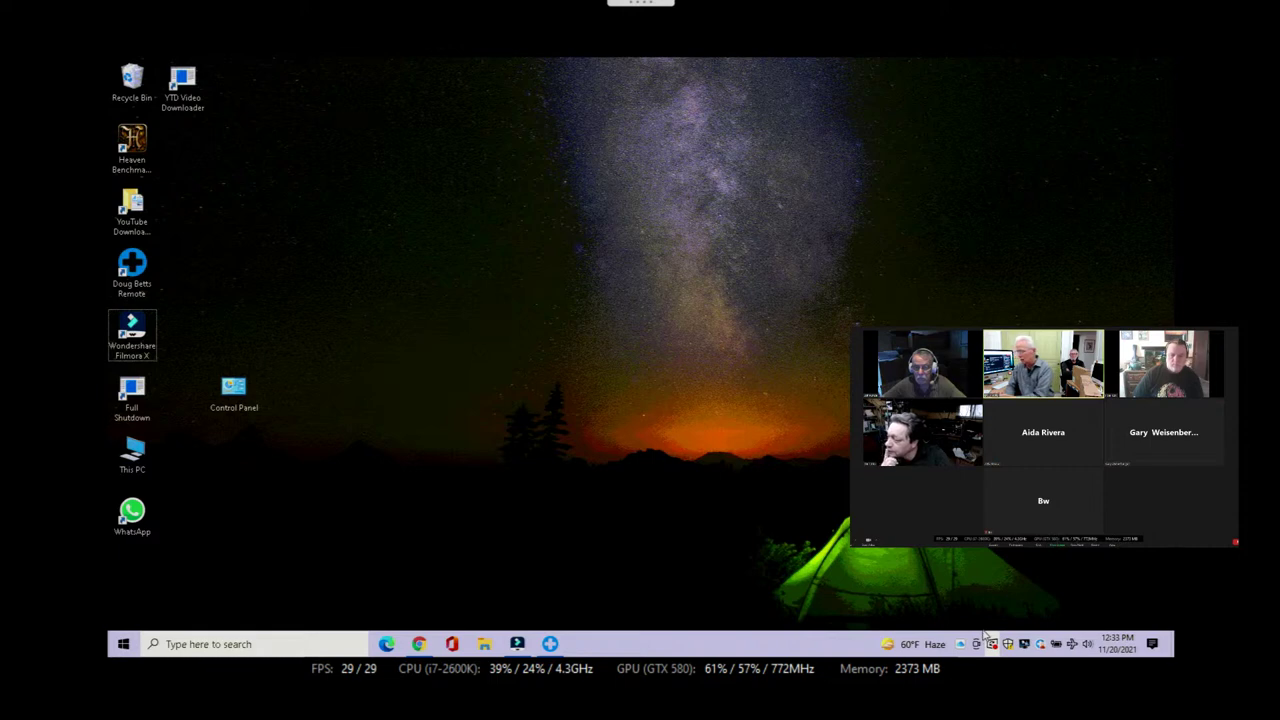
pyautogui.moveTo(992, 650)
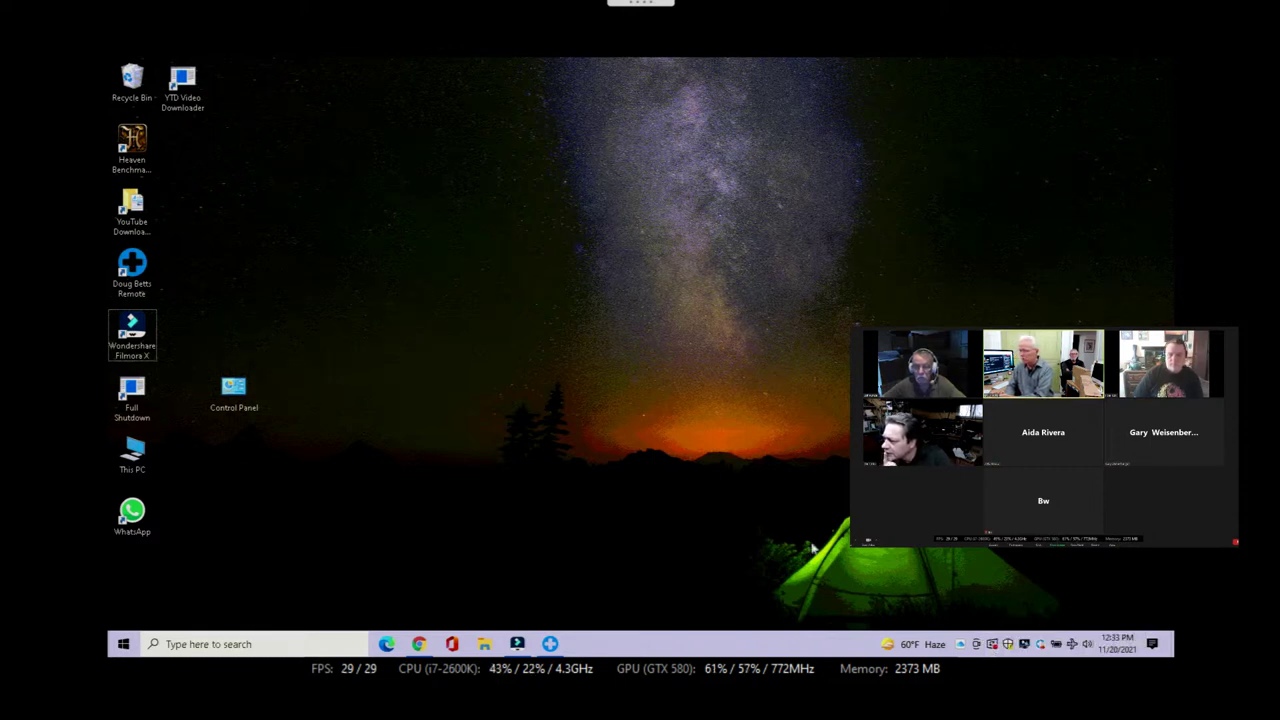
pyautogui.click(124, 646)
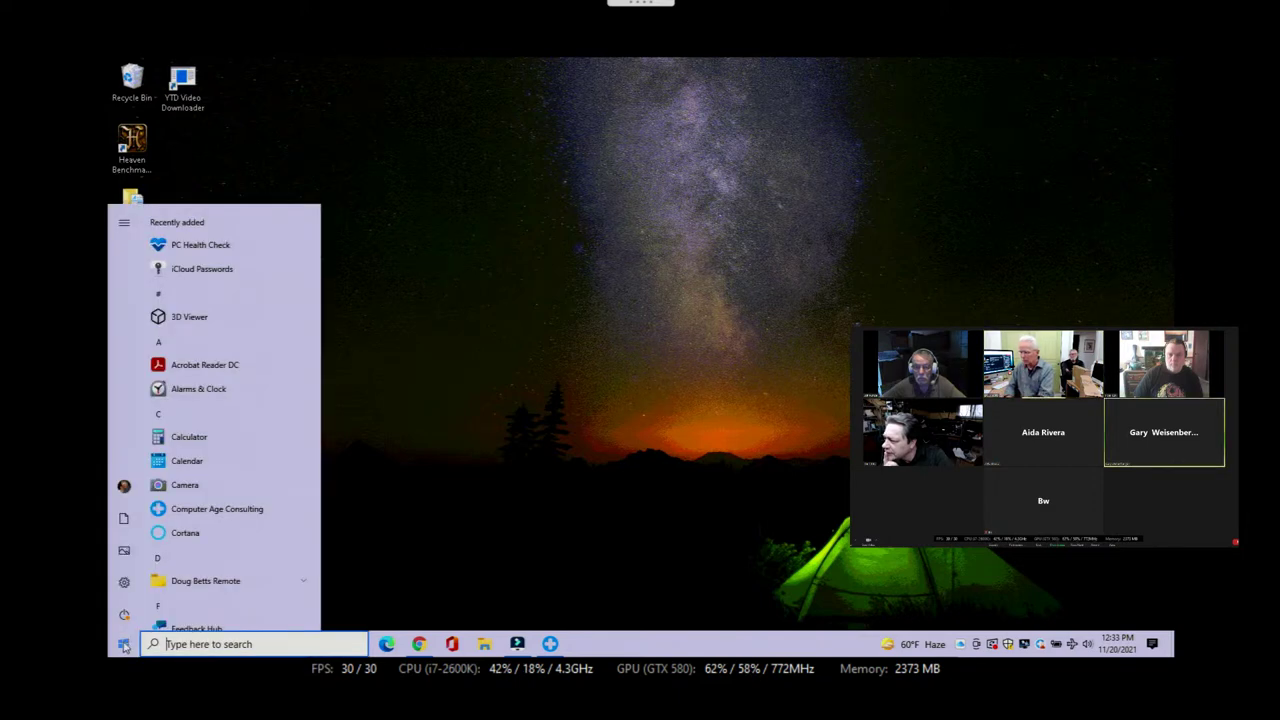
pyautogui.moveTo(122, 630)
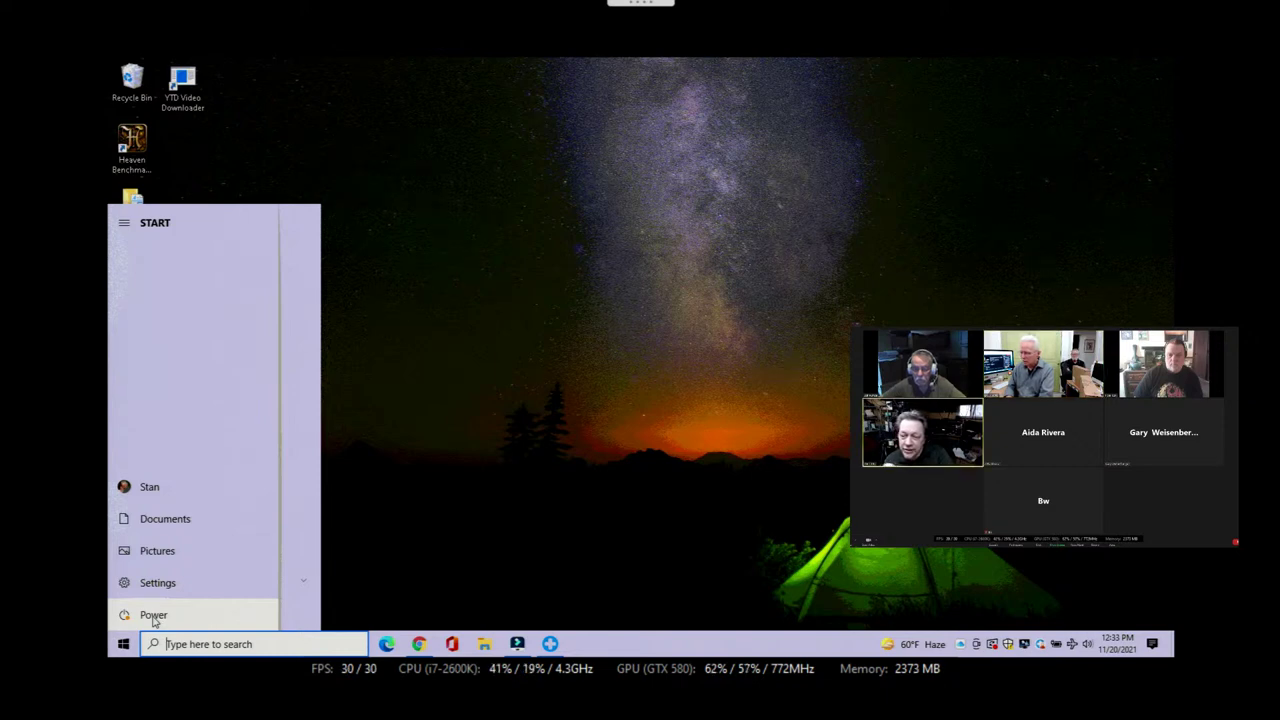
pyautogui.click(153, 617)
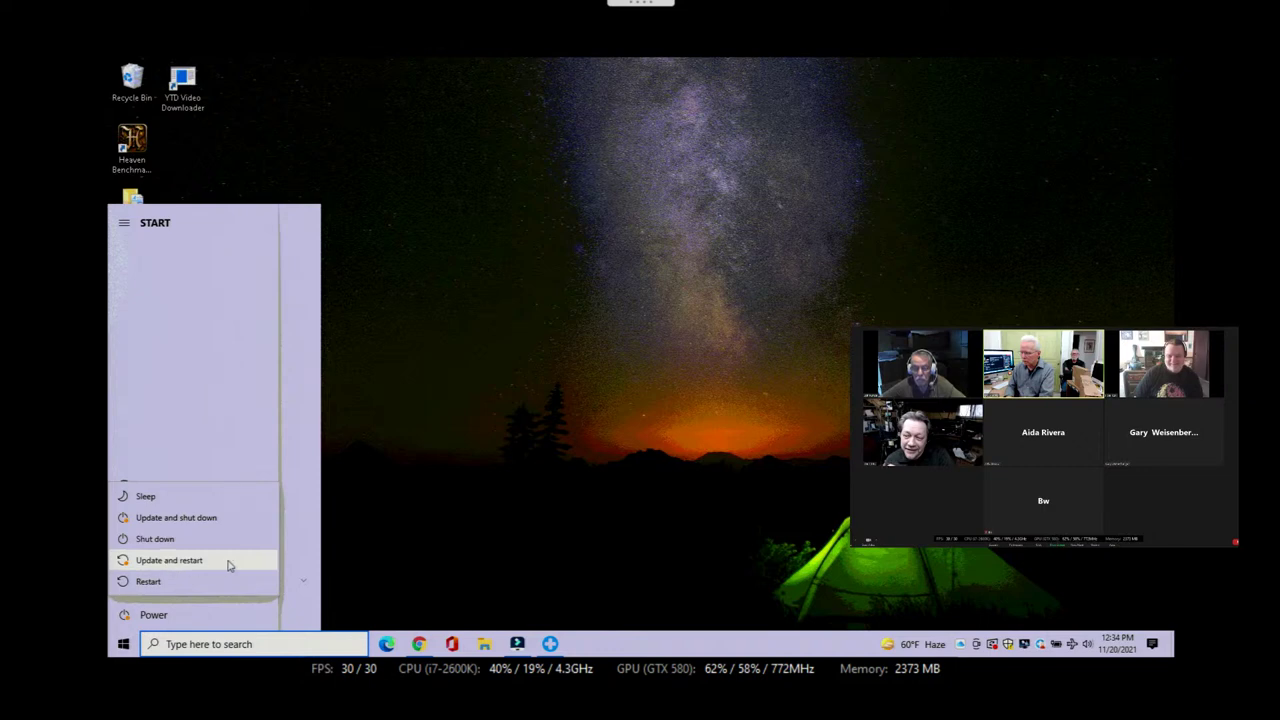
pyautogui.press('Escape')
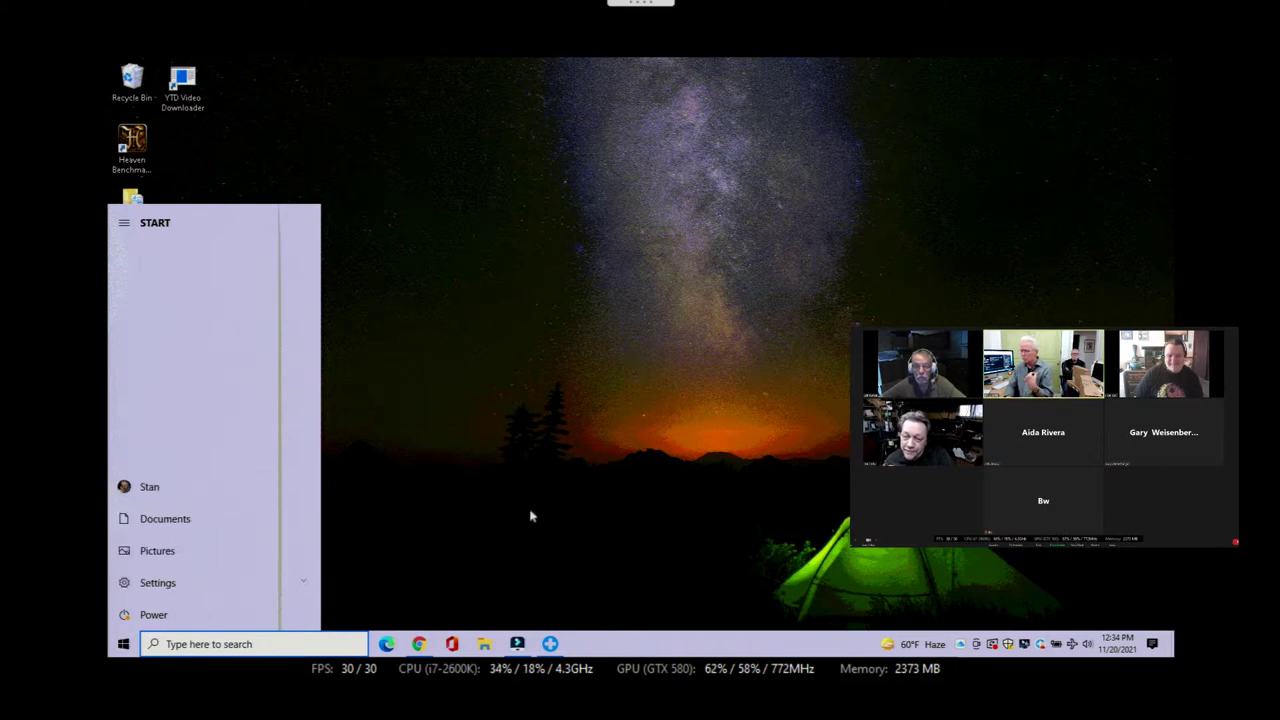
pyautogui.press('Escape')
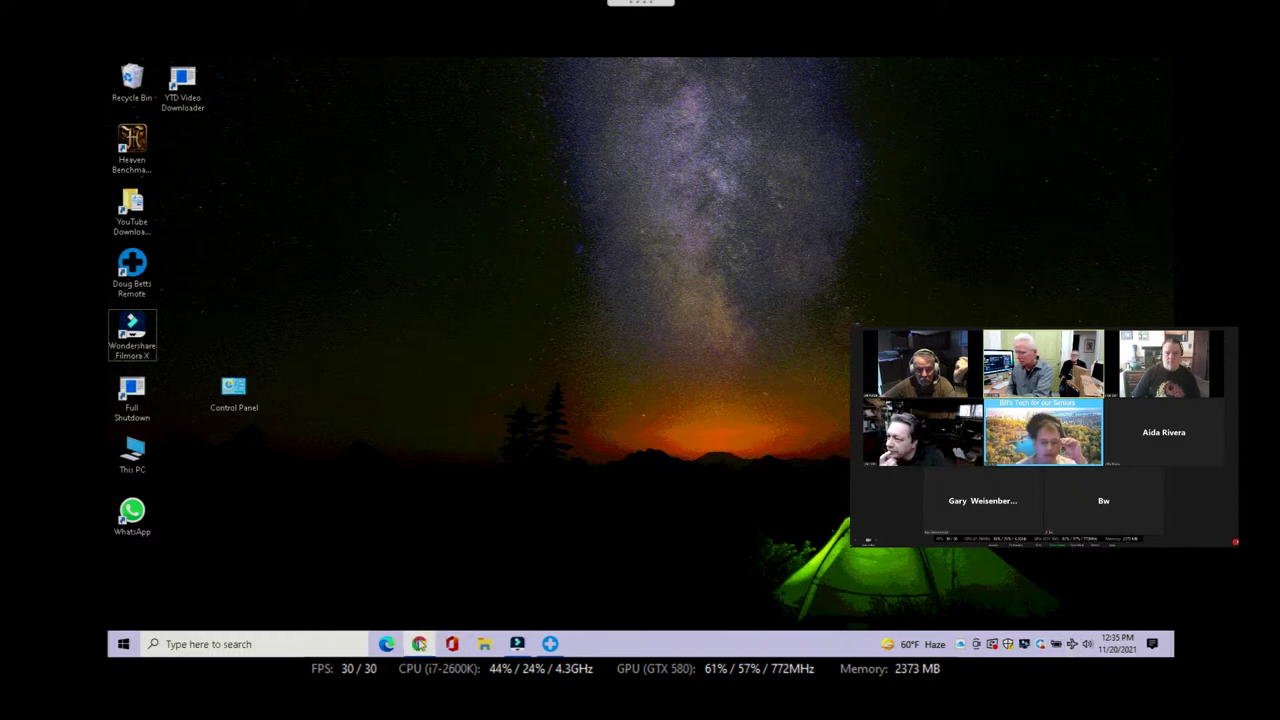
# Step: Bring up the remote laptop's Zoom page, and switch to the local Chrome page of the Nov 20 2021 Lab Work and Chat live stream
pyautogui.moveTo(420, 644)
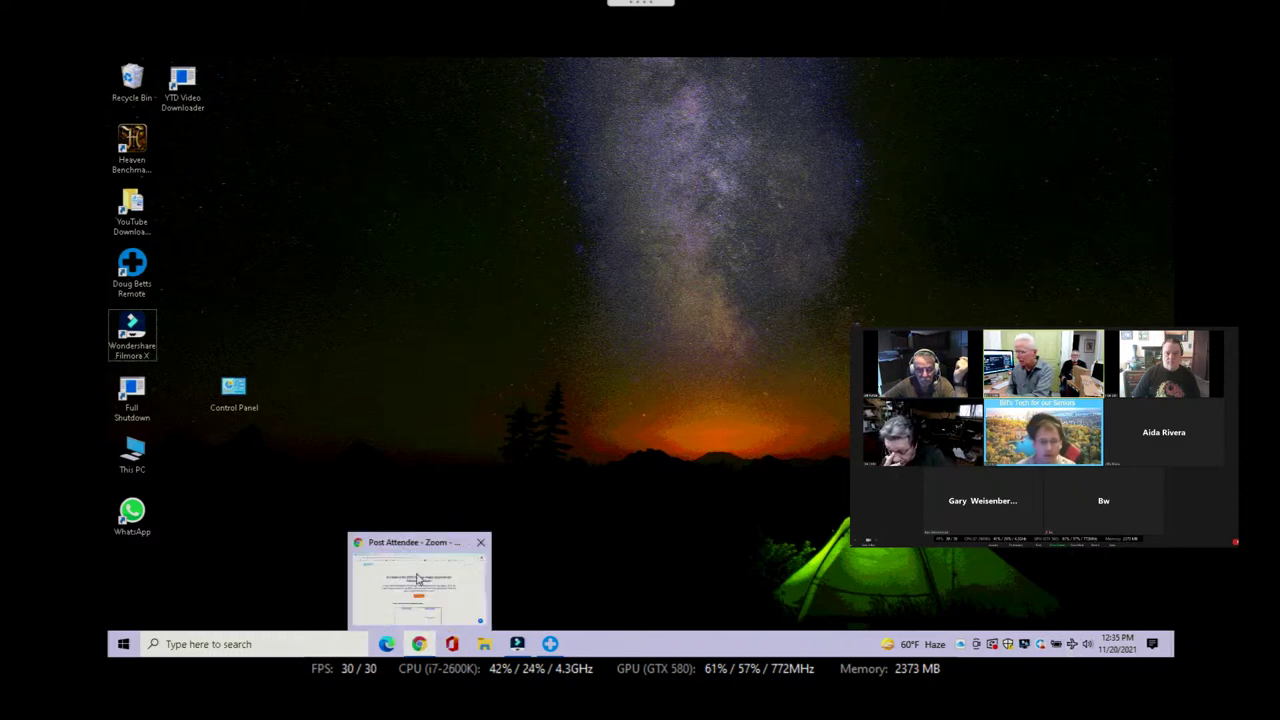
pyautogui.click(420, 576)
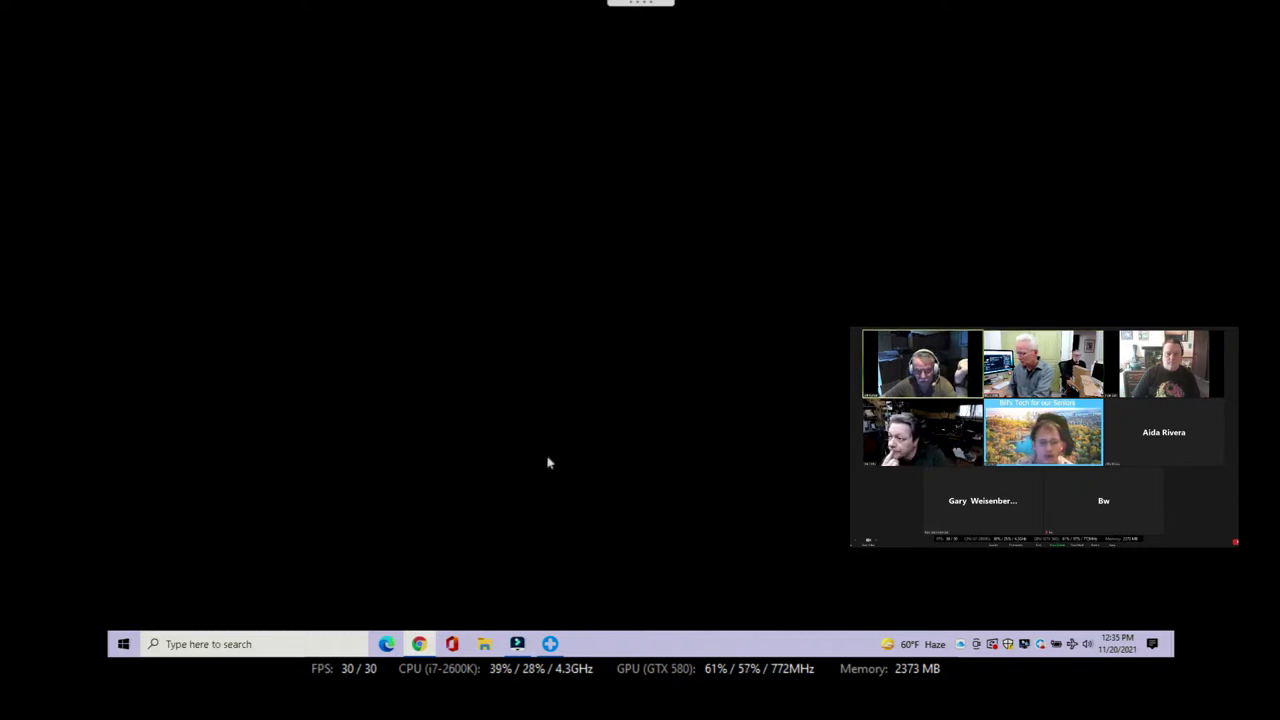
pyautogui.click(660, 8)
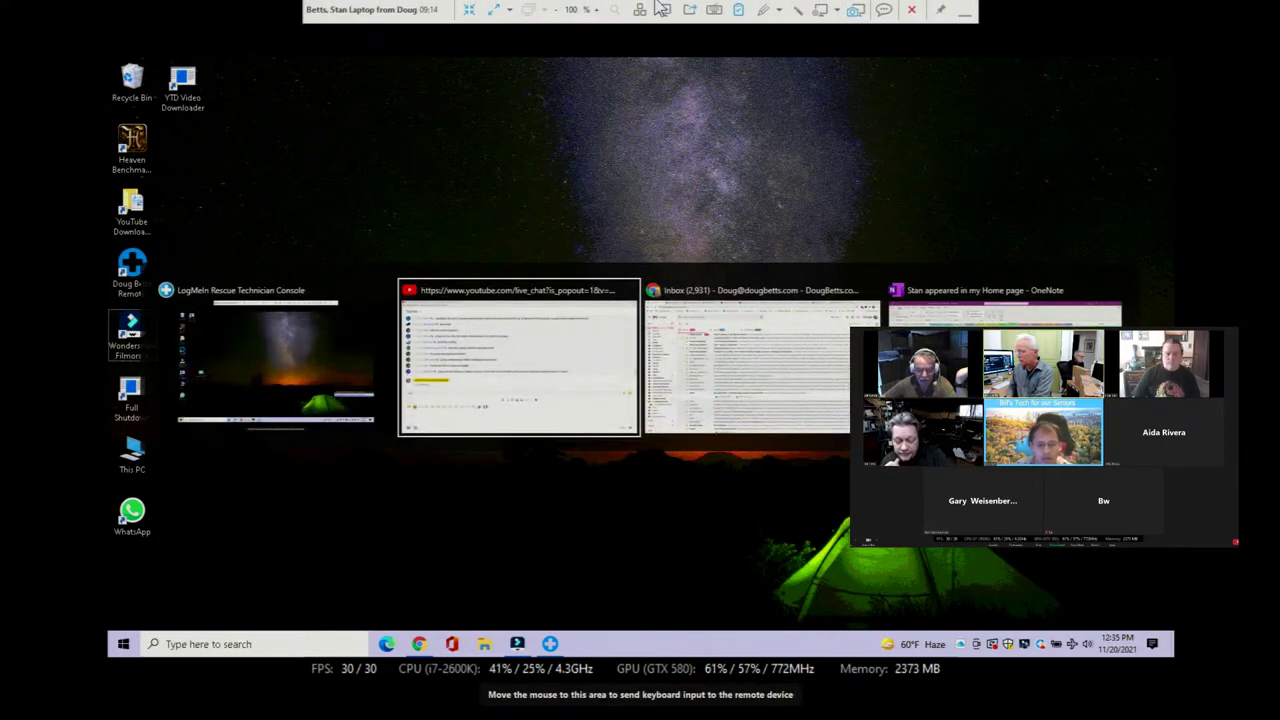
pyautogui.hotkey('alt', 'Tab')
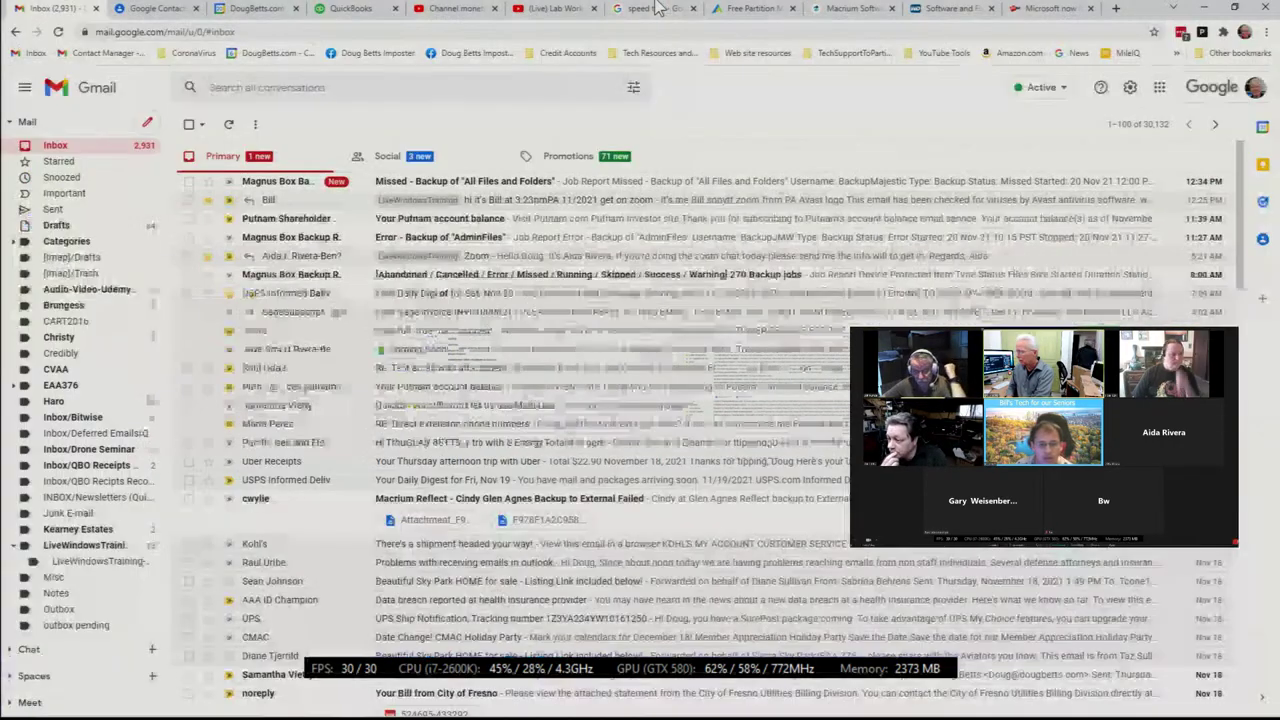
pyautogui.click(556, 9)
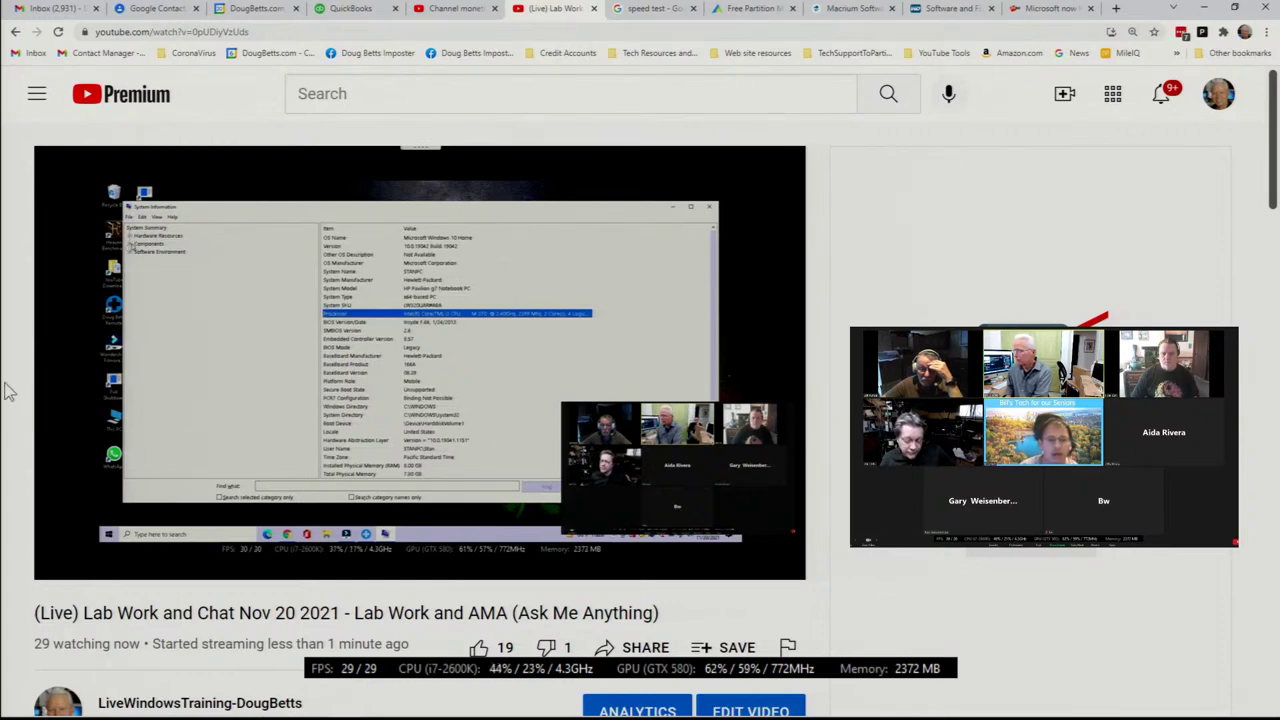
# Step: Return to the remote laptop, check its Windows version and build with winver, and close the version window
pyautogui.hotkey('alt', 'Tab')
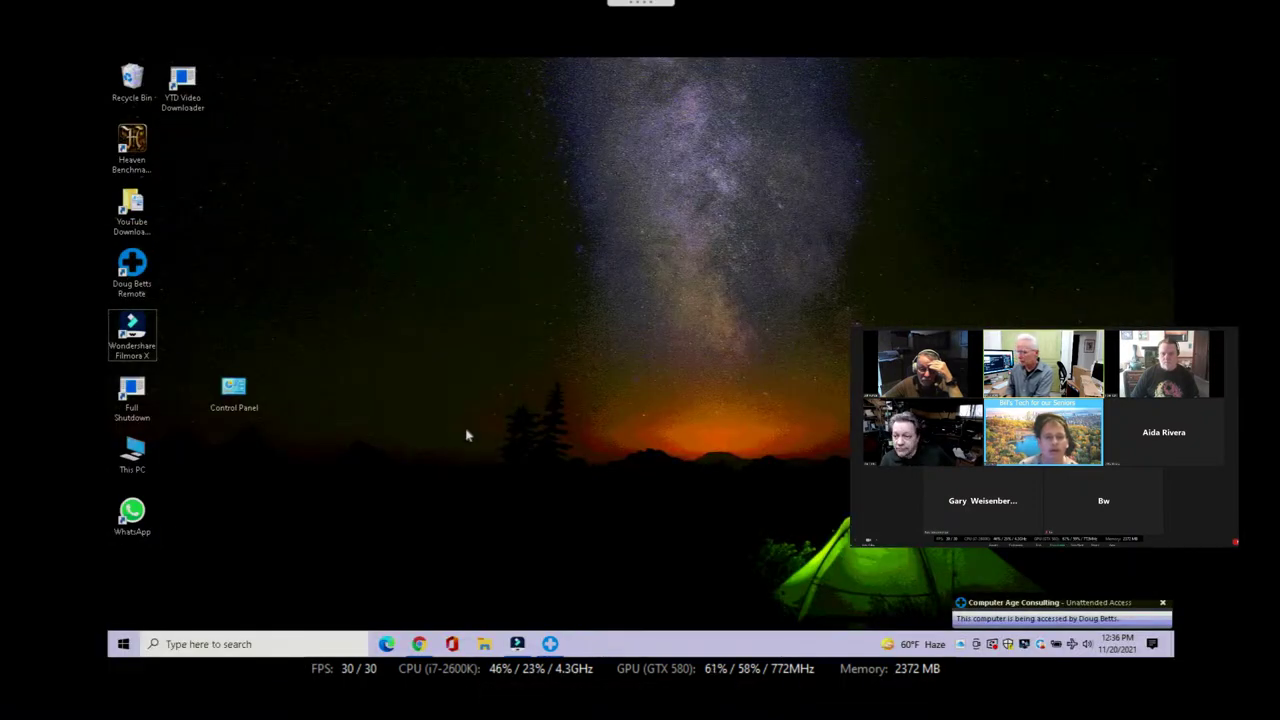
pyautogui.press('super+r')
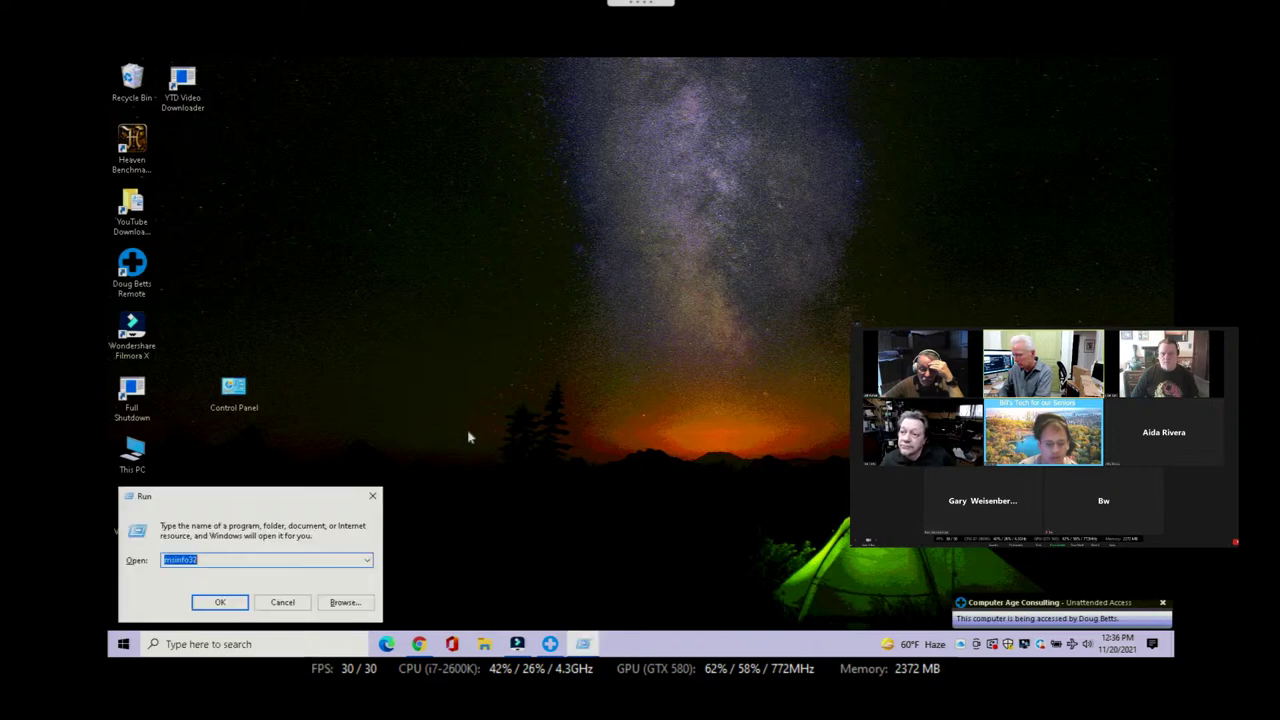
pyautogui.write('wi')
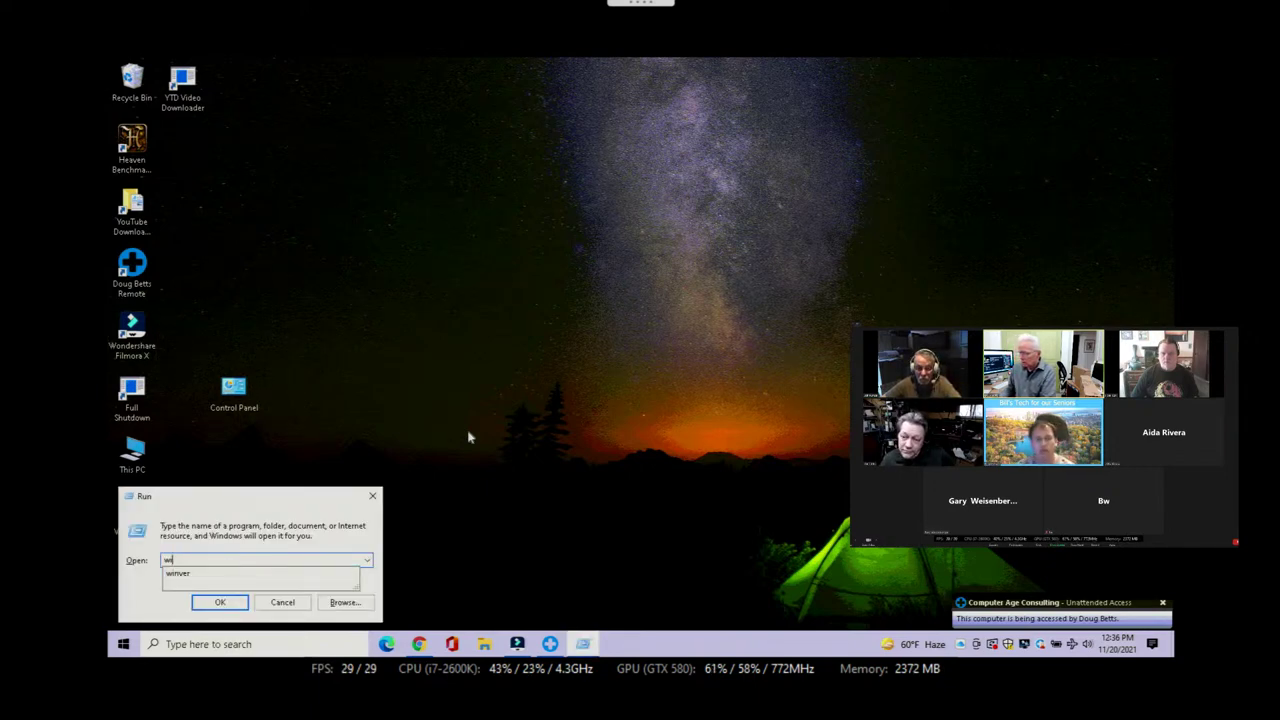
pyautogui.write('nver')
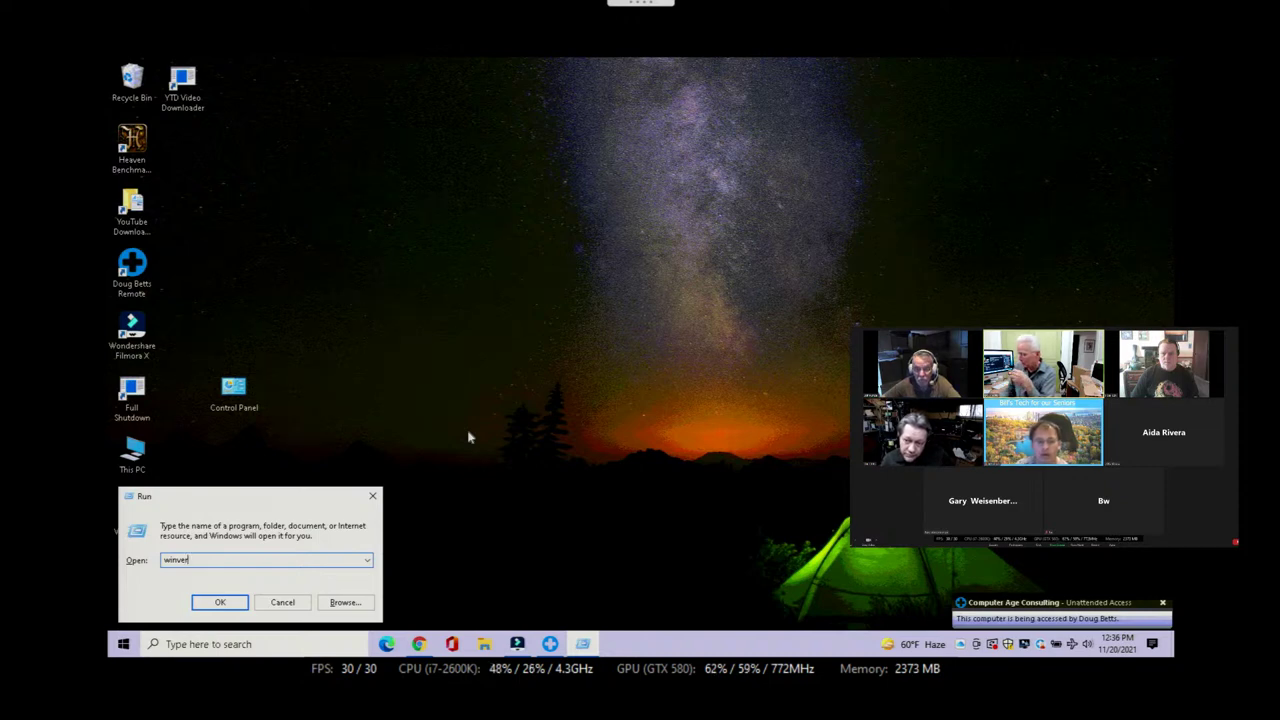
pyautogui.press('Return')
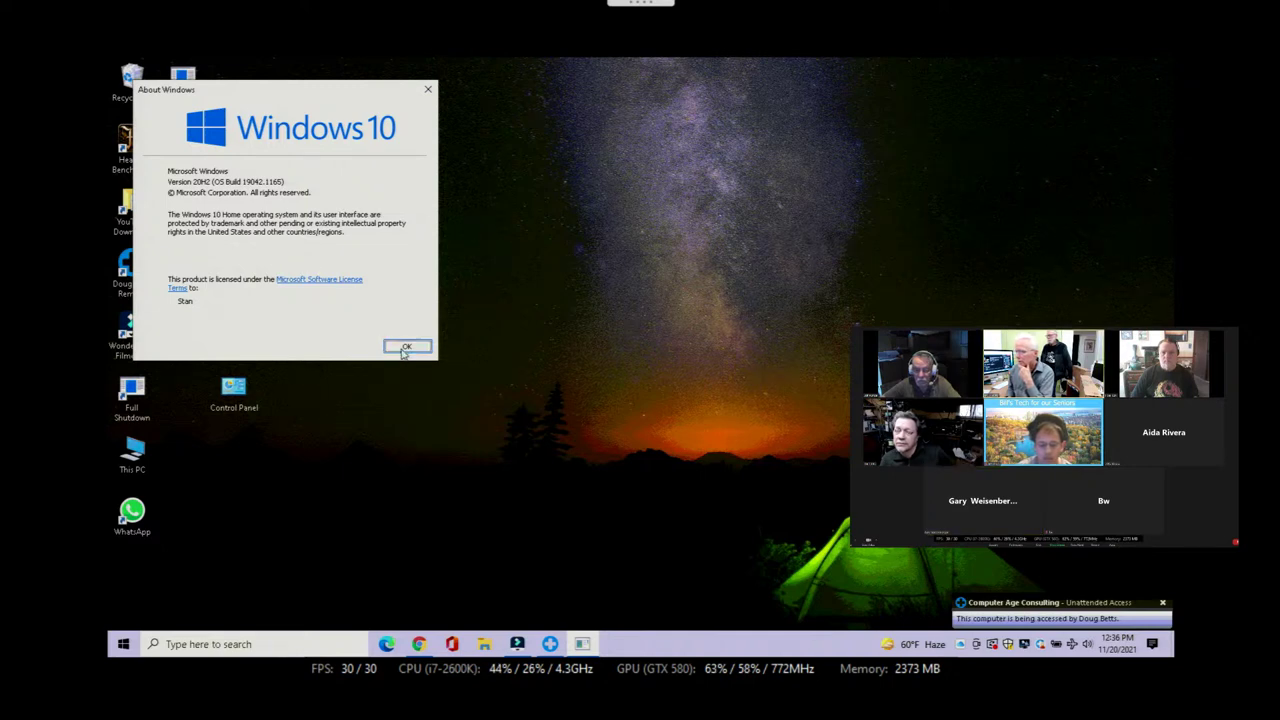
pyautogui.press('Return')
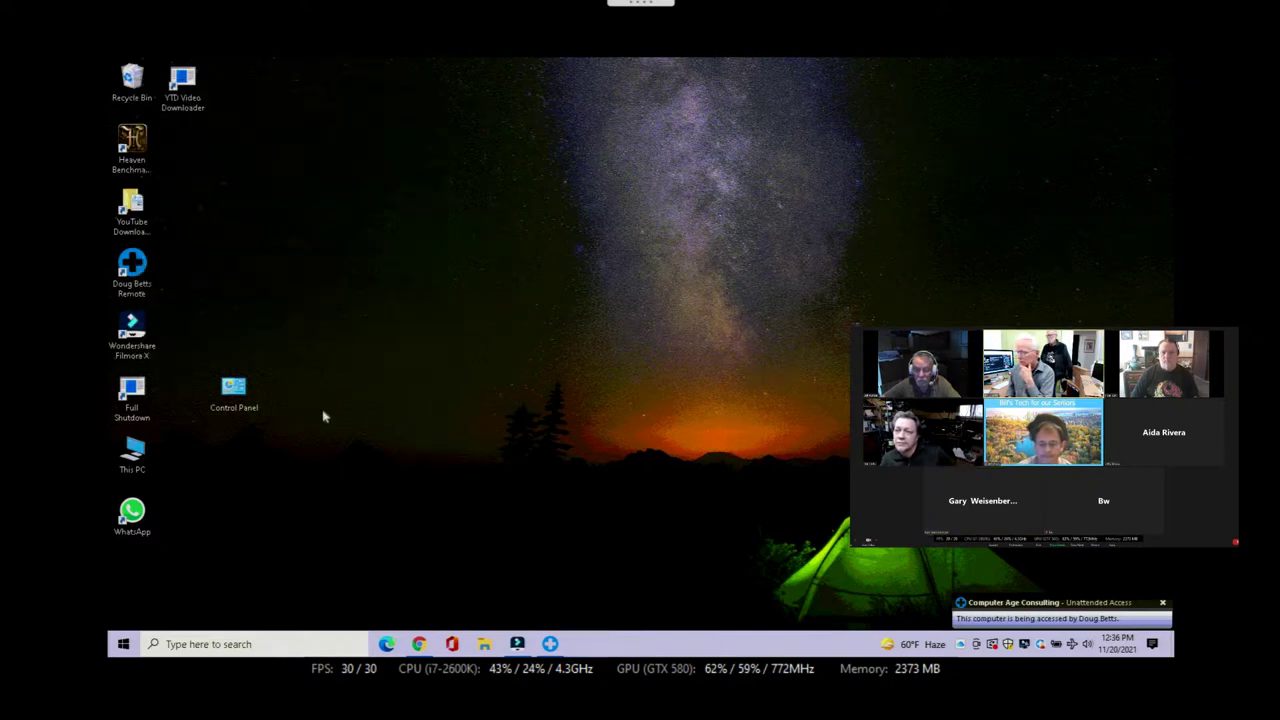
# Step: Search the remote laptop for "update sett" and open the Windows Update settings
pyautogui.press('super+r')
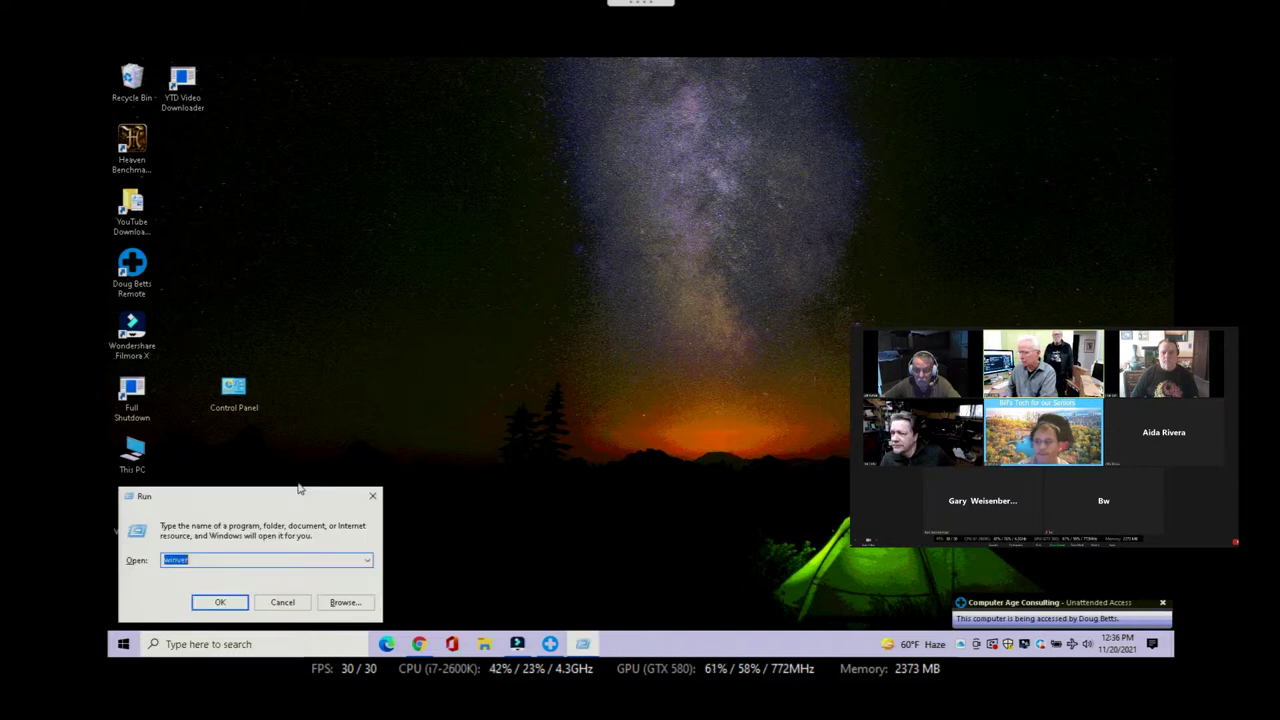
pyautogui.press('Escape')
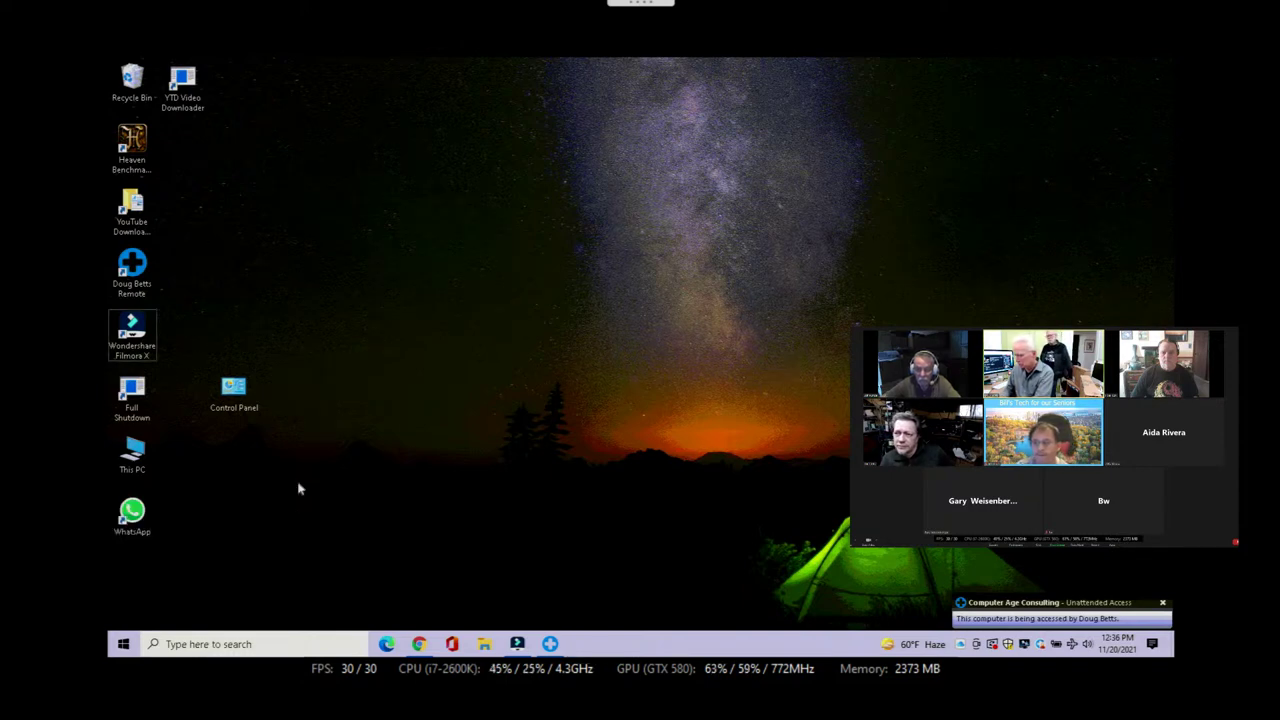
pyautogui.press('super')
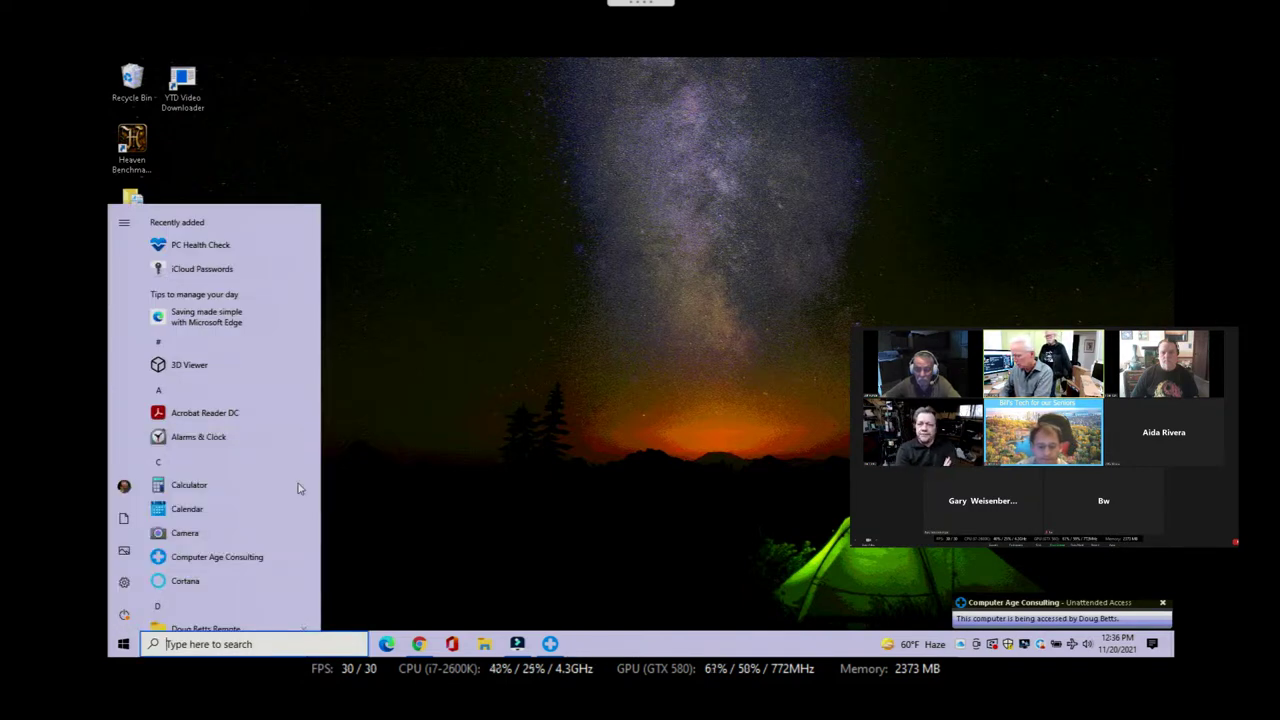
pyautogui.write('upd')
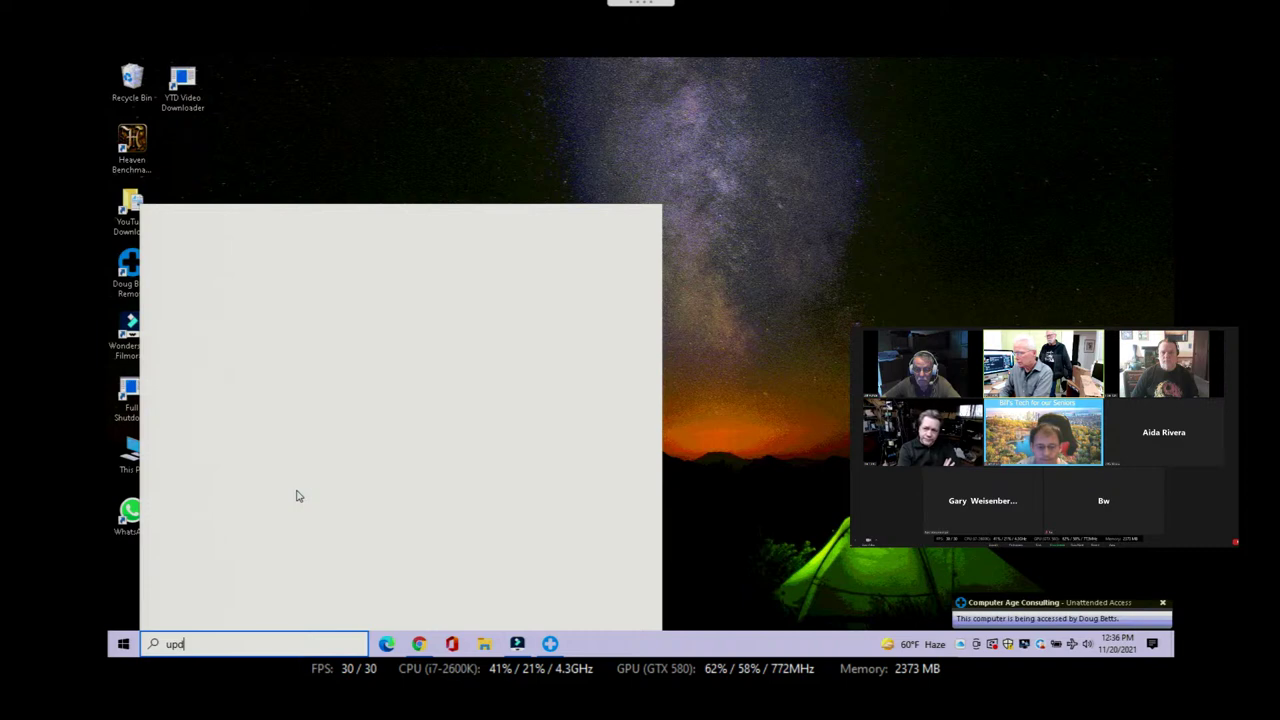
pyautogui.write('ate ')
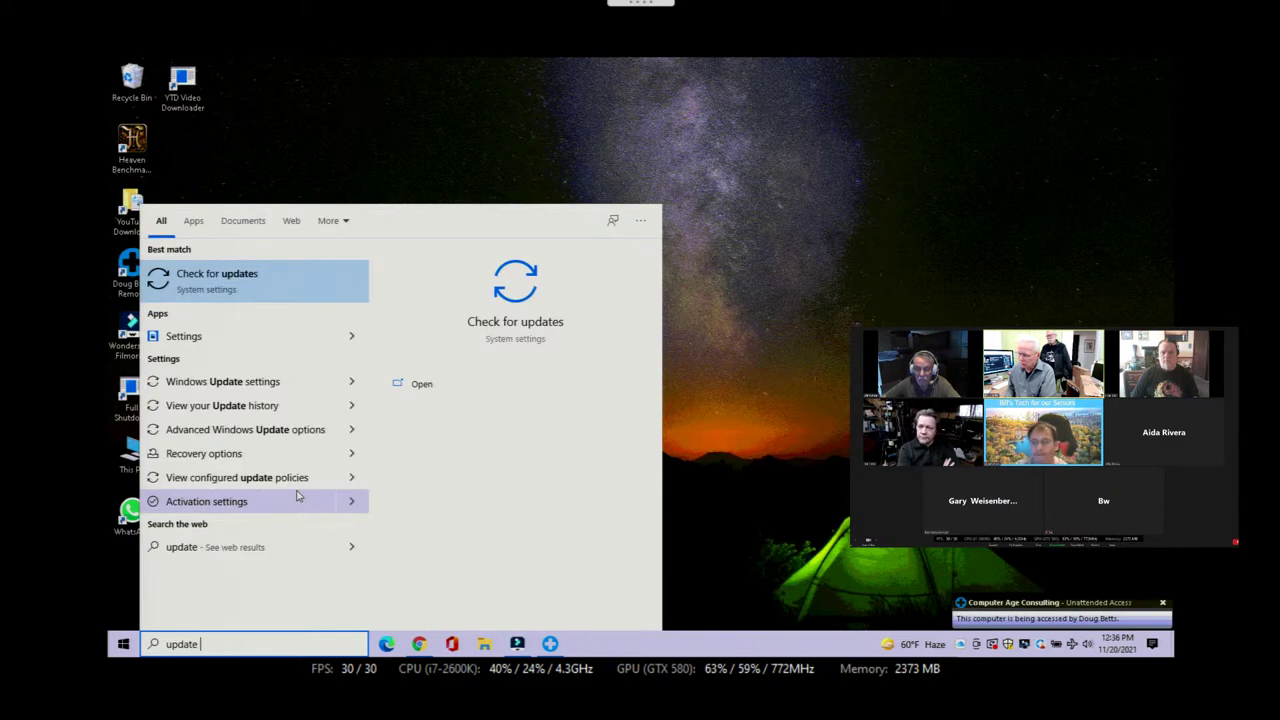
pyautogui.write('sett')
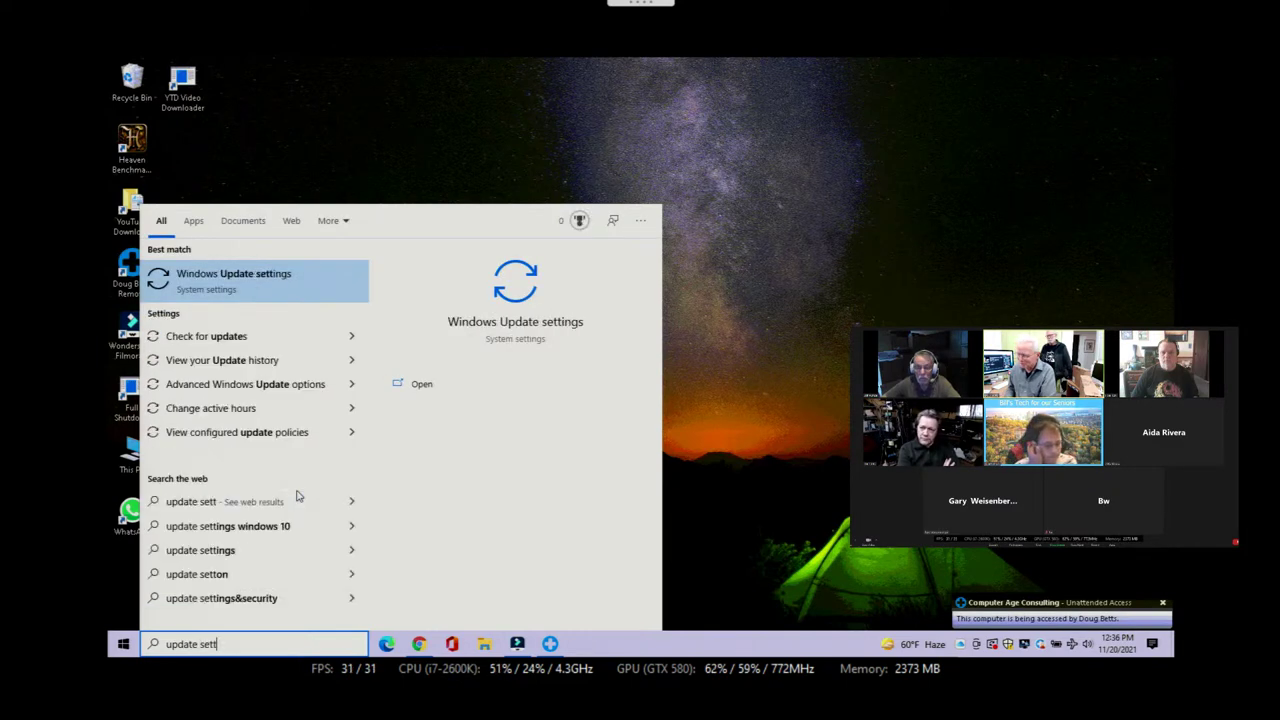
pyautogui.click(265, 287)
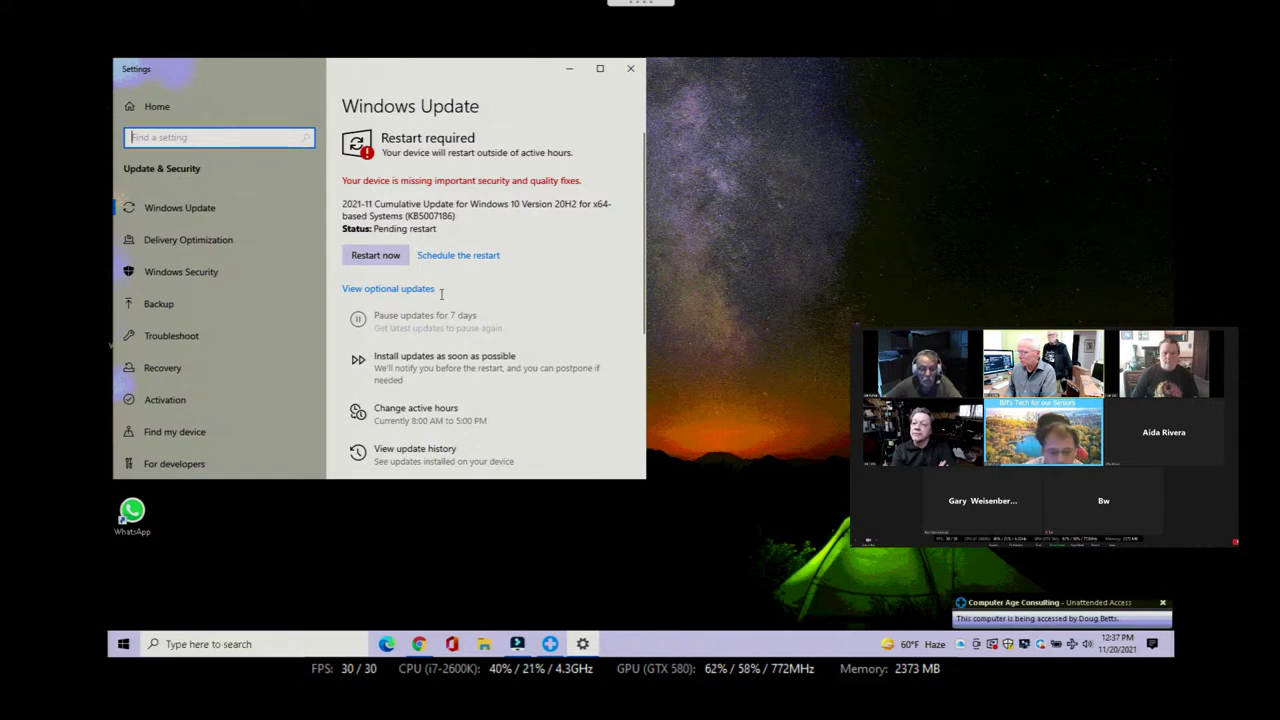
# Step: Review the update history for installed feature and quality updates, and close Settings
pyautogui.scroll(-2, 435, 451)
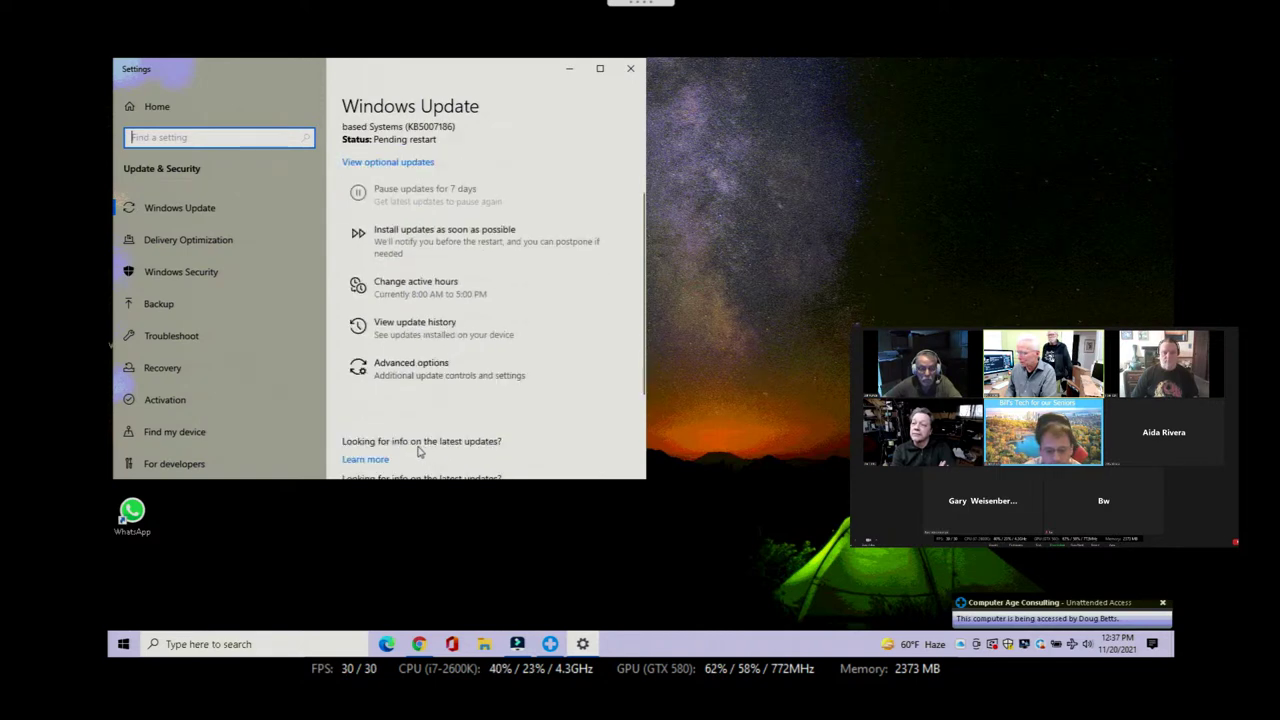
pyautogui.click(416, 324)
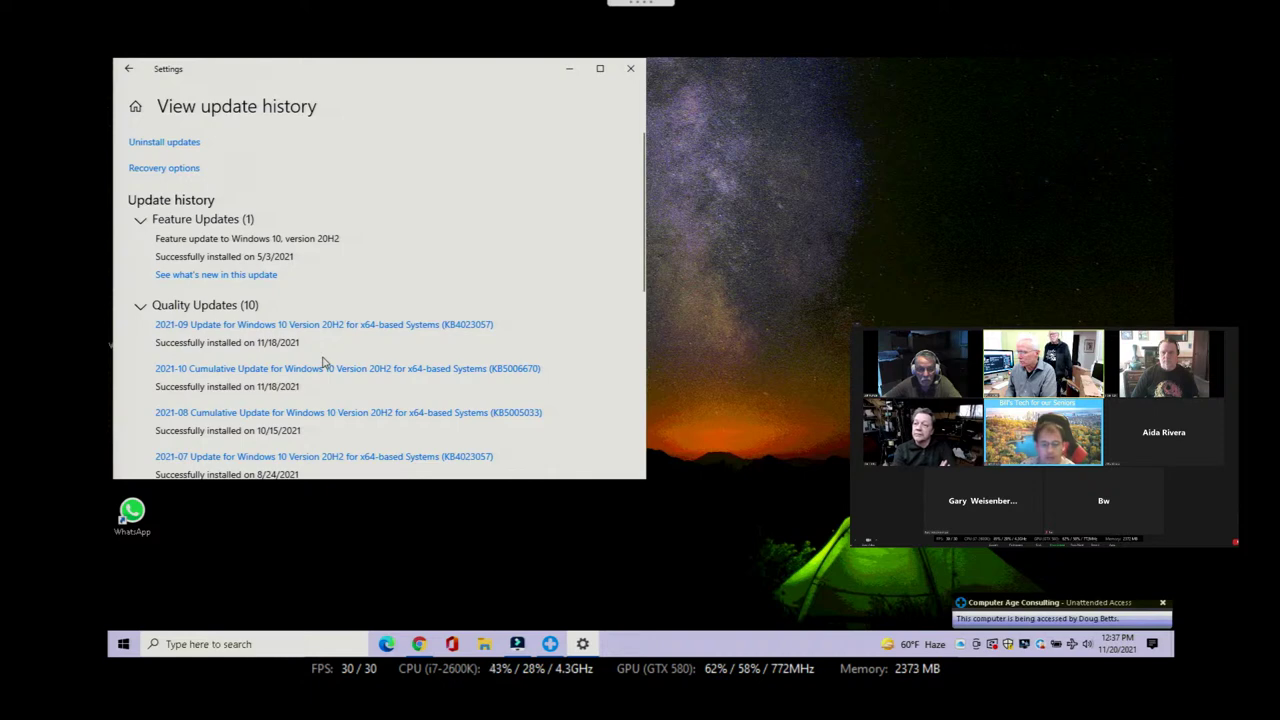
pyautogui.scroll(-2, 328, 365)
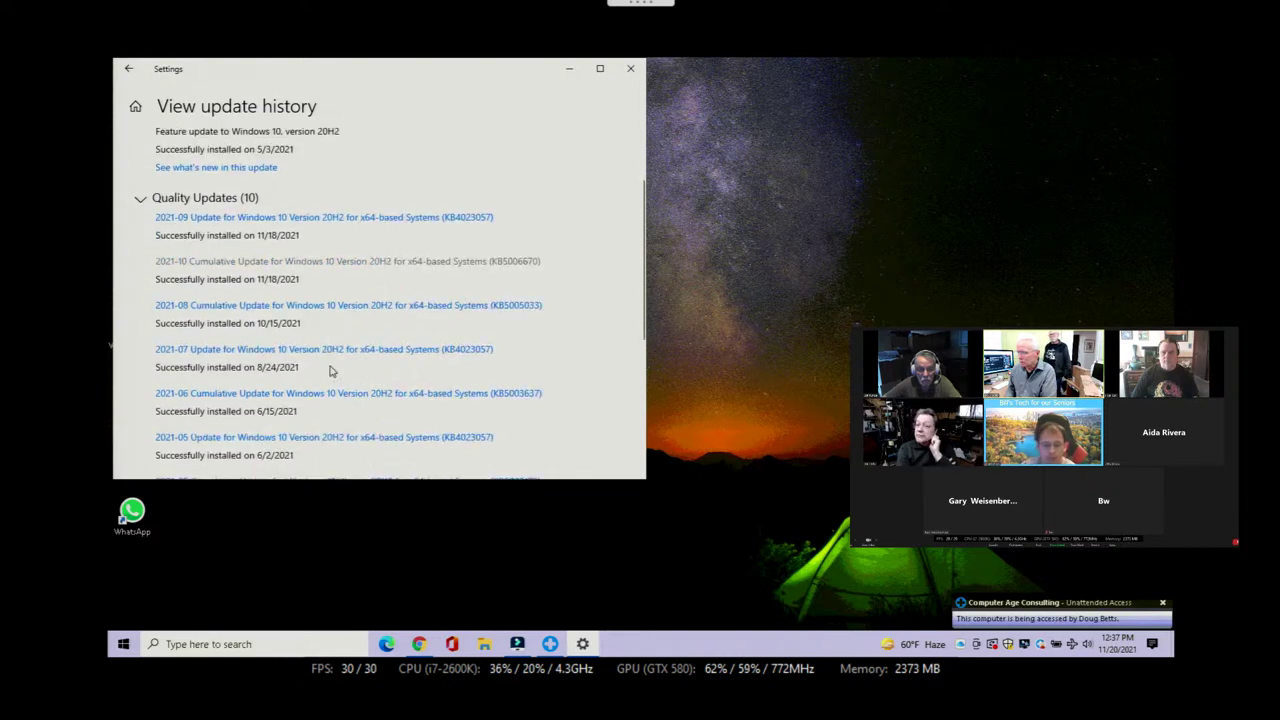
pyautogui.scroll(-4, 330, 371)
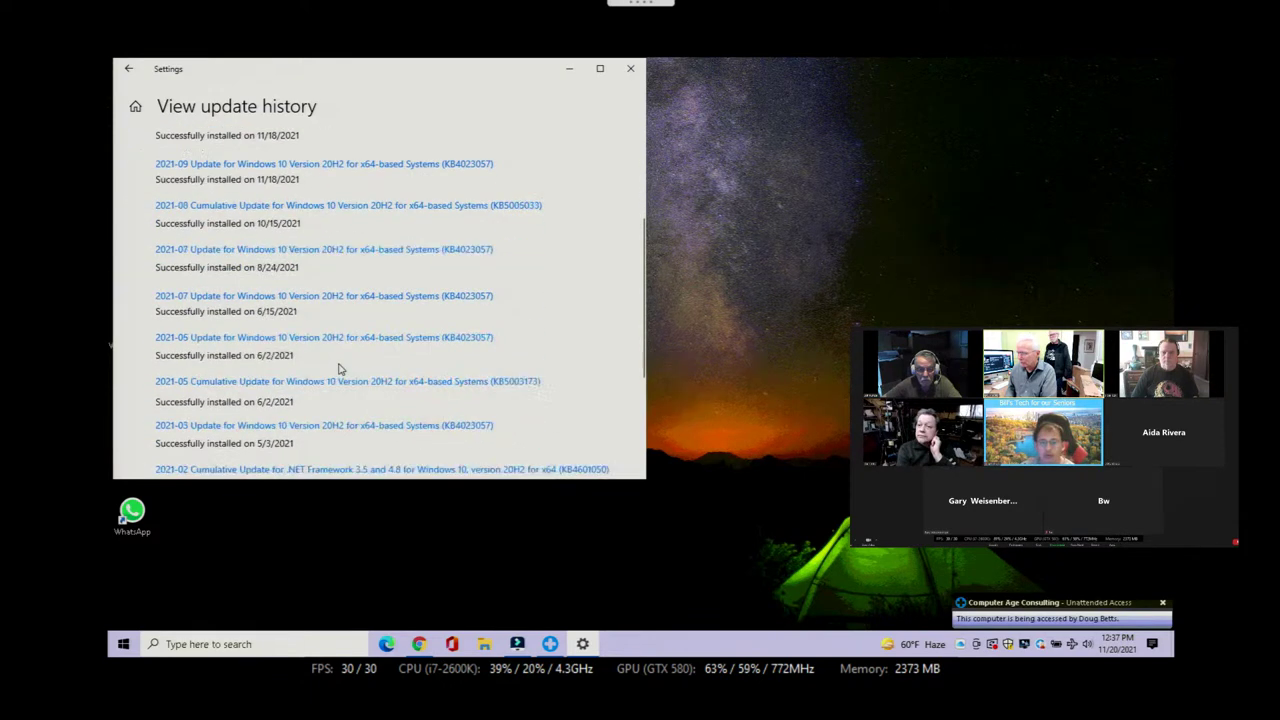
pyautogui.scroll(-1, 338, 369)
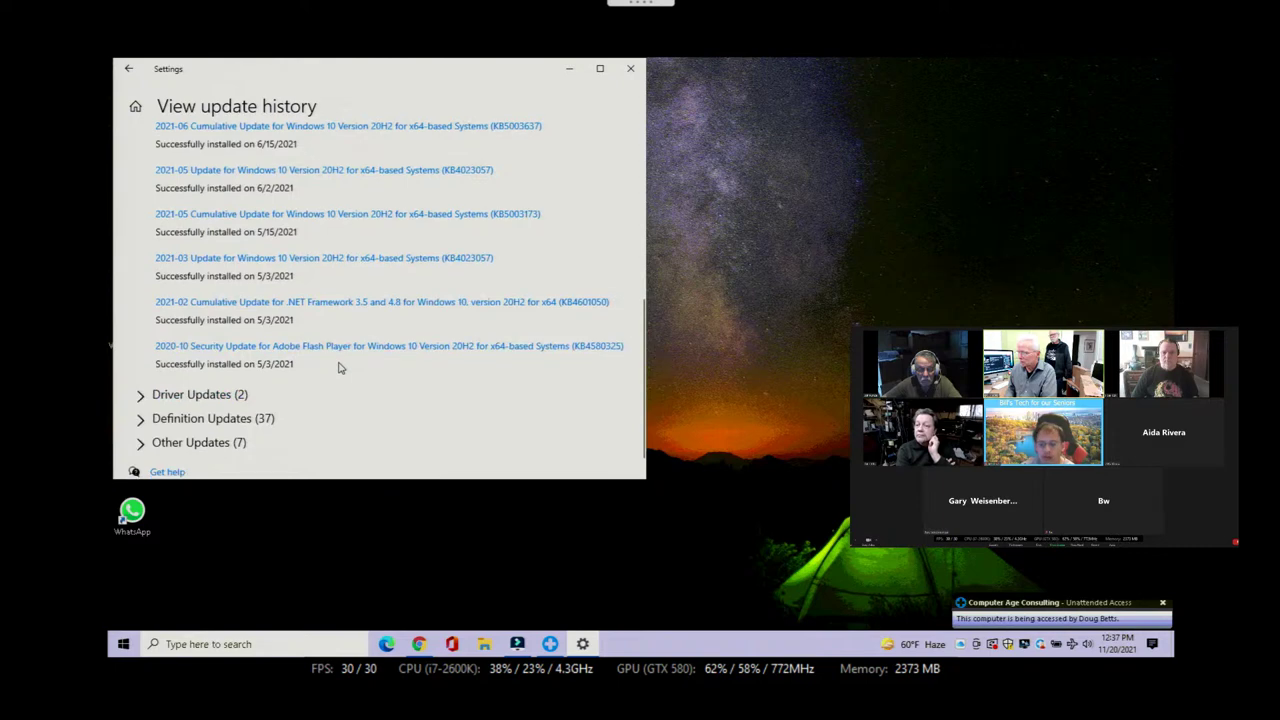
pyautogui.scroll(3, 340, 370)
pyautogui.scroll(2, 340, 370)
pyautogui.scroll(2, 340, 370)
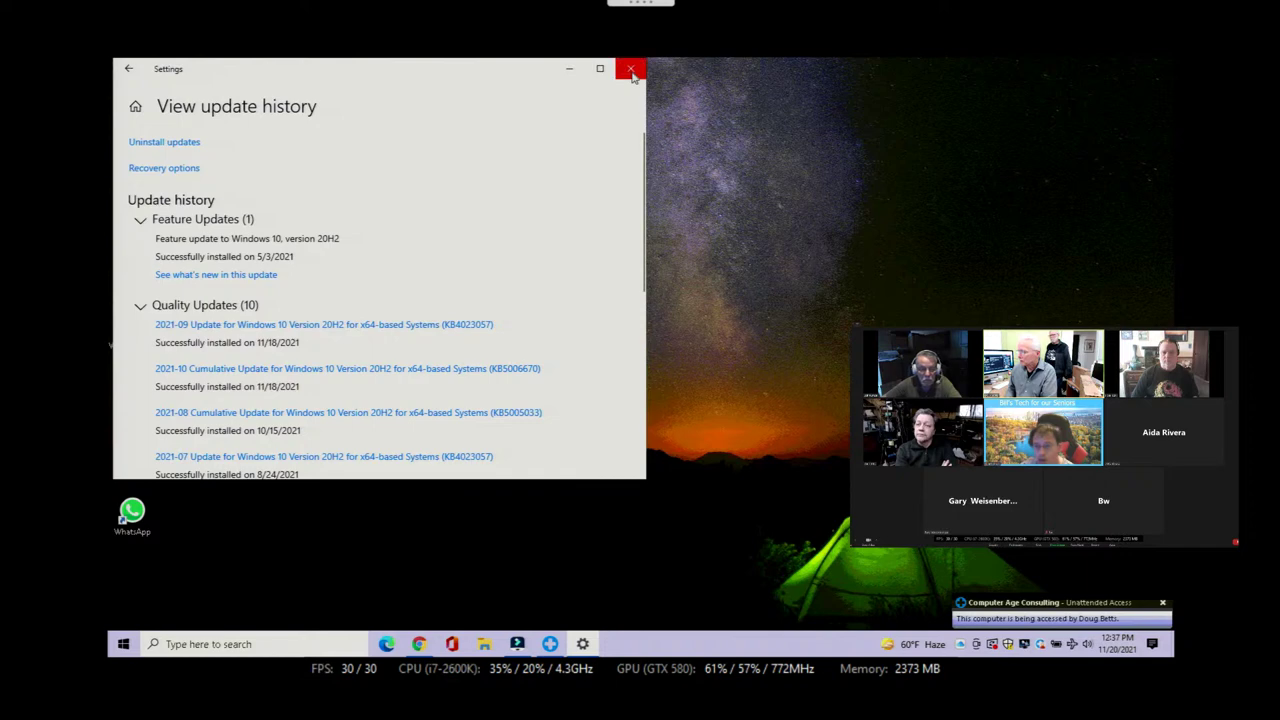
pyautogui.click(633, 68)
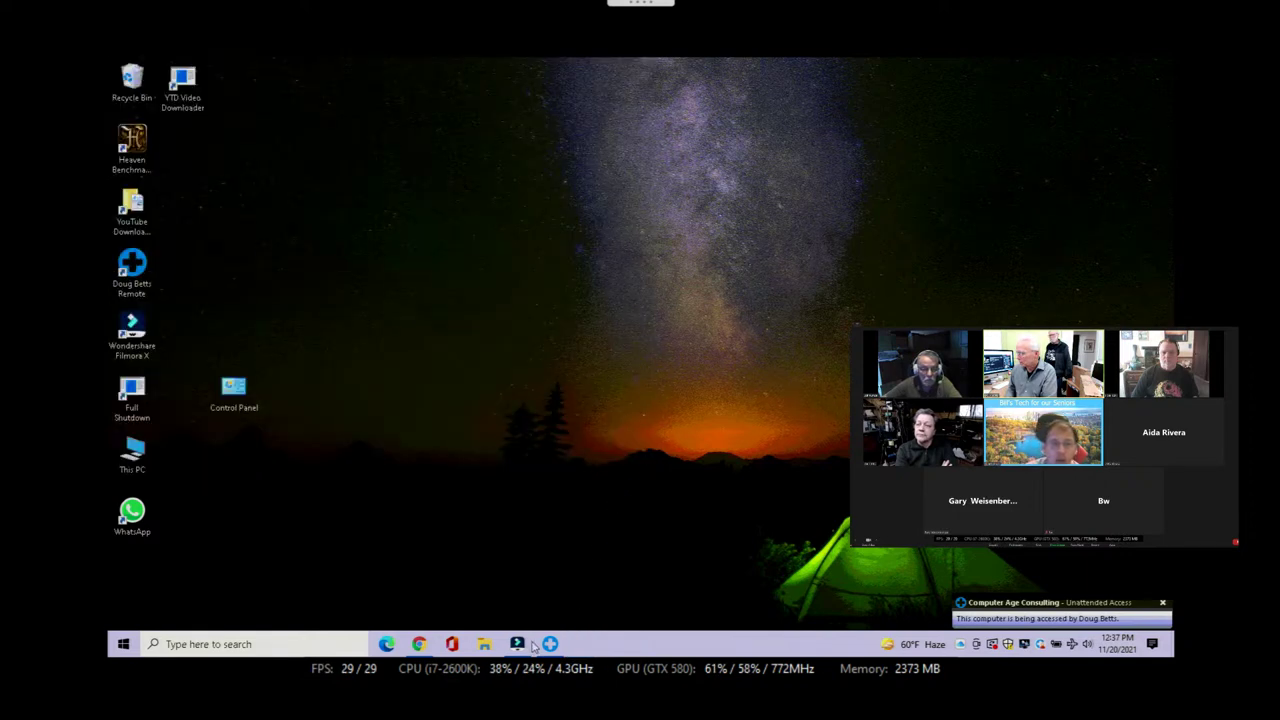
# Step: Open Task Manager on the remote laptop with full process details, and maximize its window
pyautogui.moveTo(518, 647)
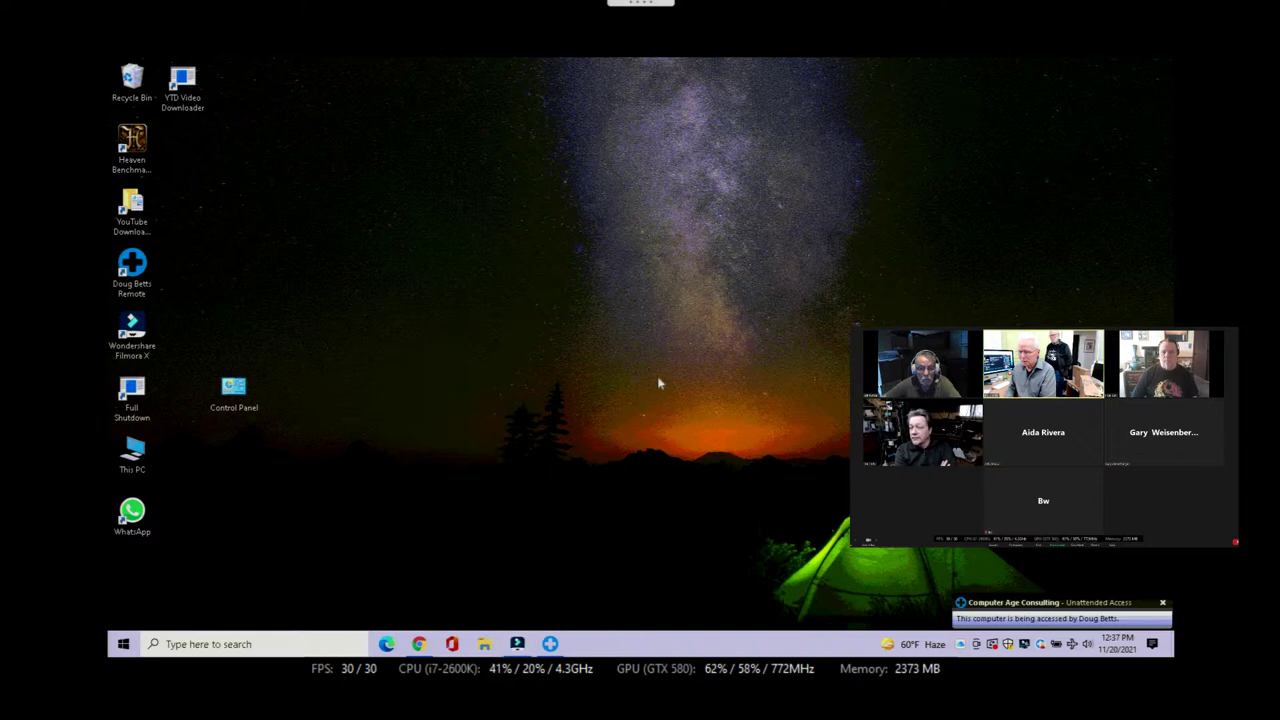
pyautogui.rightClick(688, 645)
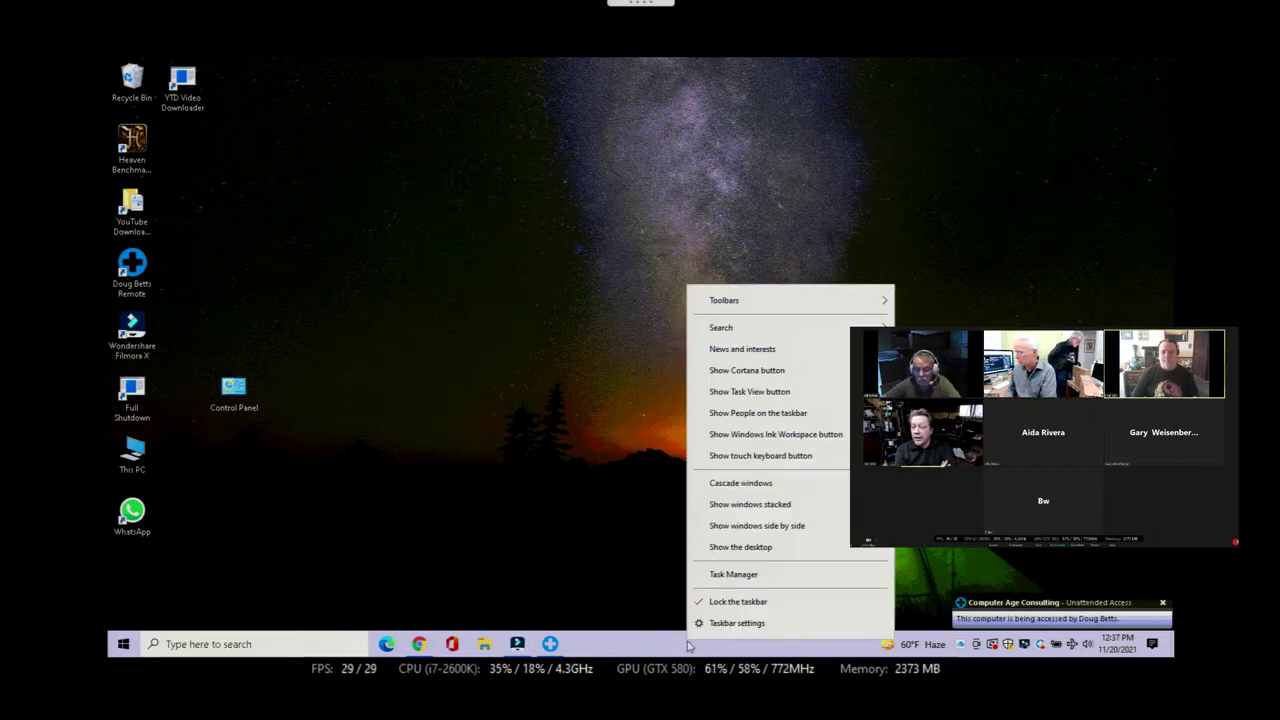
pyautogui.click(734, 576)
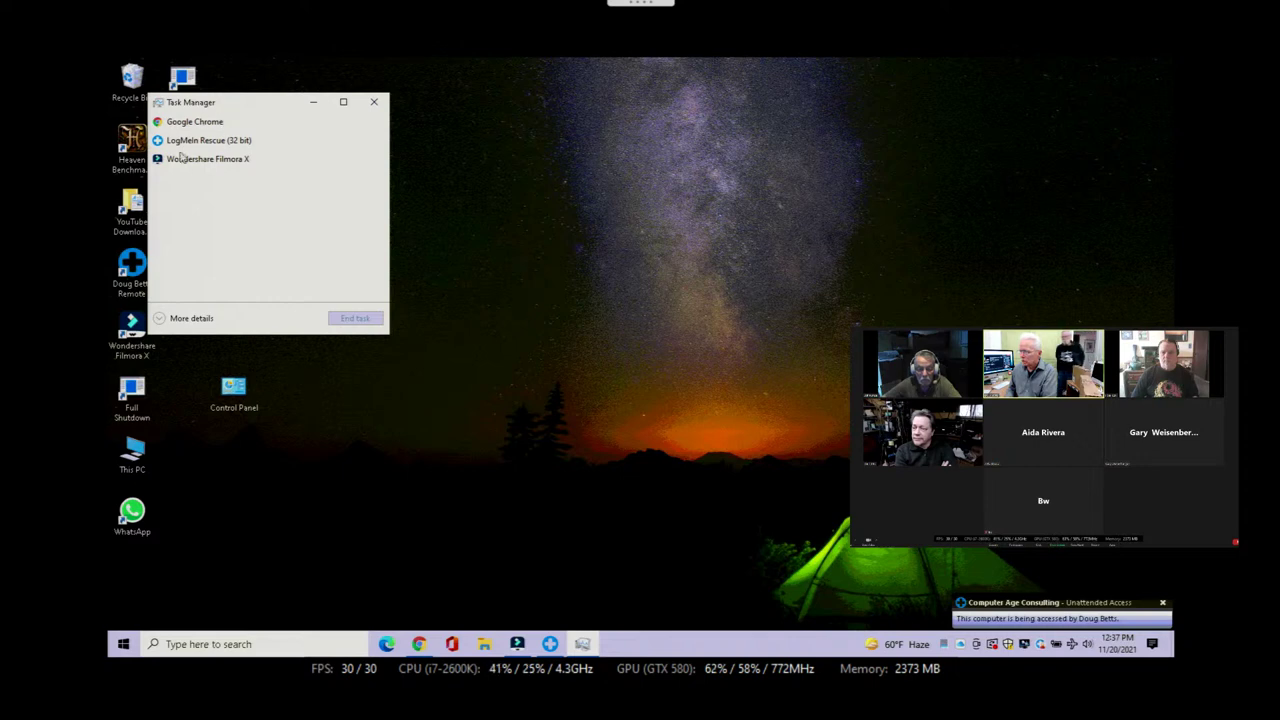
pyautogui.click(159, 318)
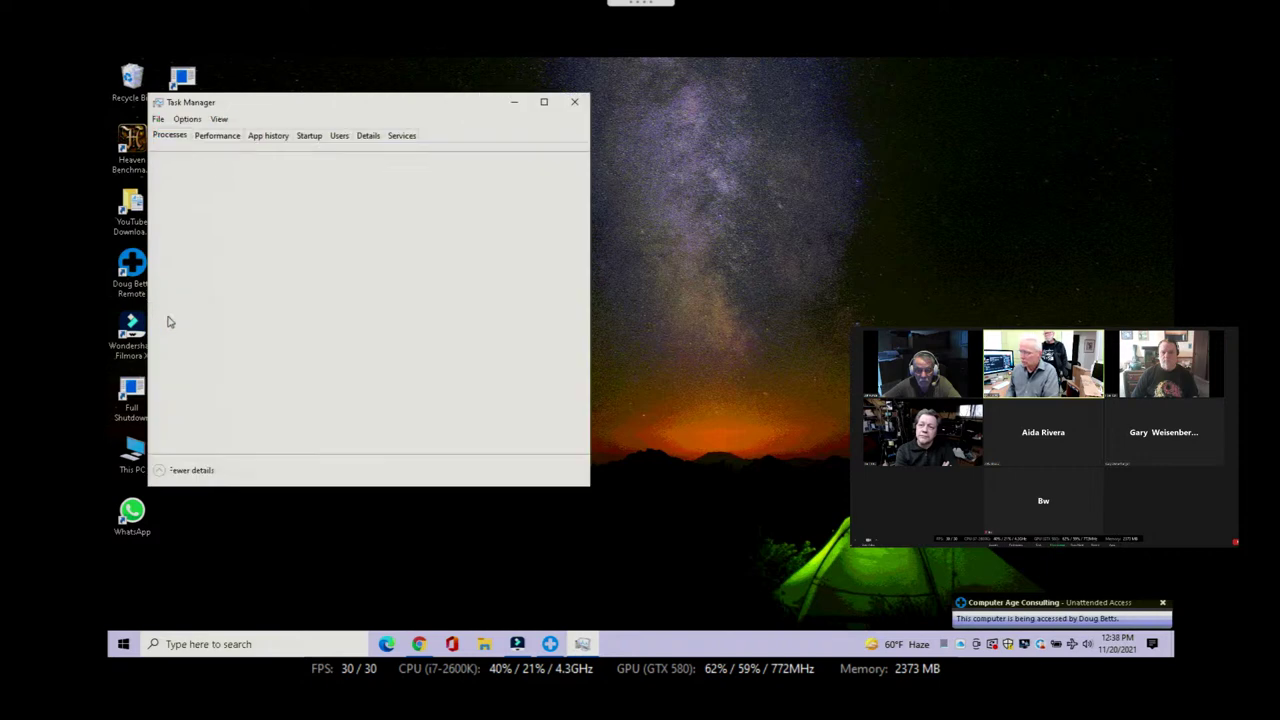
pyautogui.moveTo(360, 110); pyautogui.dragTo(550, 102)
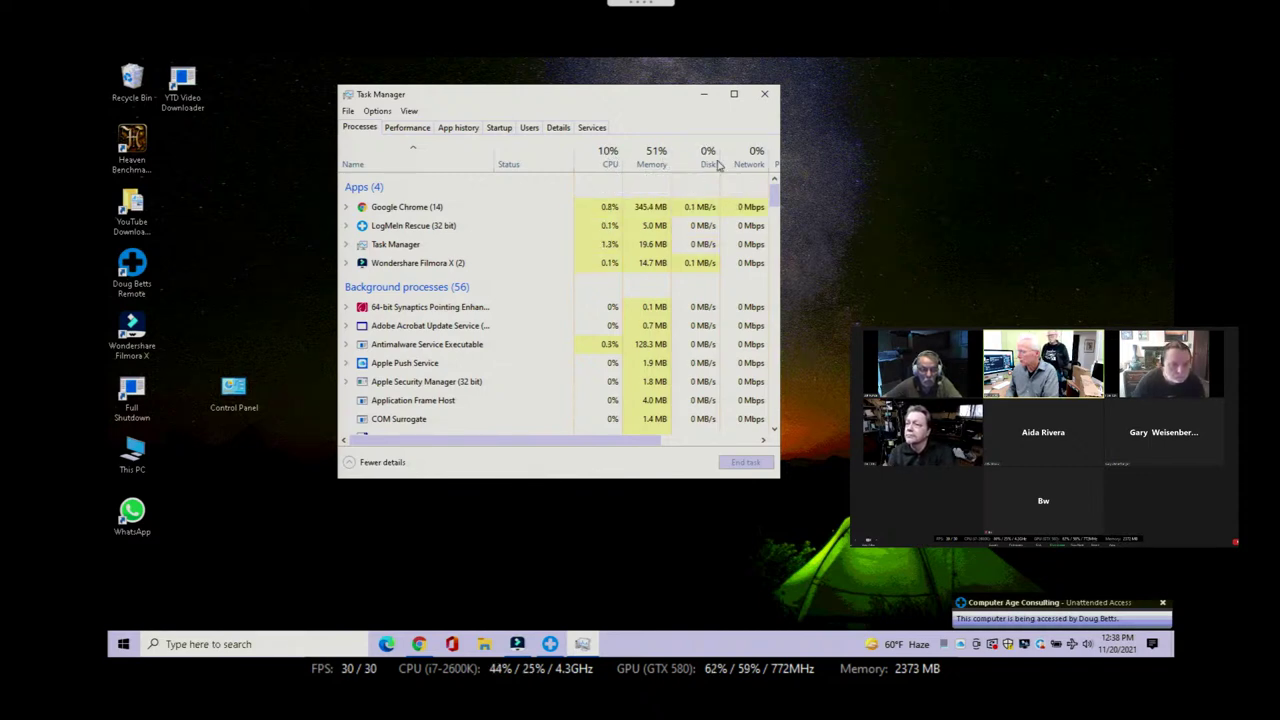
pyautogui.click(735, 98)
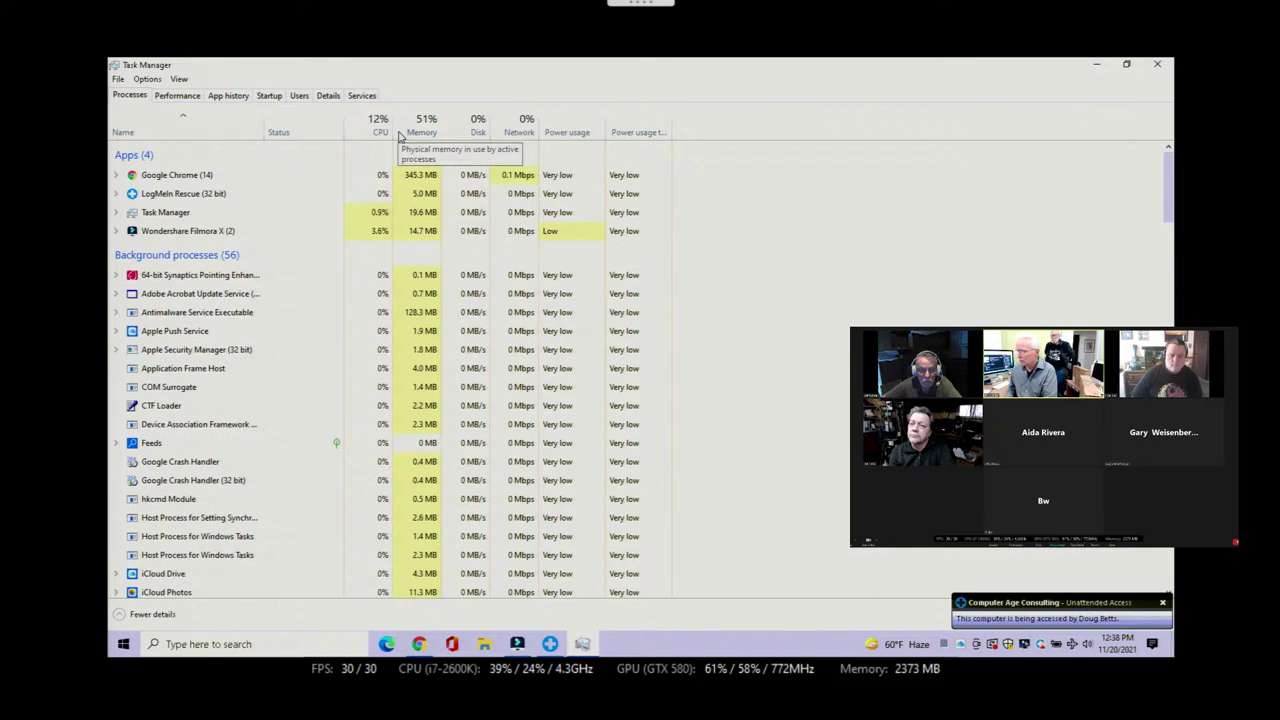
# Step: Search the remote laptop for "zoom" and launch the Zoom app
pyautogui.click(122, 646)
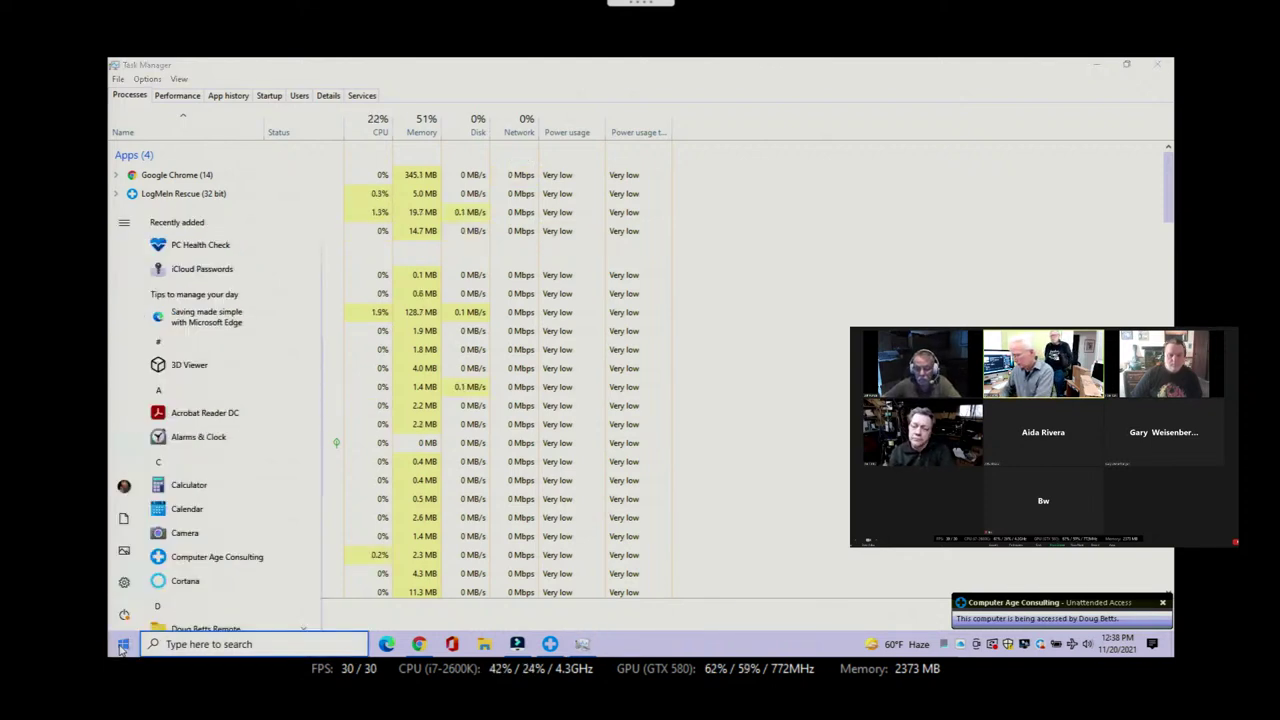
pyautogui.write('zoom')
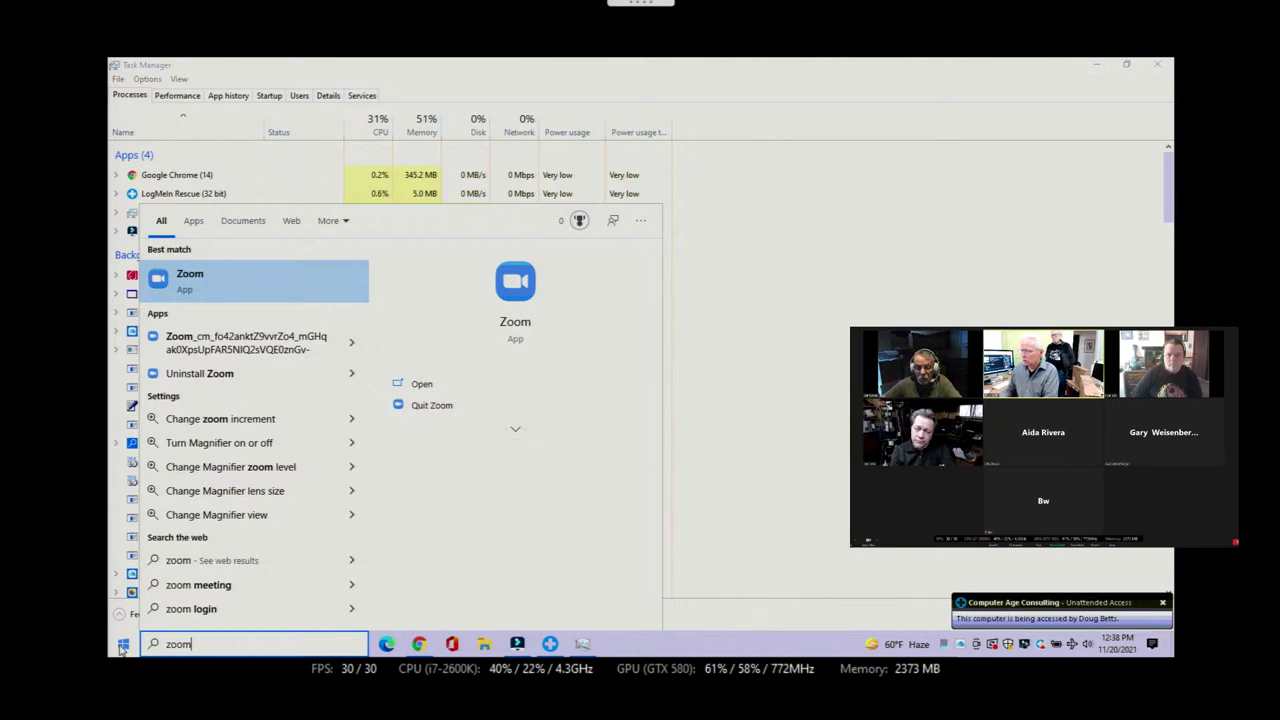
pyautogui.click(122, 646)
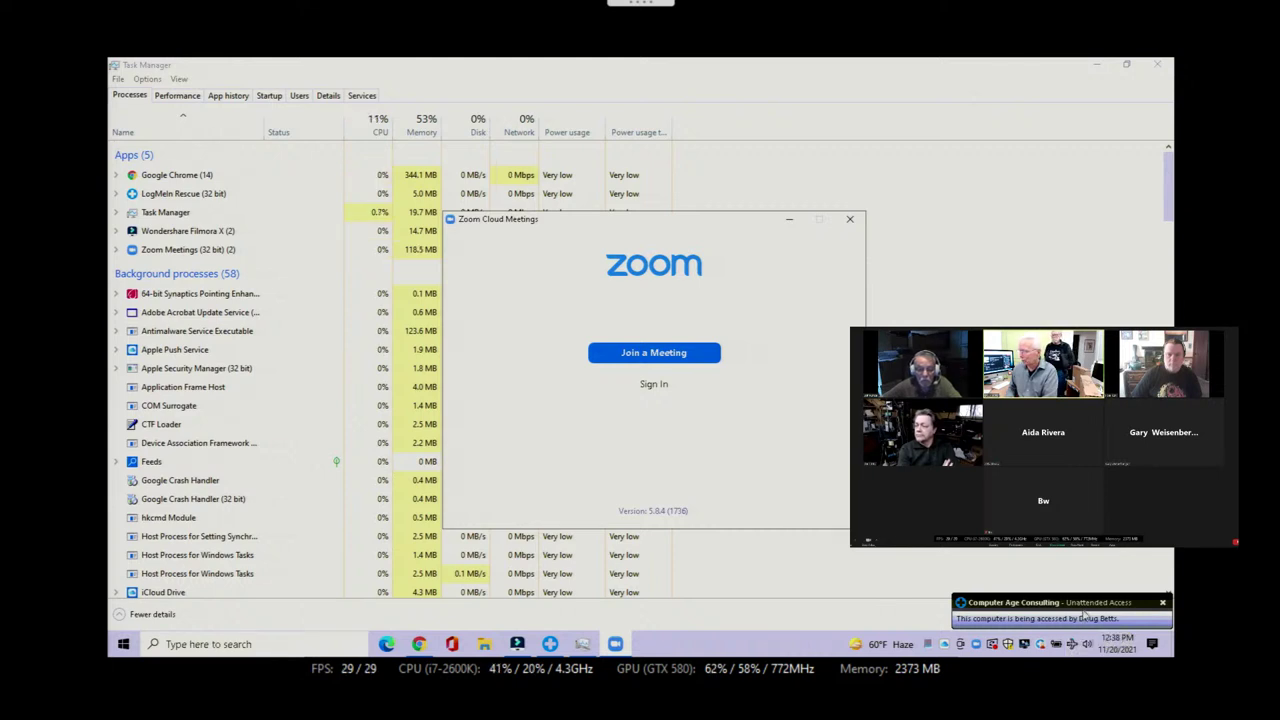
# Step: Move the unattended access notice clear of the system tray, and check the network icon's options without choosing one
pyautogui.moveTo(1085, 607); pyautogui.dragTo(1093, 185)
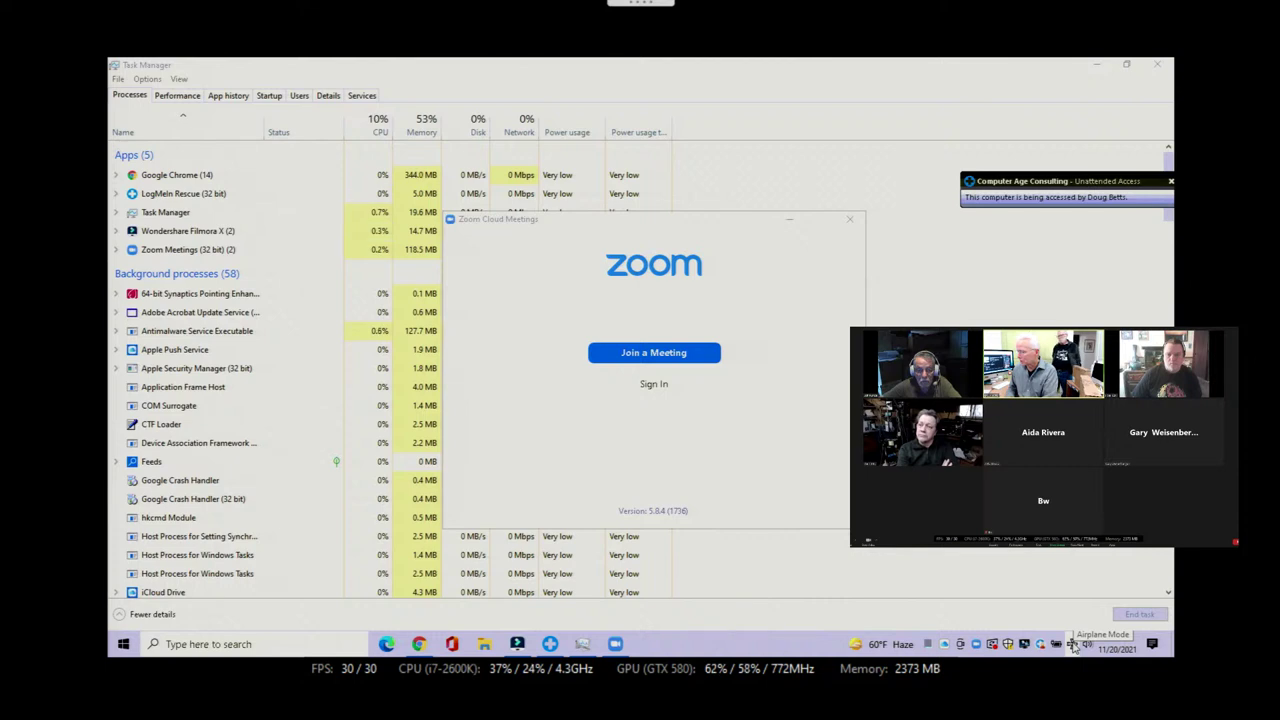
pyautogui.rightClick(1073, 645)
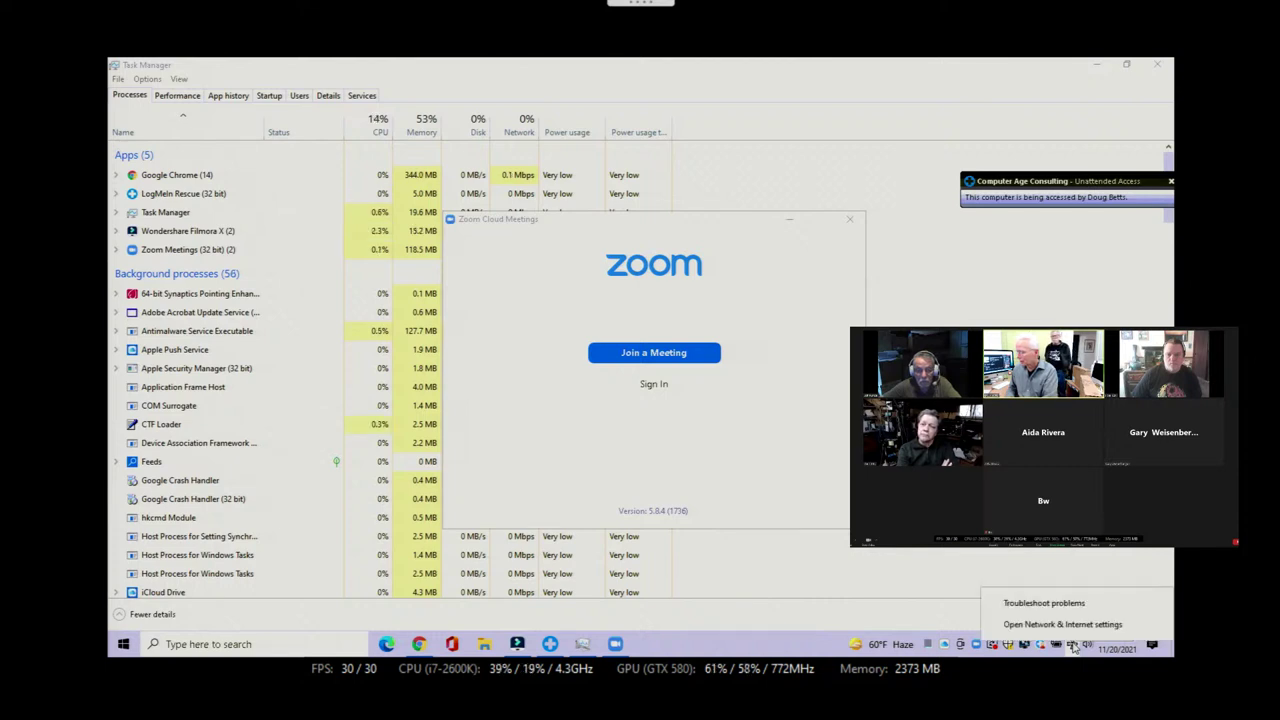
pyautogui.click(1073, 645)
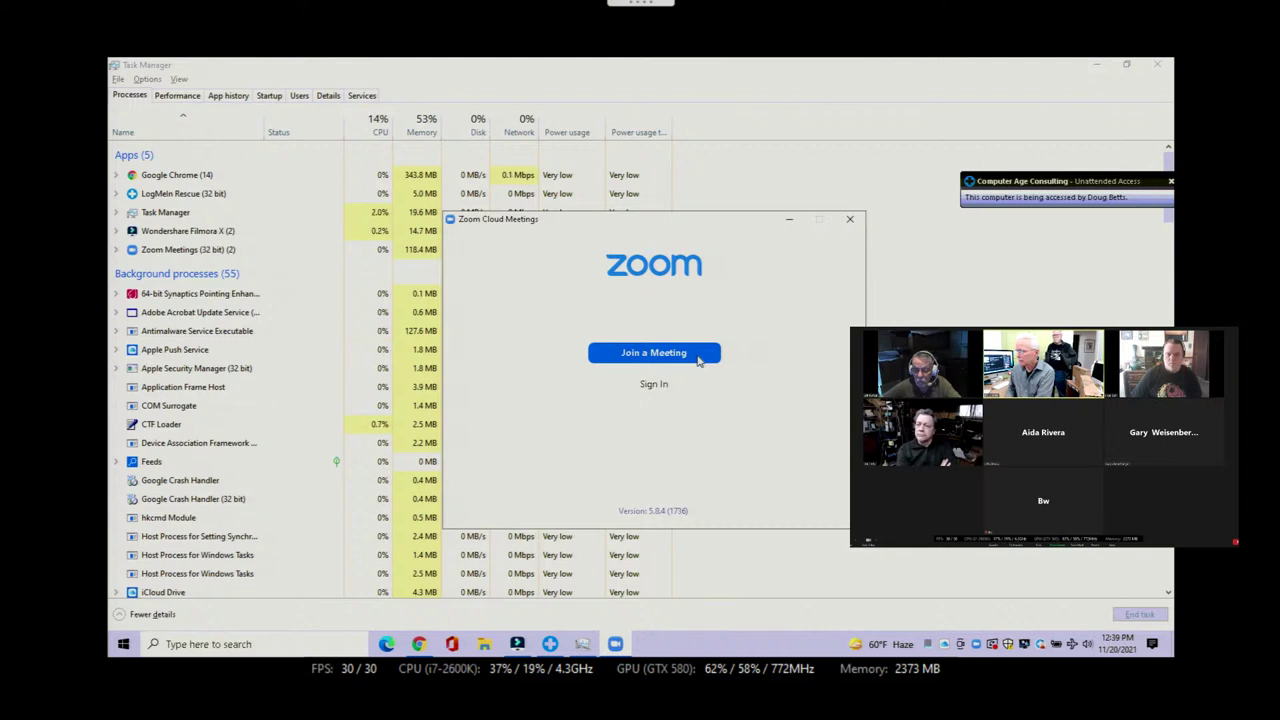
# Step: Choose the host's personal meeting from Zoom's recent meetings and request to join it under the remembered display name
pyautogui.click(660, 354)
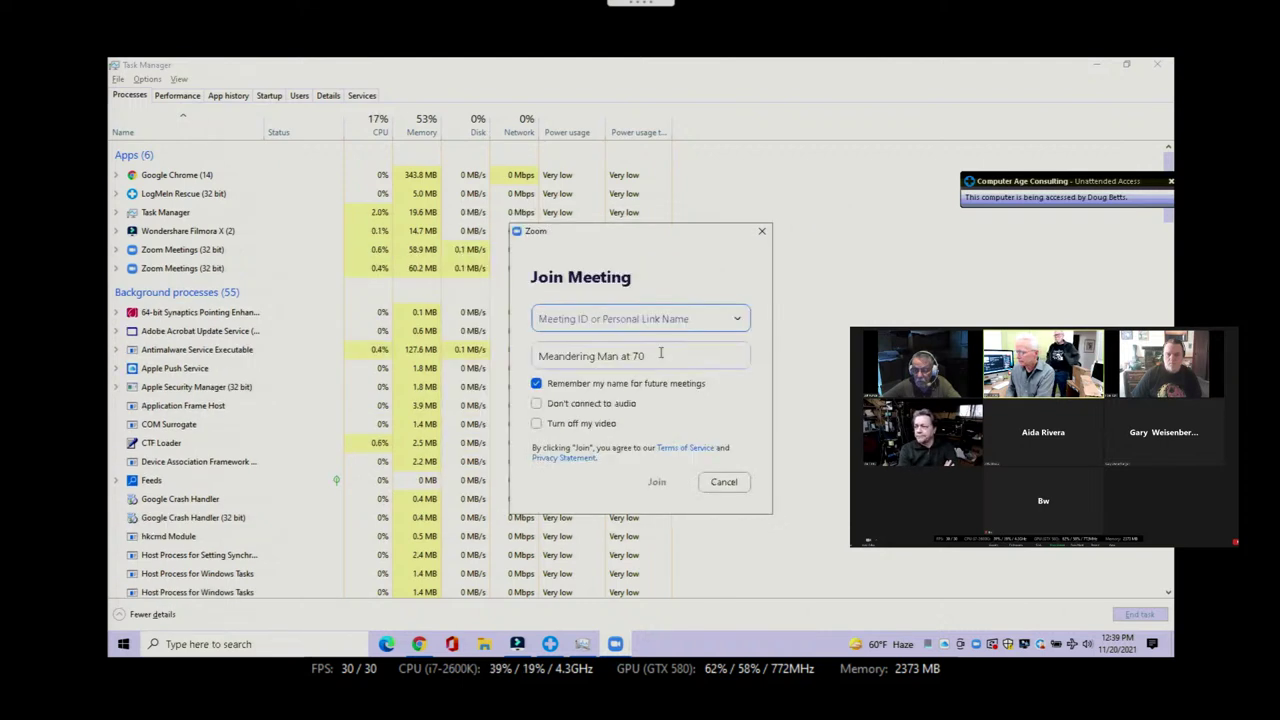
pyautogui.click(737, 322)
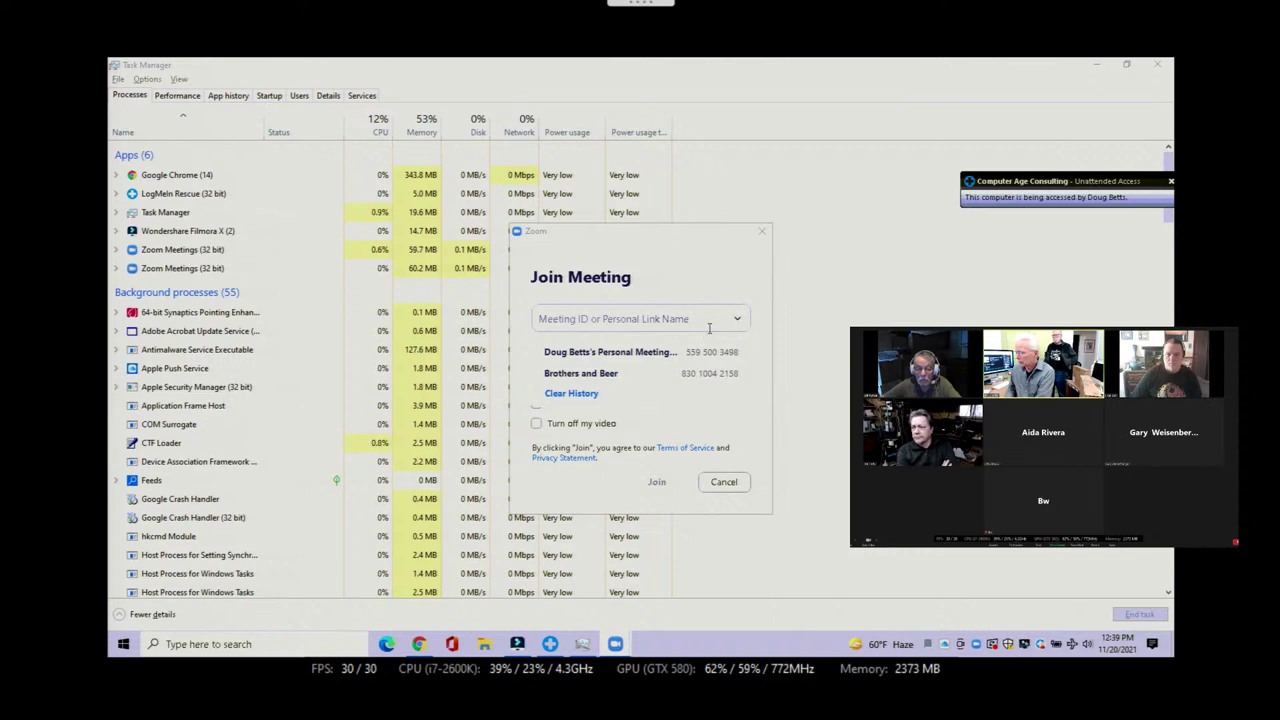
pyautogui.click(657, 356)
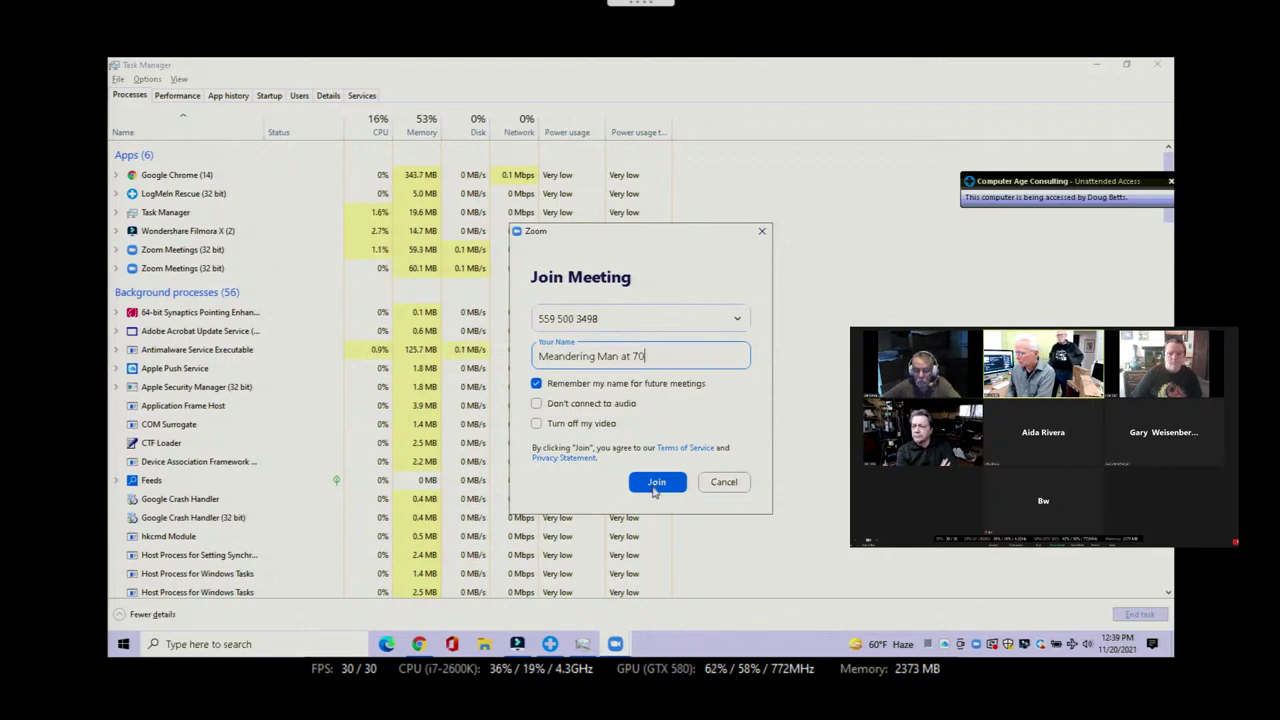
pyautogui.click(656, 484)
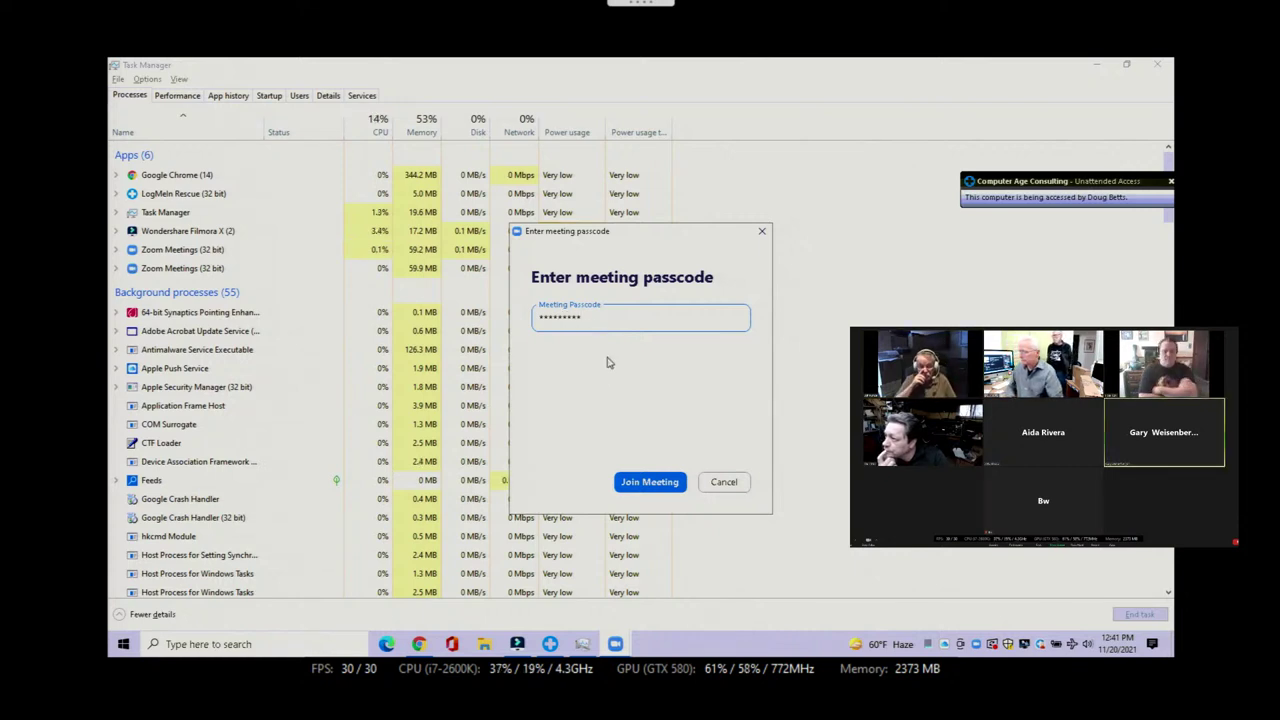
# Step: Submit the meeting passcode, and join the meeting with video and computer audio
pyautogui.click(645, 488)
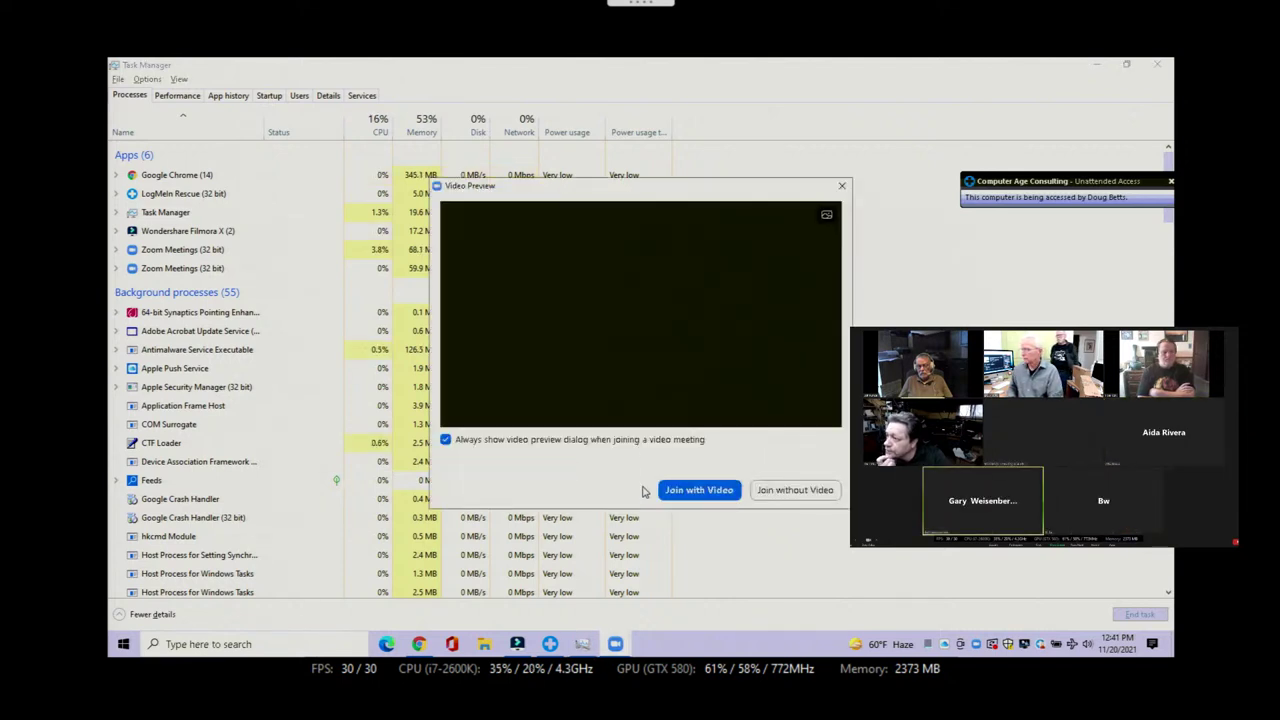
pyautogui.click(694, 491)
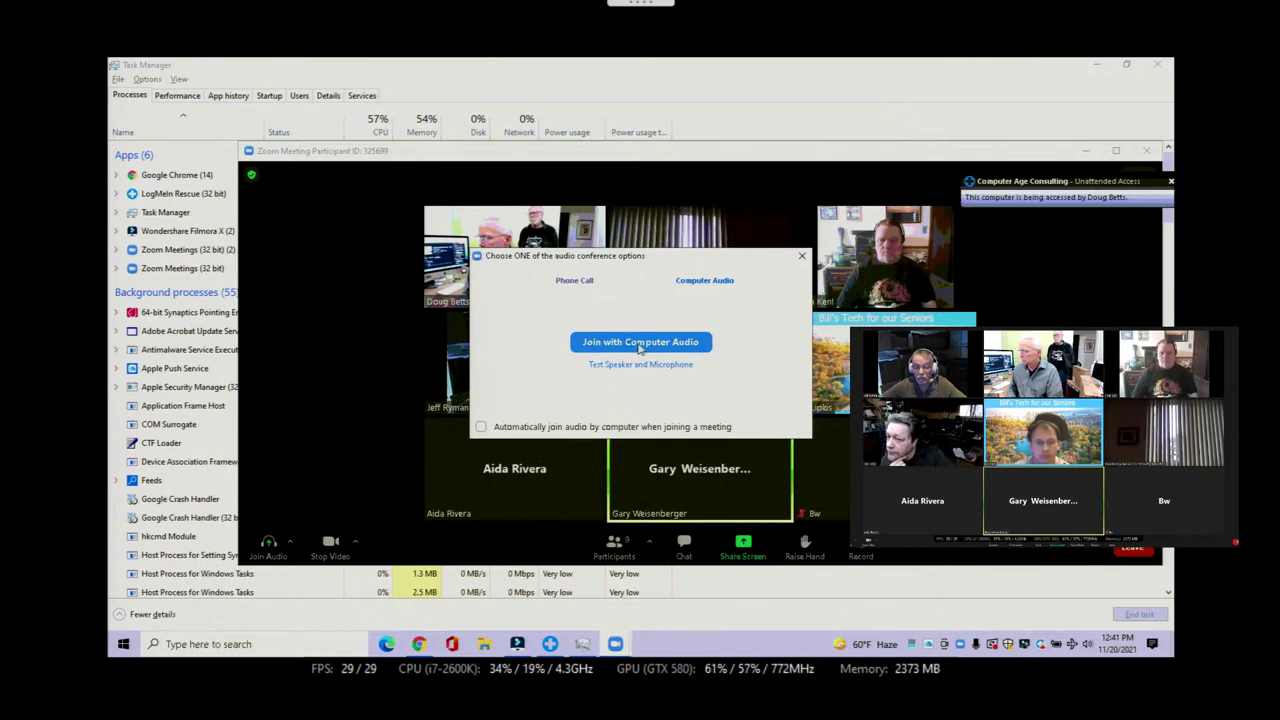
pyautogui.click(617, 343)
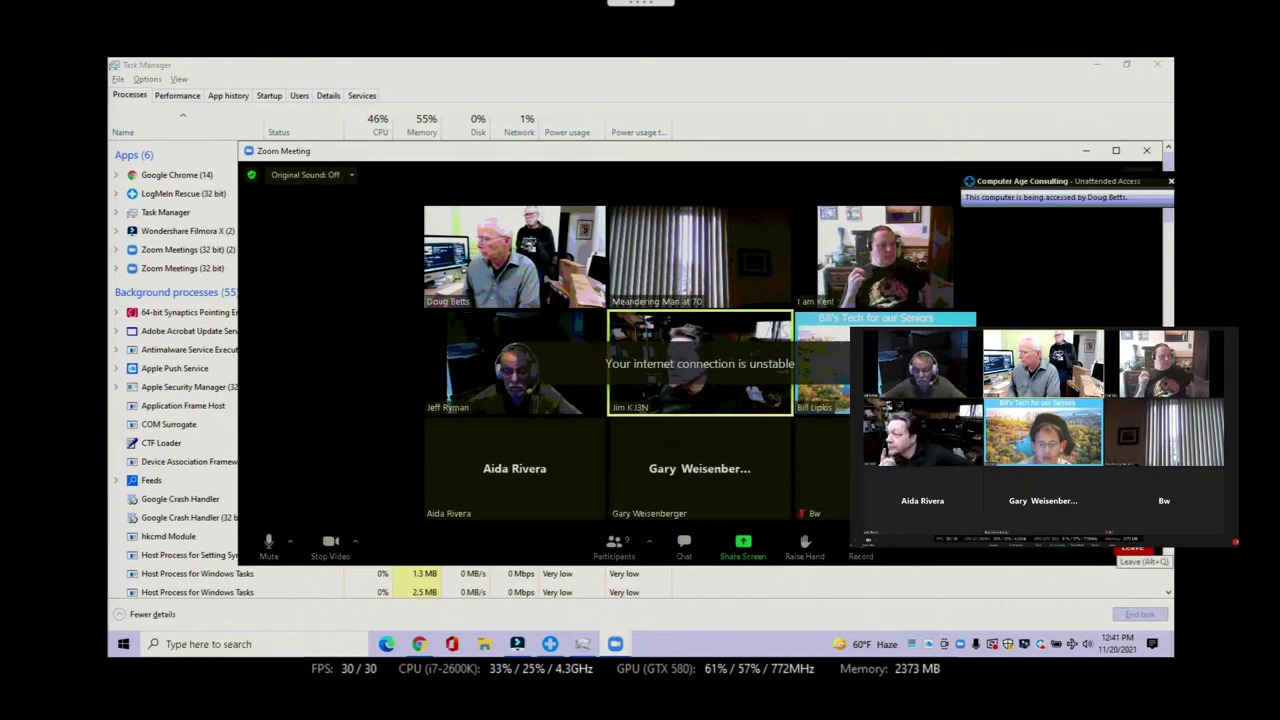
# Step: Leave the Zoom meeting, and close the Task Manager and Zoom windows on the remote laptop
pyautogui.click(1132, 548)
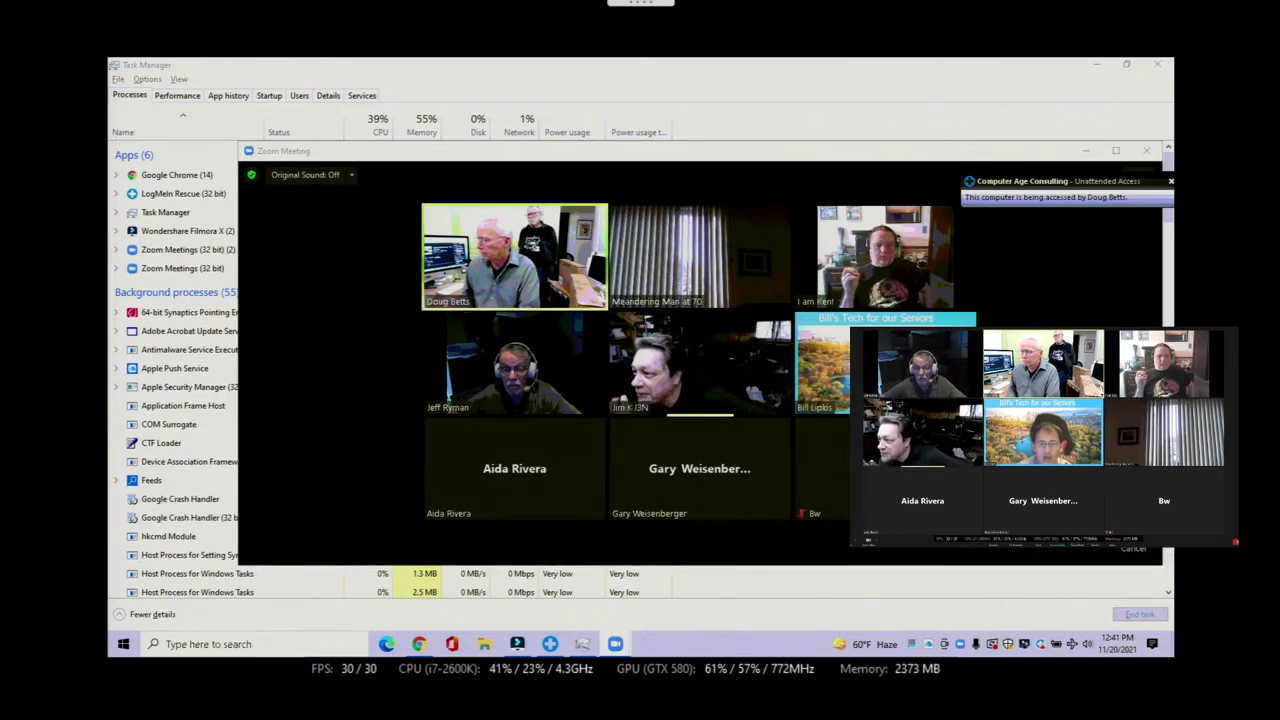
pyautogui.click(1132, 522)
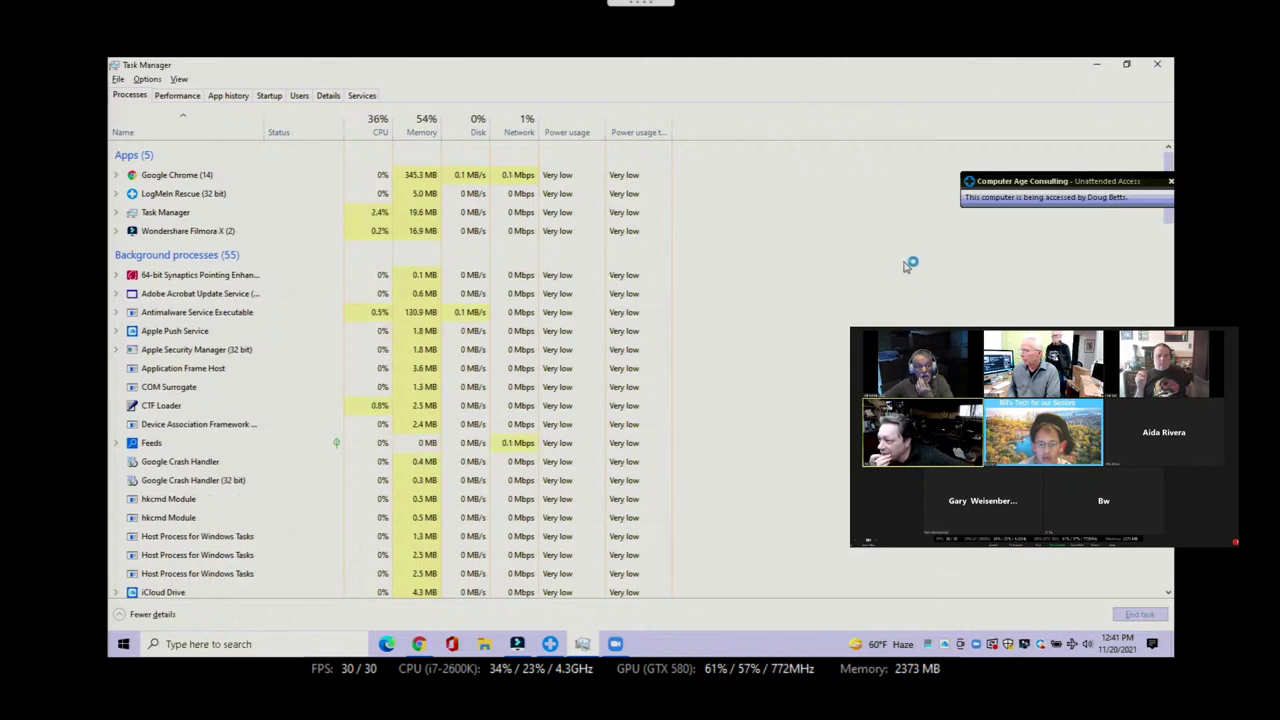
pyautogui.click(1158, 66)
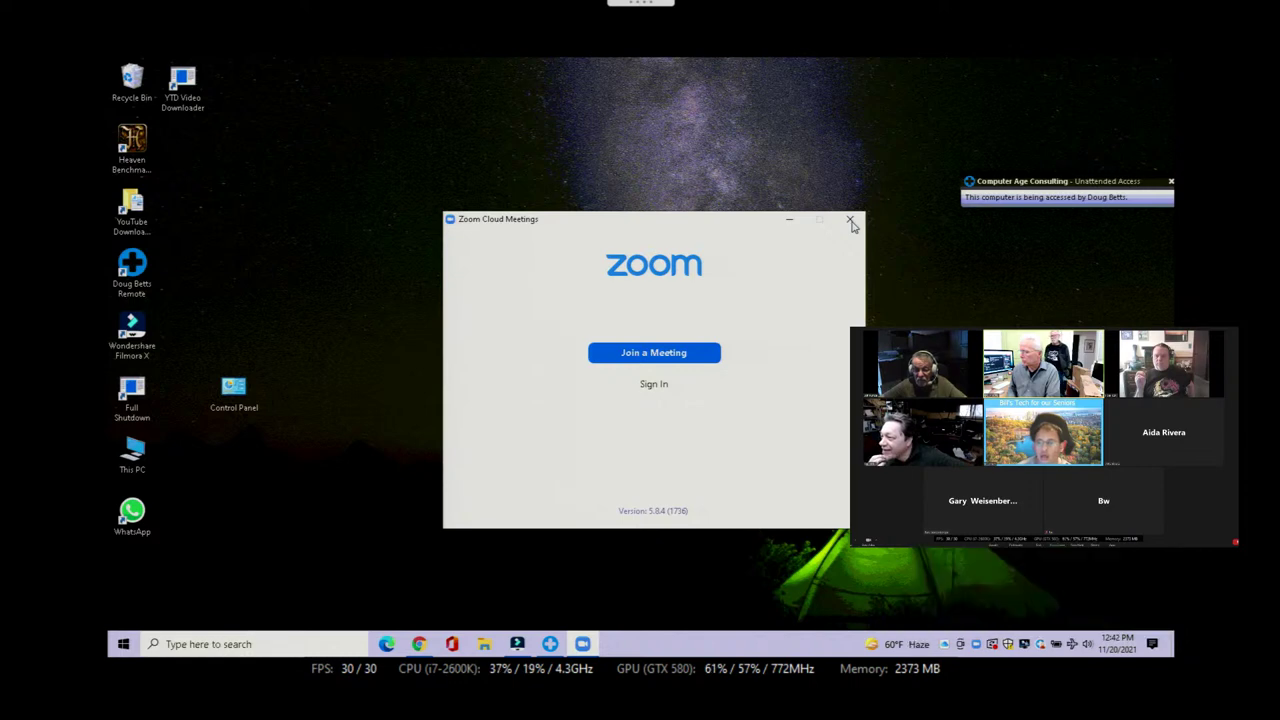
pyautogui.click(850, 221)
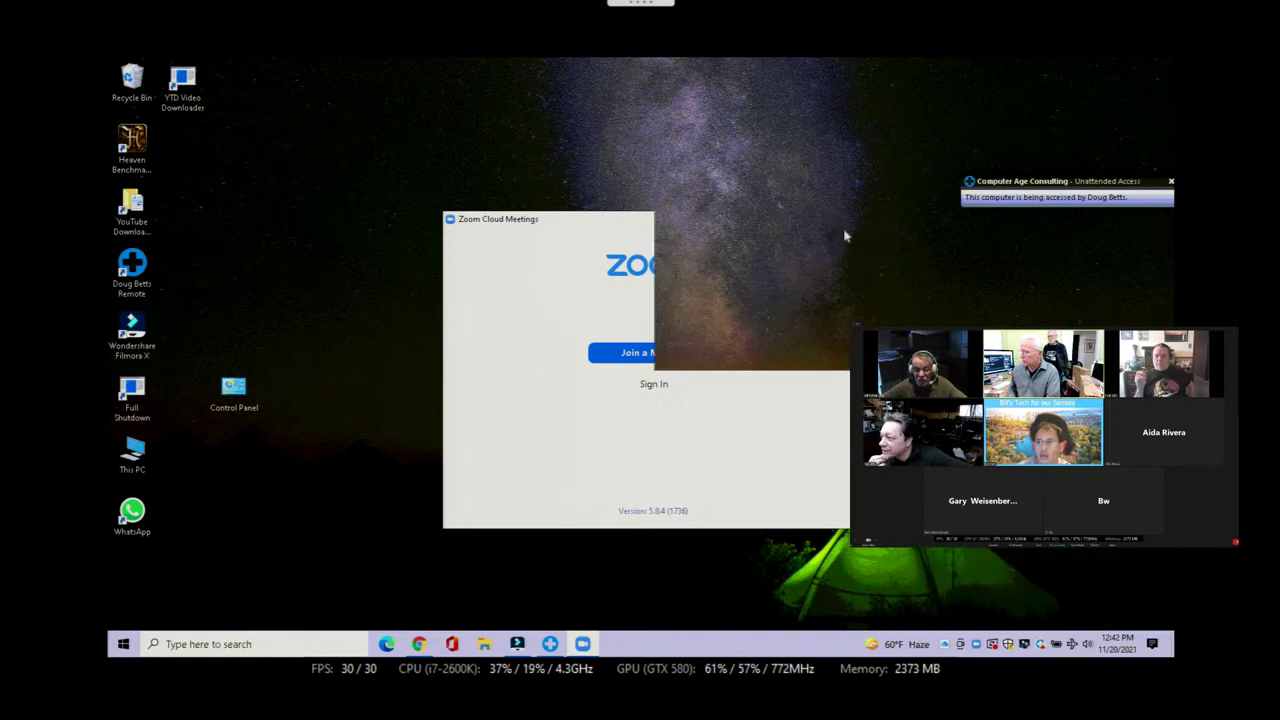
pyautogui.click(122, 640)
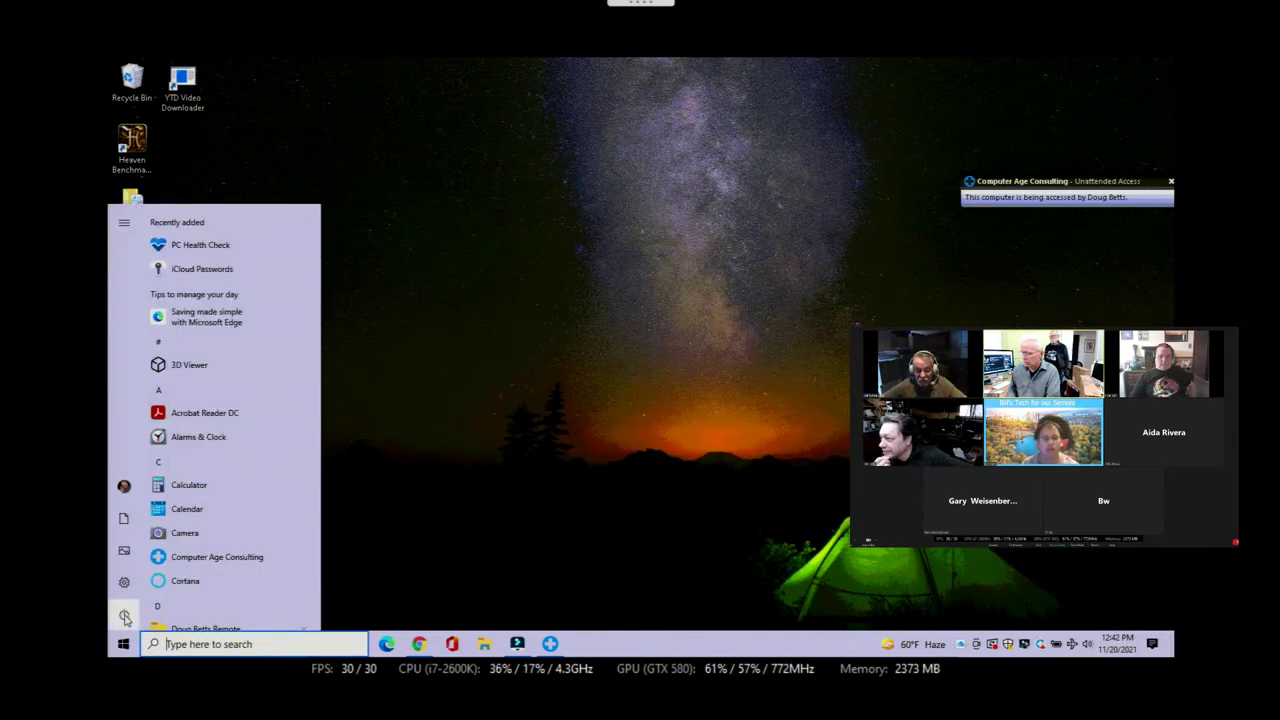
pyautogui.click(124, 614)
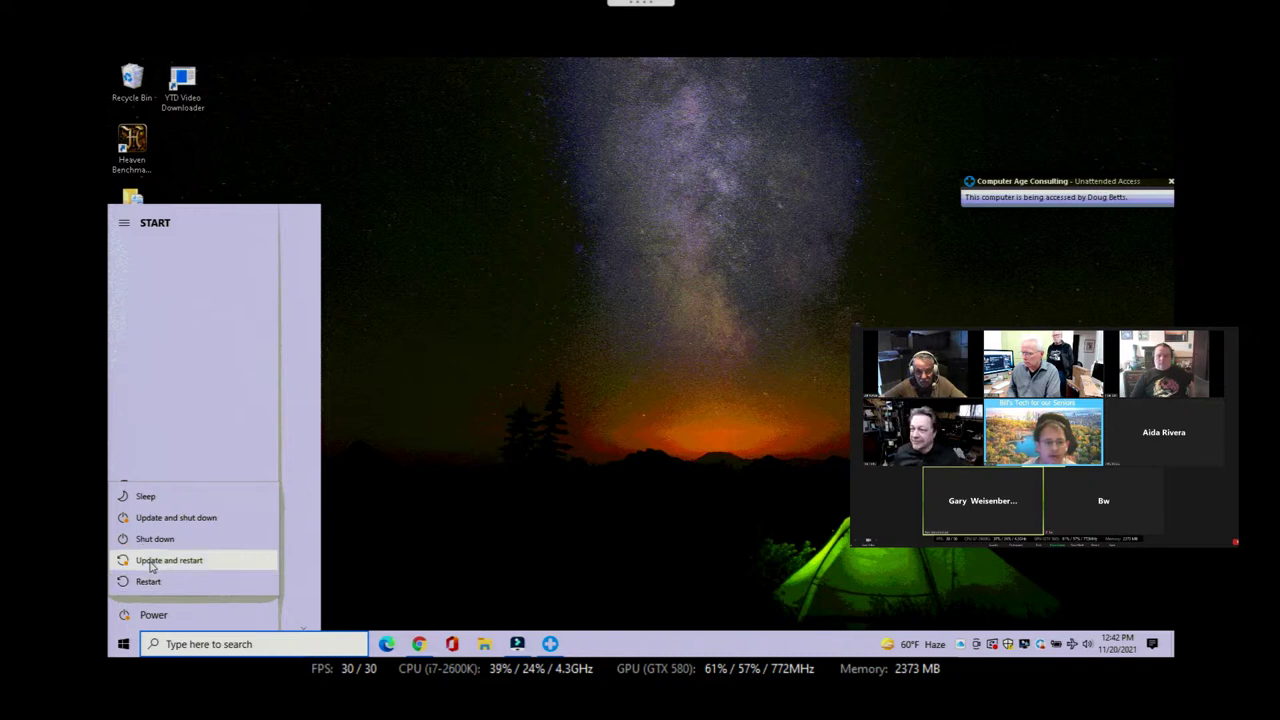
pyautogui.click(150, 563)
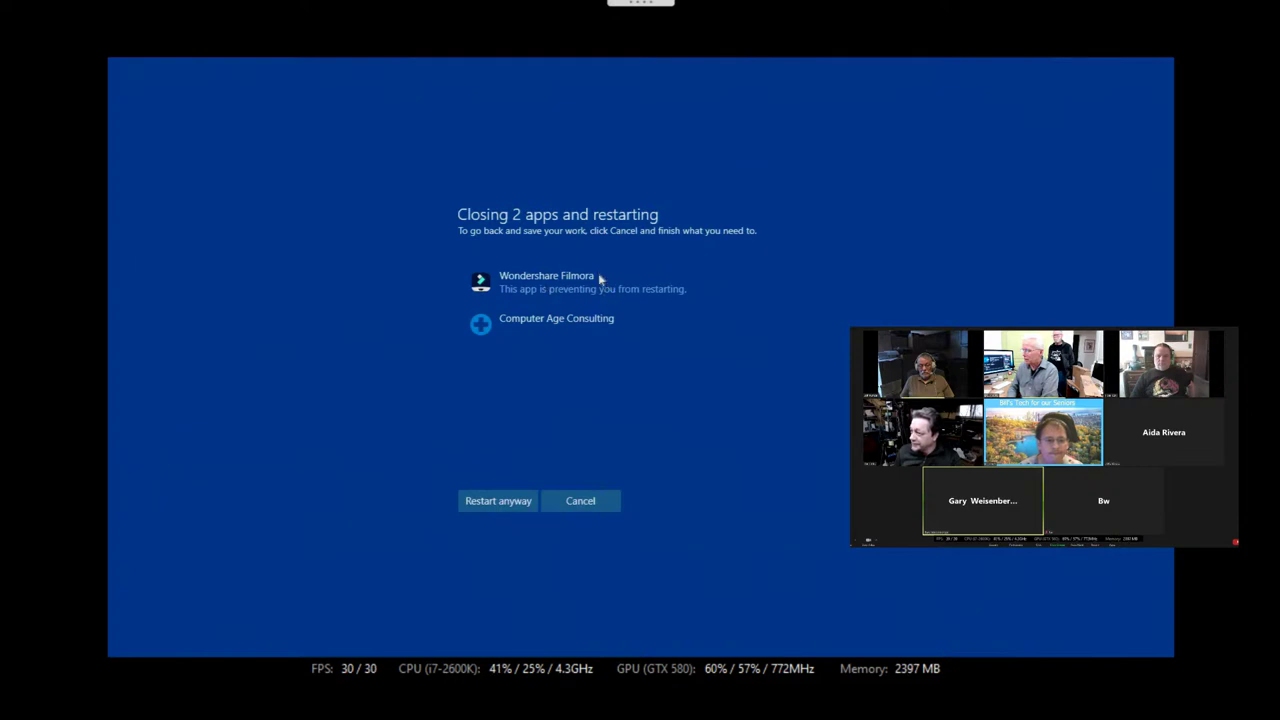
pyautogui.click(581, 501)
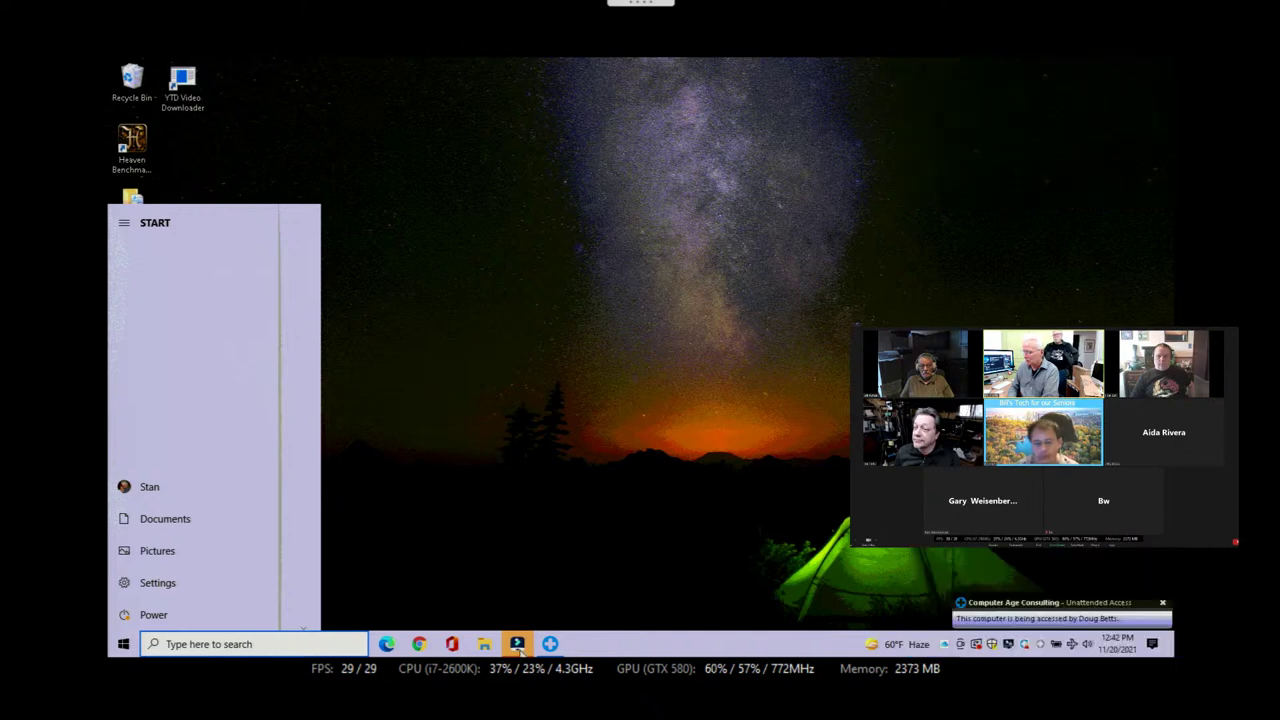
# Step: Close Wondershare Filmora on the remote laptop, and restart Windows
pyautogui.moveTo(518, 650)
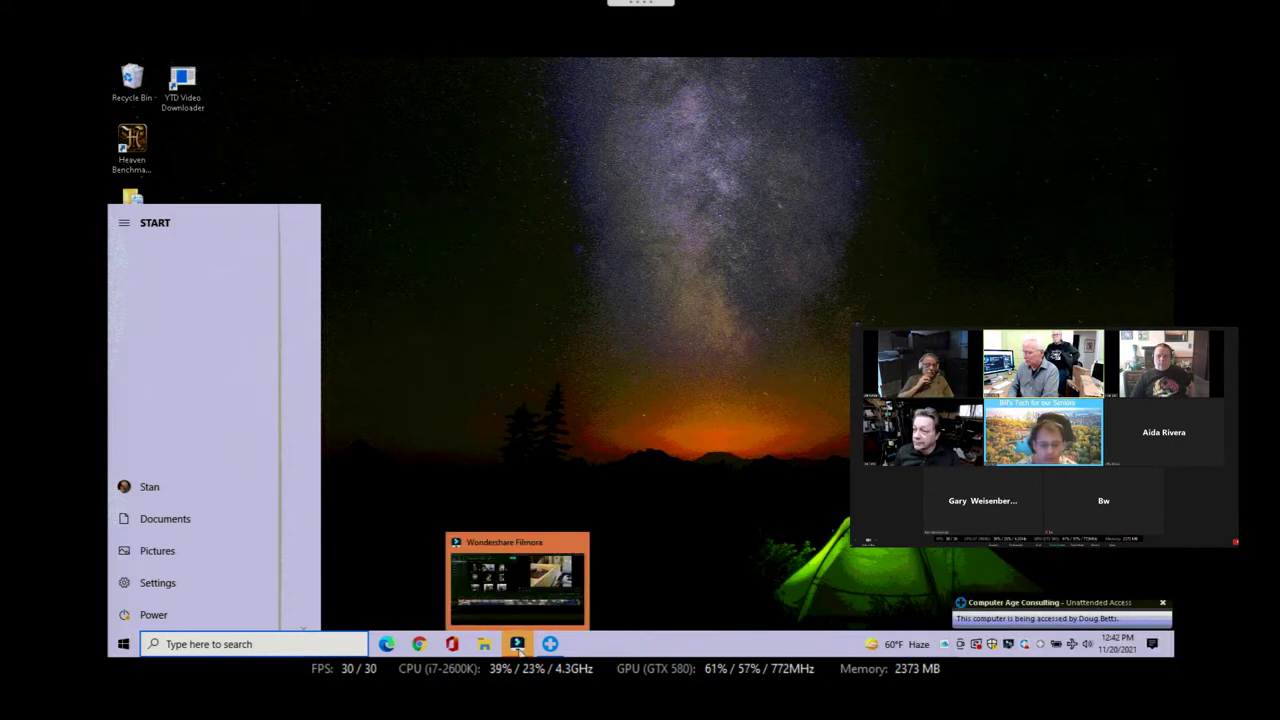
pyautogui.click(518, 645)
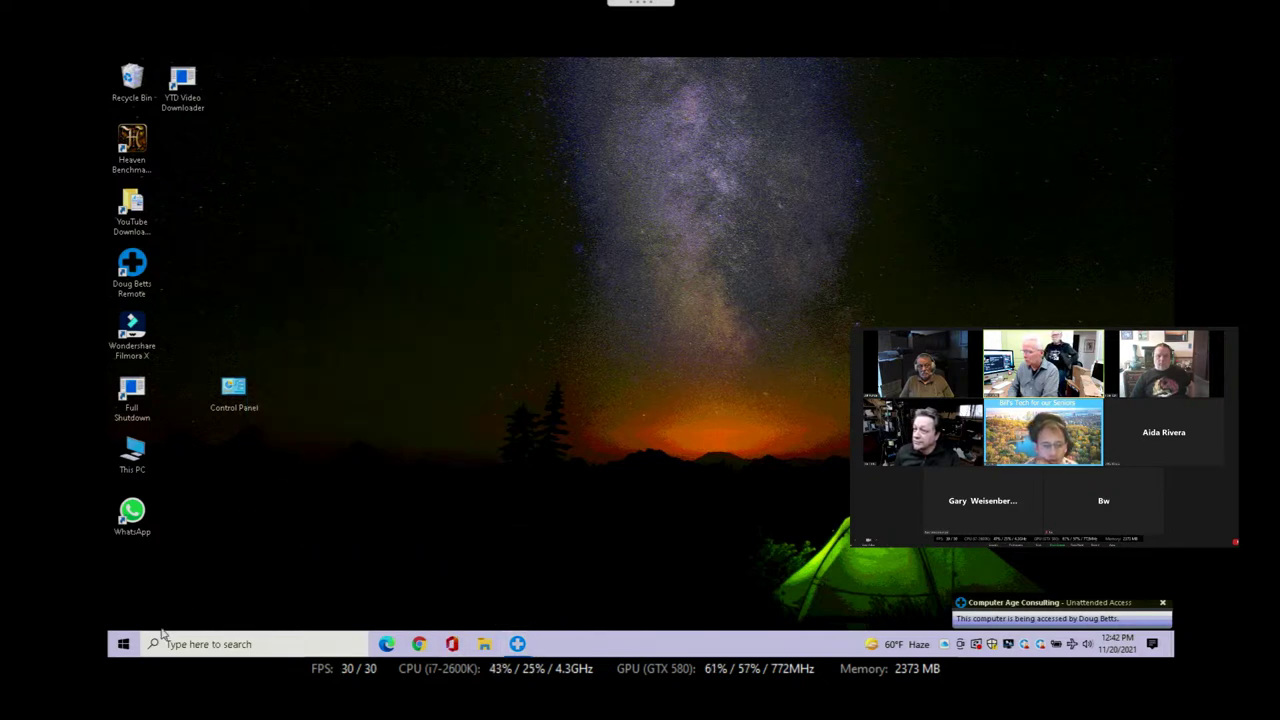
pyautogui.click(125, 645)
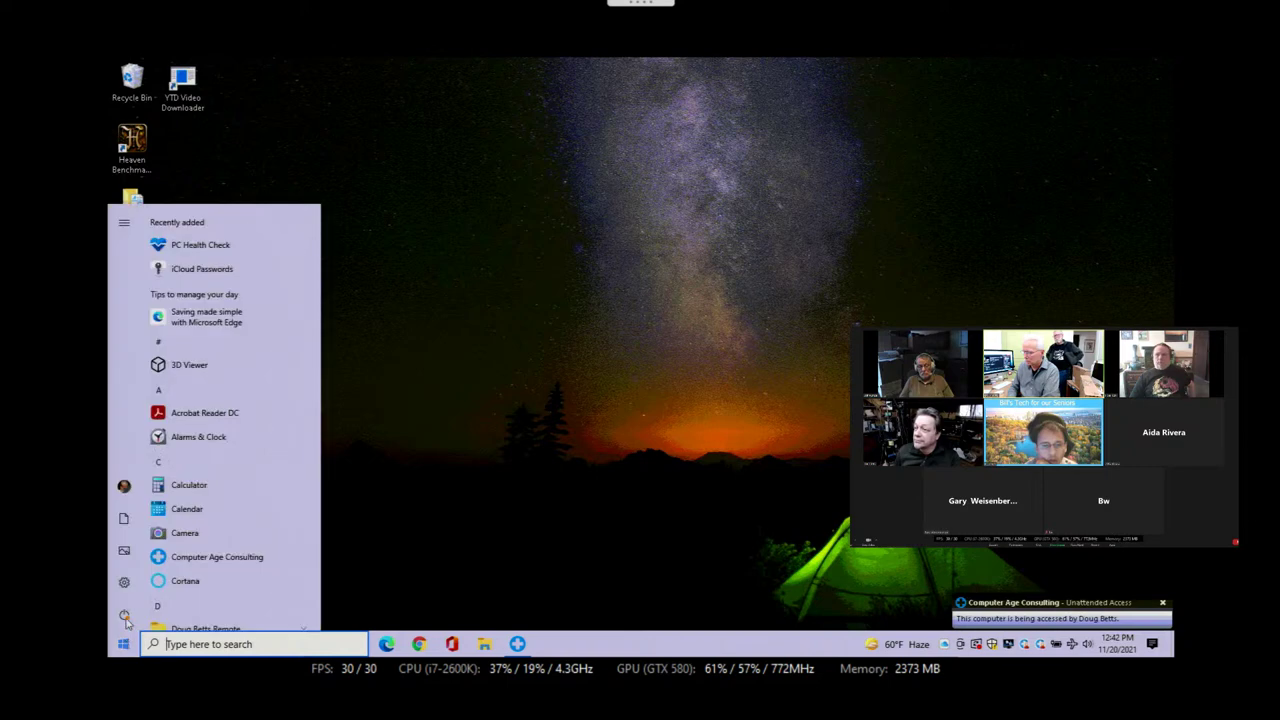
pyautogui.click(126, 616)
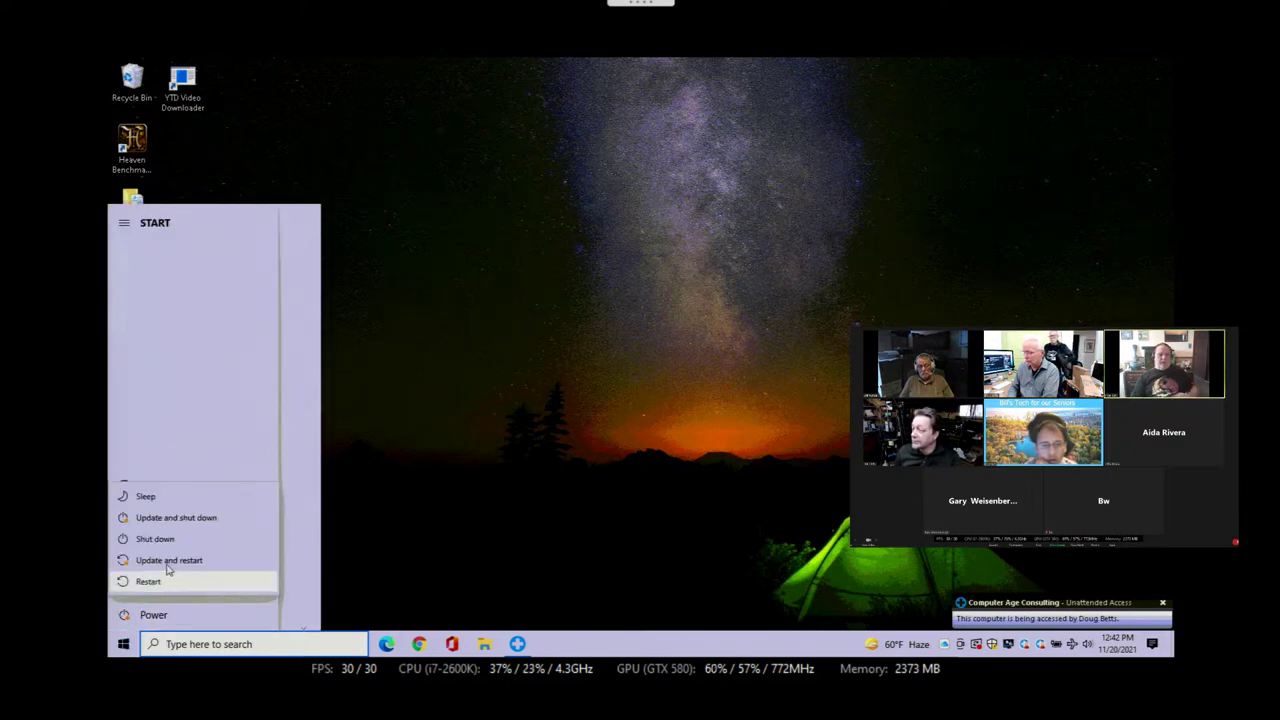
pyautogui.click(150, 581)
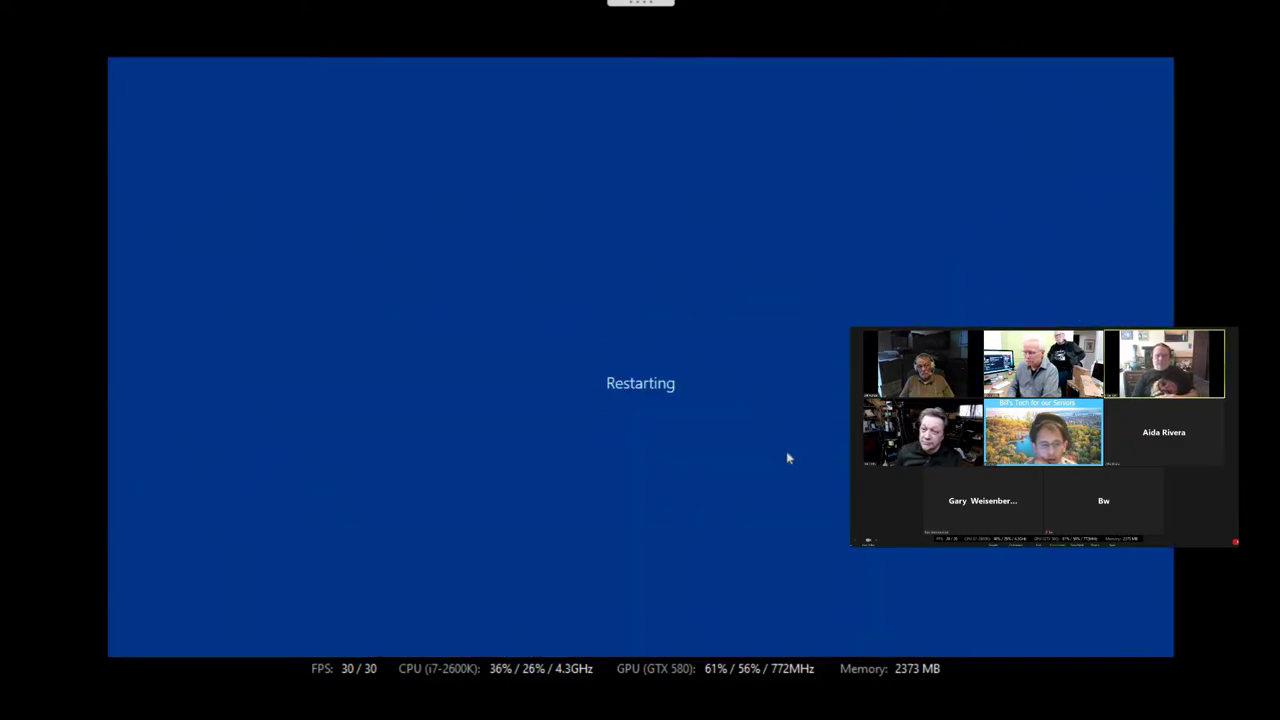
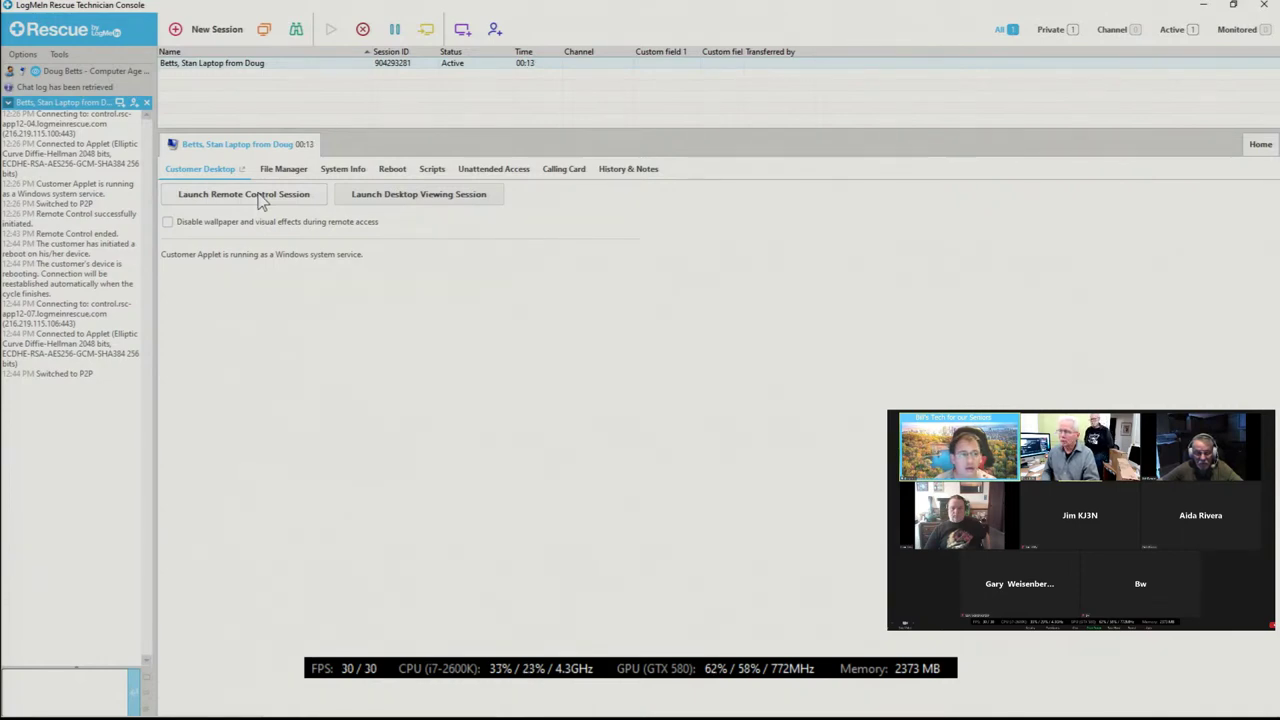
# Step: Launch a new remote control session on the rebooted laptop from the LogMeIn Rescue console, and show it fullscreen
pyautogui.click(258, 195)
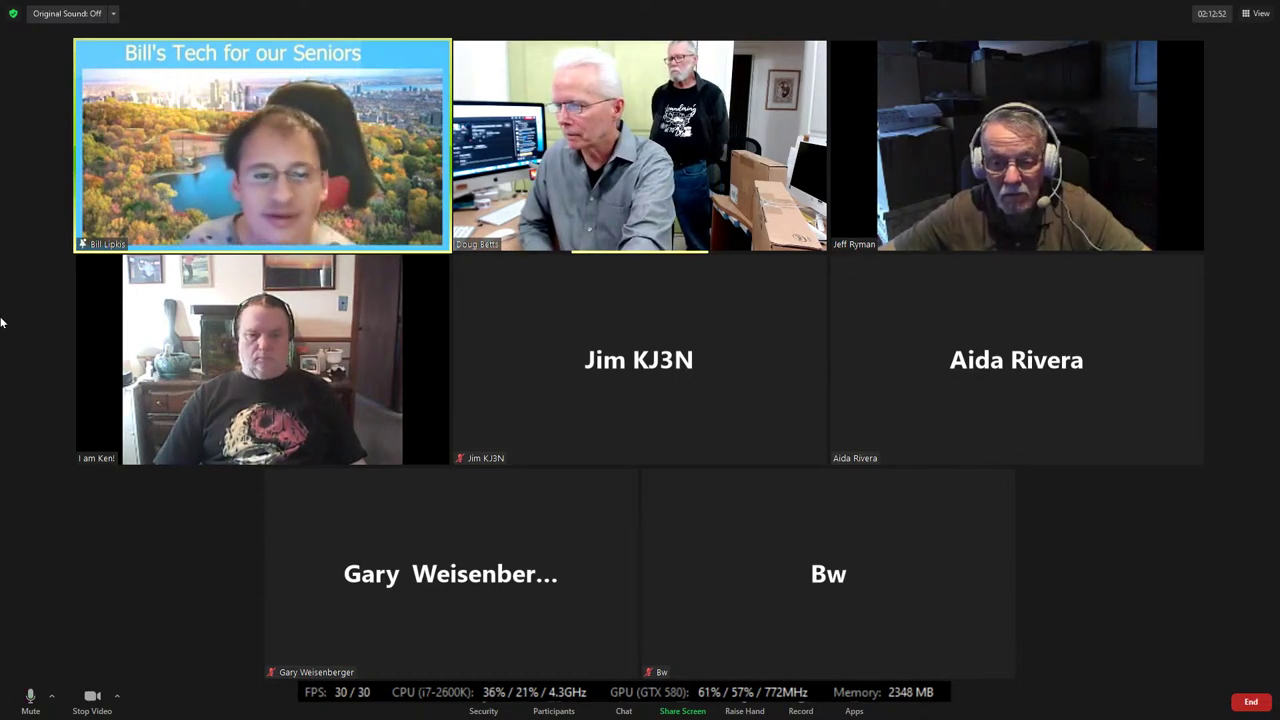
pyautogui.hotkey('alt', 'Tab')
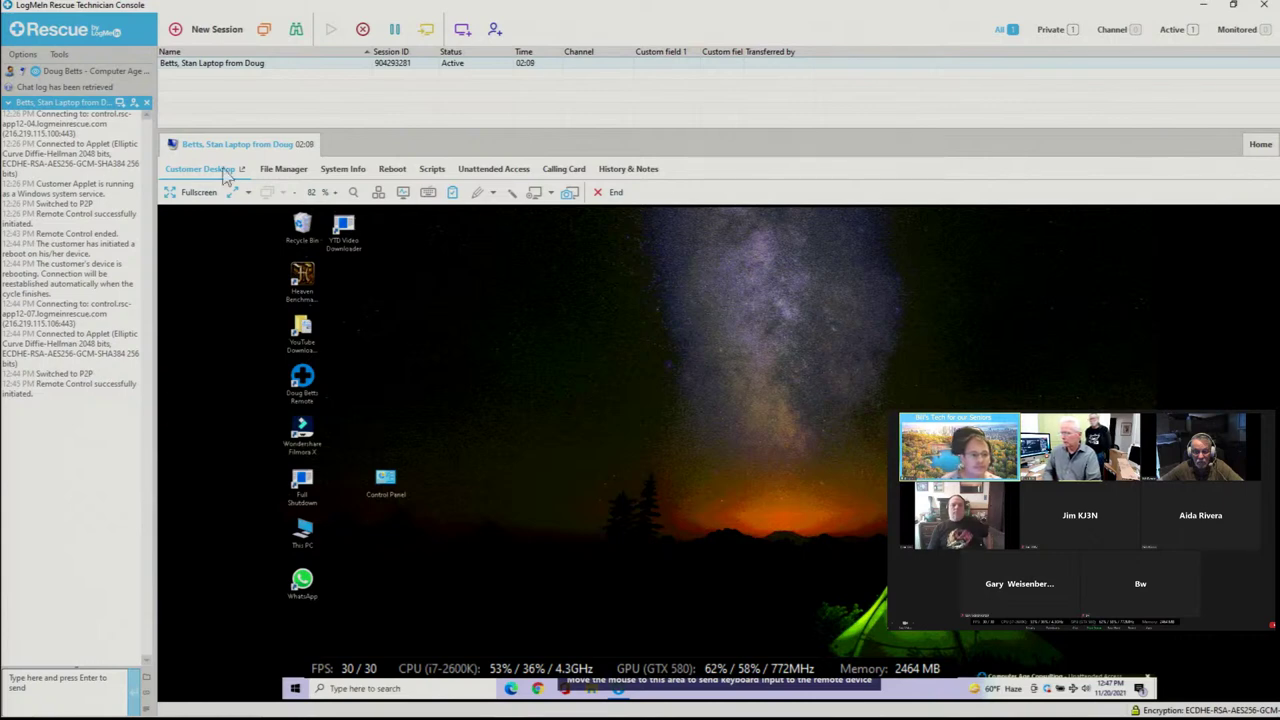
pyautogui.click(190, 192)
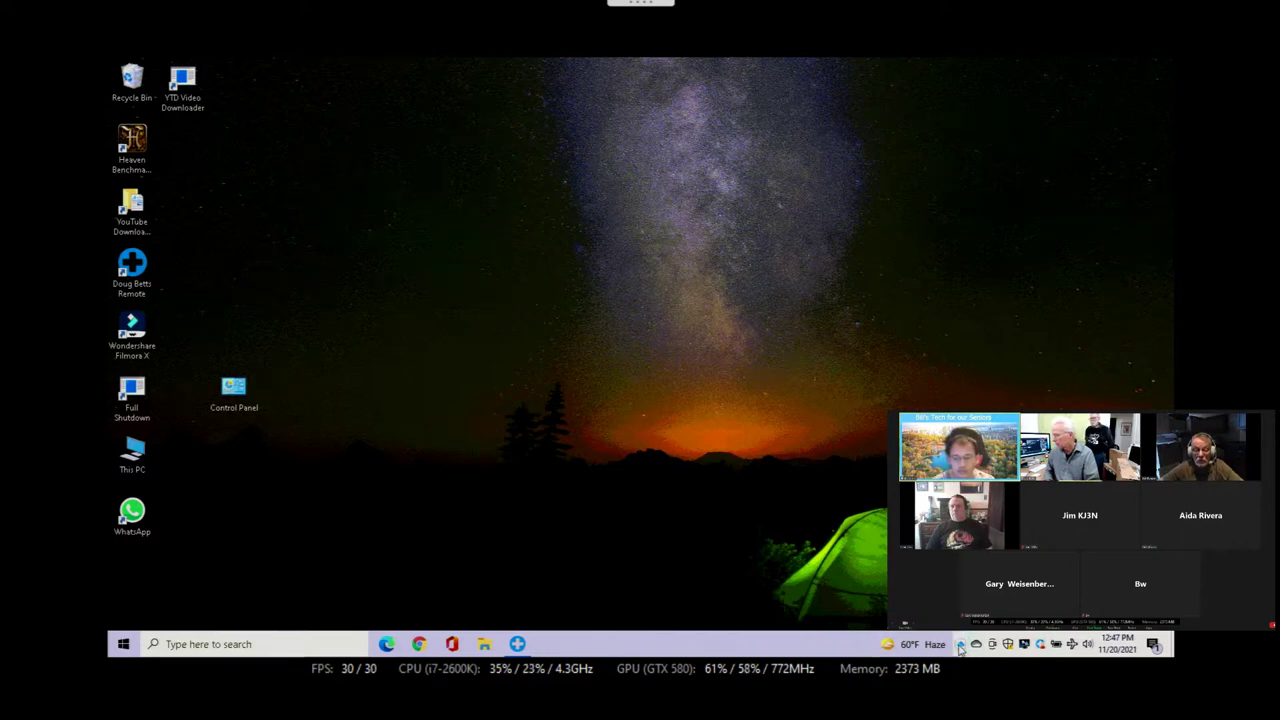
pyautogui.click(968, 646)
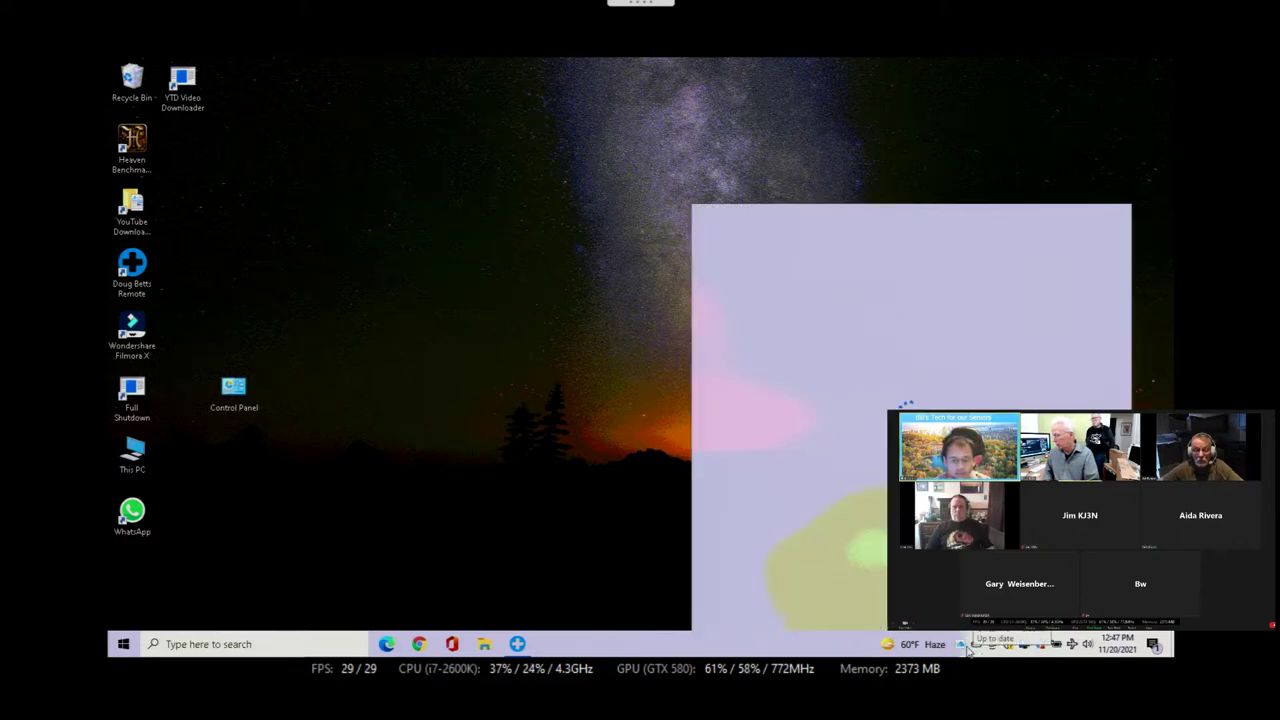
pyautogui.click(550, 163)
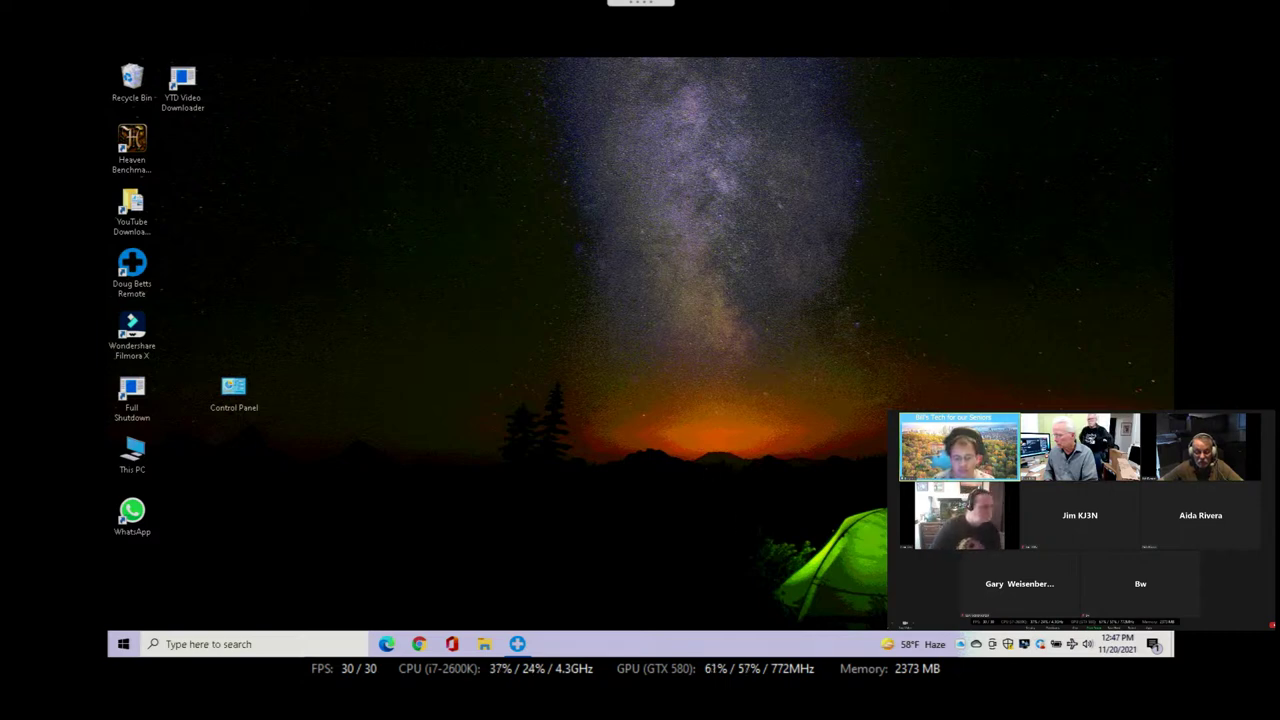
# Step: Turn on blocking of potentially unwanted apps for App & browser control in Windows Security, allow the change, and close the window
pyautogui.click(1008, 645)
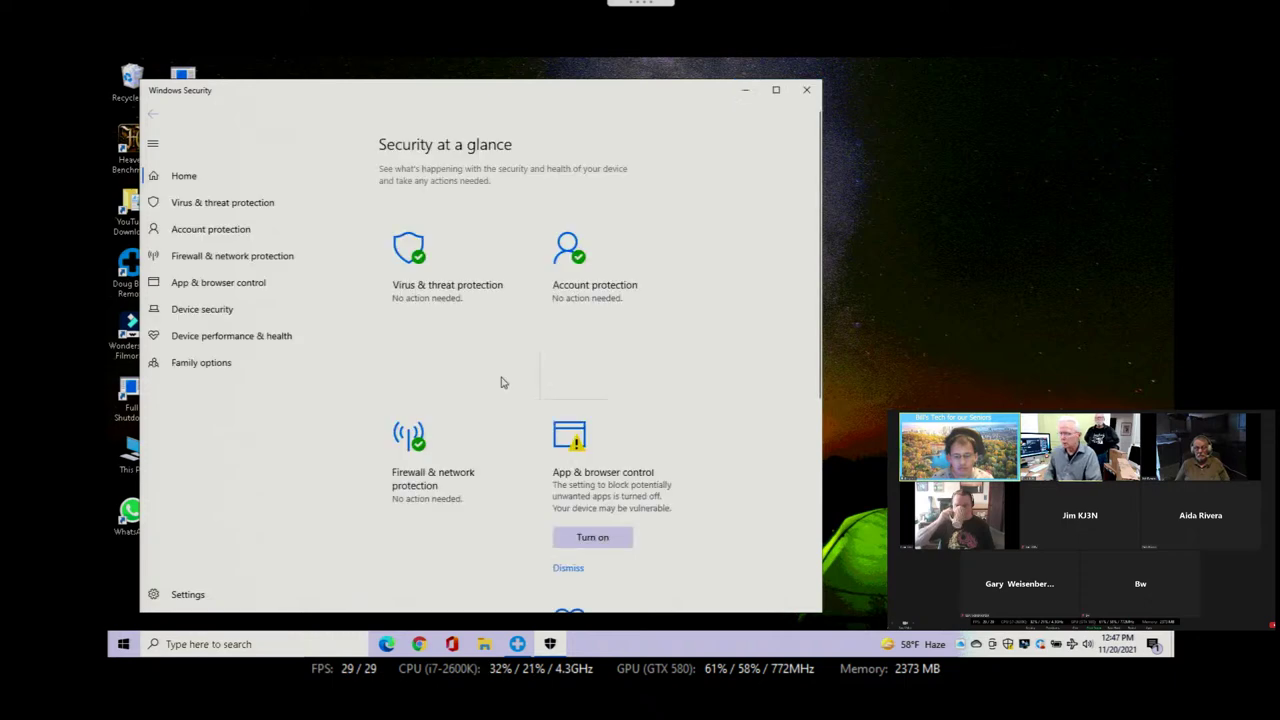
pyautogui.scroll(-1, 466, 340)
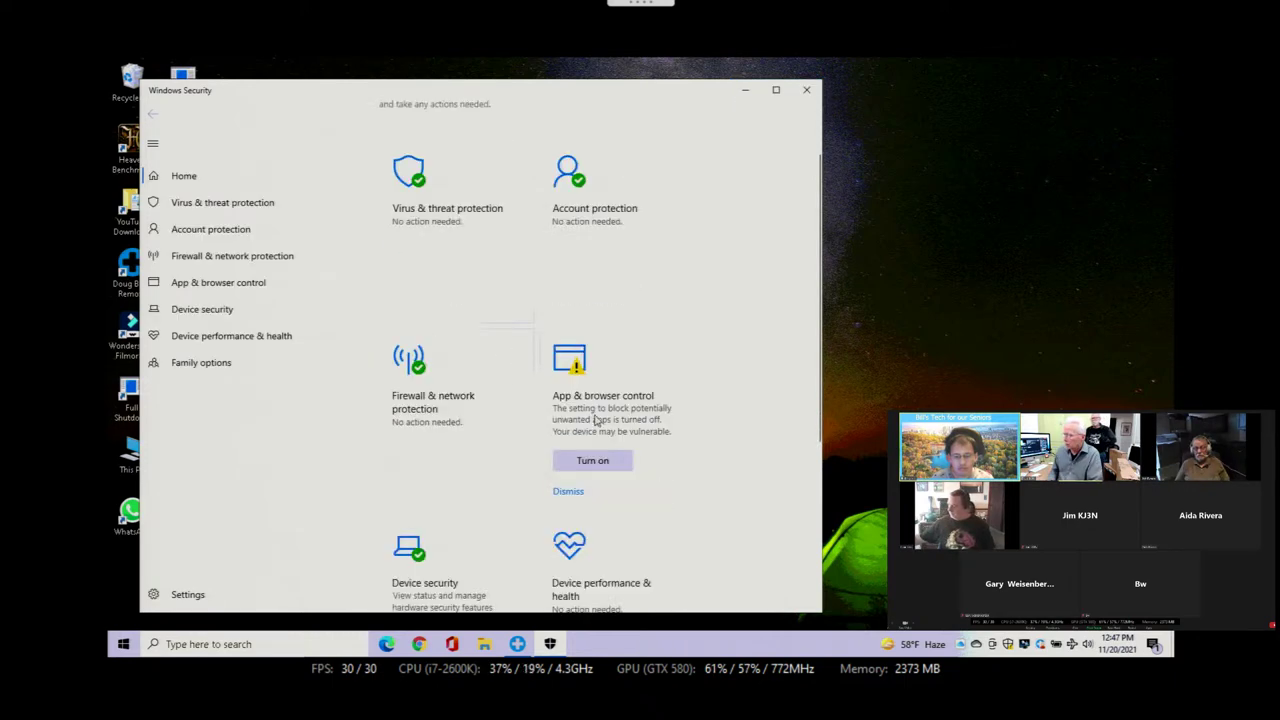
pyautogui.scroll(-1, 664, 442)
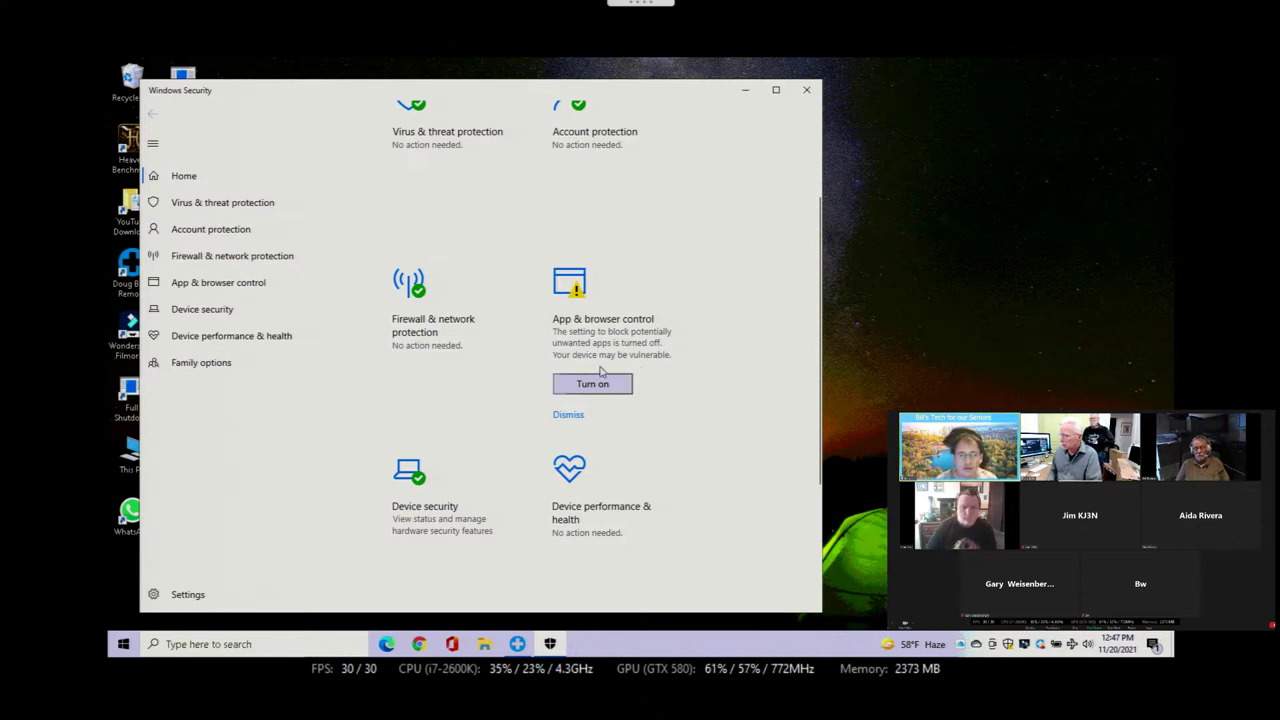
pyautogui.scroll(-1, 669, 377)
pyautogui.scroll(-1, 669, 377)
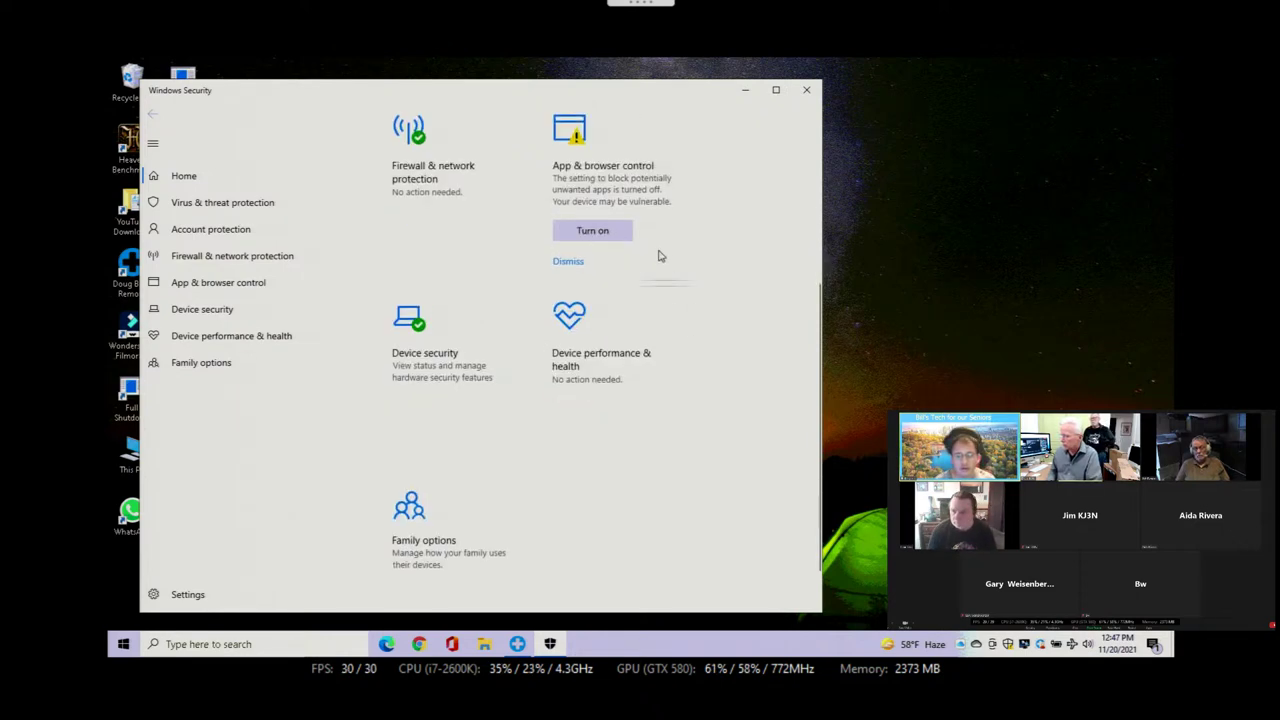
pyautogui.click(589, 236)
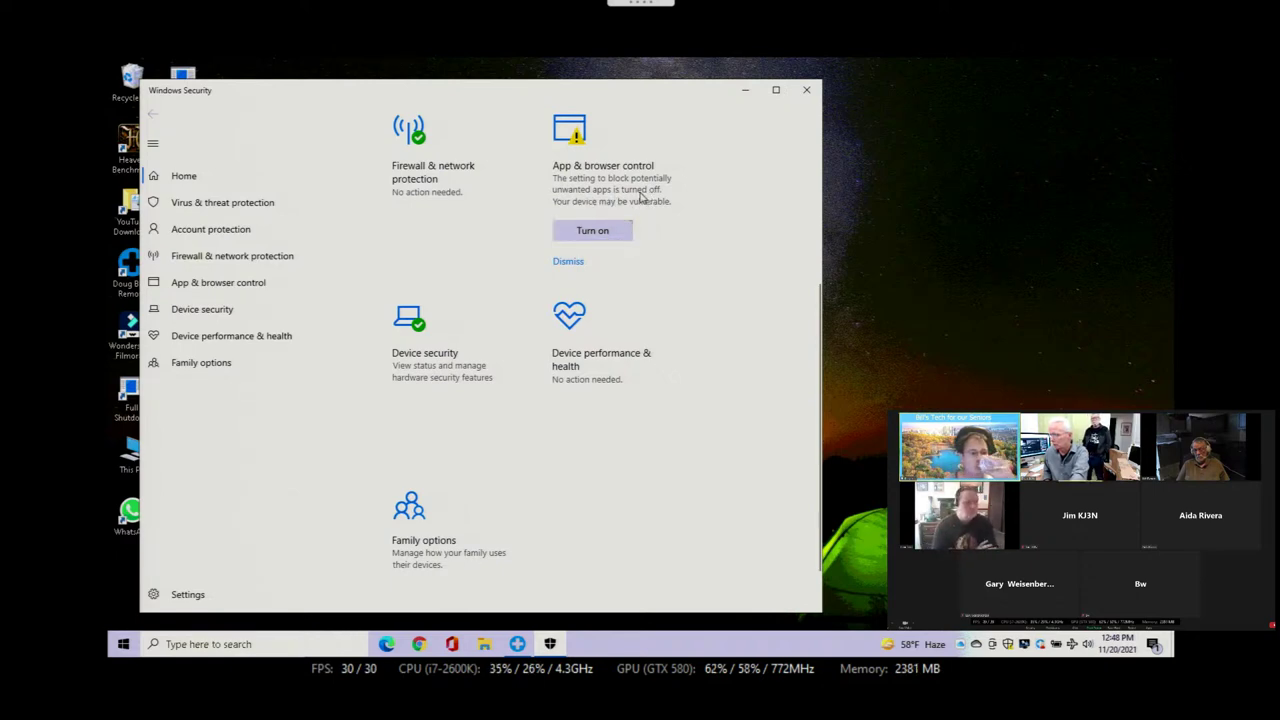
pyautogui.click(601, 234)
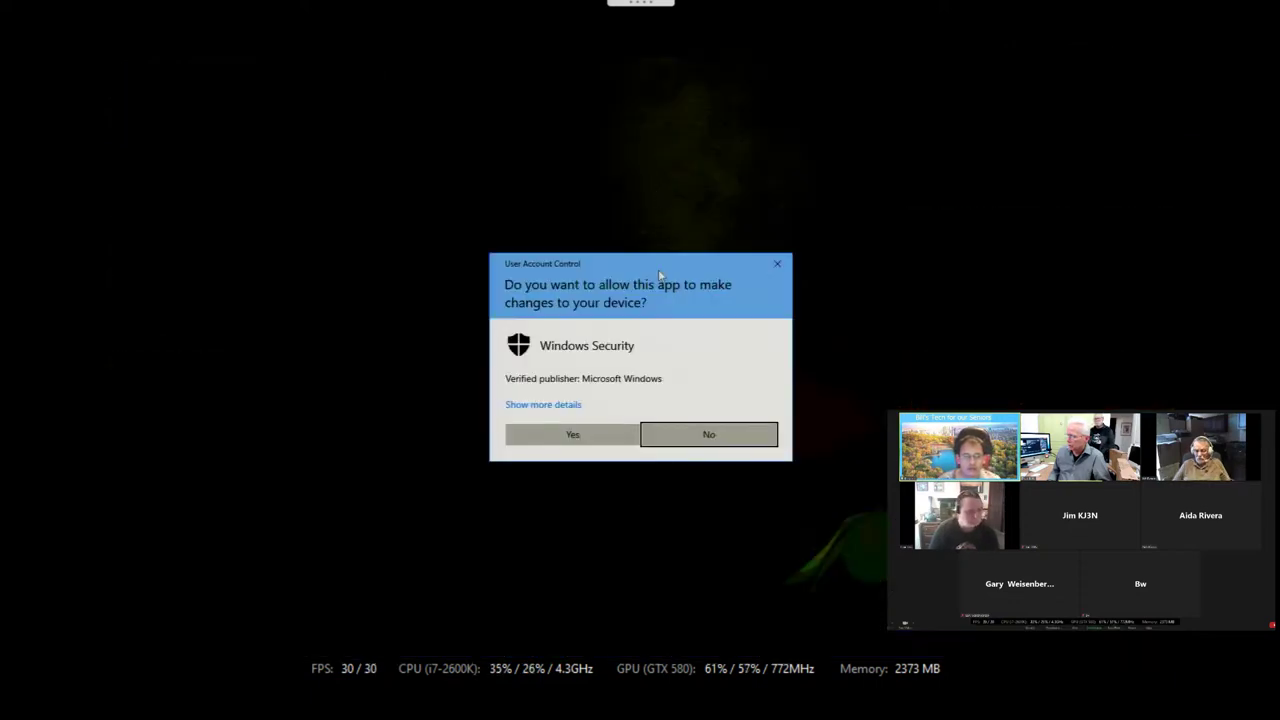
pyautogui.click(591, 432)
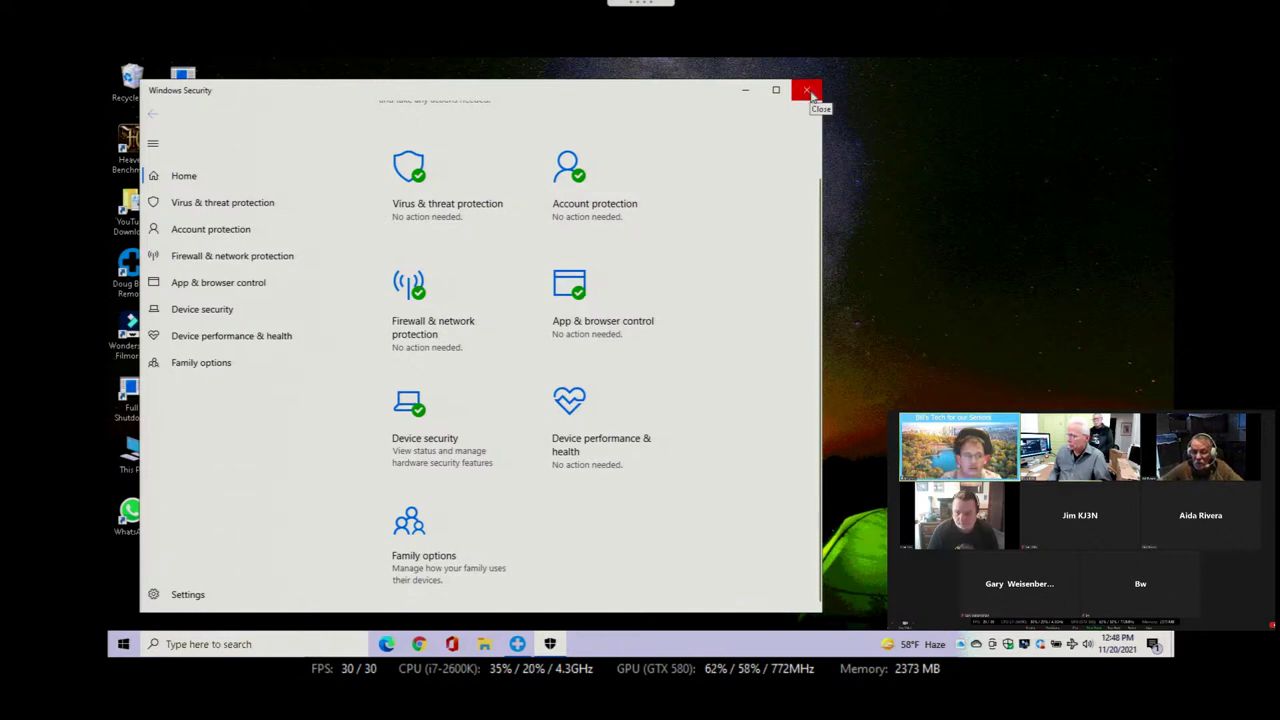
pyautogui.click(806, 90)
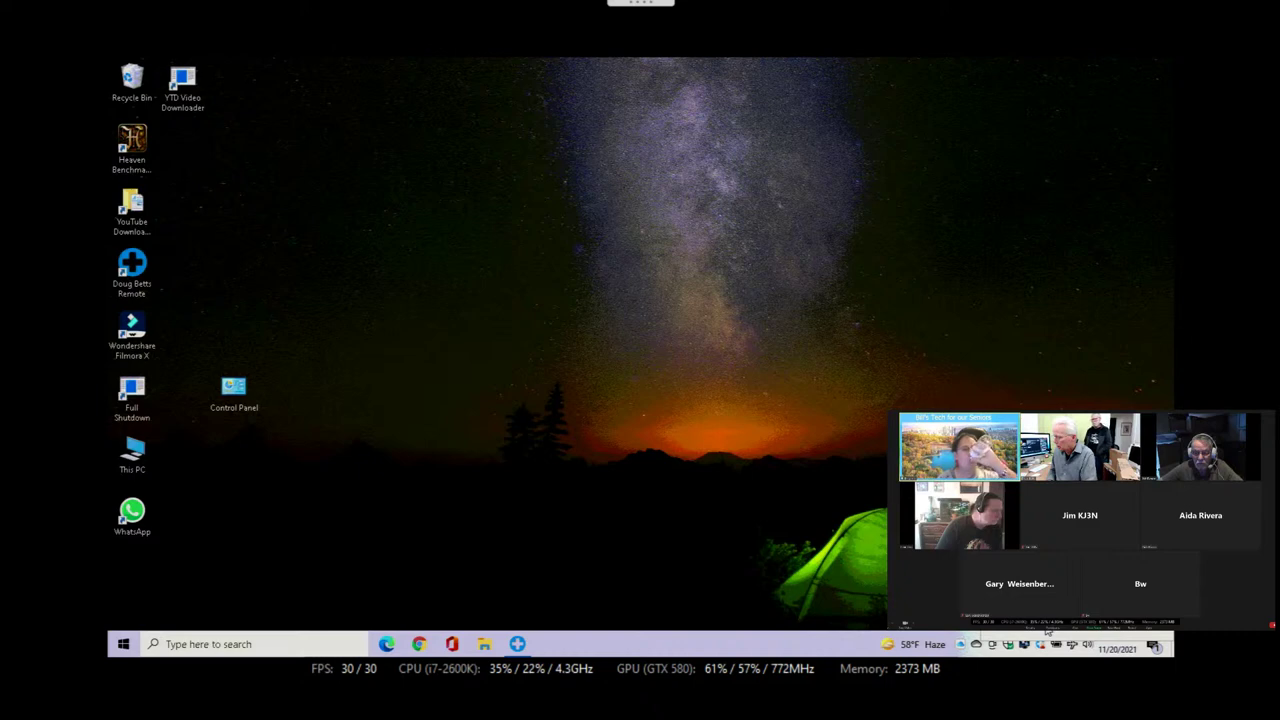
# Step: Open the network settings on the remote laptop, and set the SJVP-2.4ghz connection's network profile to Private
pyautogui.press('super+i')
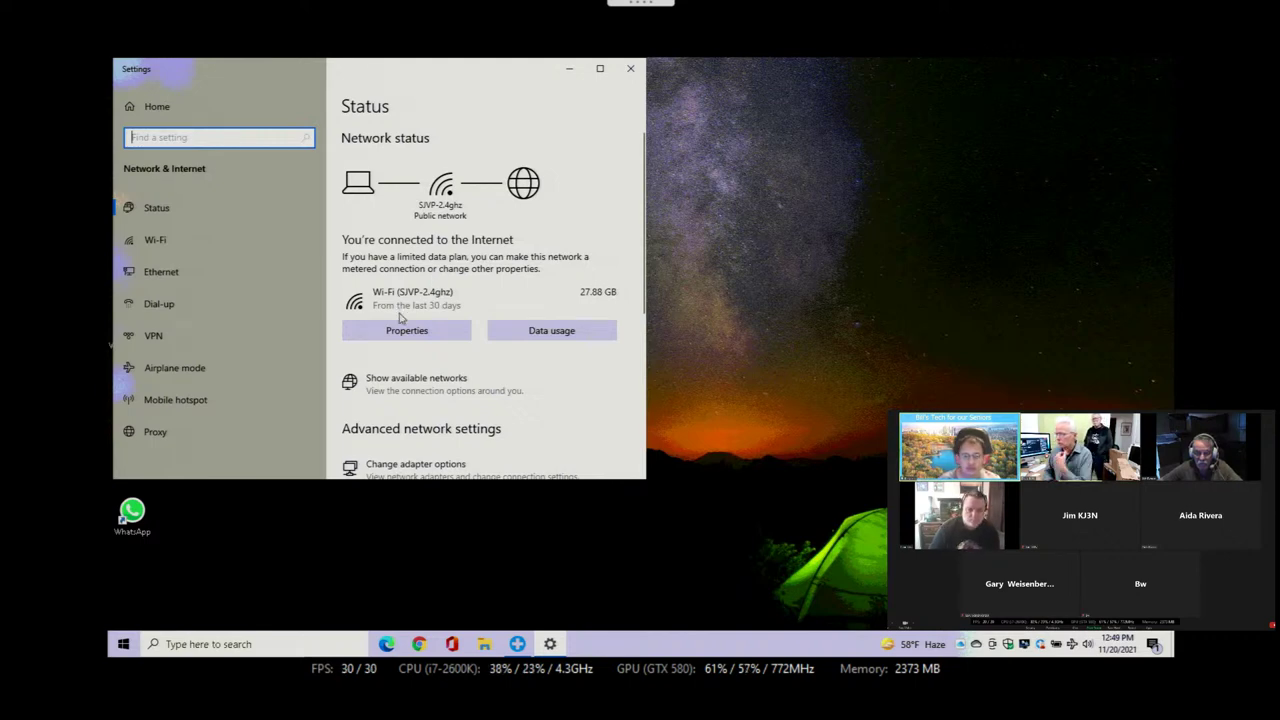
pyautogui.scroll(-1, 395, 355)
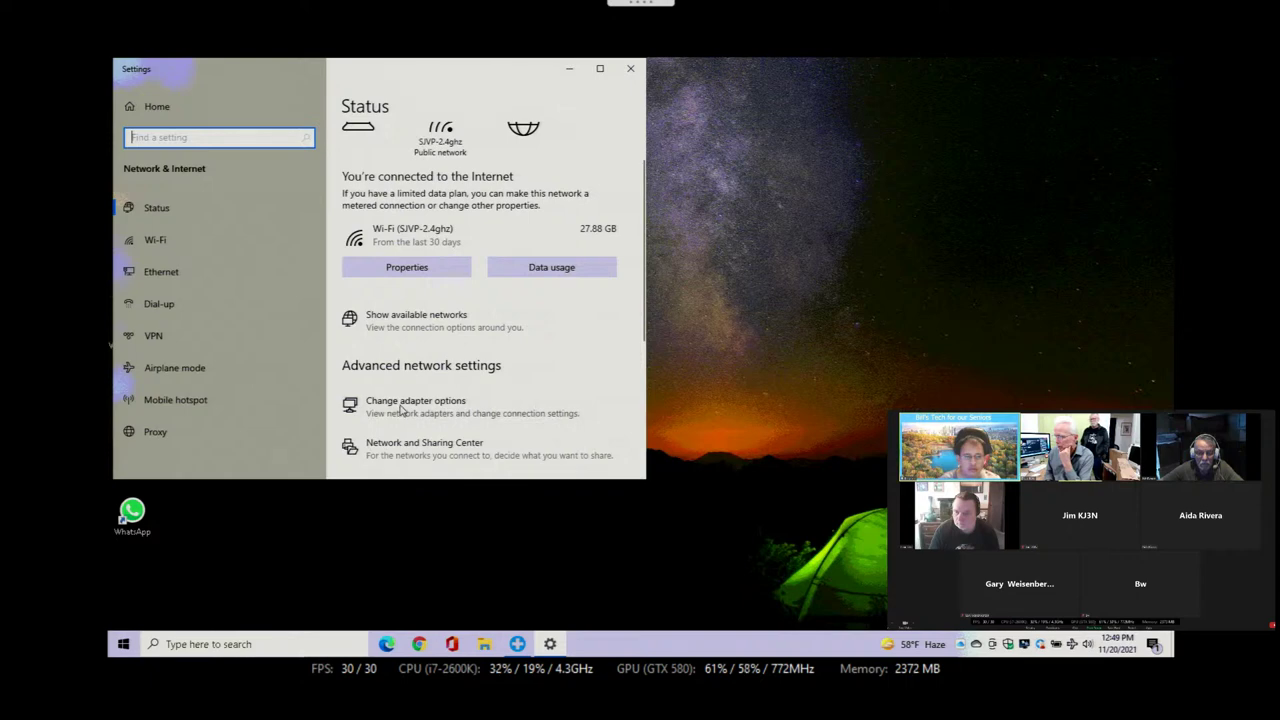
pyautogui.click(421, 273)
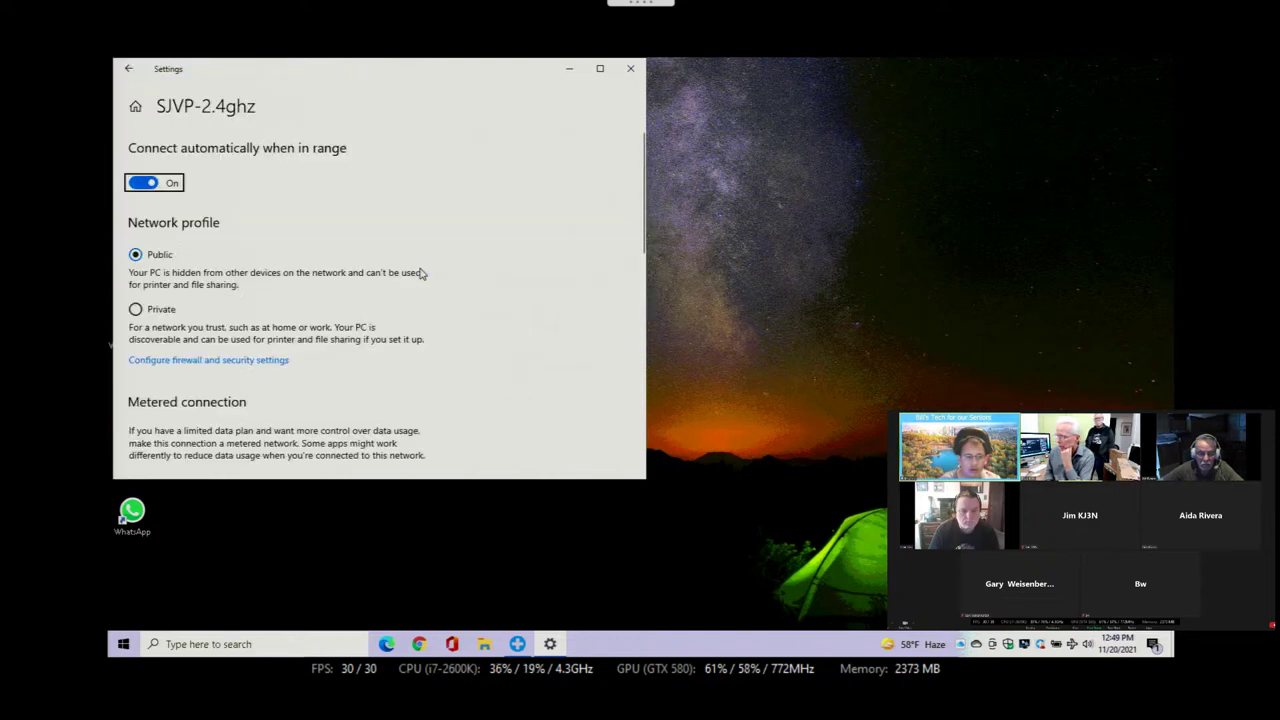
pyautogui.click(135, 310)
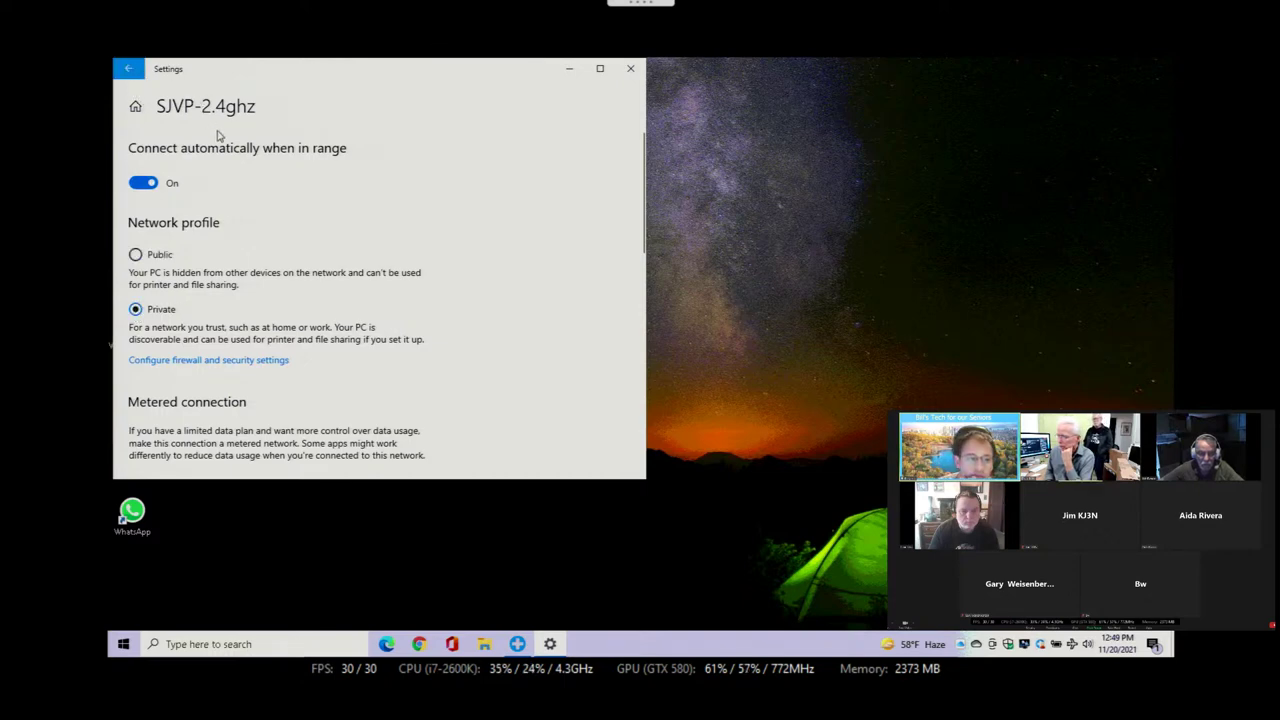
# Step: Open the adapter options from the Wi-Fi settings, examine the Wi-Fi connection's status, and close the status dialog
pyautogui.hotkey('alt', 'Left')
pyautogui.click(405, 222)
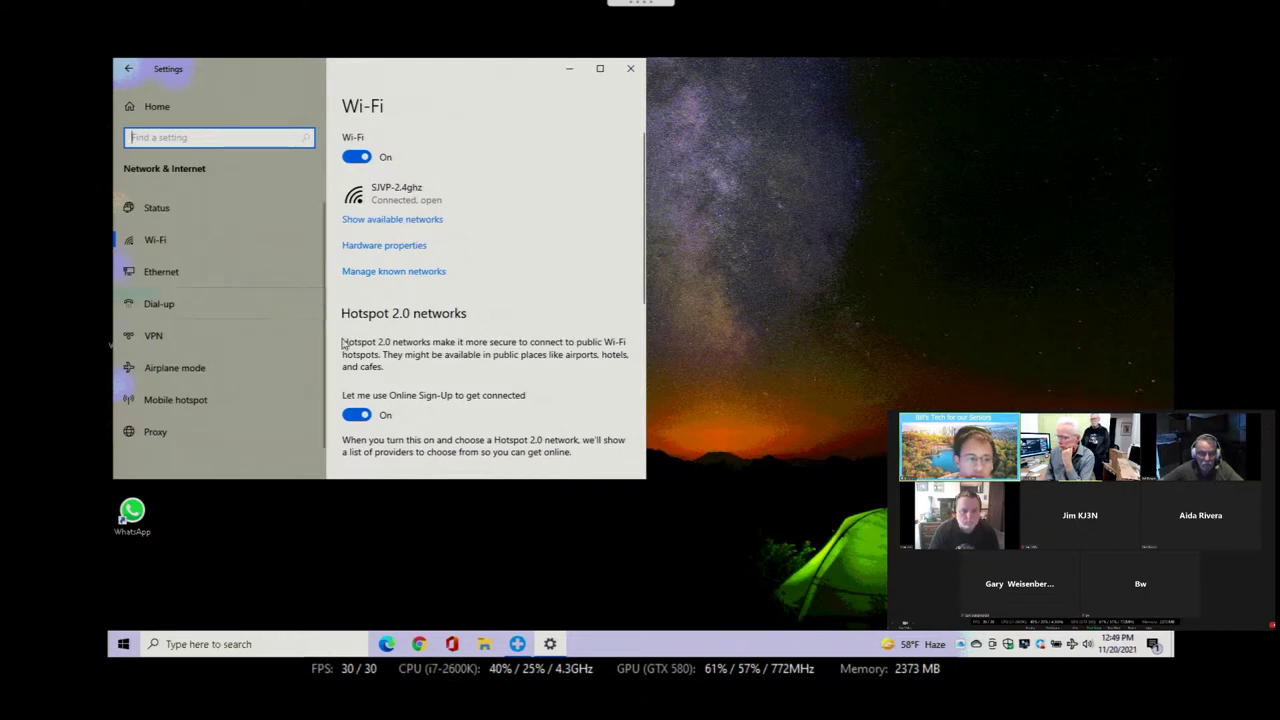
pyautogui.scroll(-1, 417, 362)
pyautogui.scroll(-3, 417, 357)
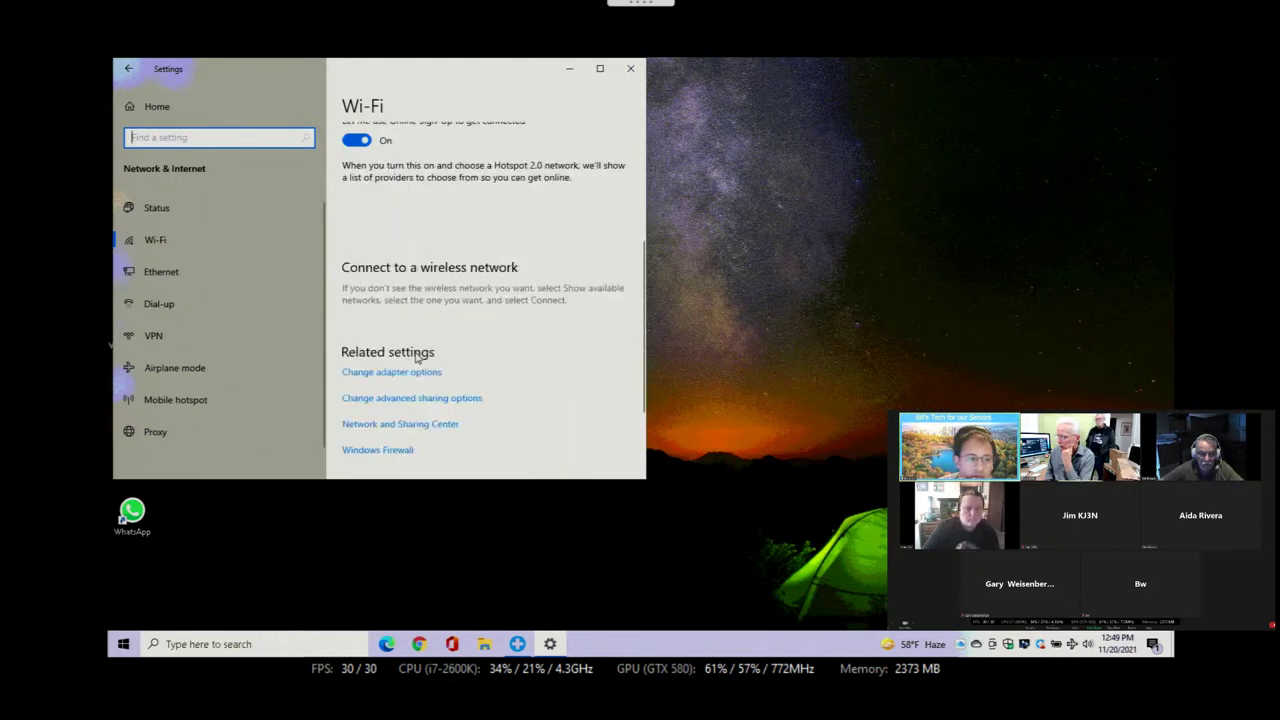
pyautogui.scroll(-1, 417, 357)
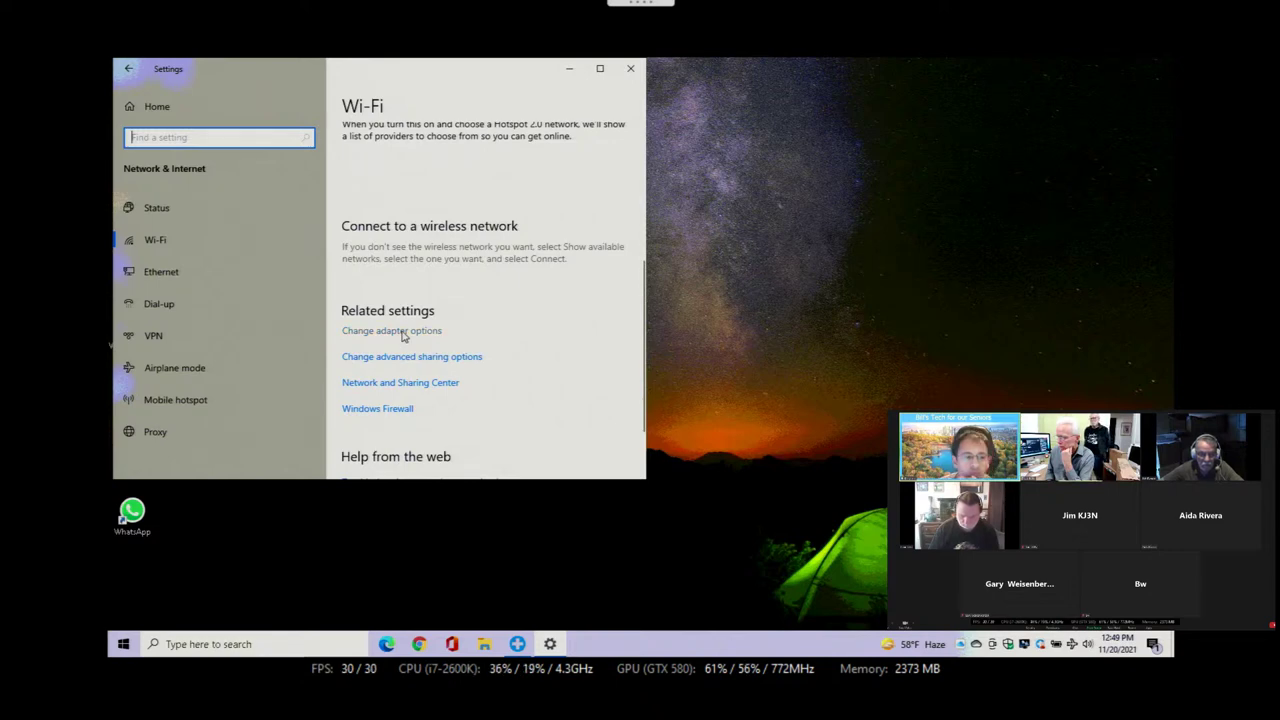
pyautogui.click(403, 332)
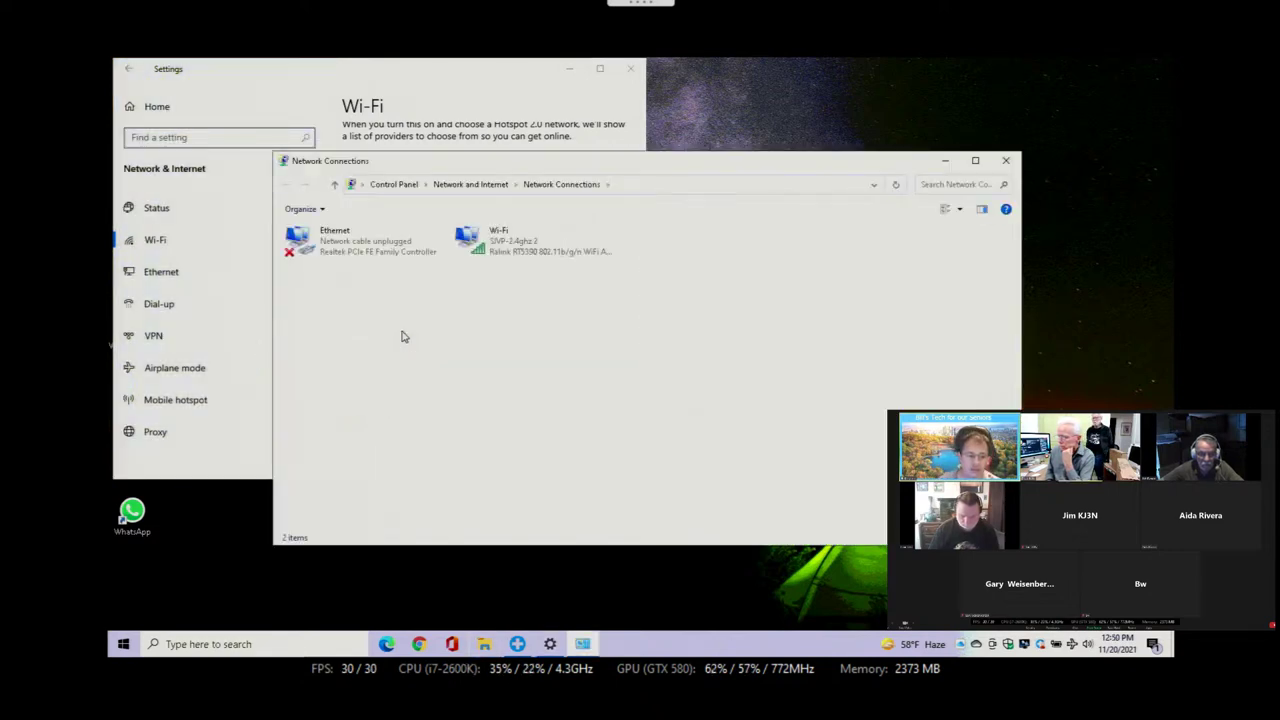
pyautogui.rightClick(503, 243)
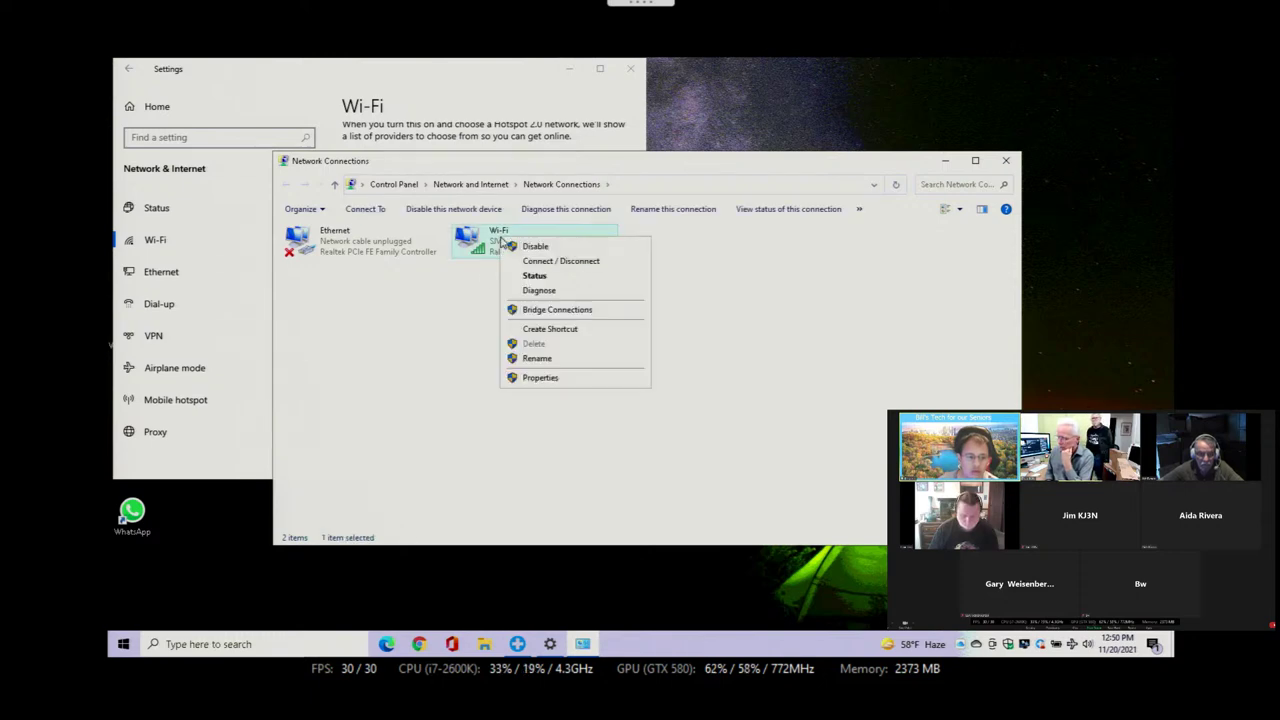
pyautogui.click(534, 276)
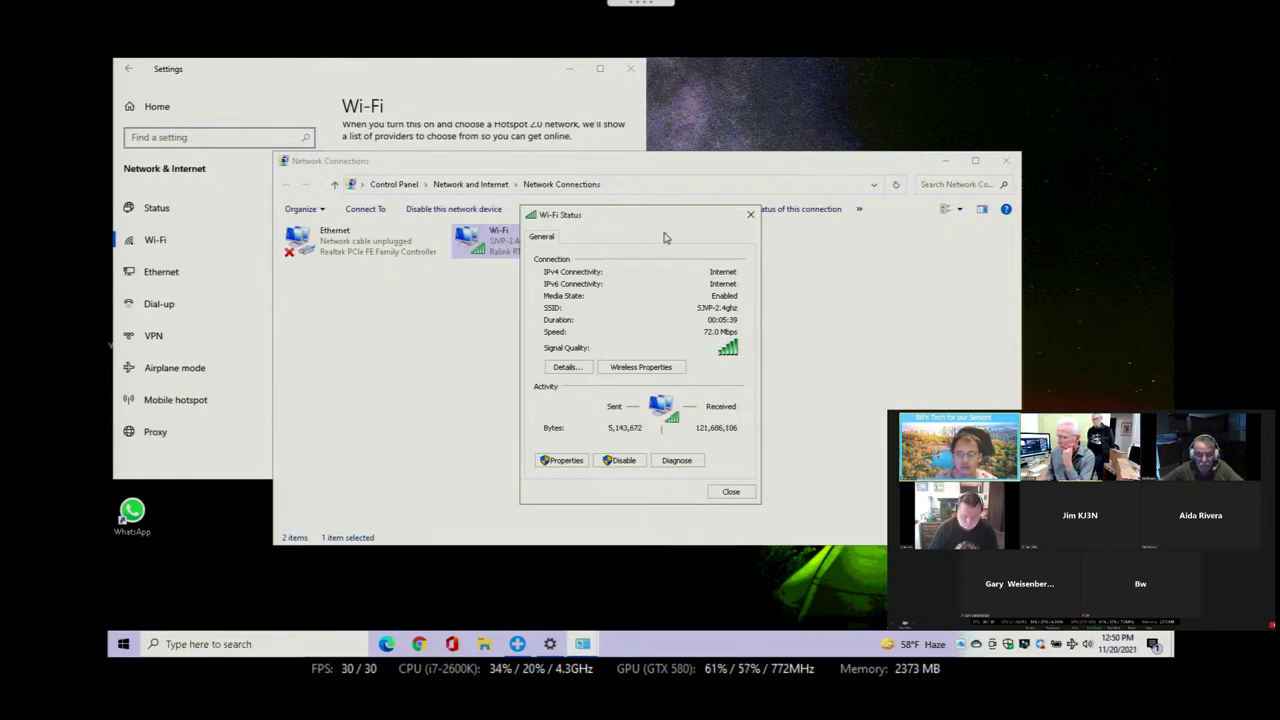
pyautogui.moveTo(693, 218); pyautogui.dragTo(729, 221)
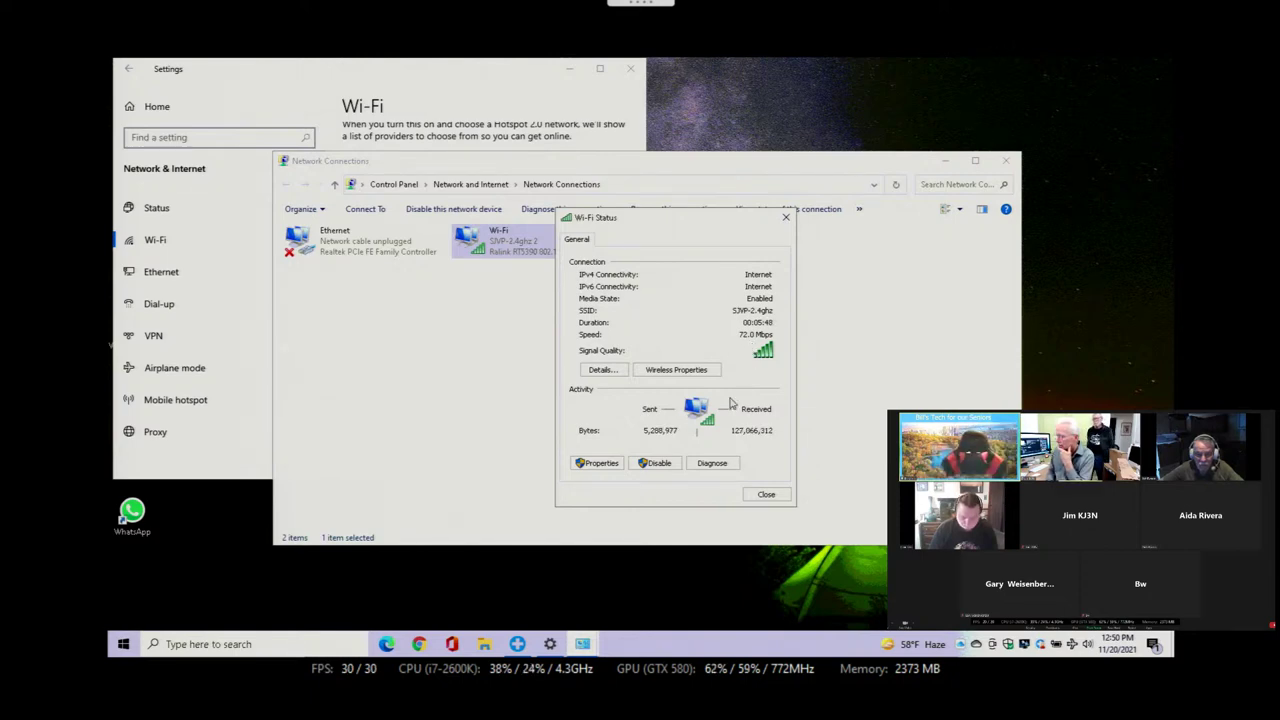
pyautogui.click(766, 495)
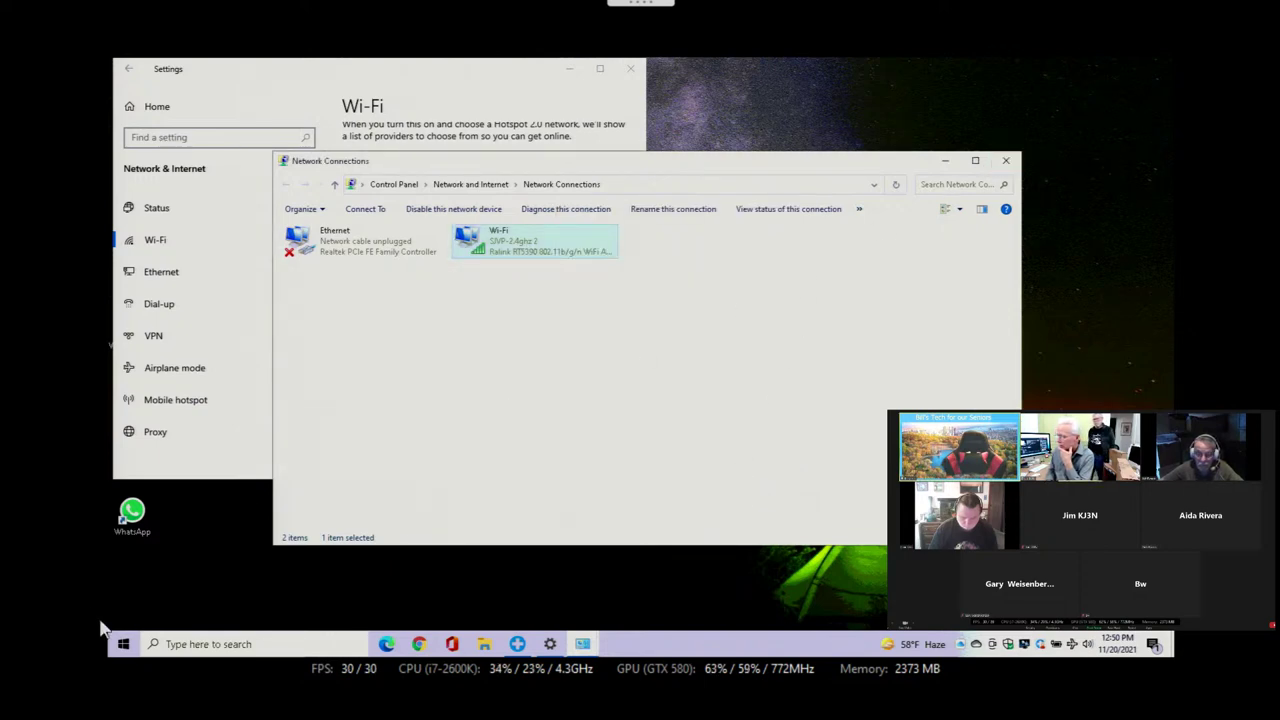
# Step: Launch Zoom on the remote laptop, and request to join the meeting chosen from the recent meeting list
pyautogui.click(124, 645)
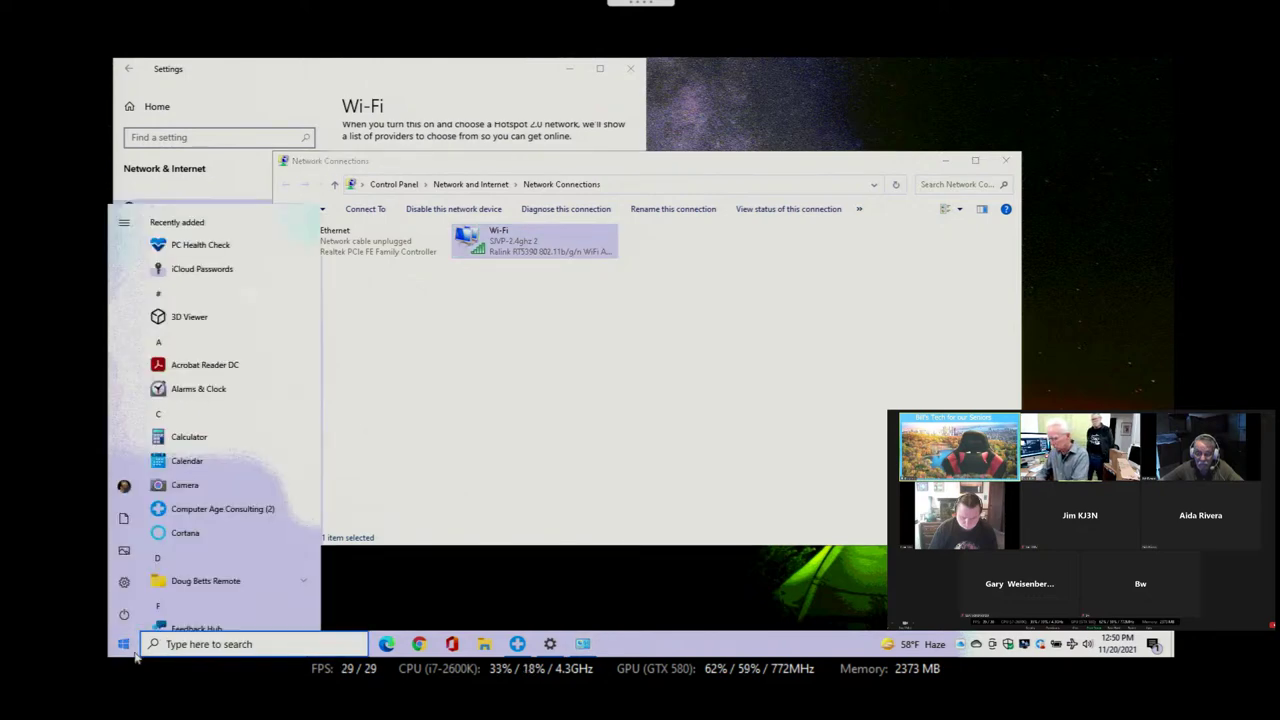
pyautogui.write('zoom')
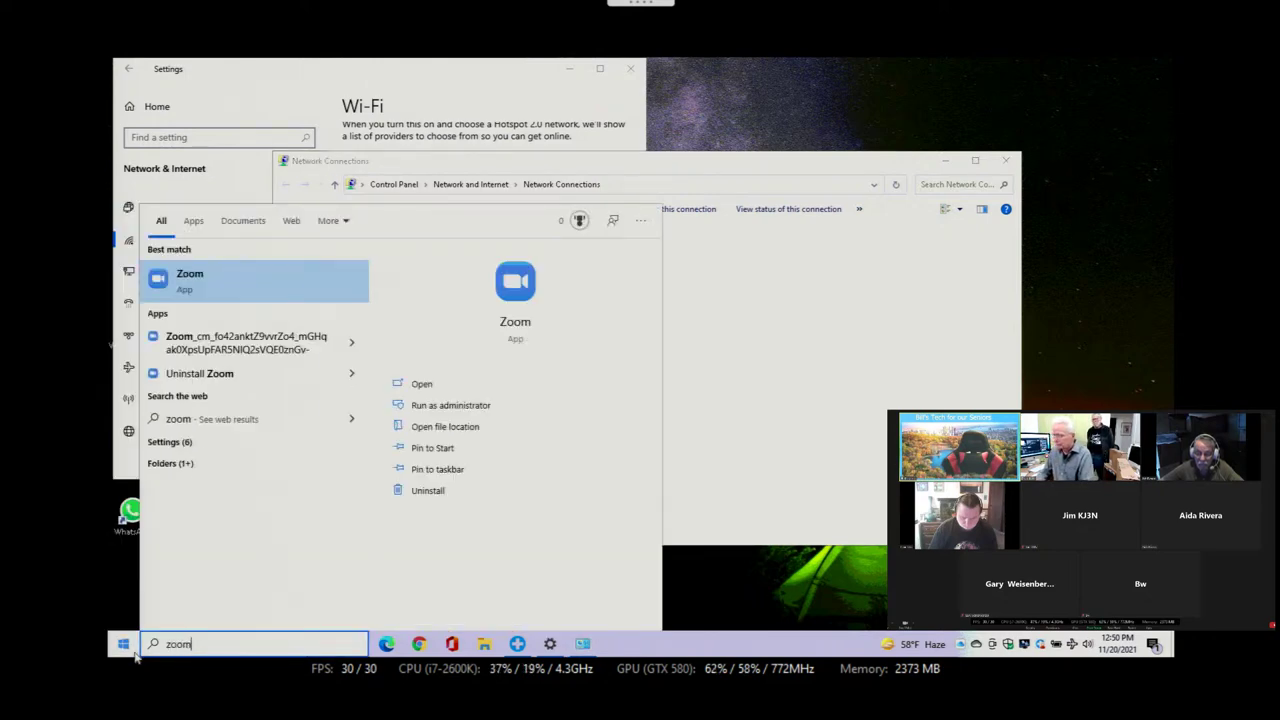
pyautogui.click(136, 655)
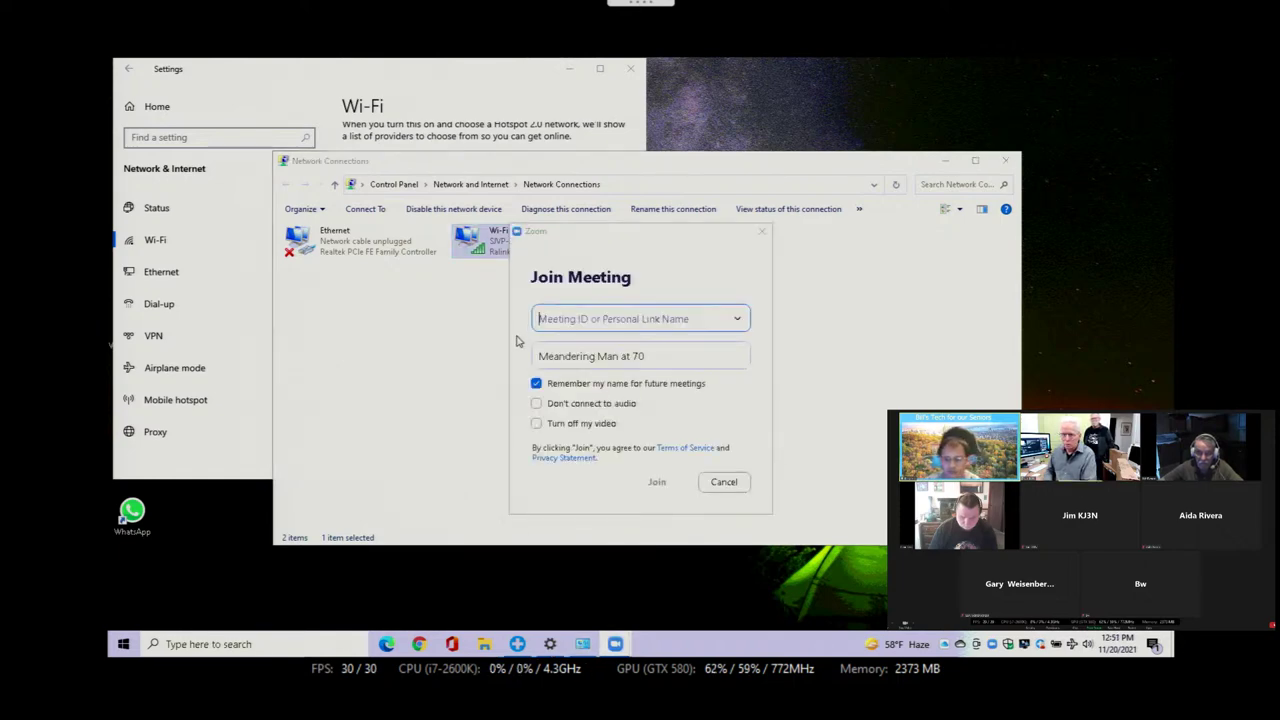
pyautogui.click(735, 317)
pyautogui.click(612, 357)
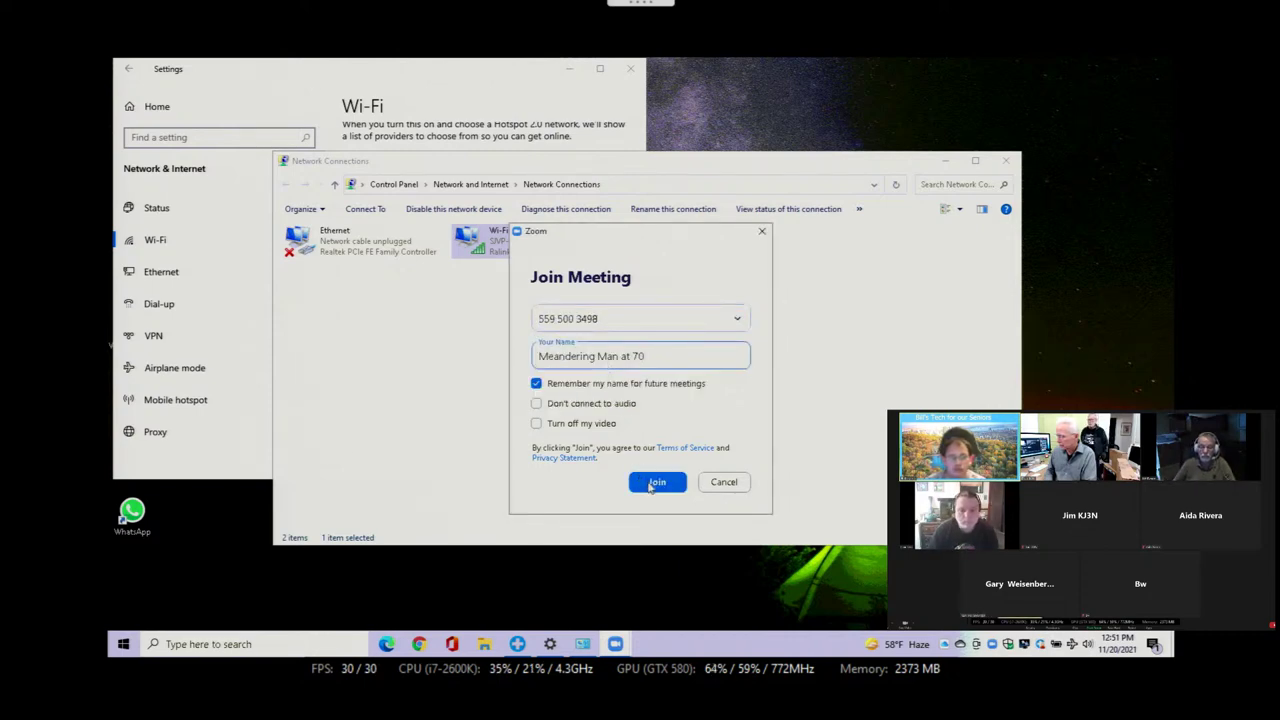
pyautogui.click(655, 483)
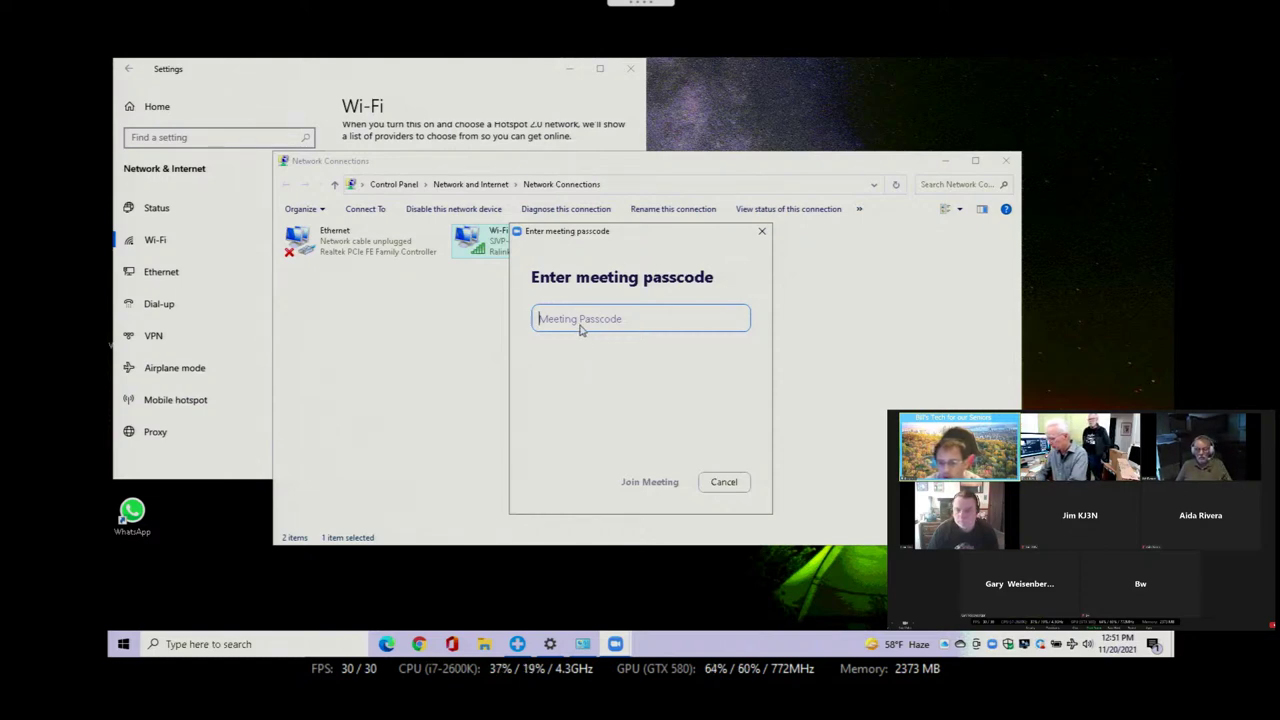
# Step: Enter the meeting passcode, and join the Zoom meeting with video and computer audio
pyautogui.write('•••')
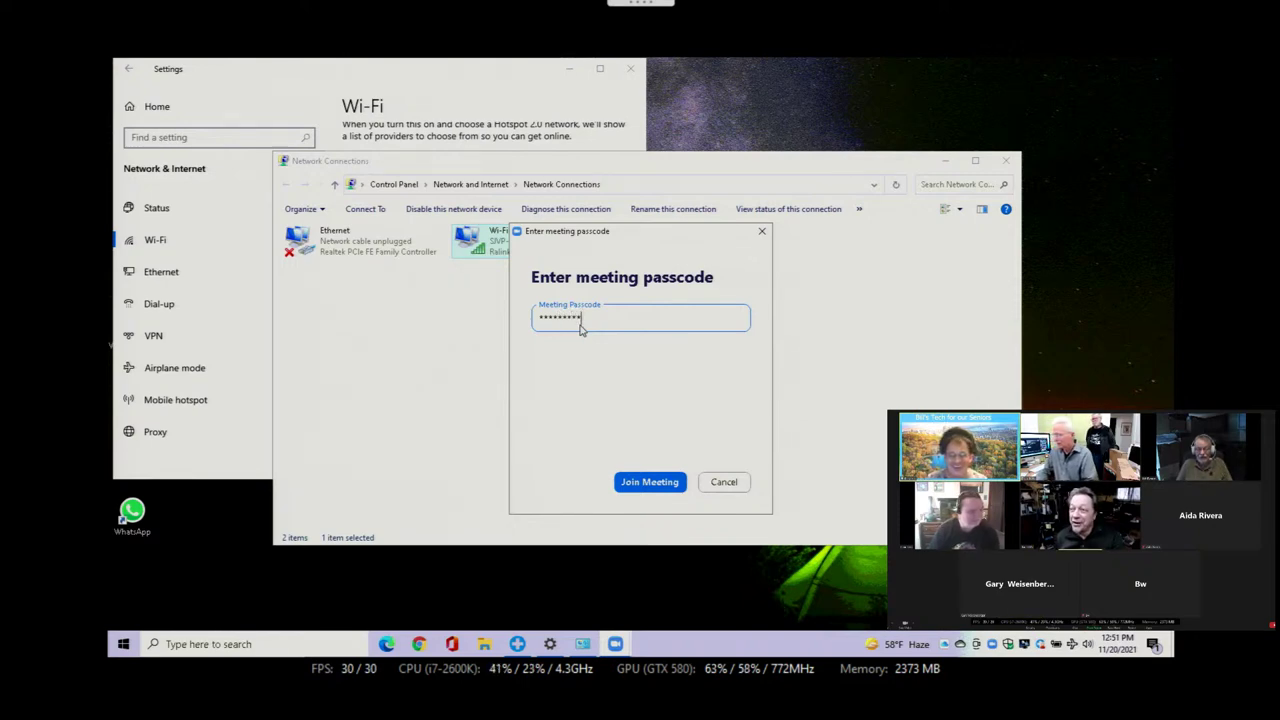
pyautogui.press('Return')
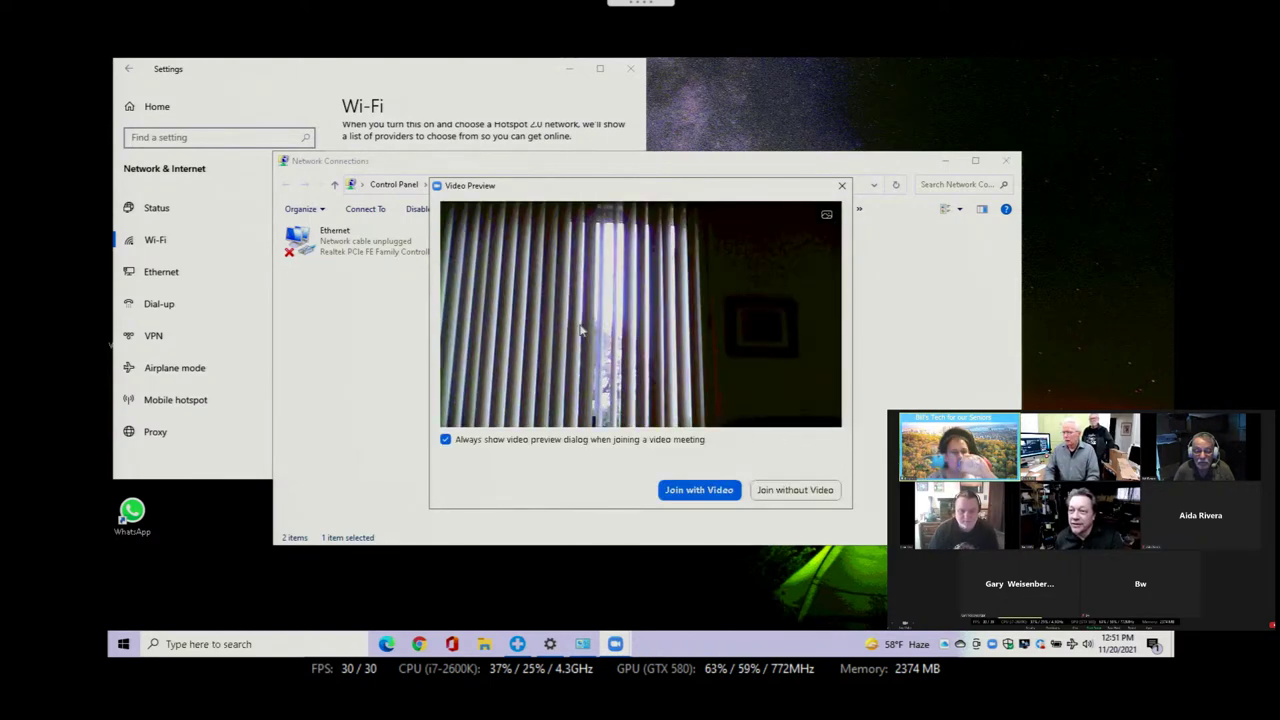
pyautogui.click(700, 491)
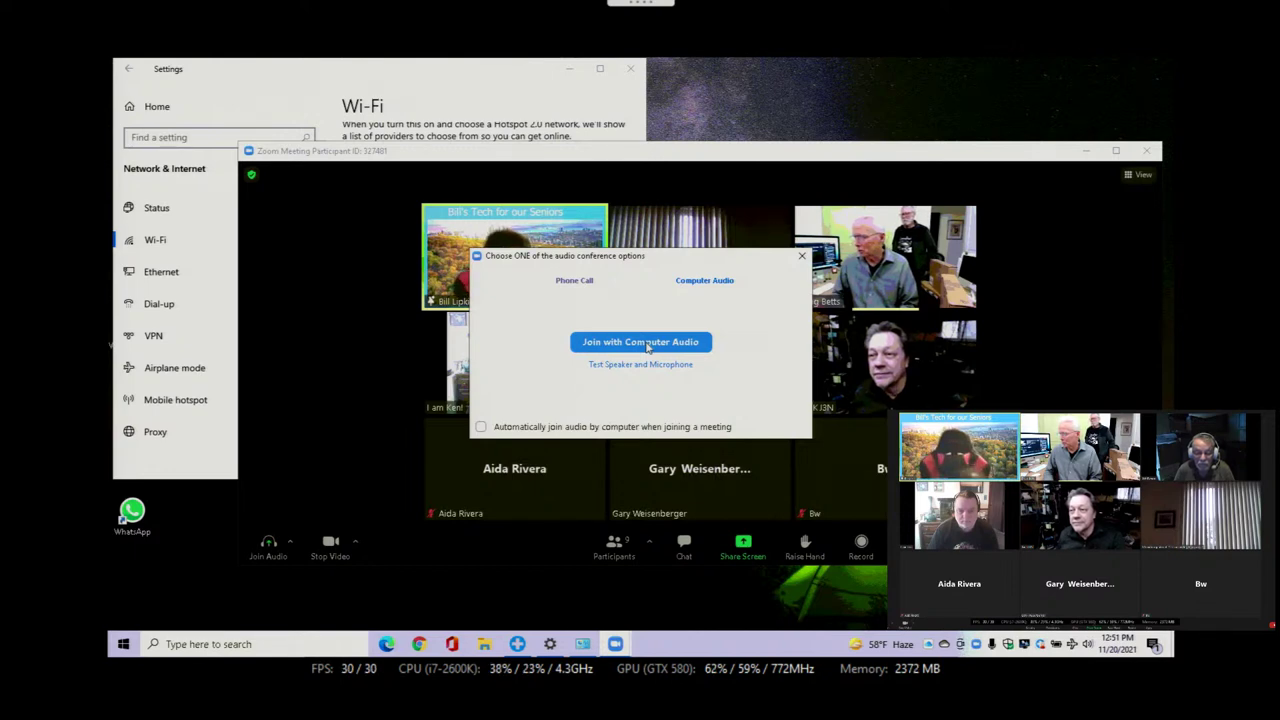
pyautogui.click(647, 343)
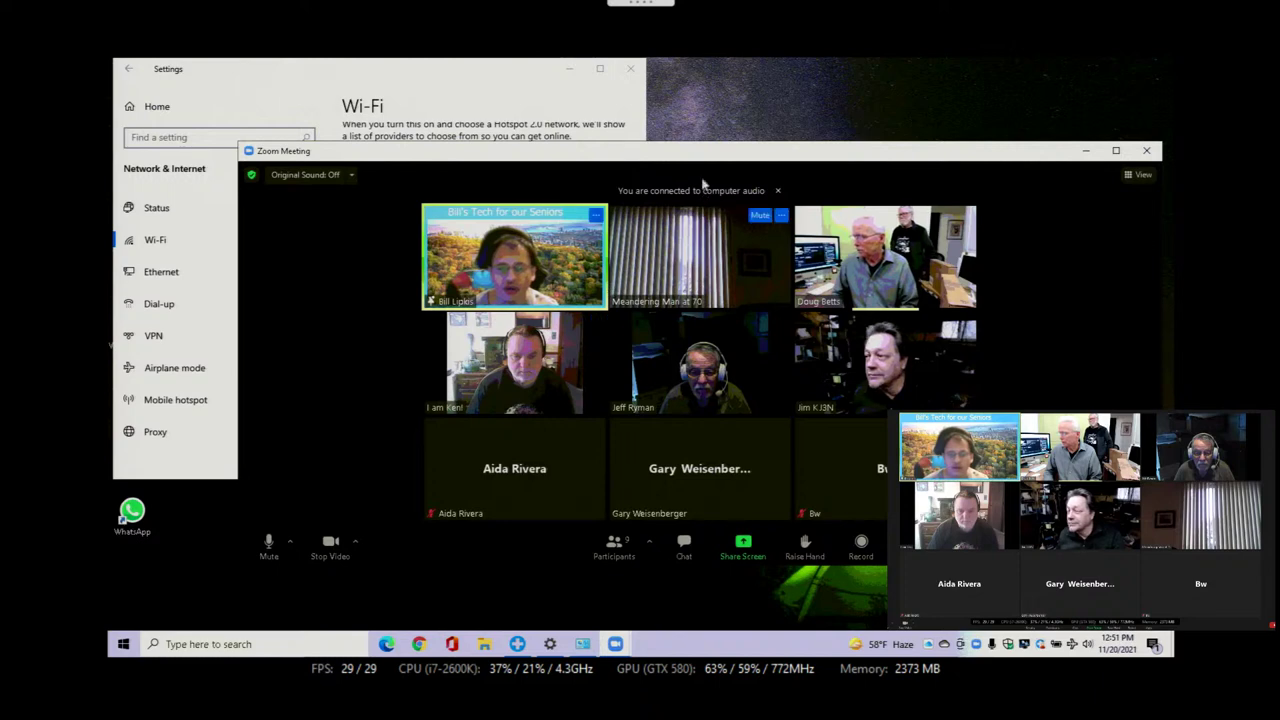
# Step: Maximize the Zoom meeting window to check the video, and minimize it to its floating thumbnail
pyautogui.click(1118, 150)
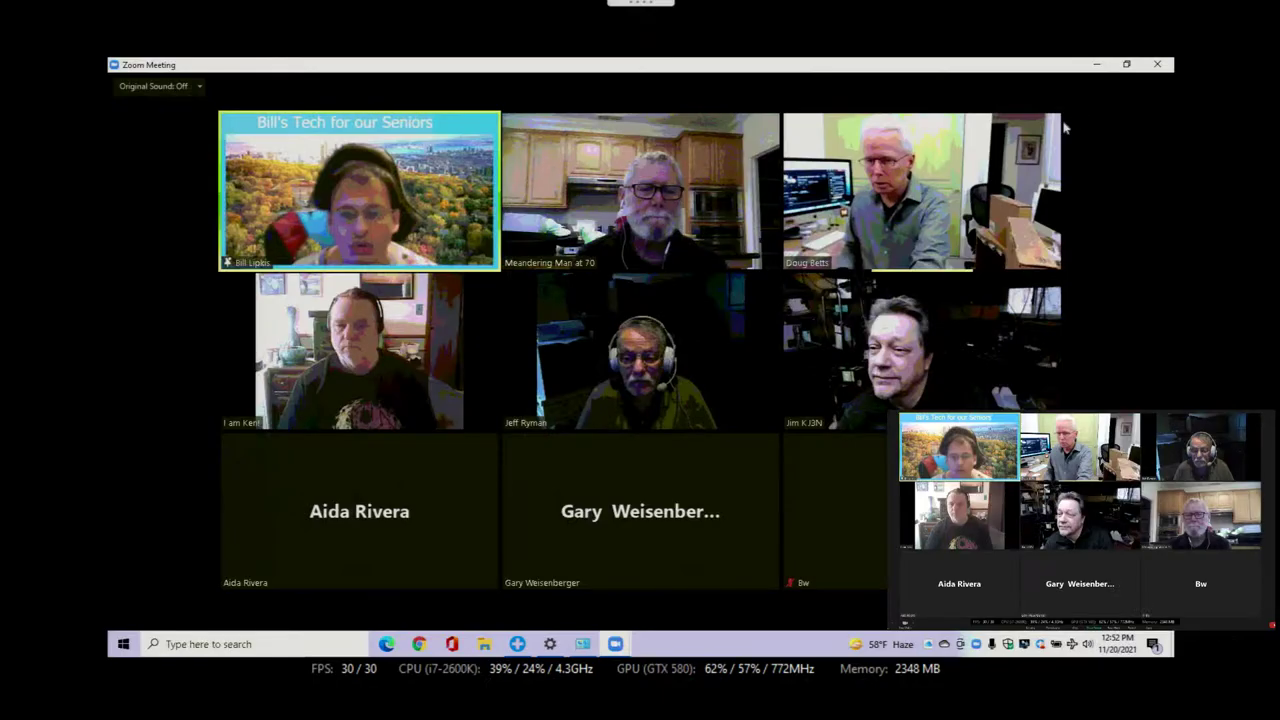
pyautogui.moveTo(1058, 300)
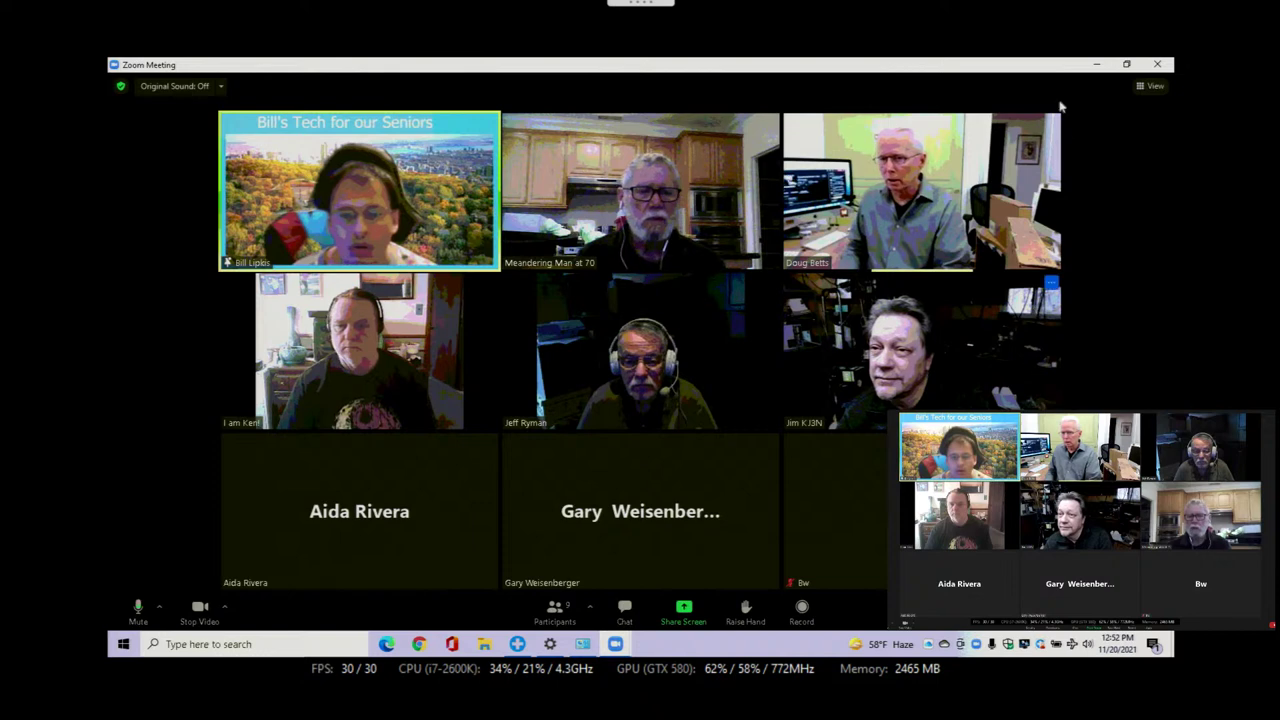
pyautogui.click(1096, 65)
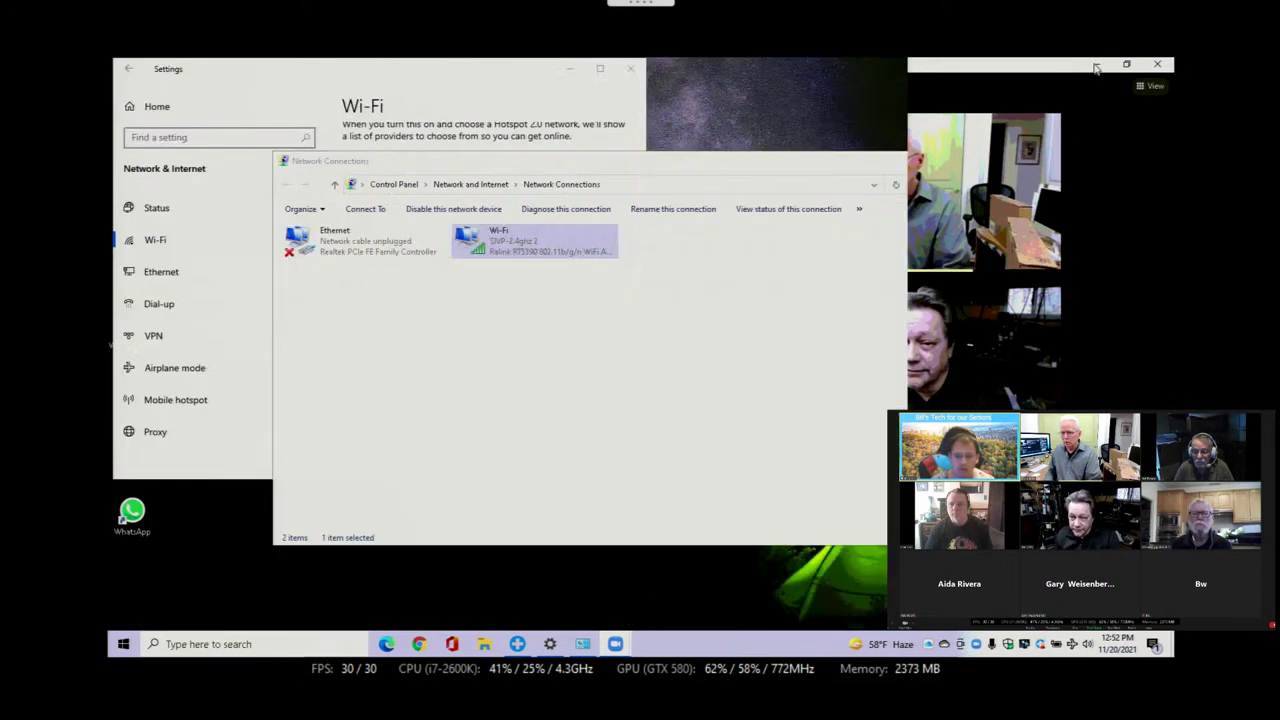
pyautogui.moveTo(1085, 178)
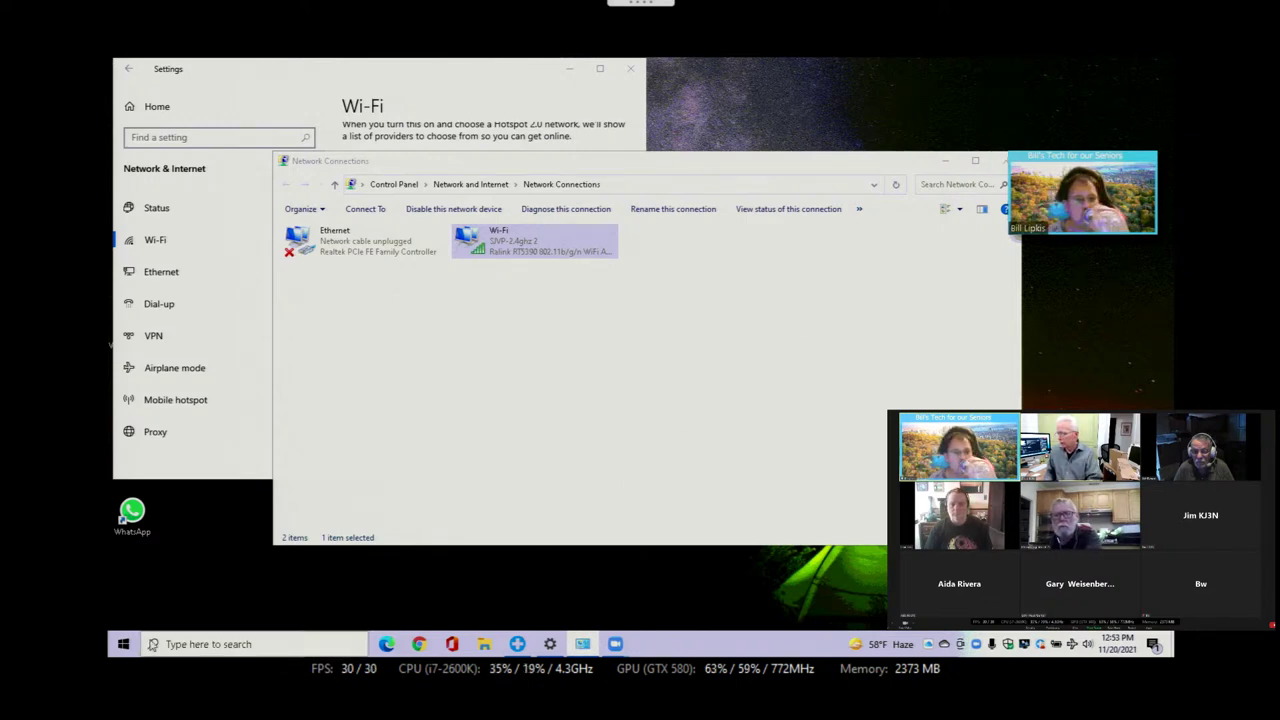
# Step: Search for "update sett", open the Windows Update settings, review the update history, and close the Settings window
pyautogui.click(125, 644)
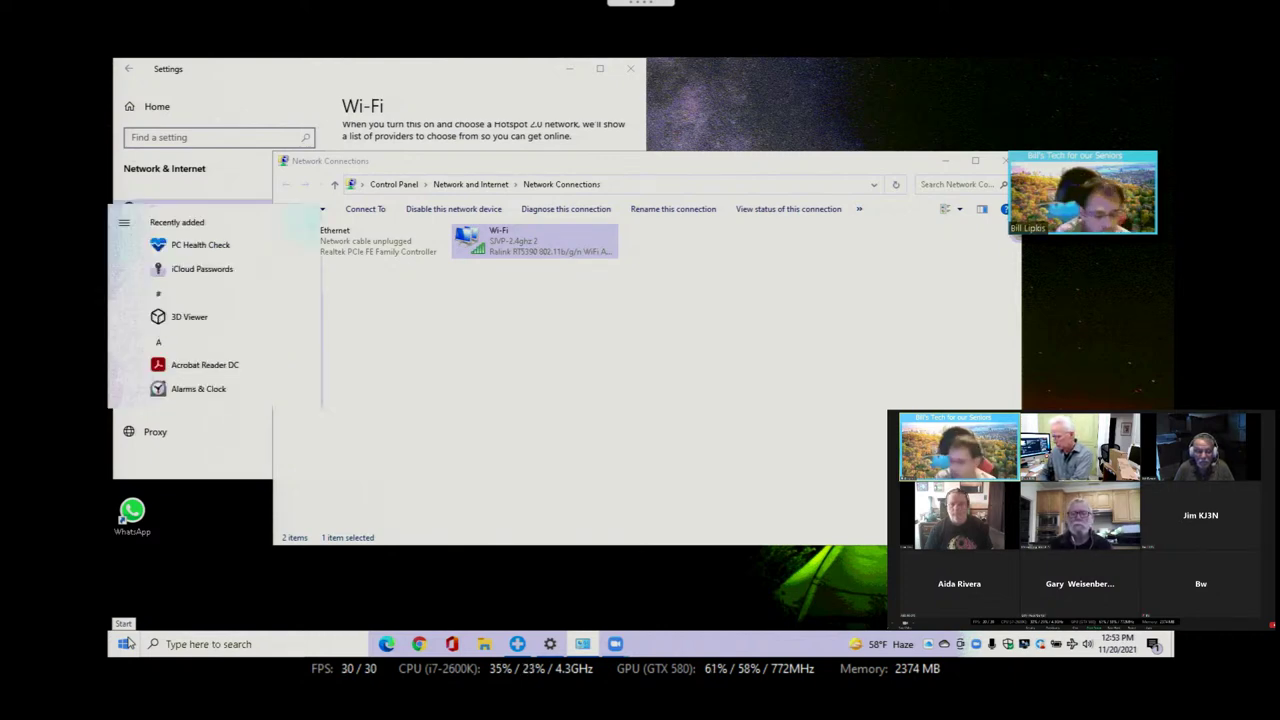
pyautogui.write('update')
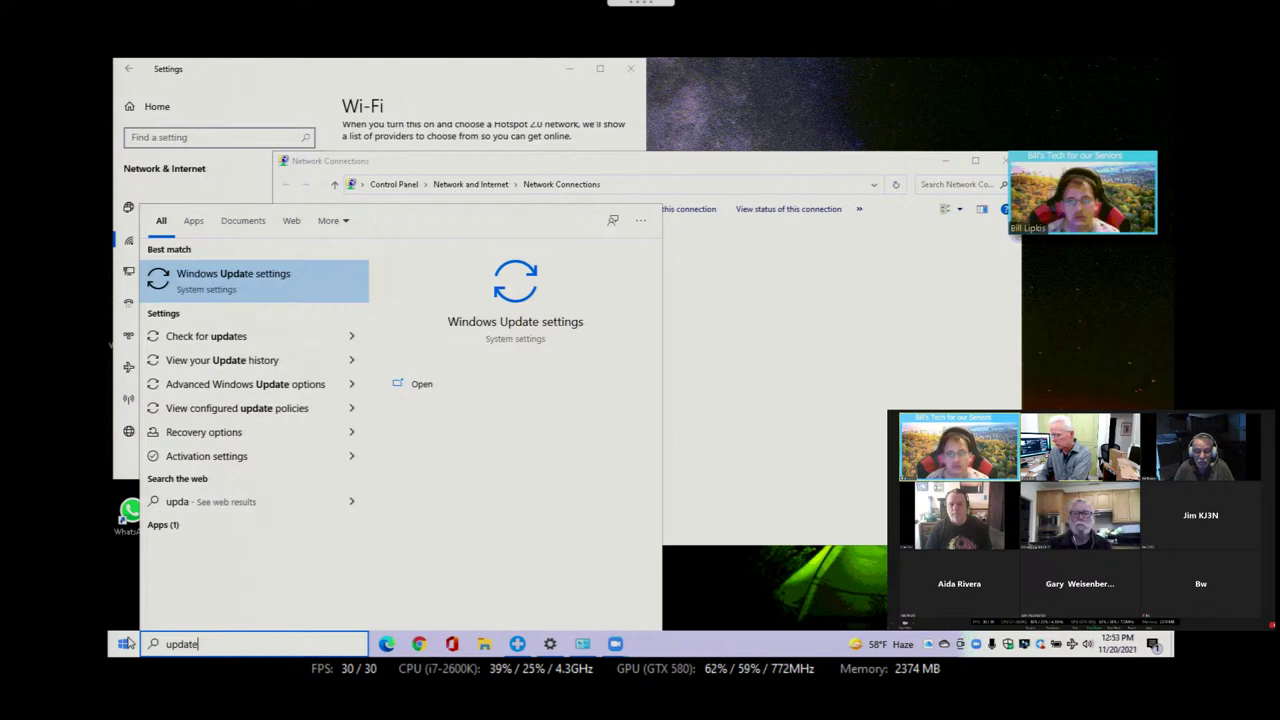
pyautogui.write(' sett')
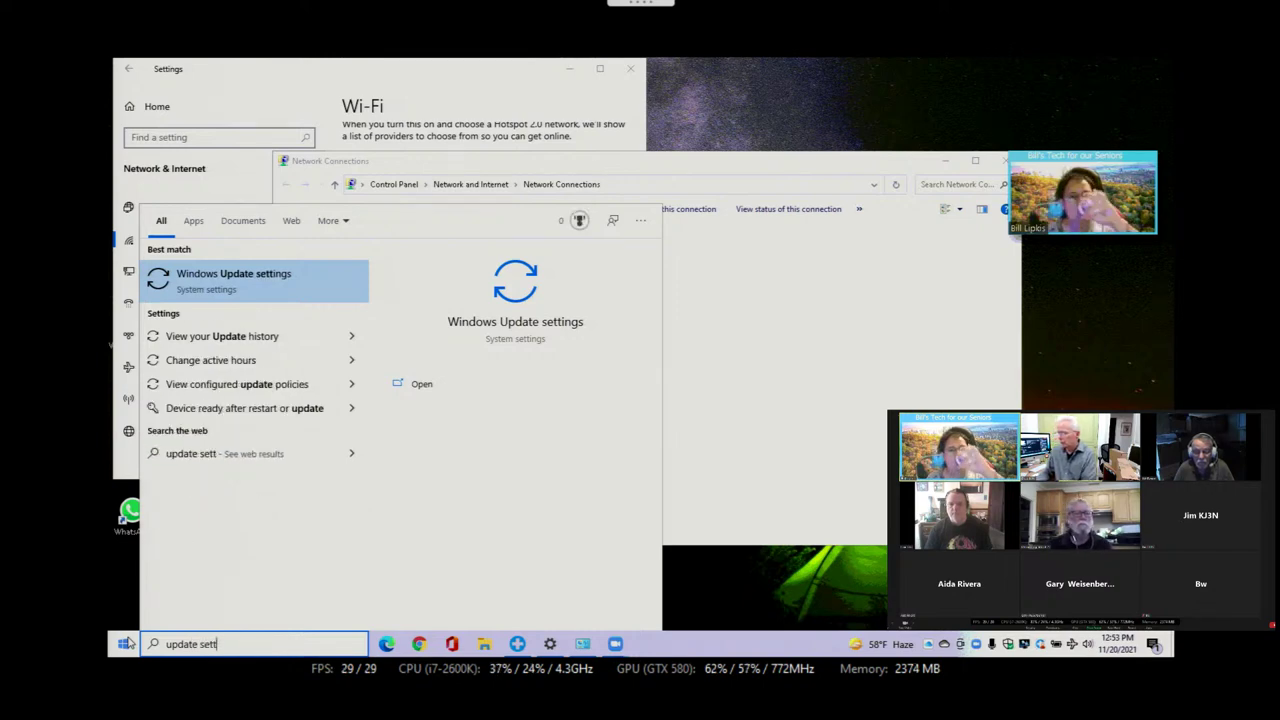
pyautogui.press('Return')
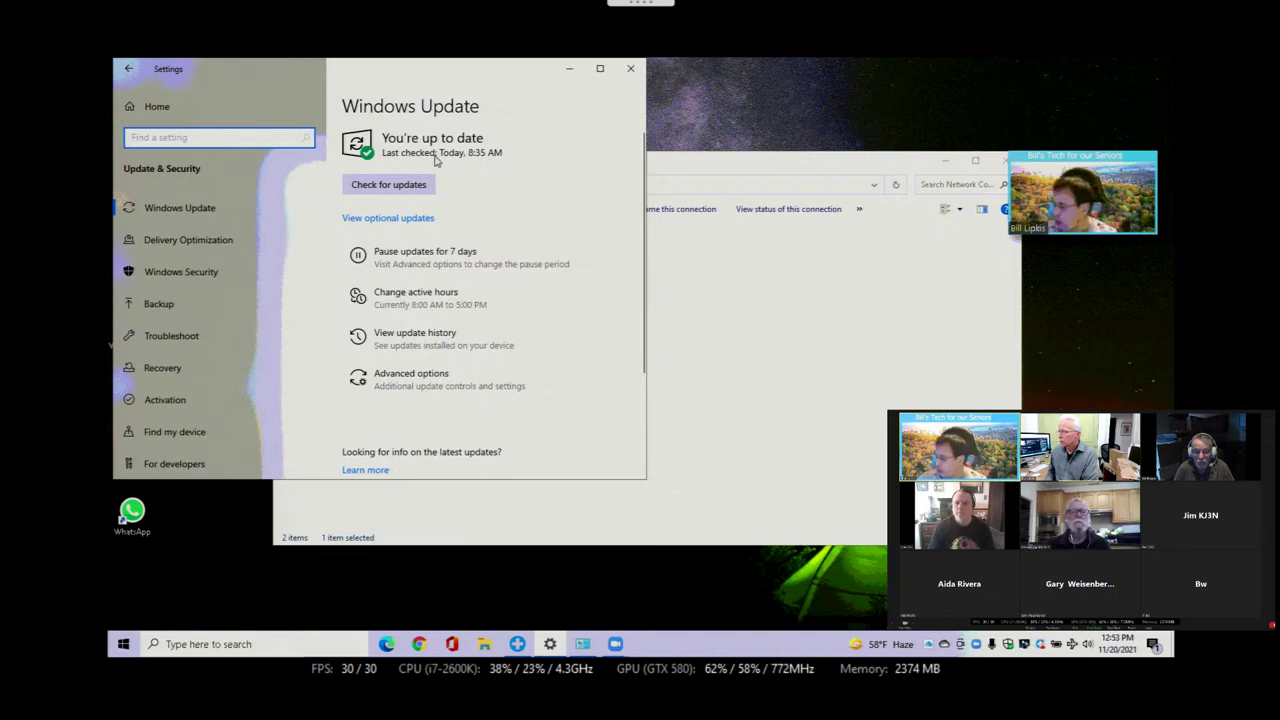
pyautogui.click(416, 342)
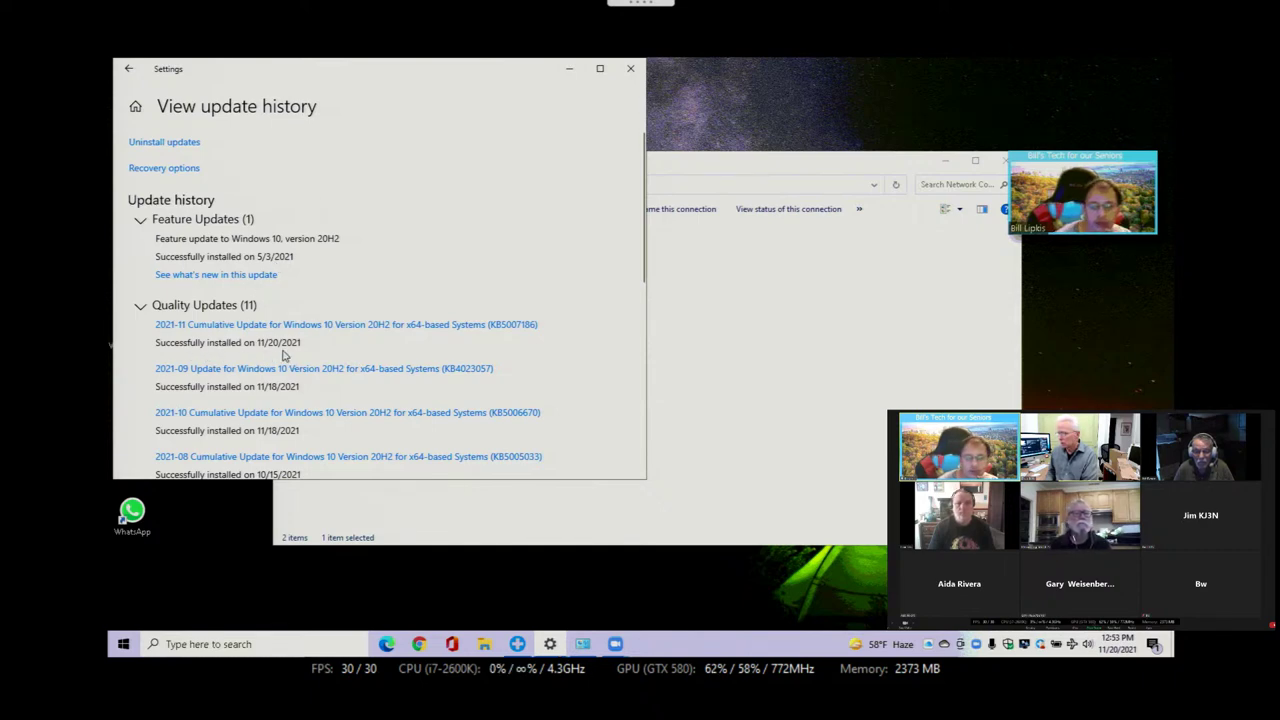
pyautogui.click(631, 70)
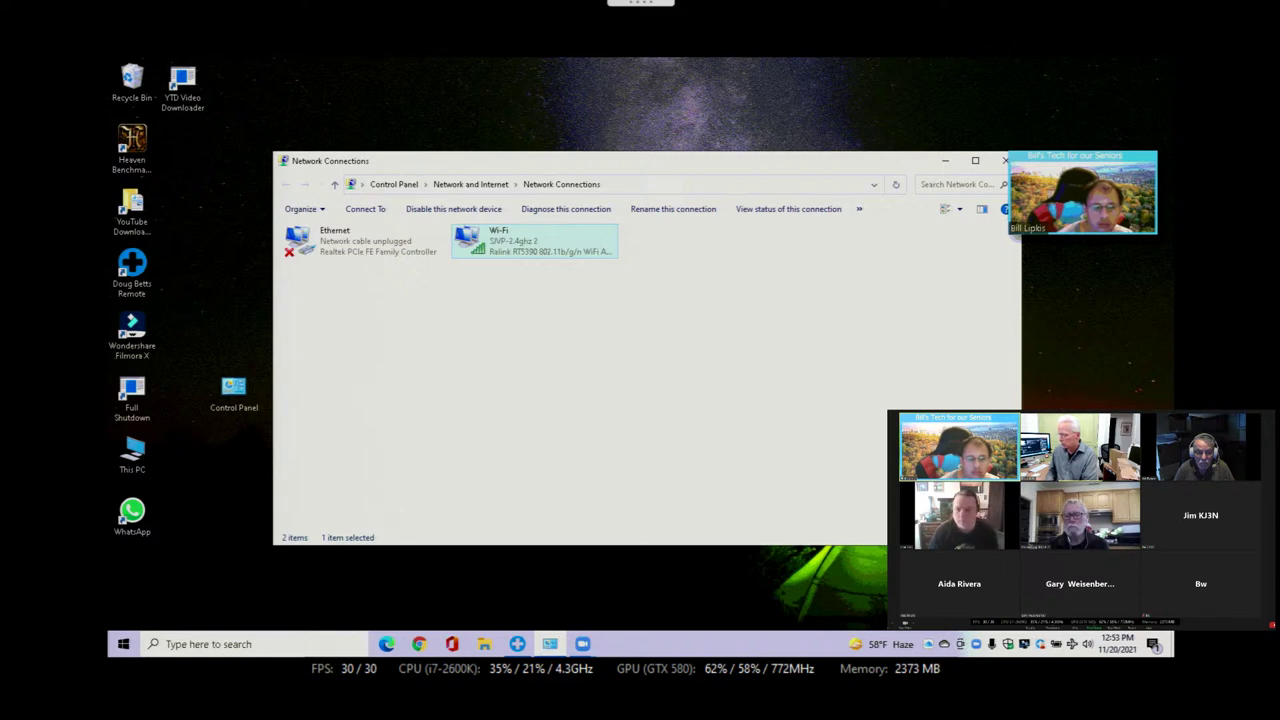
# Step: Close OneDrive on the remote laptop with confirmation, and open the iCloud settings window
pyautogui.click(947, 649)
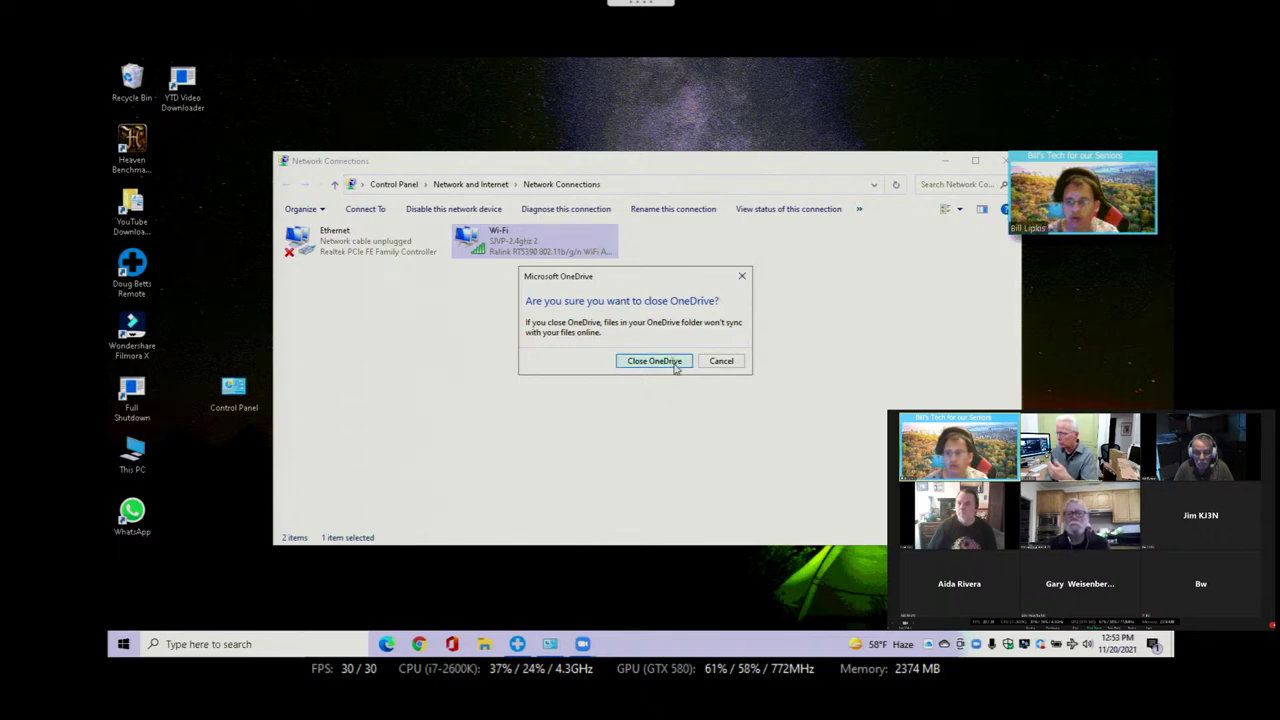
pyautogui.click(668, 364)
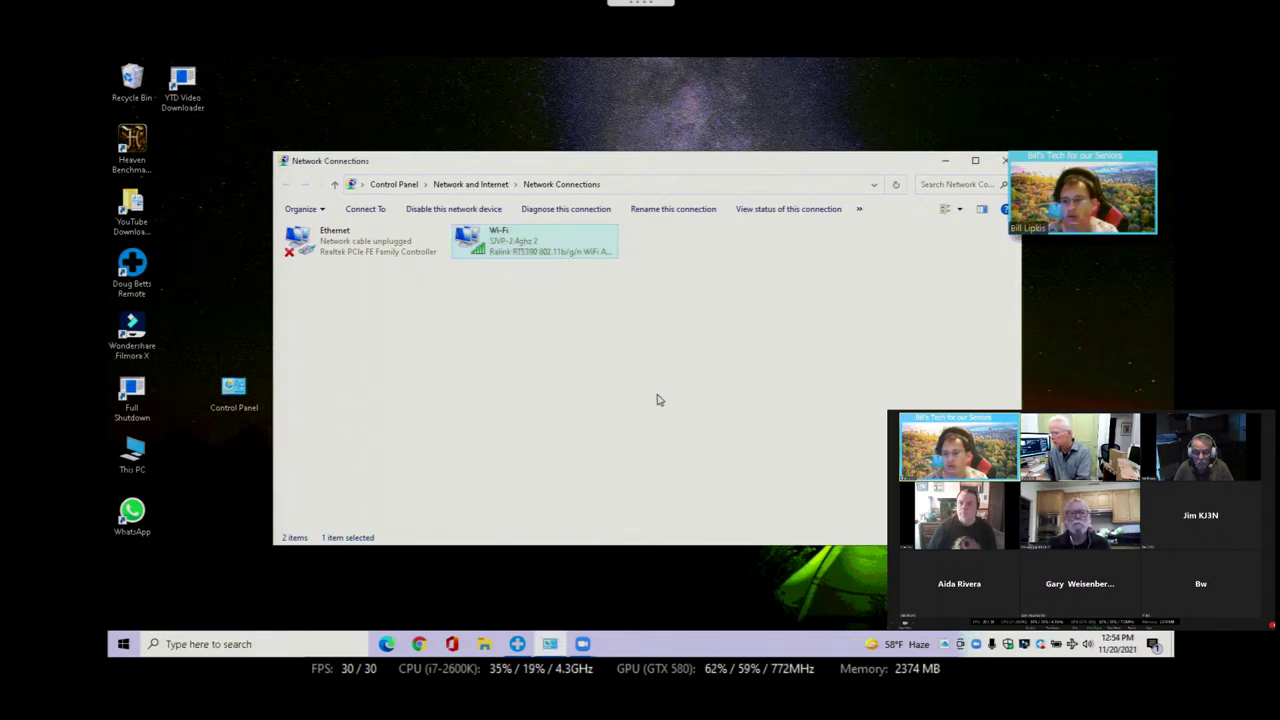
pyautogui.click(945, 645)
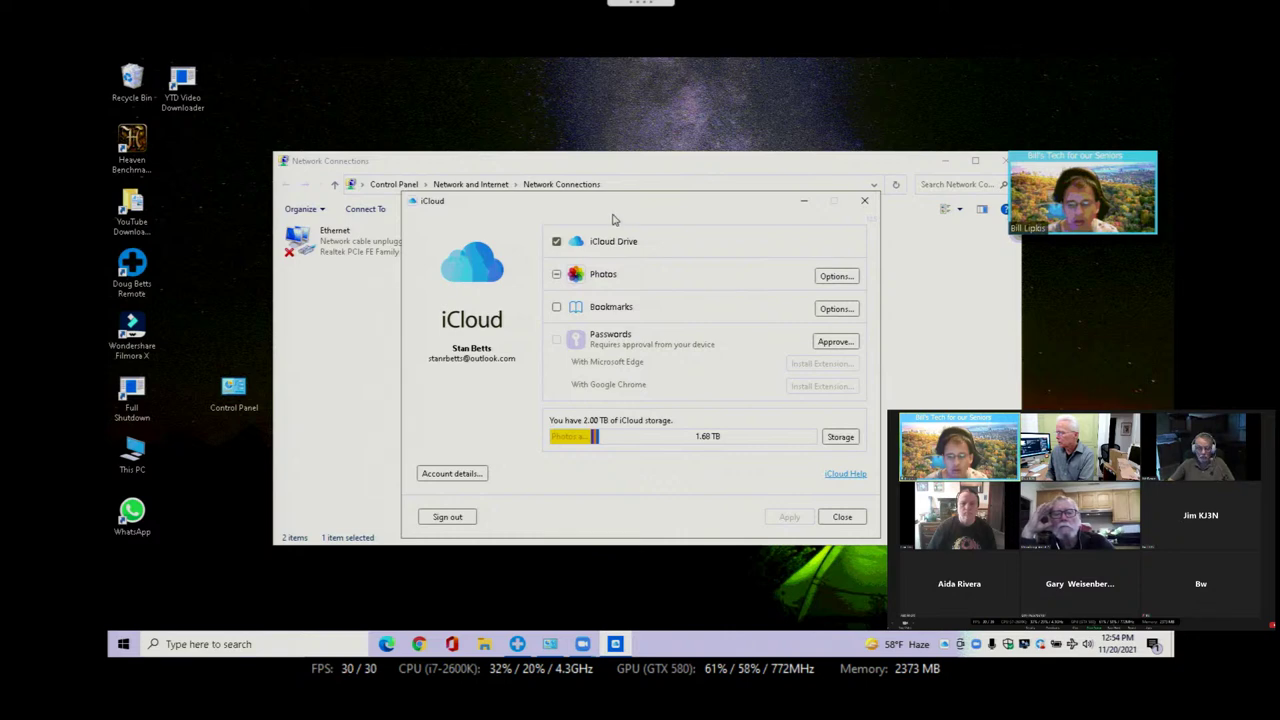
pyautogui.moveTo(604, 212); pyautogui.dragTo(541, 189)
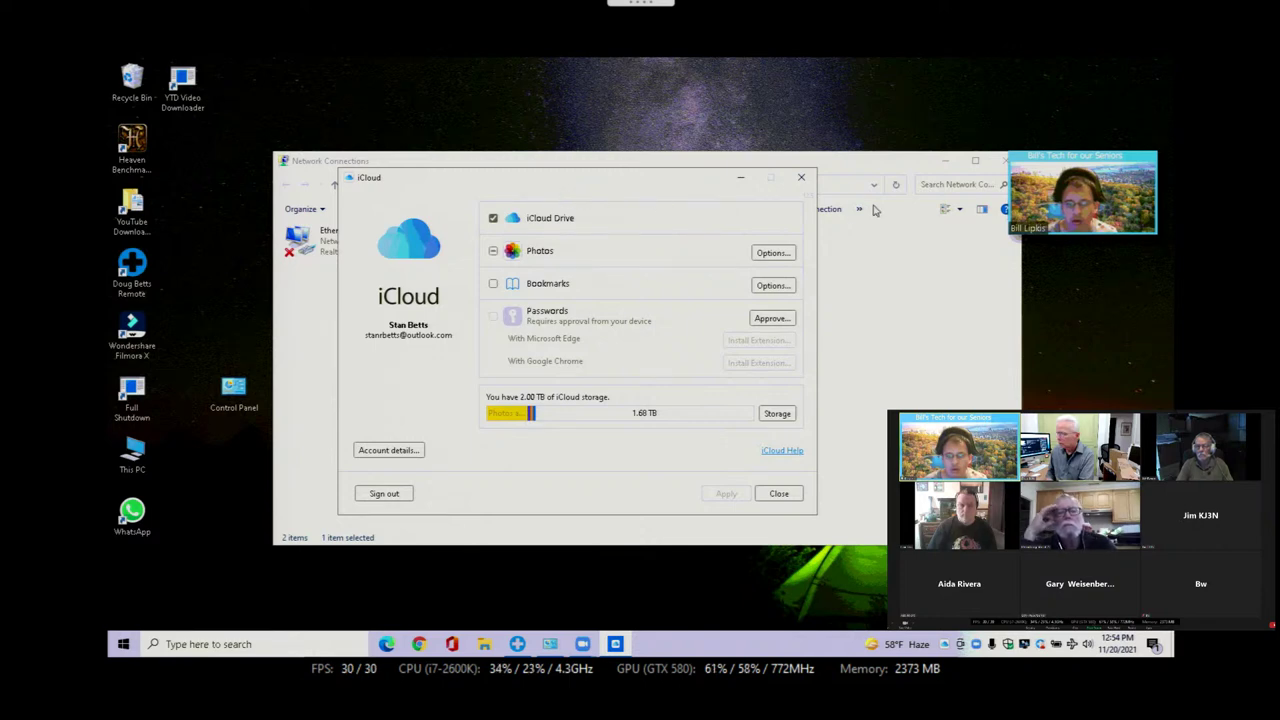
# Step: Start signing out of iCloud, and cancel at the prompt about deleting iCloud Drive documents from the PC
pyautogui.moveTo(1112, 187)
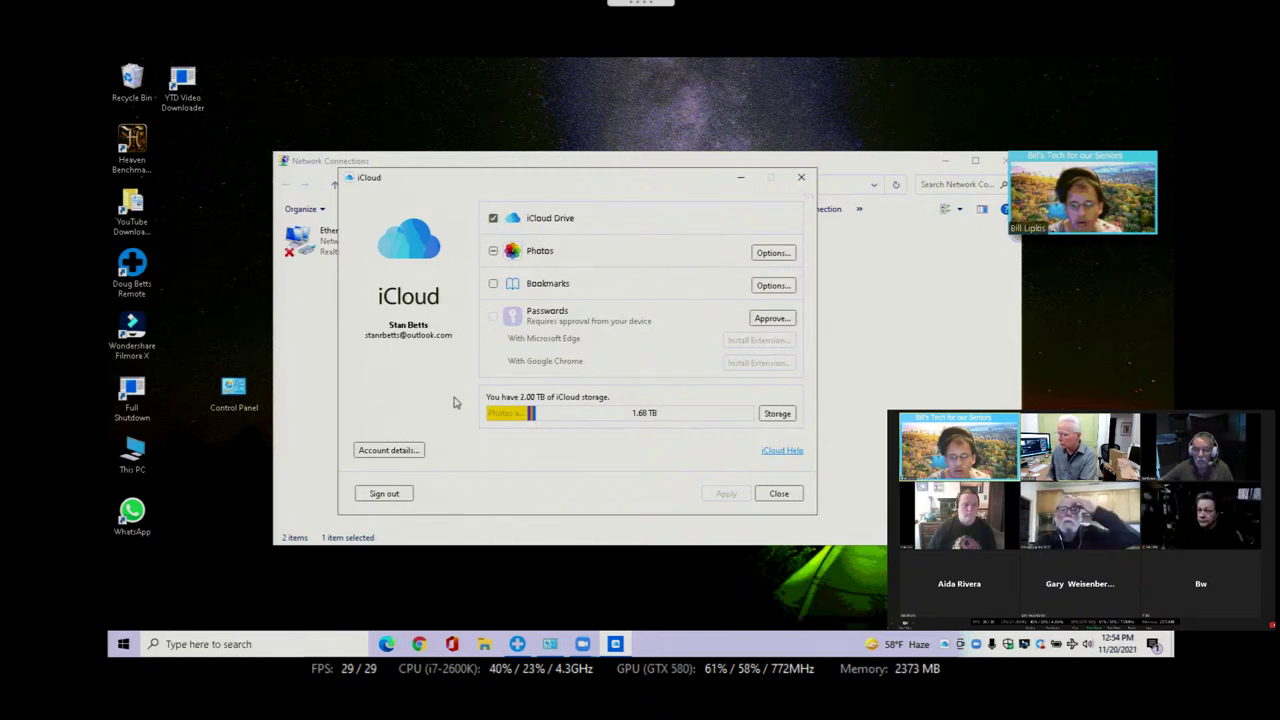
pyautogui.click(386, 494)
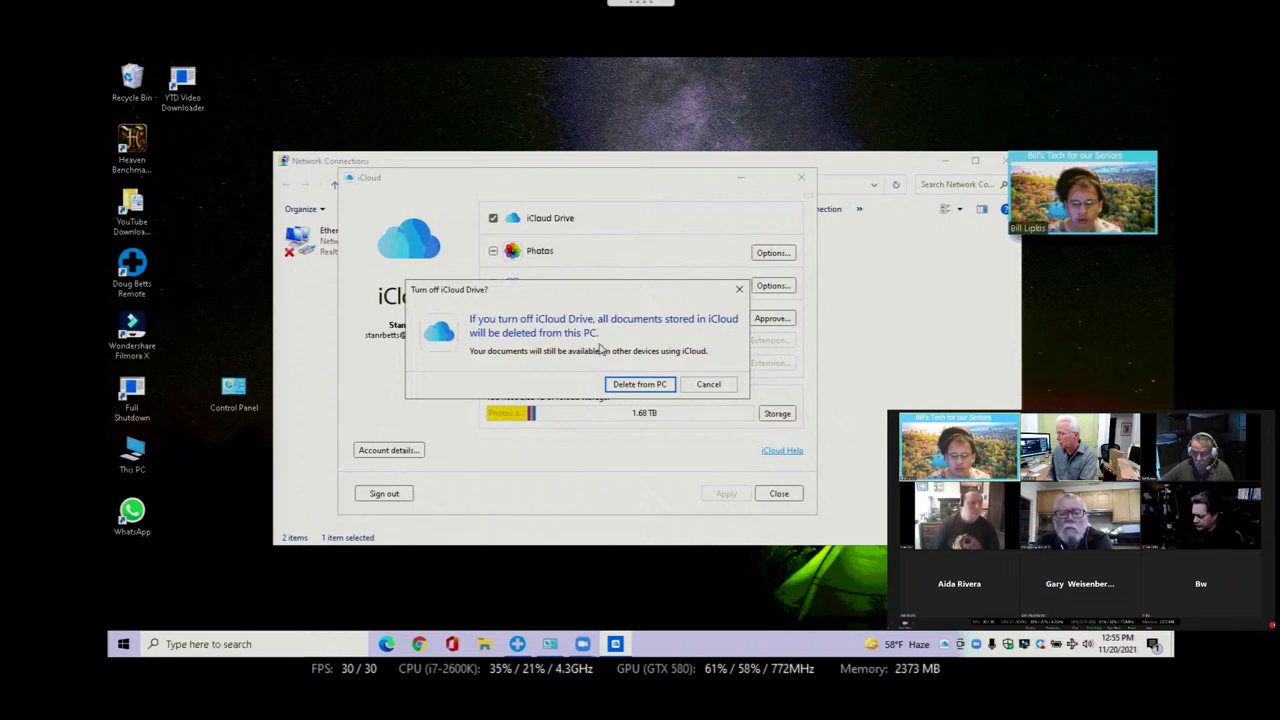
pyautogui.click(709, 386)
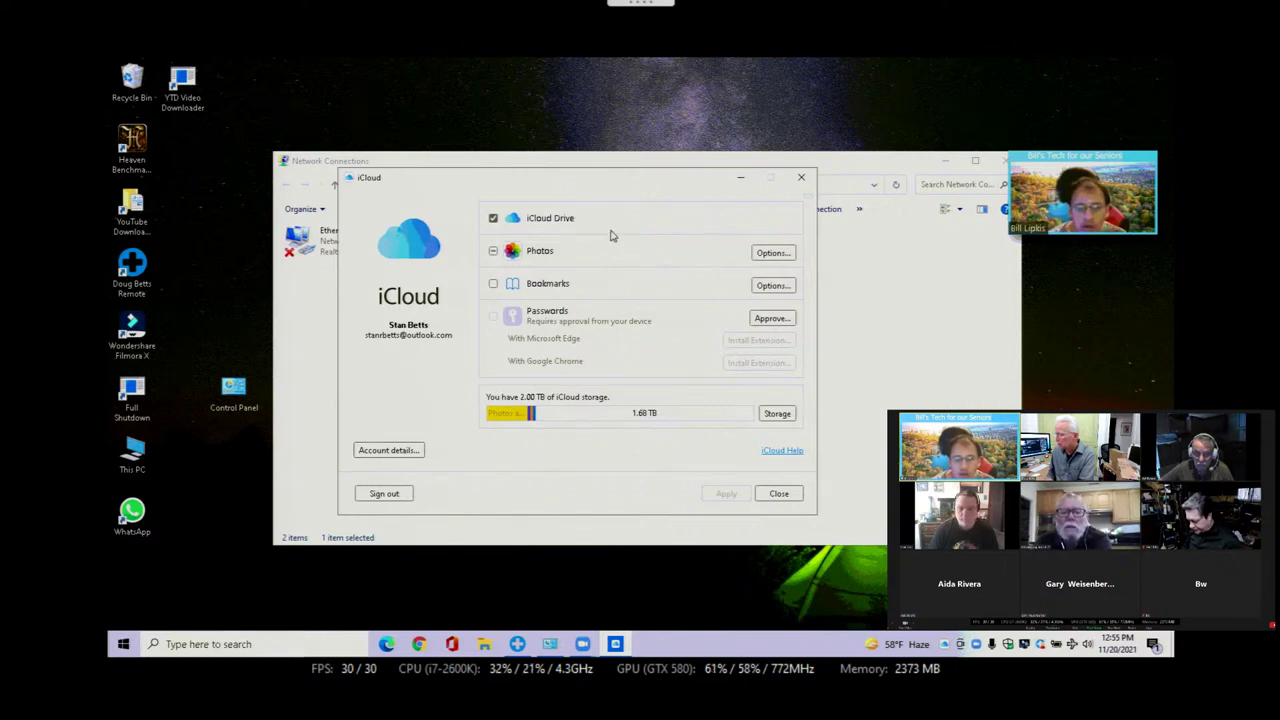
# Step: Turn off Photos in the iCloud settings, and re-enable only iCloud Photos in the Photos options
pyautogui.click(493, 252)
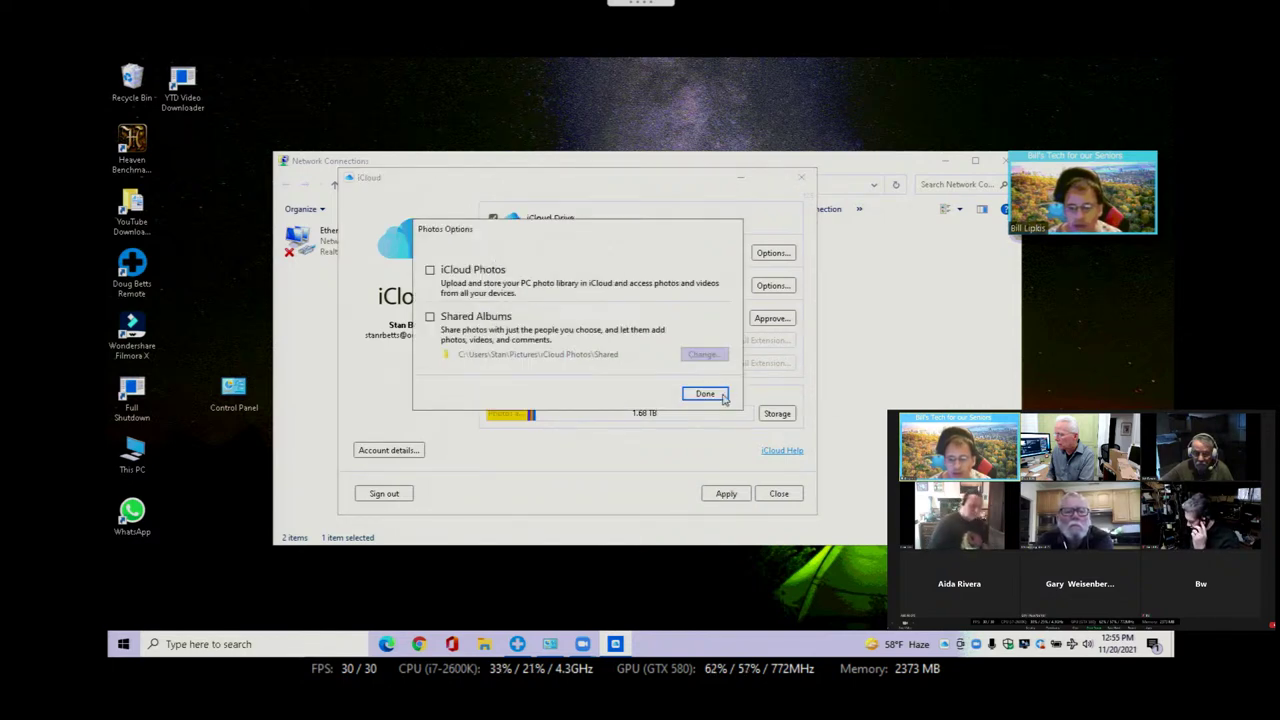
pyautogui.click(705, 394)
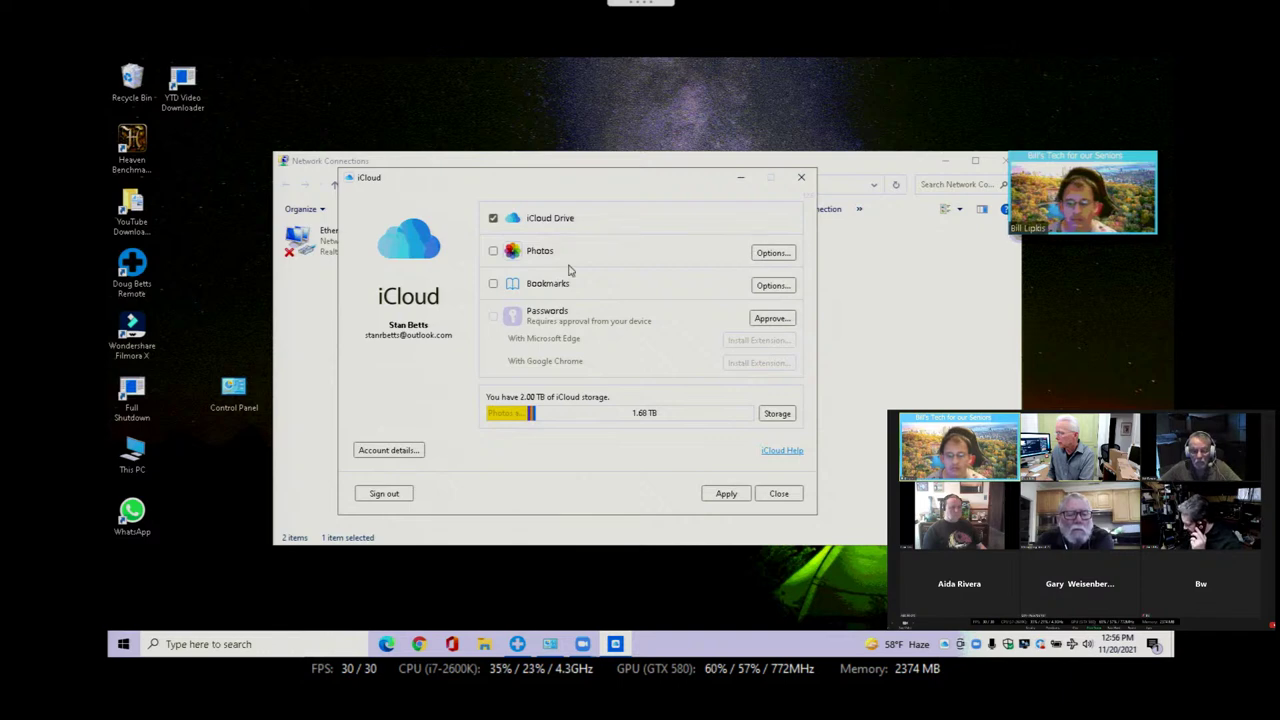
pyautogui.click(773, 254)
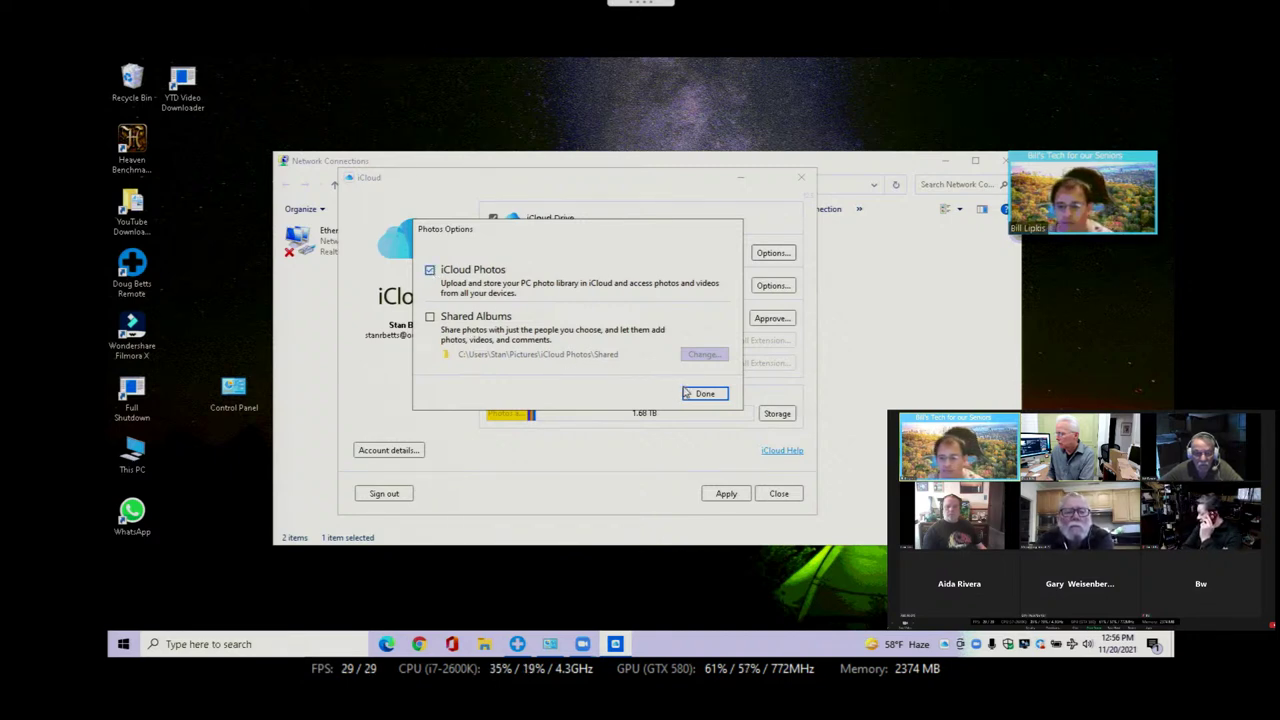
pyautogui.click(703, 395)
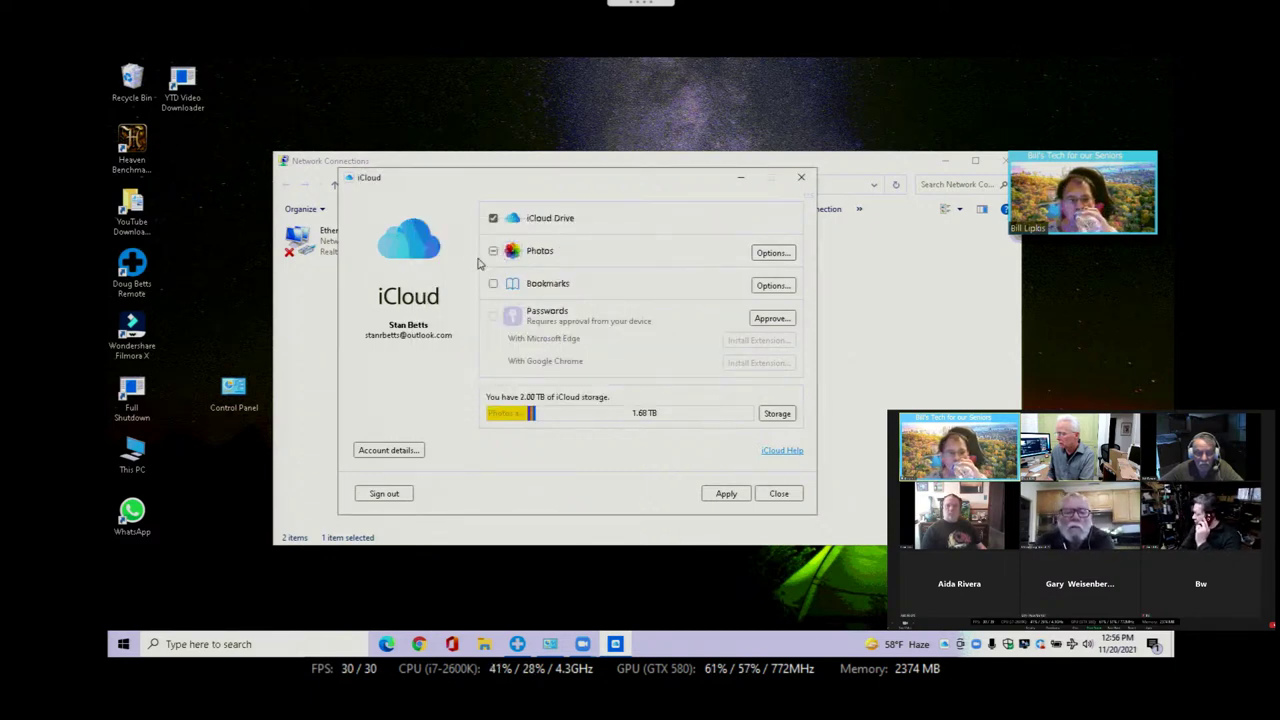
# Step: Close the iCloud settings without applying changes, and check the iCloud sync status
pyautogui.click(779, 494)
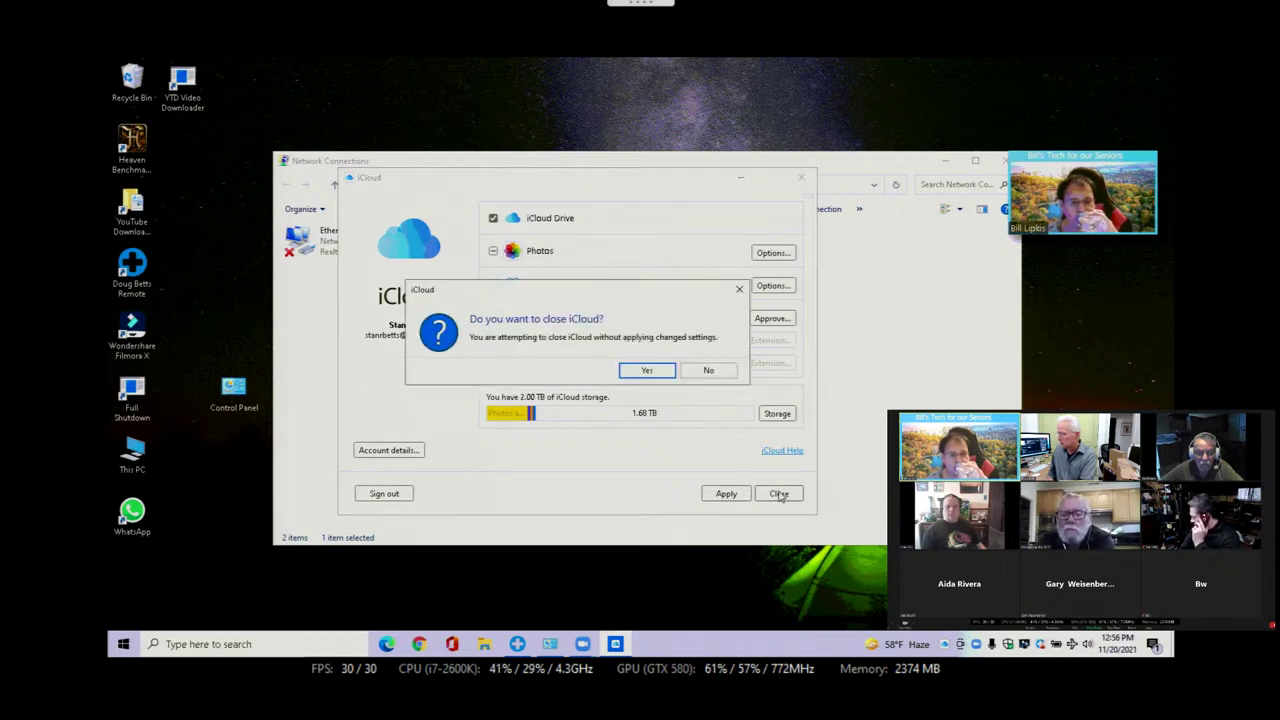
pyautogui.click(646, 371)
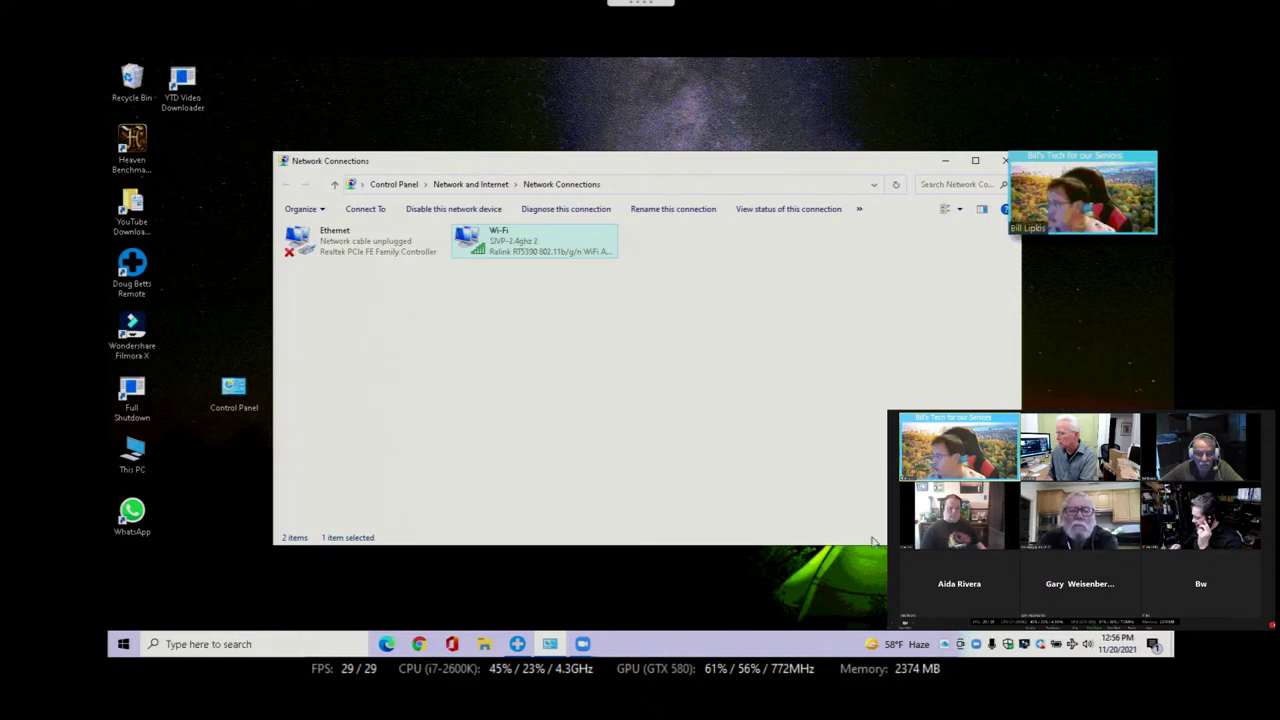
pyautogui.click(944, 647)
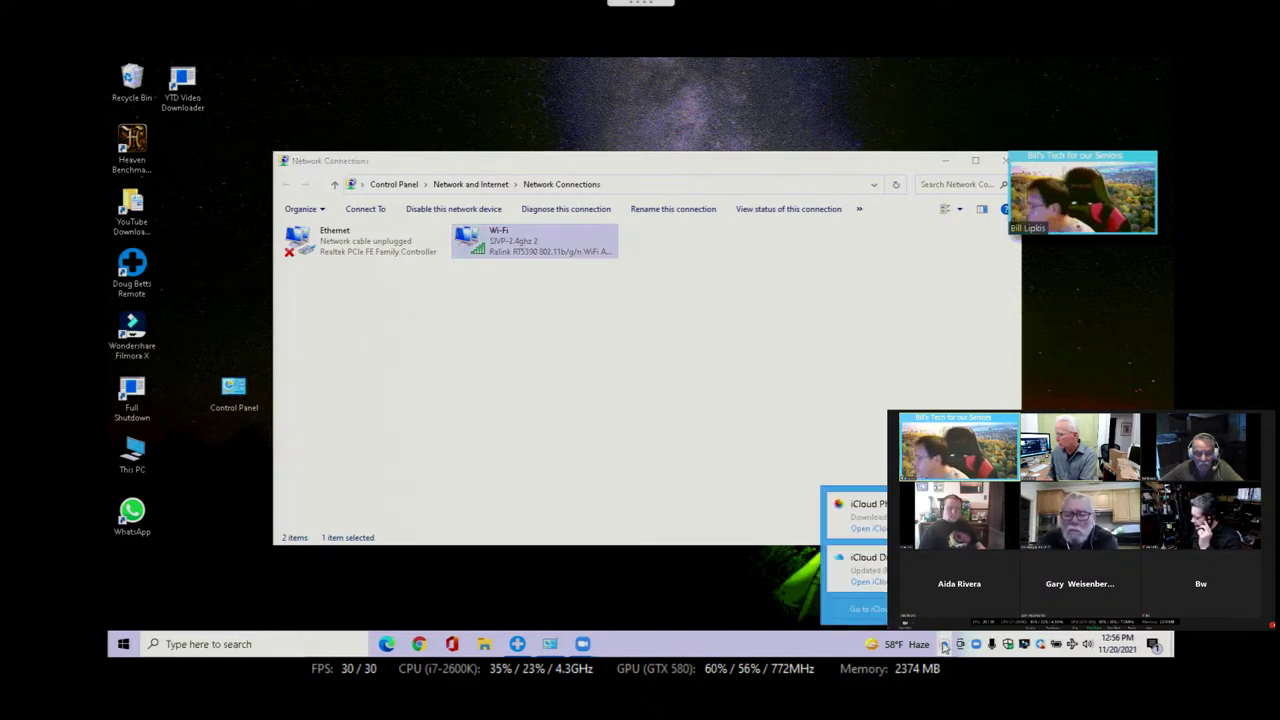
pyautogui.click(778, 433)
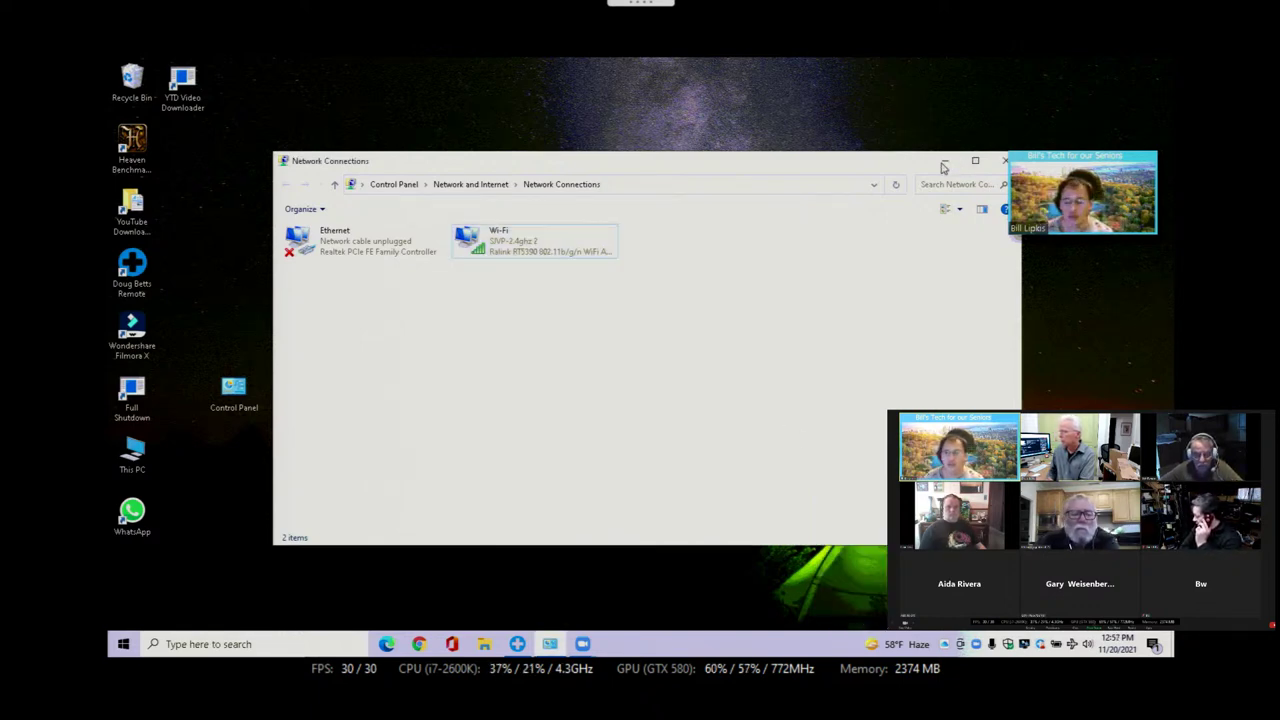
# Step: Inspect the Wi-Fi connection's status and wireless network properties without changing them, and minimize the Zoom meeting window
pyautogui.rightClick(537, 255)
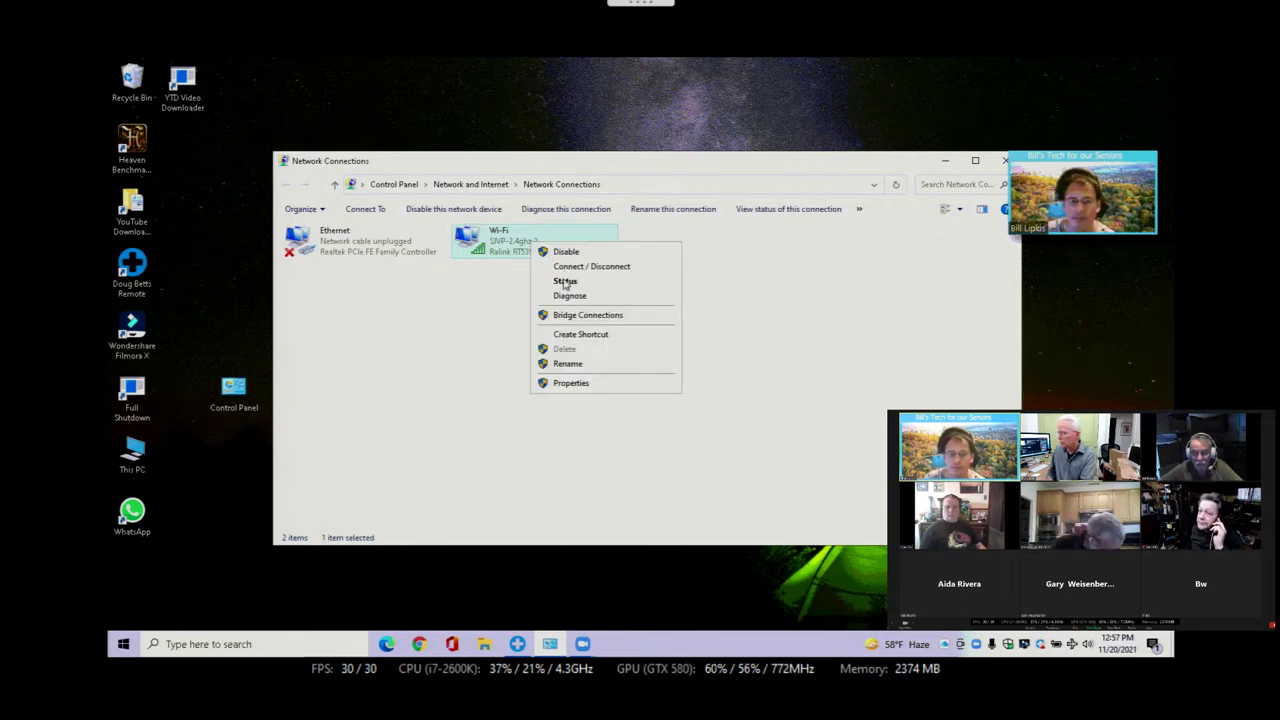
pyautogui.click(566, 283)
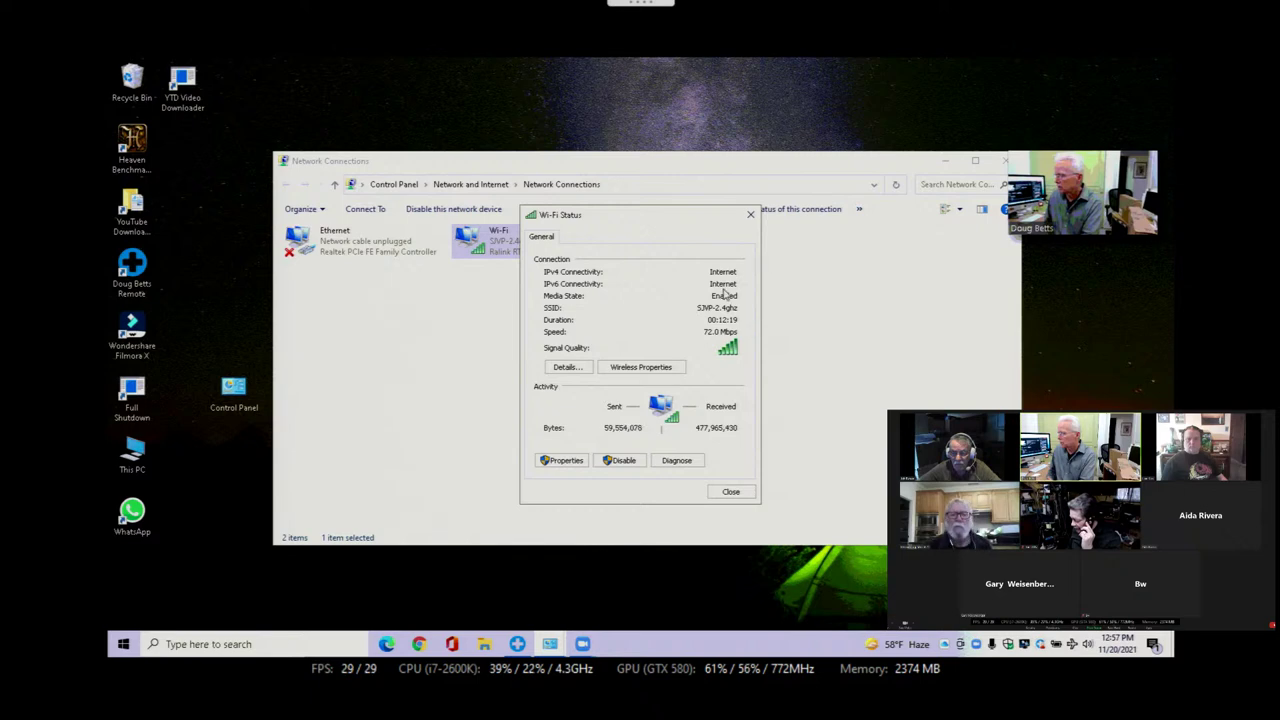
pyautogui.click(652, 369)
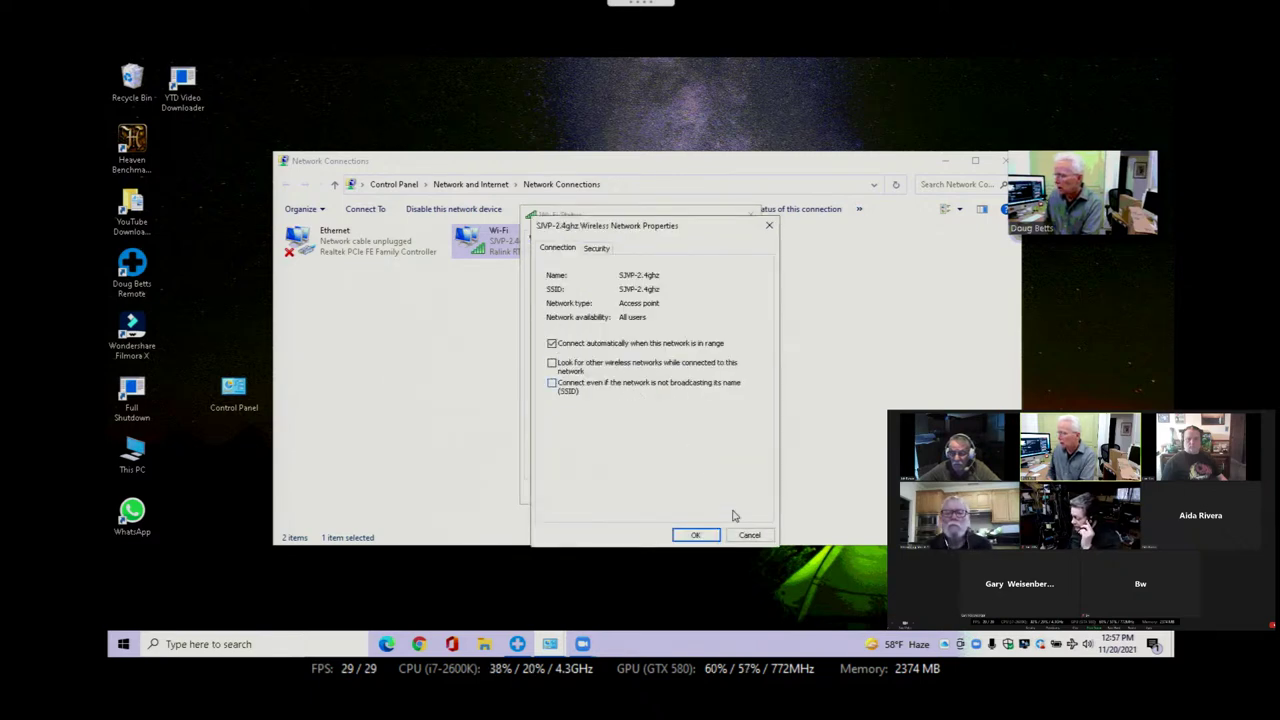
pyautogui.click(749, 536)
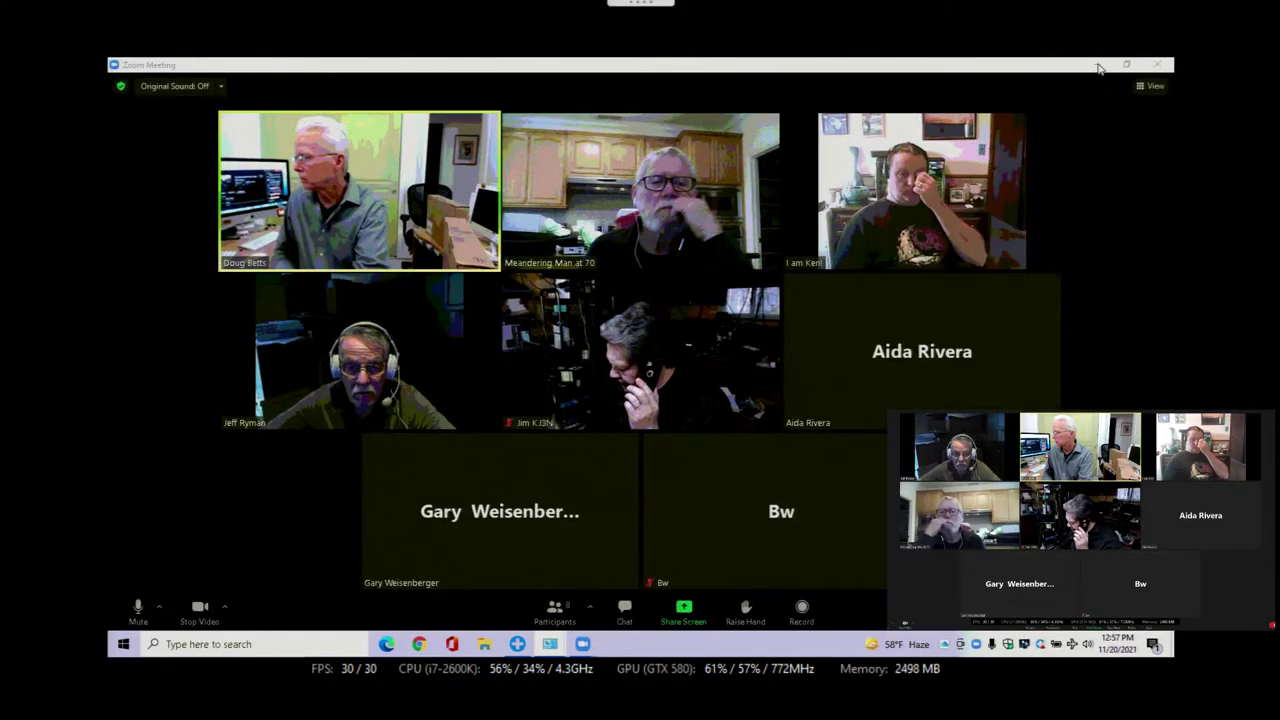
pyautogui.click(1098, 66)
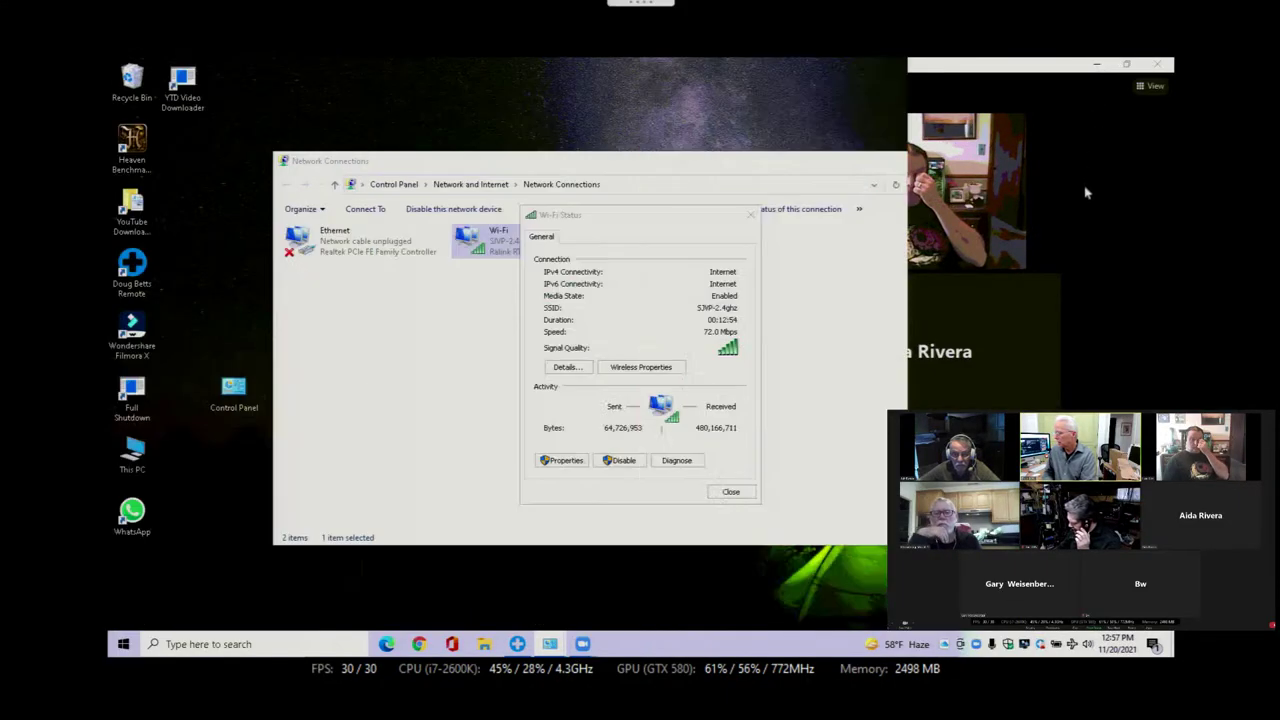
# Step: Connect the laptop to the secured Wi-Fi network listed directly below the current one using its network security key, and relaunch the remote control session
pyautogui.click(1072, 648)
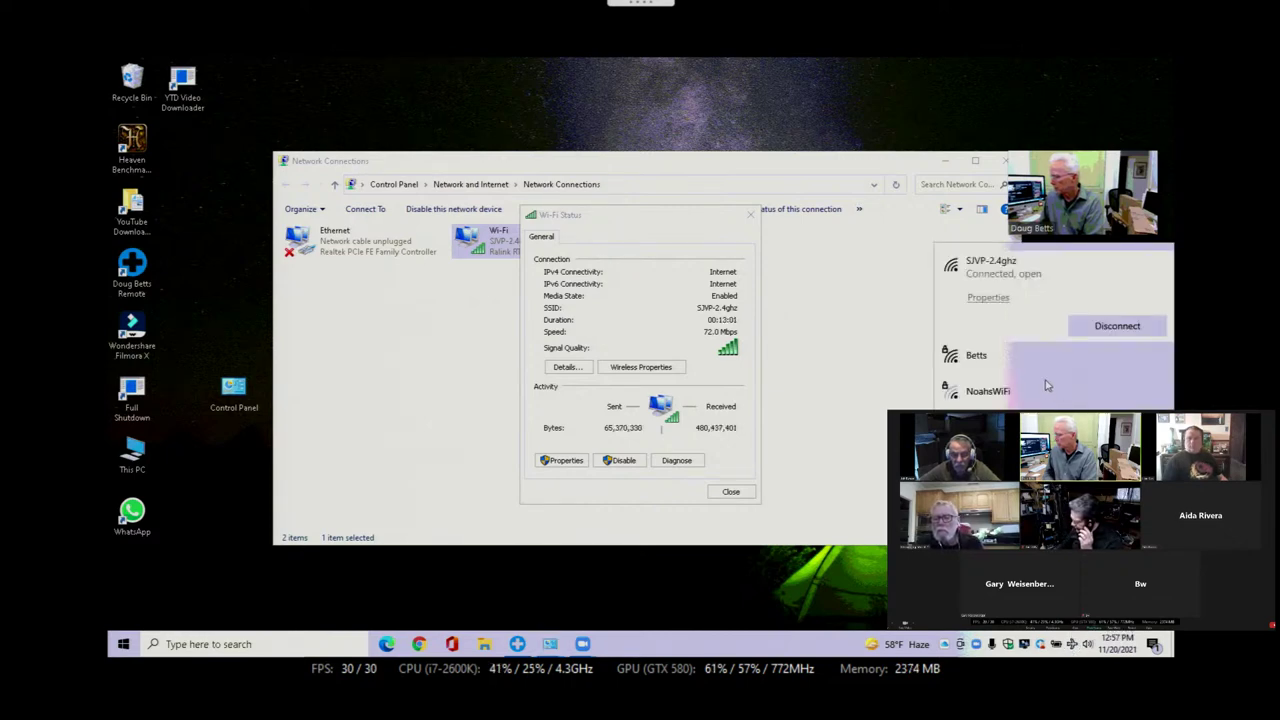
pyautogui.click(977, 358)
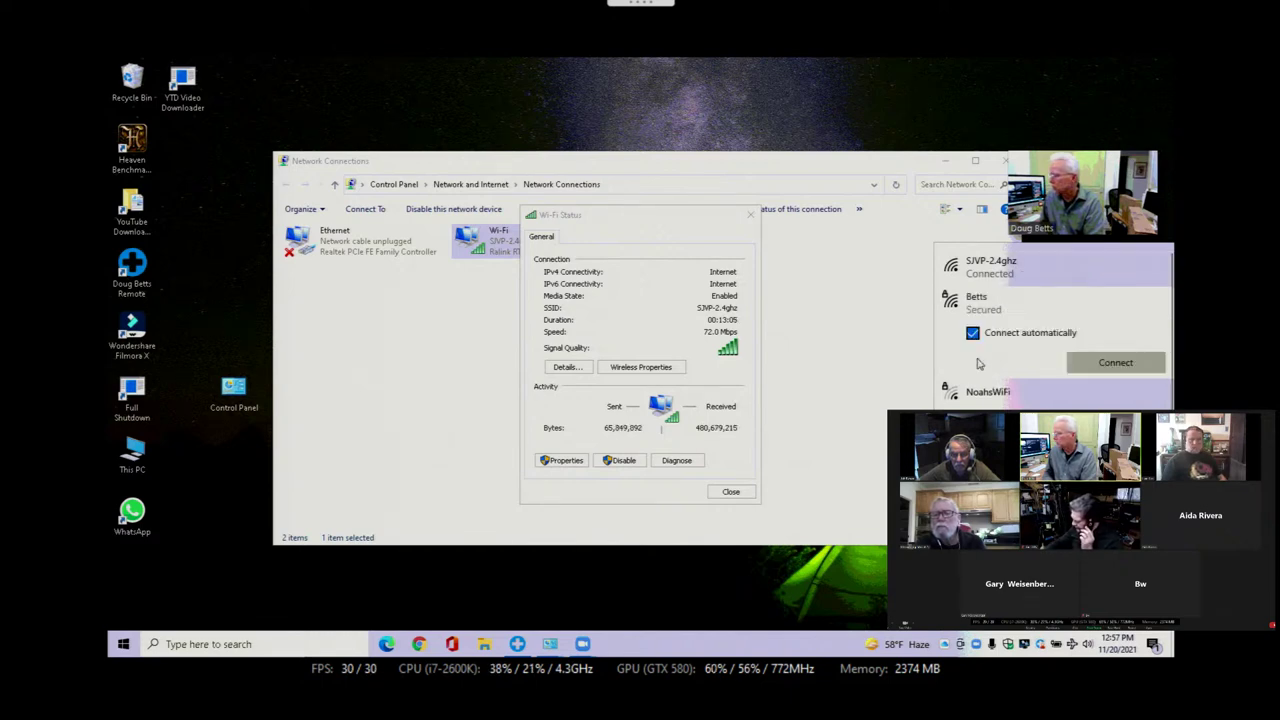
pyautogui.click(1116, 363)
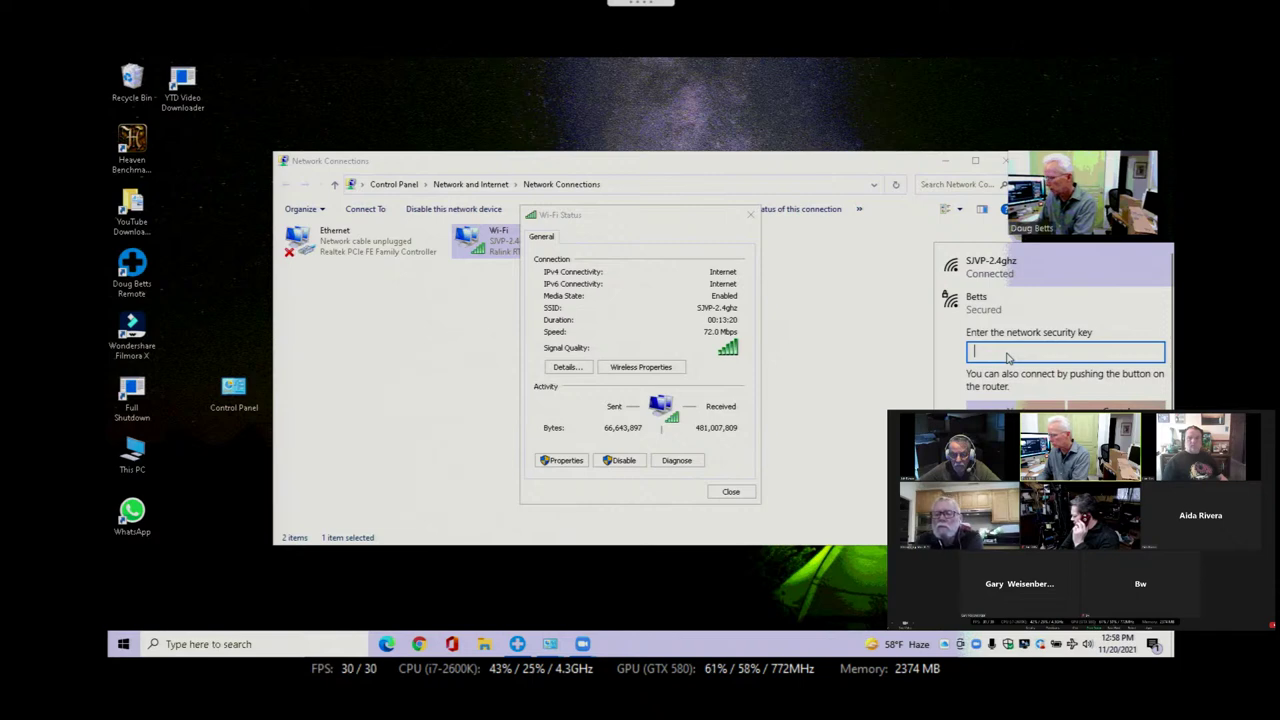
pyautogui.write('••')
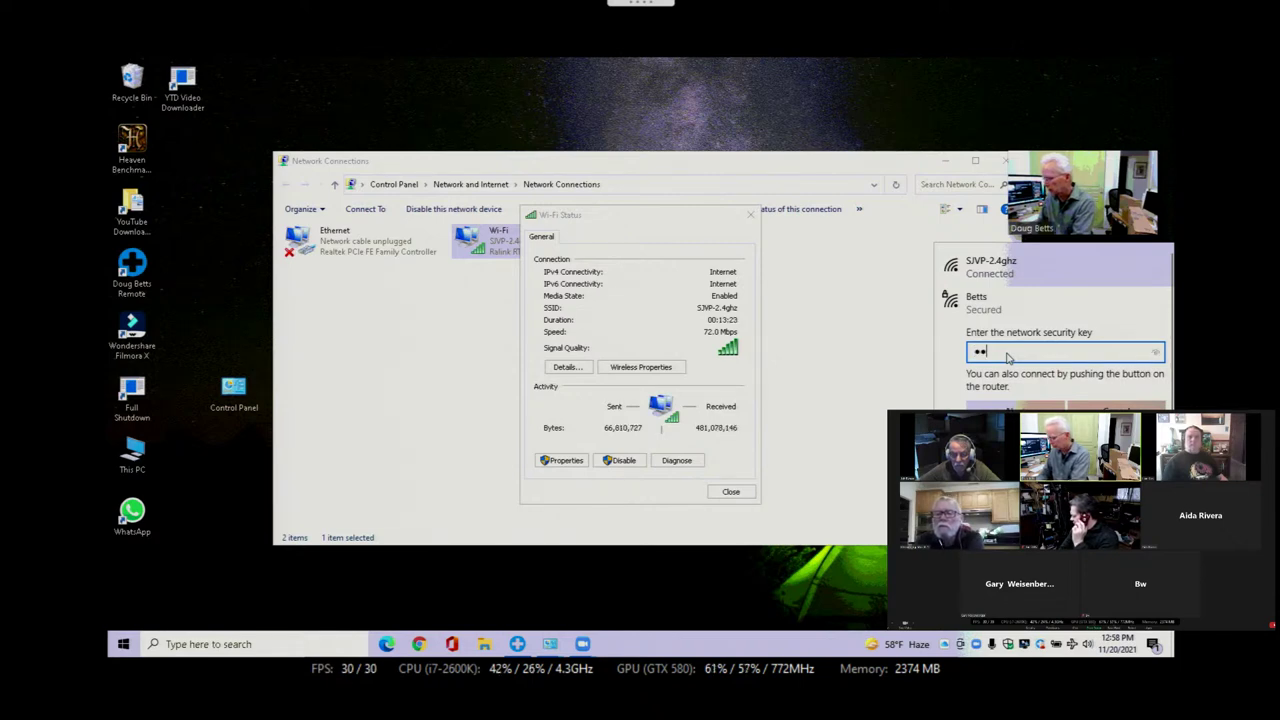
pyautogui.write('••••••')
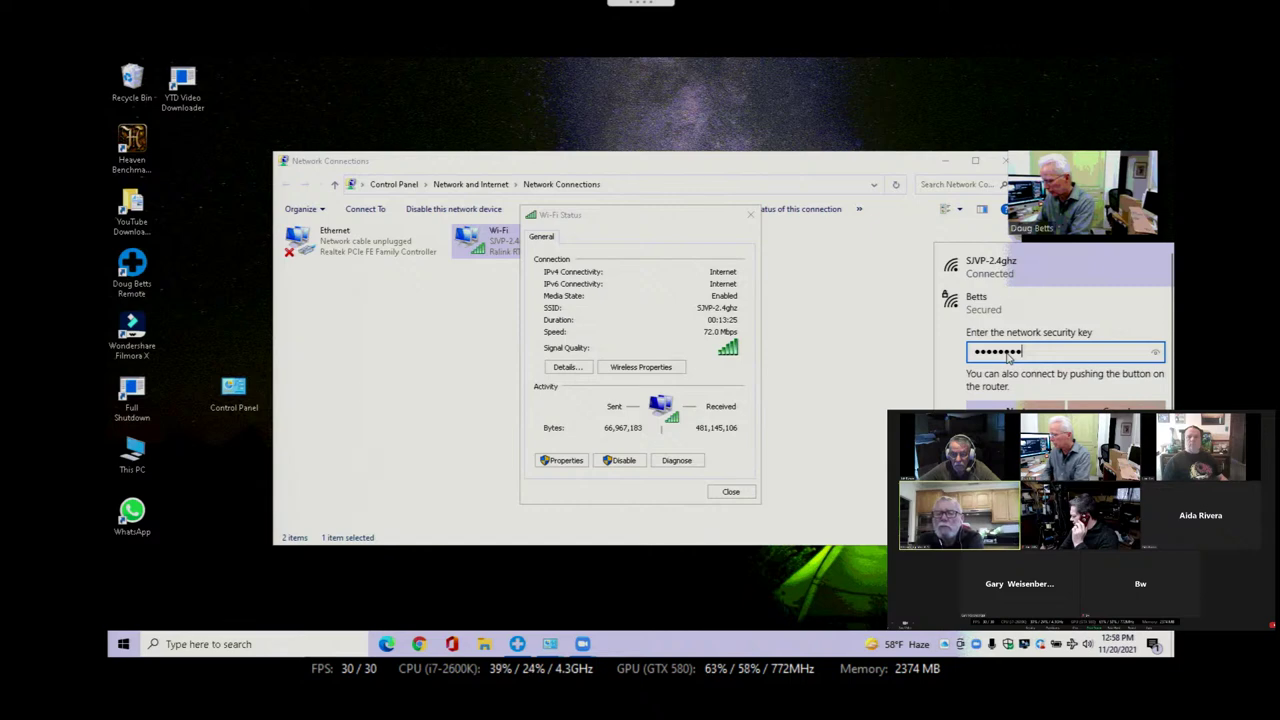
pyautogui.write('••')
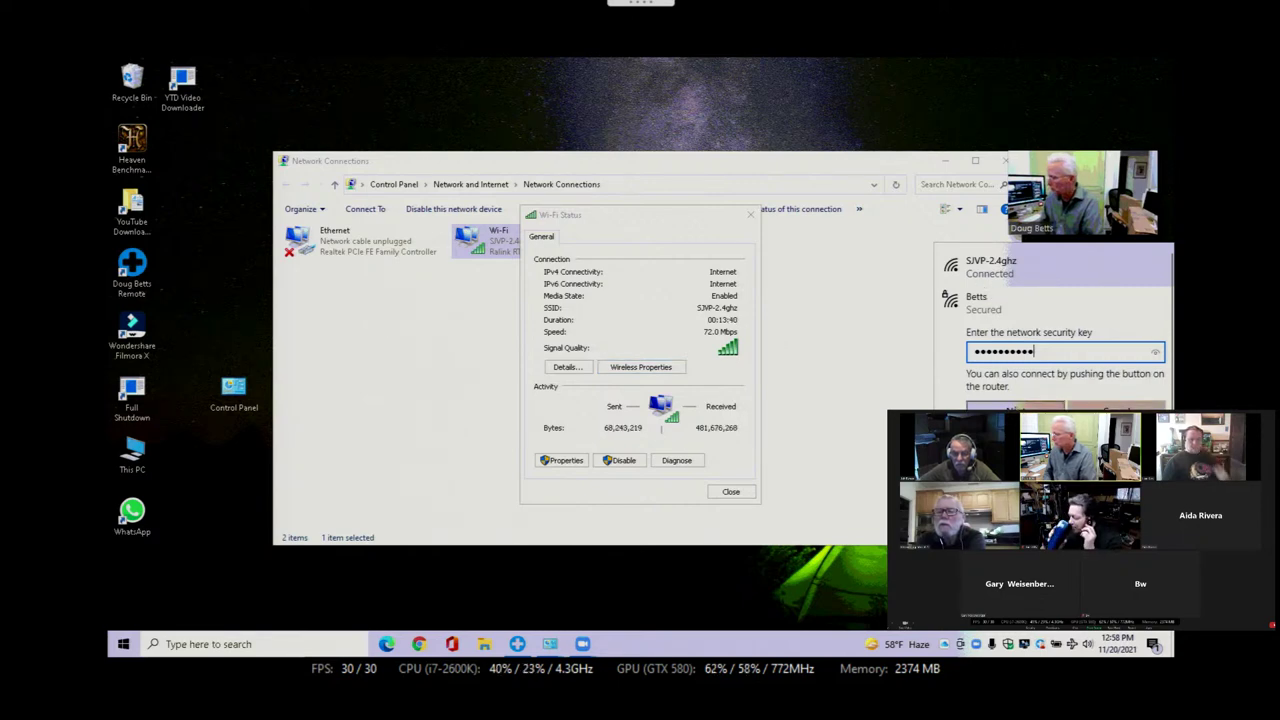
pyautogui.press('Tab')
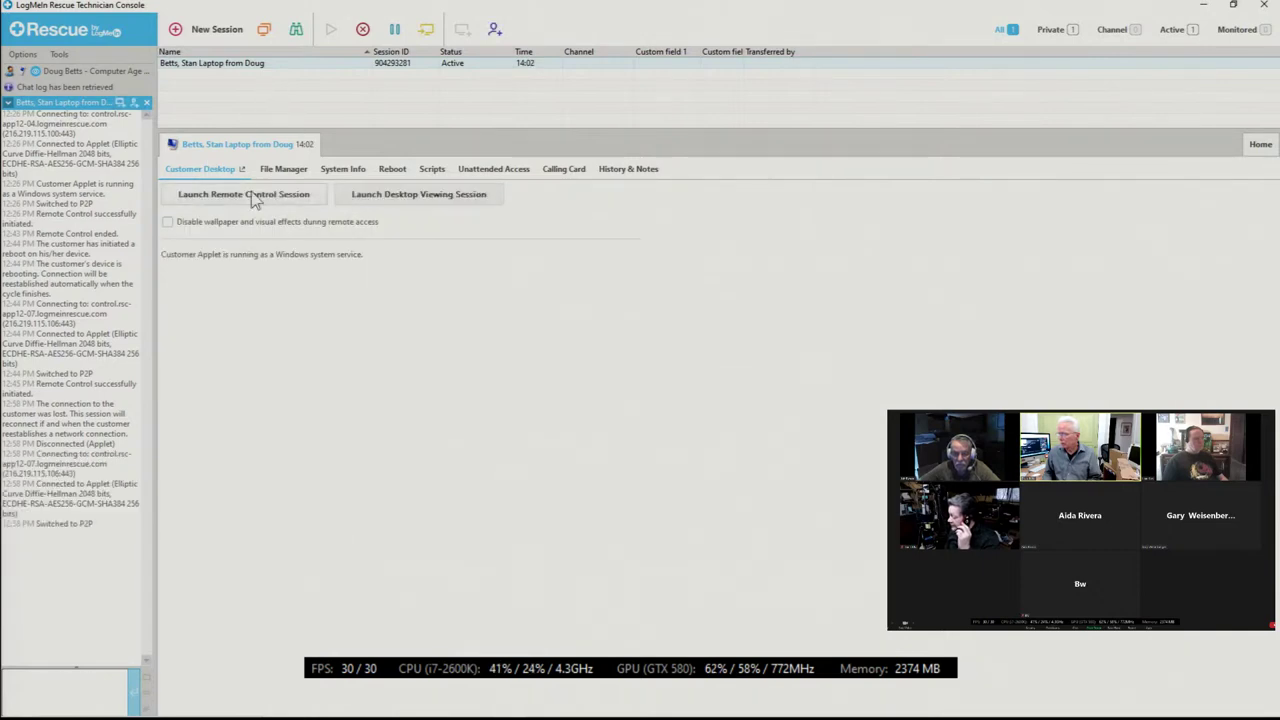
pyautogui.click(252, 200)
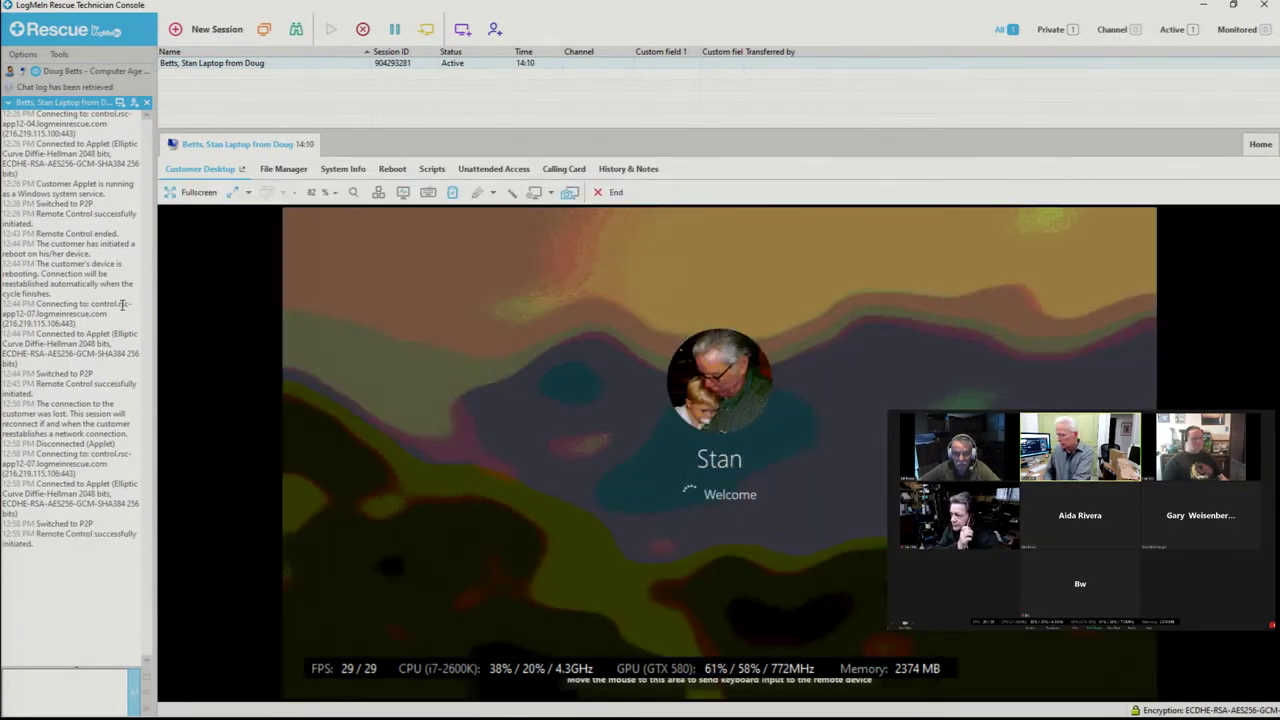
# Step: Switch to the YouTube live chat, read the recent viewer comments and suggestions, and return to the LogMeIn Rescue console
pyautogui.hotkey('alt', 'Tab')
pyautogui.press('Tab')
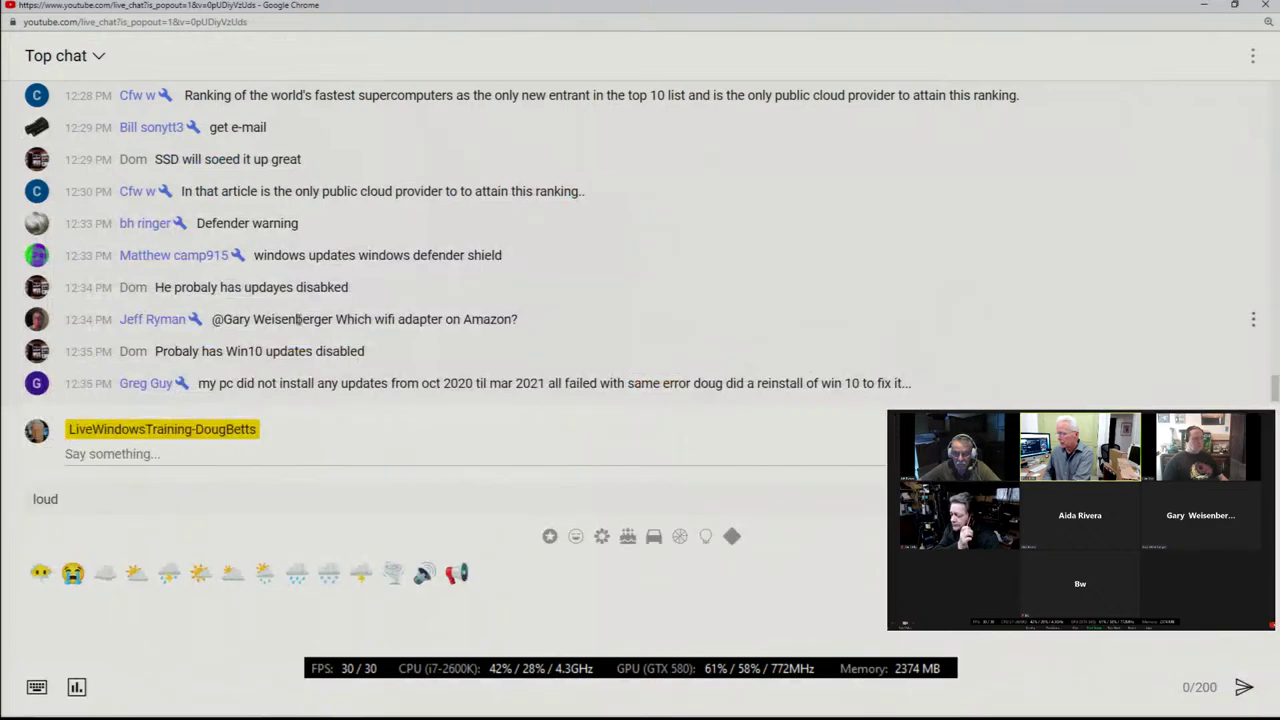
pyautogui.scroll(5, 545, 341)
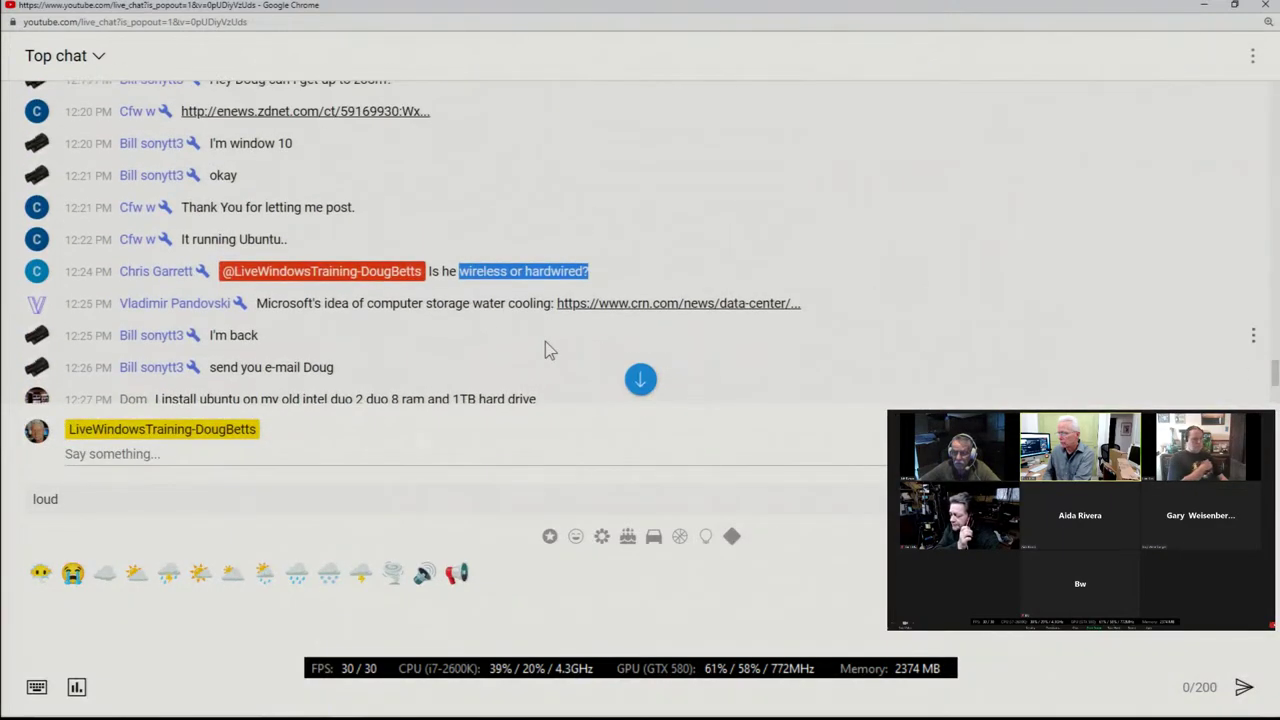
pyautogui.scroll(-2, 441, 302)
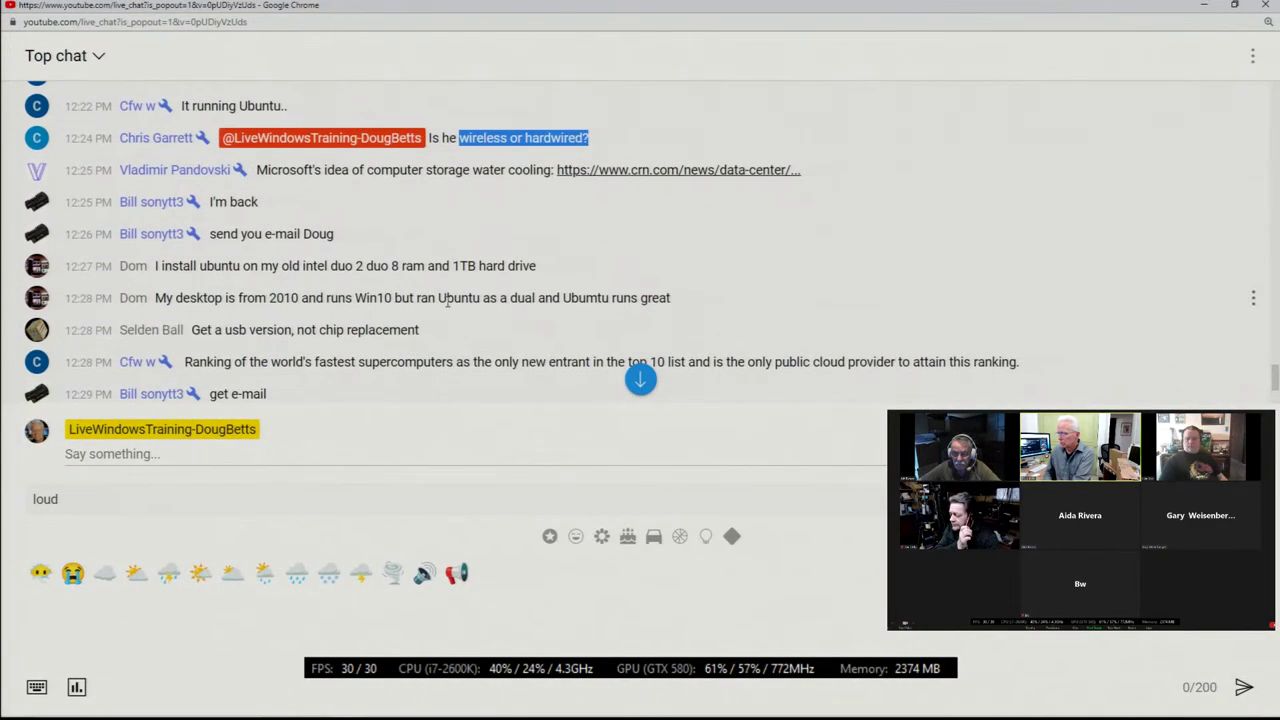
pyautogui.scroll(-1, 451, 302)
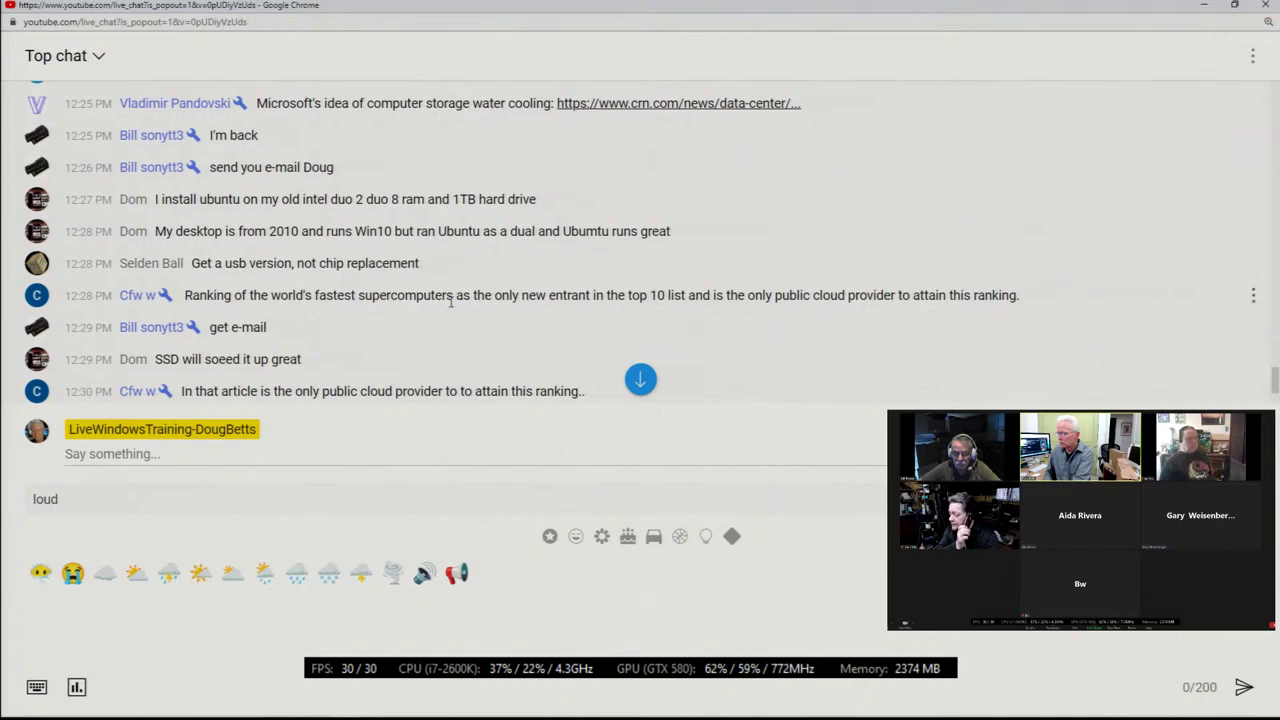
pyautogui.scroll(-3, 452, 305)
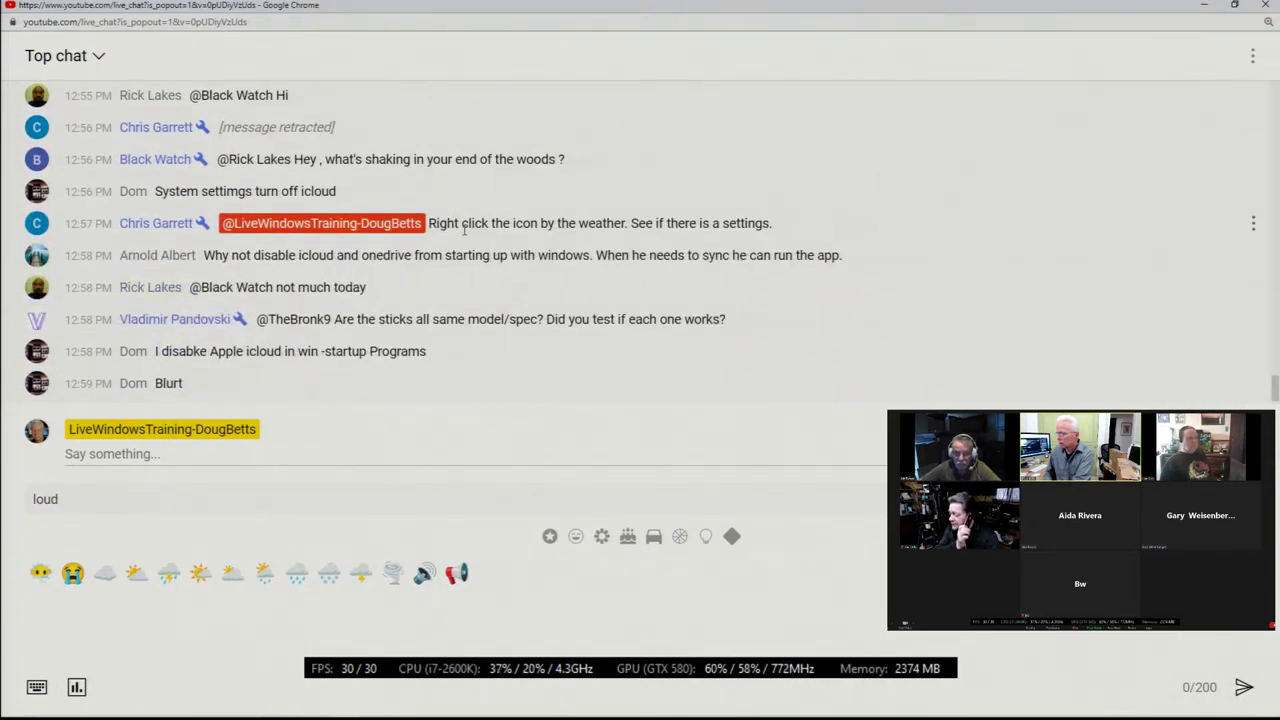
pyautogui.moveTo(460, 224); pyautogui.dragTo(679, 224)
pyautogui.scroll(1, 716, 235)
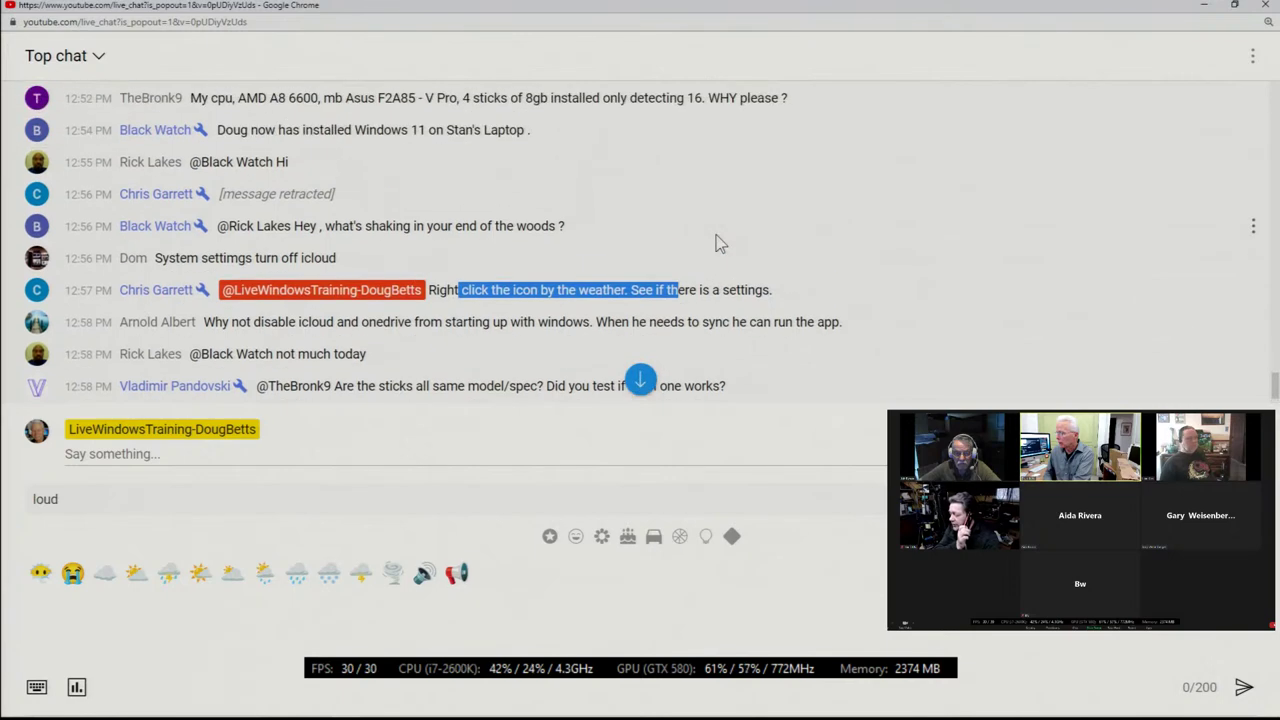
pyautogui.scroll(3, 716, 237)
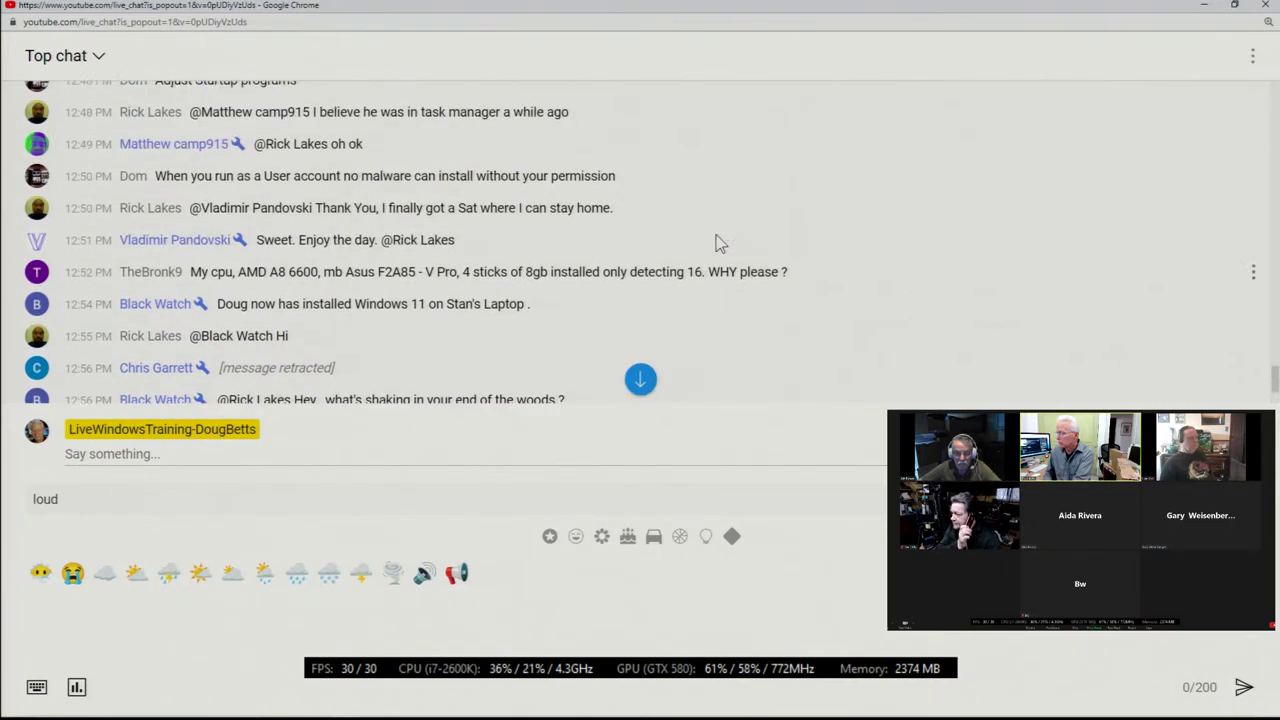
pyautogui.scroll(-4, 716, 237)
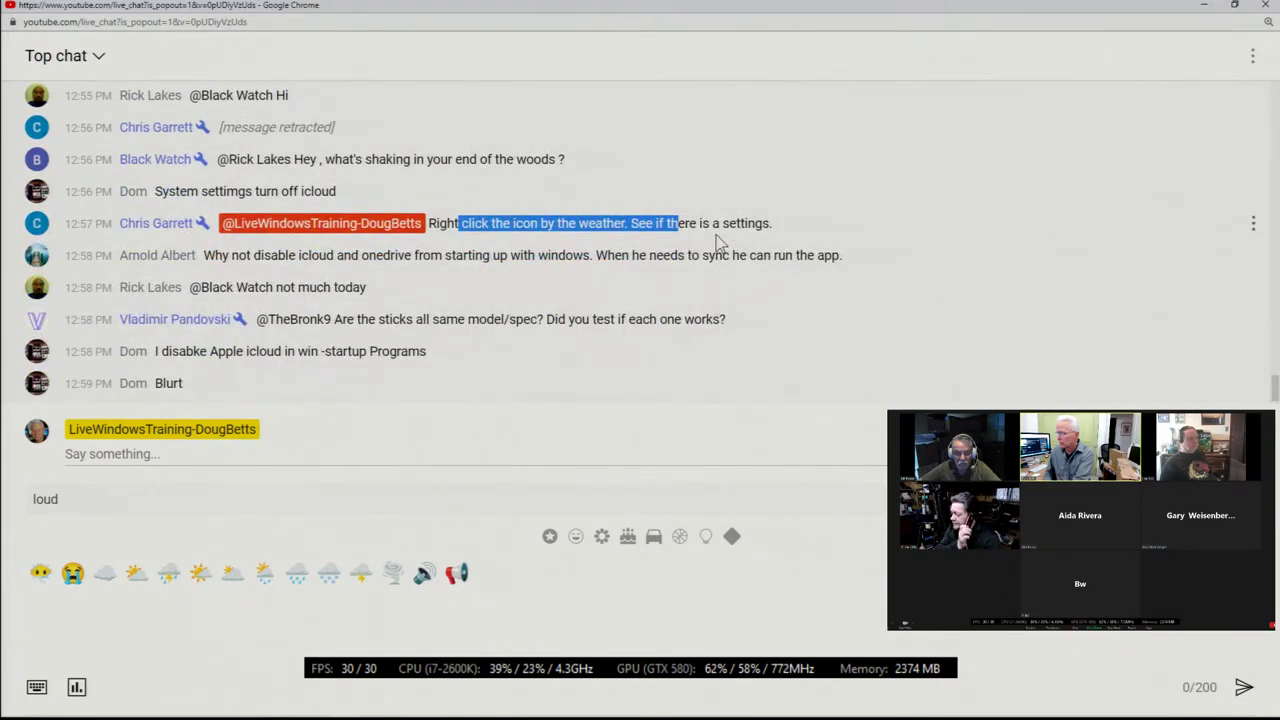
pyautogui.click(156, 383)
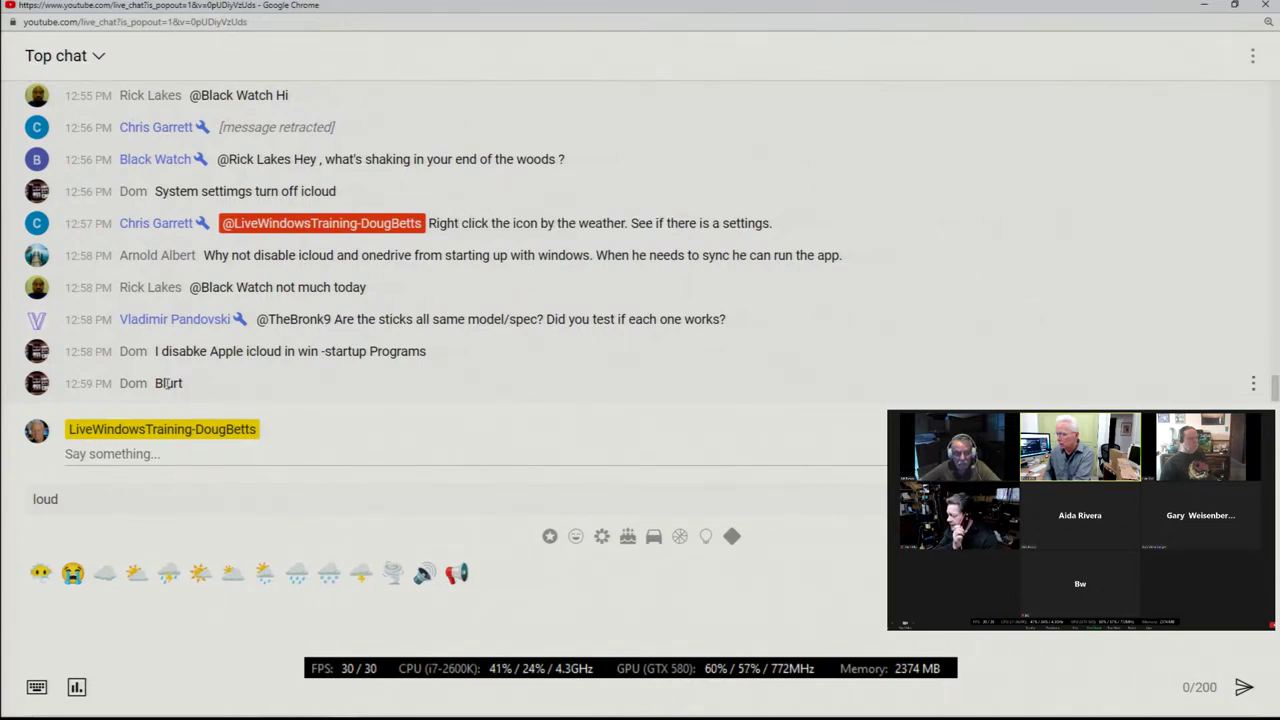
pyautogui.moveTo(167, 384); pyautogui.dragTo(205, 390)
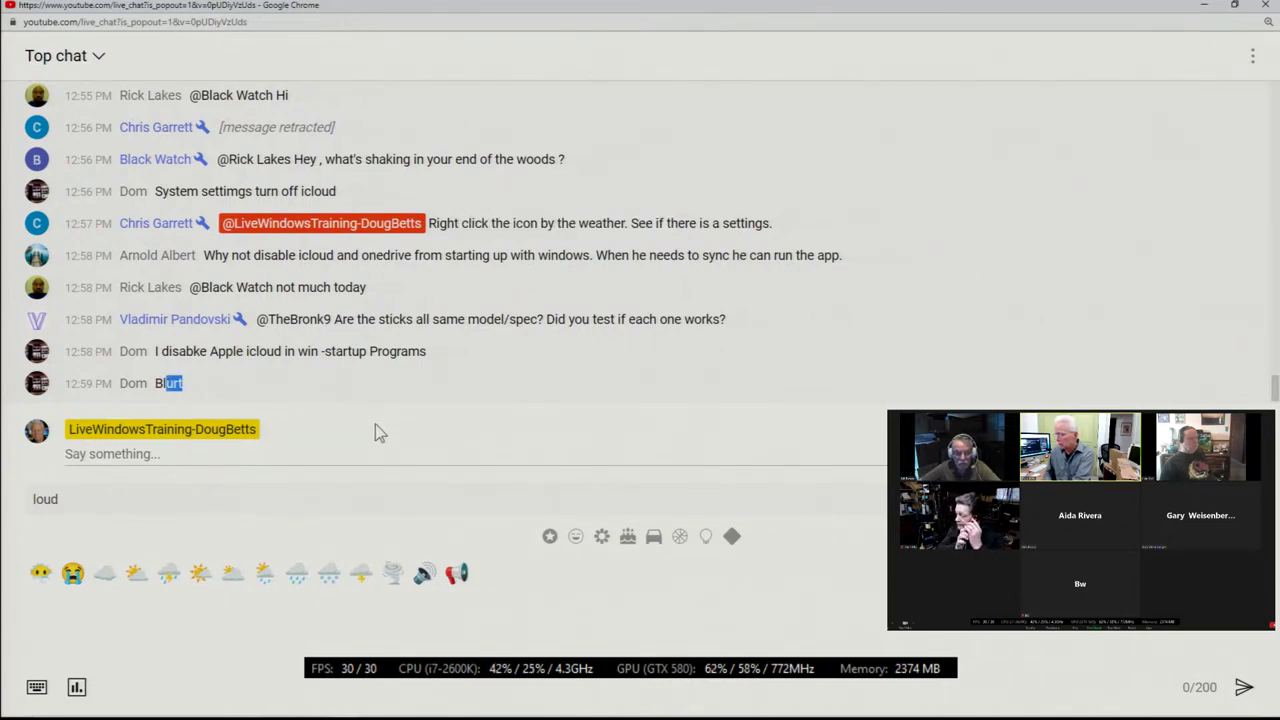
pyautogui.hotkey('alt', 'Tab')
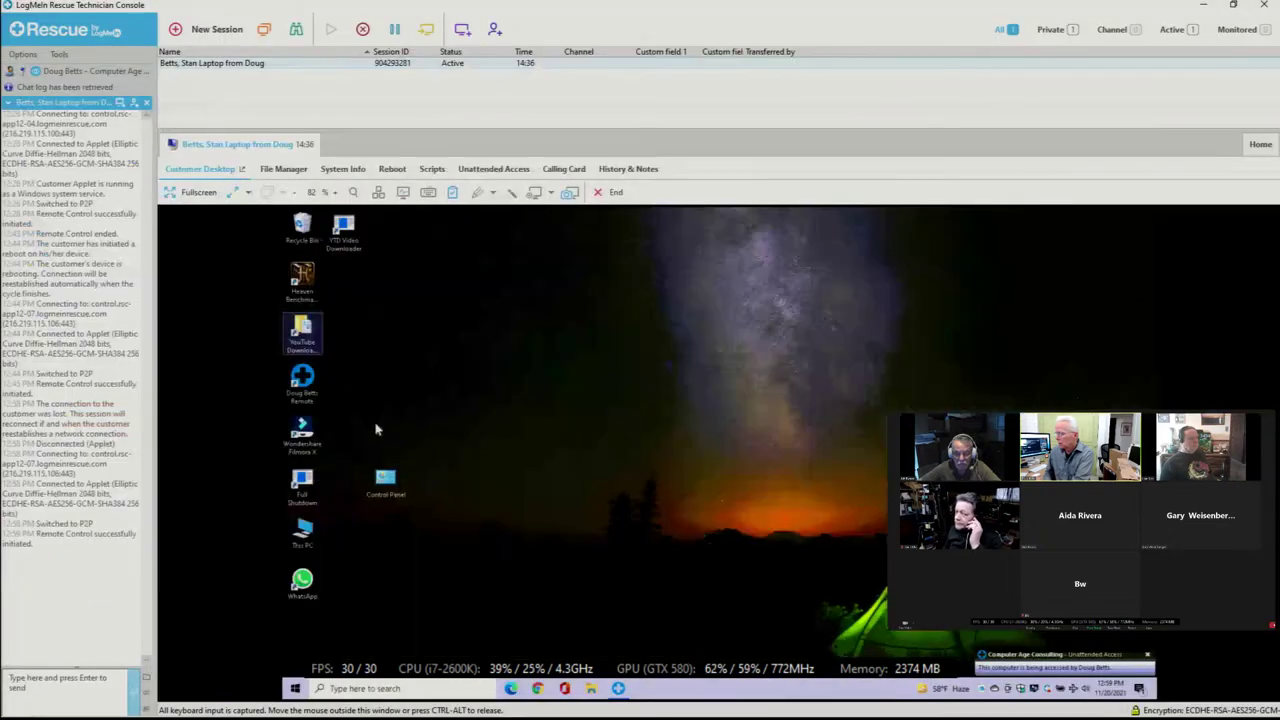
# Step: View the customer's desktop full screen, check the iCloud sync status and settings, and close iCloud without changing anything
pyautogui.click(192, 192)
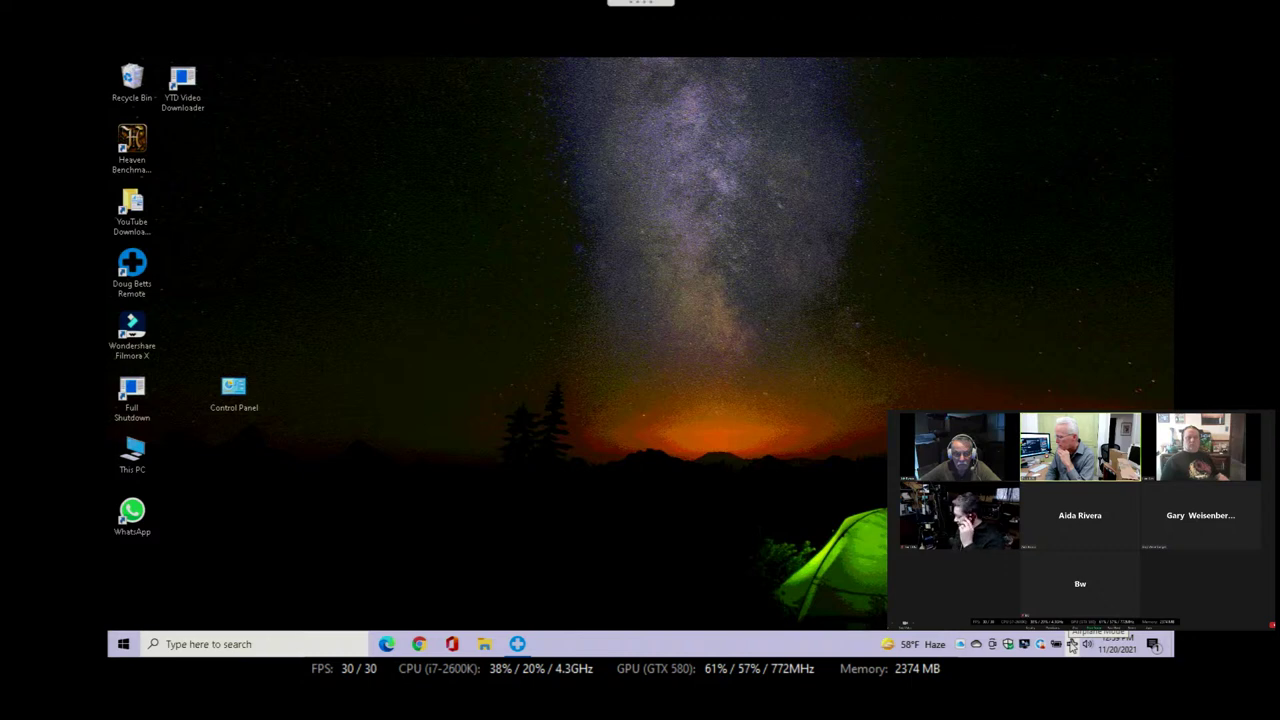
pyautogui.click(960, 646)
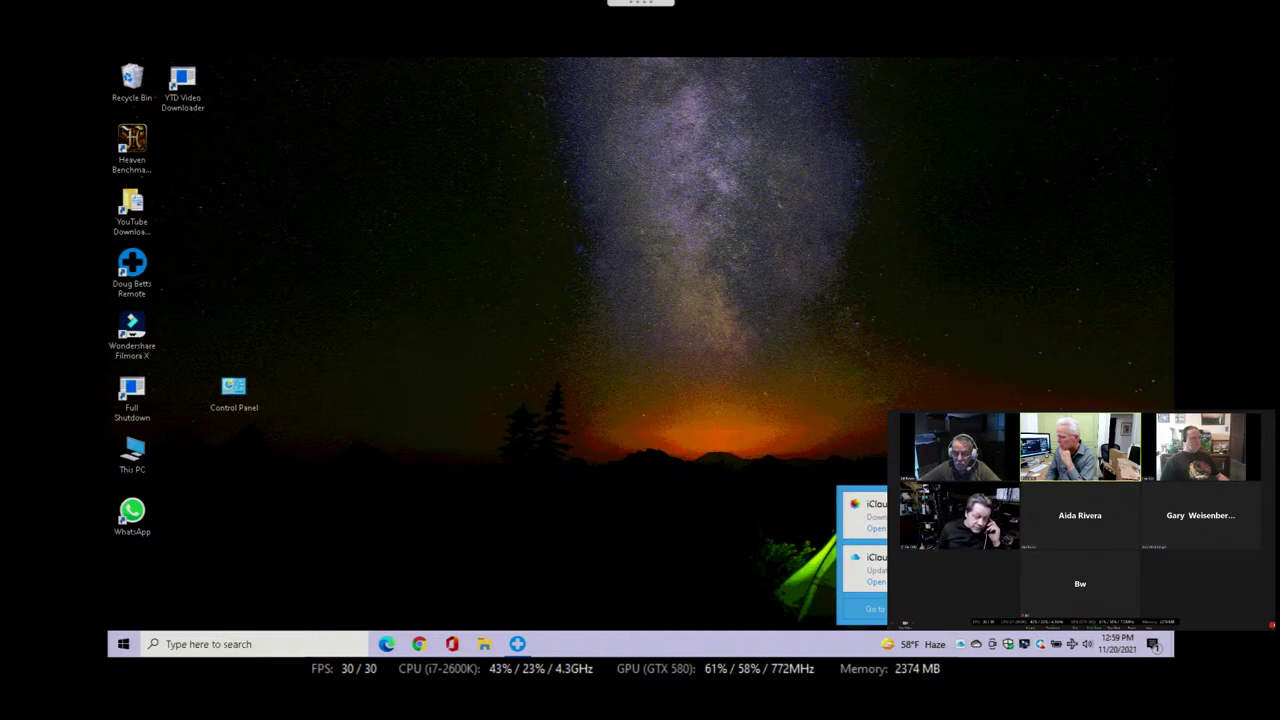
pyautogui.press('Escape')
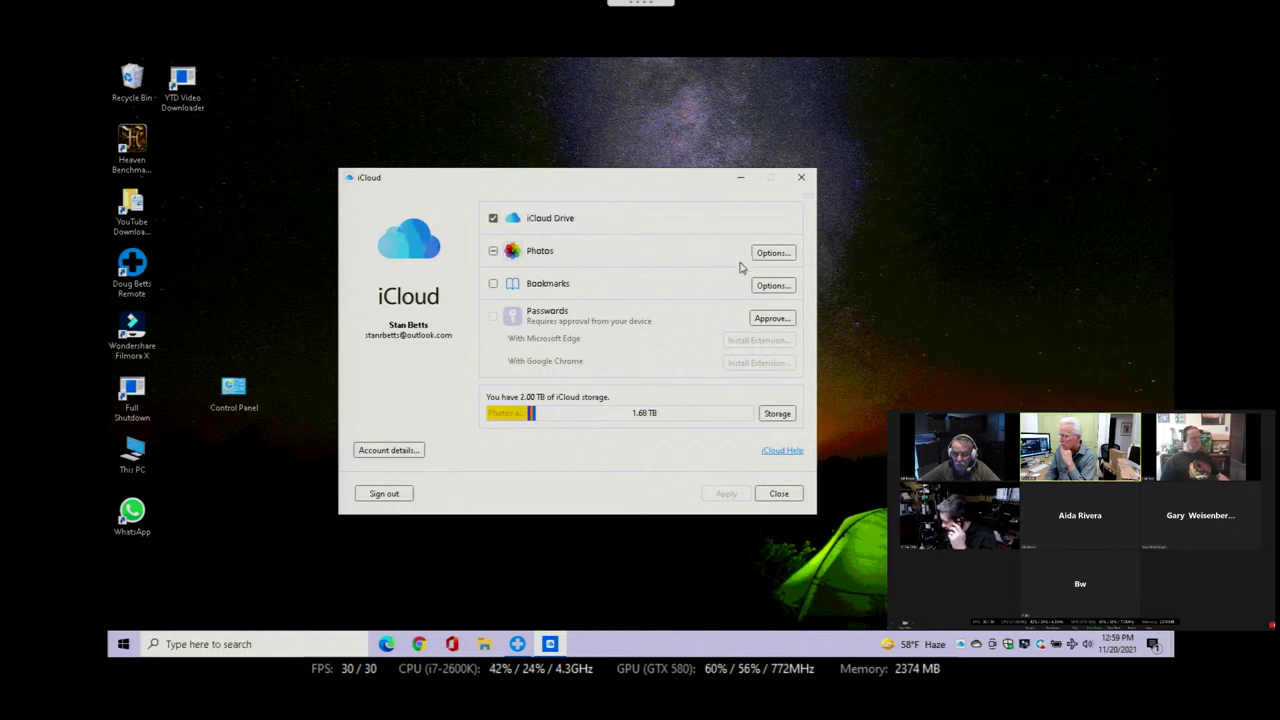
pyautogui.click(802, 180)
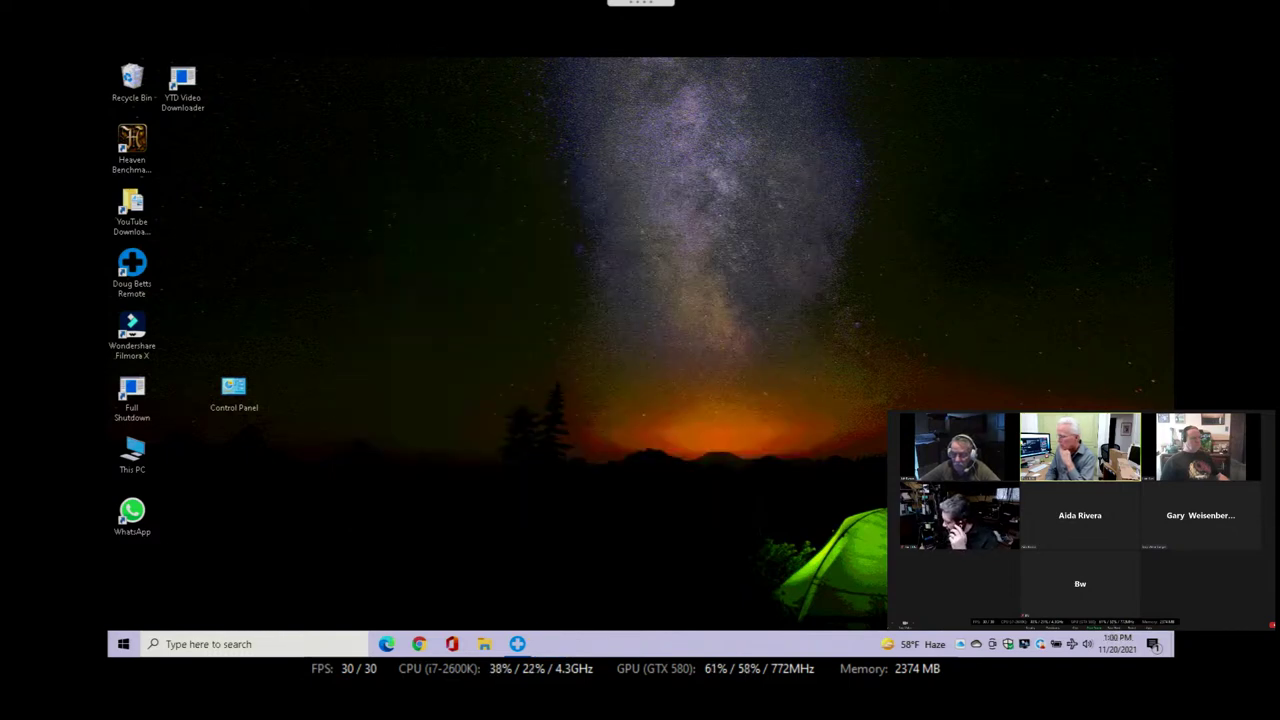
# Step: Check the OneDrive sync status, then quit OneDrive and confirm closing it
pyautogui.click(977, 645)
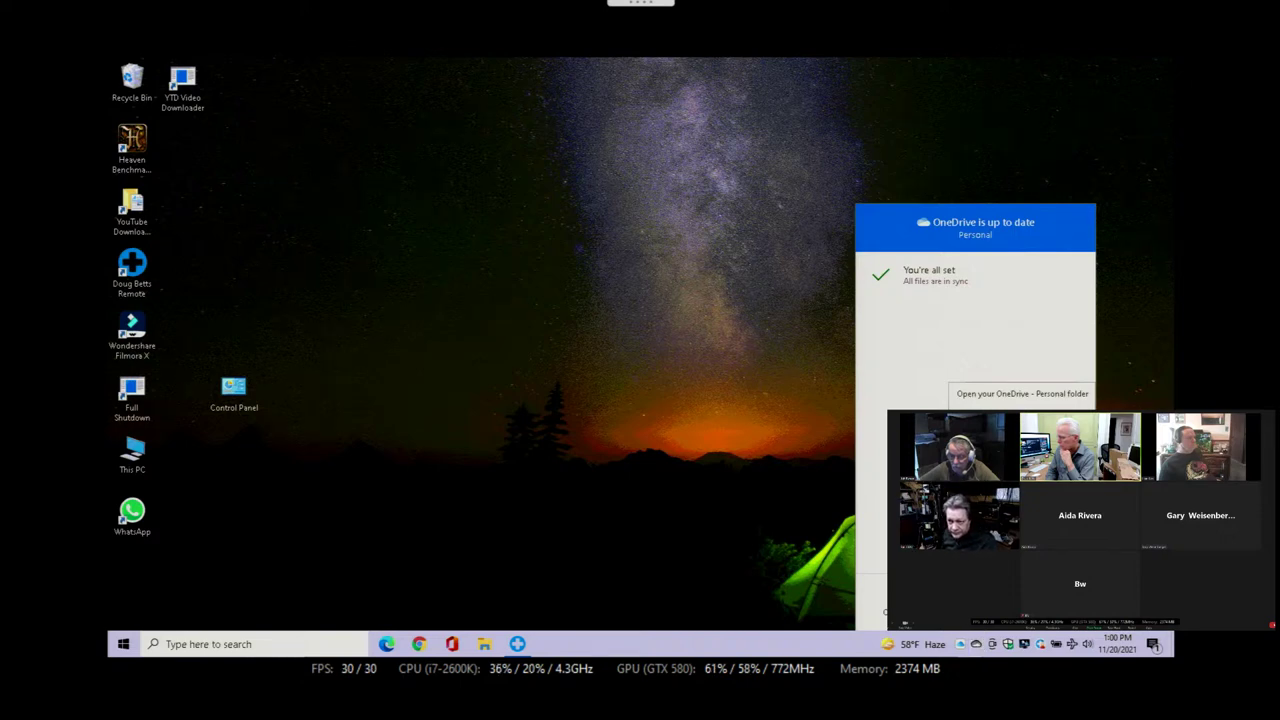
pyautogui.click(1040, 590)
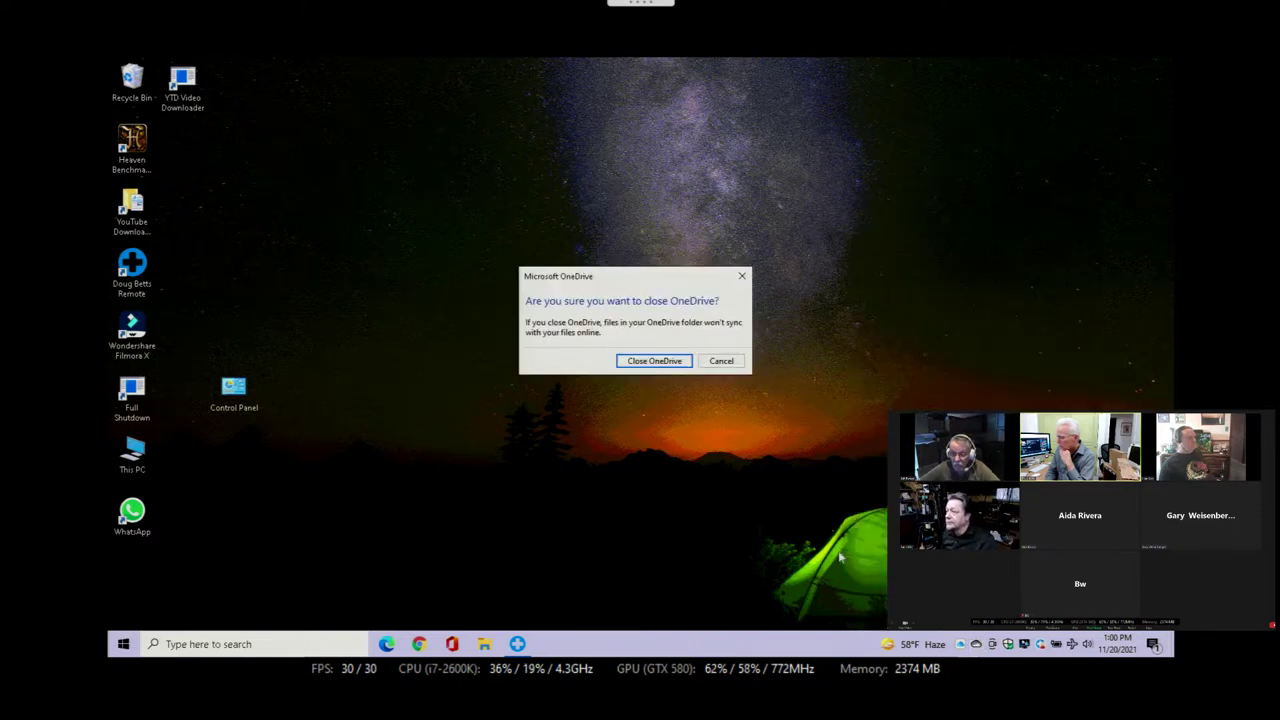
pyautogui.click(680, 362)
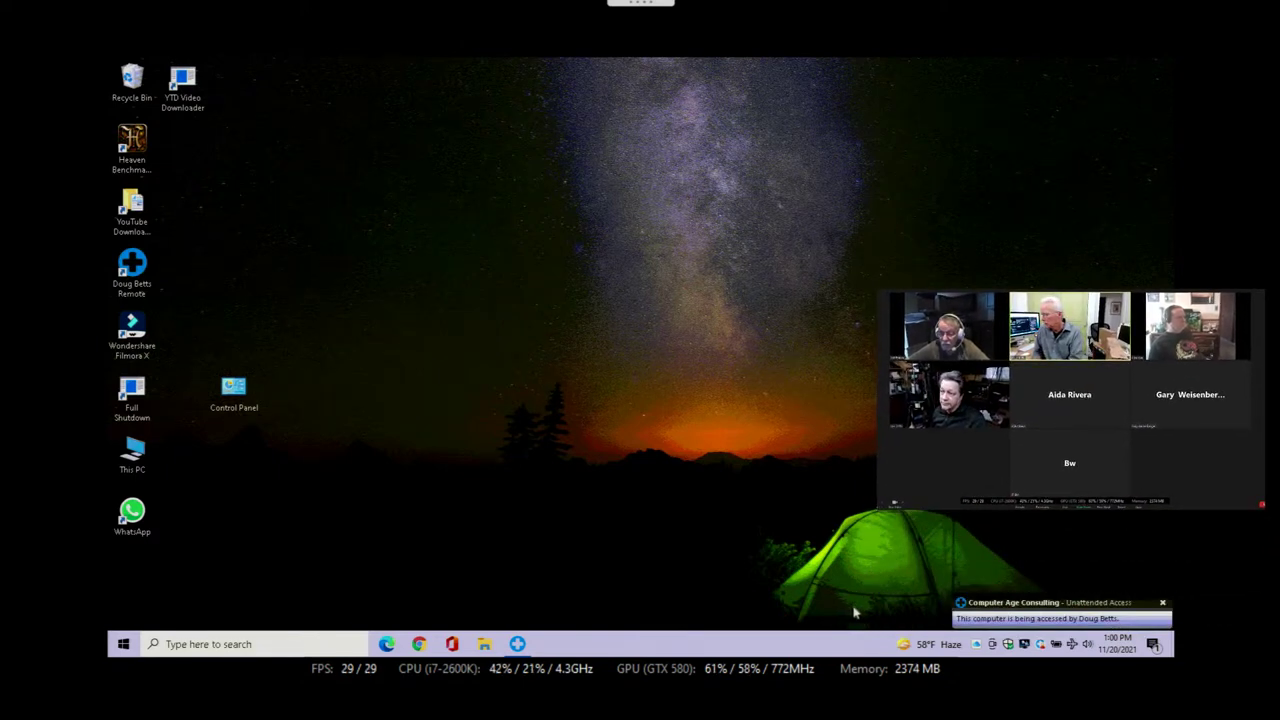
# Step: Disable the Open on hover option for News and interests on the customer's taskbar
pyautogui.rightClick(817, 646)
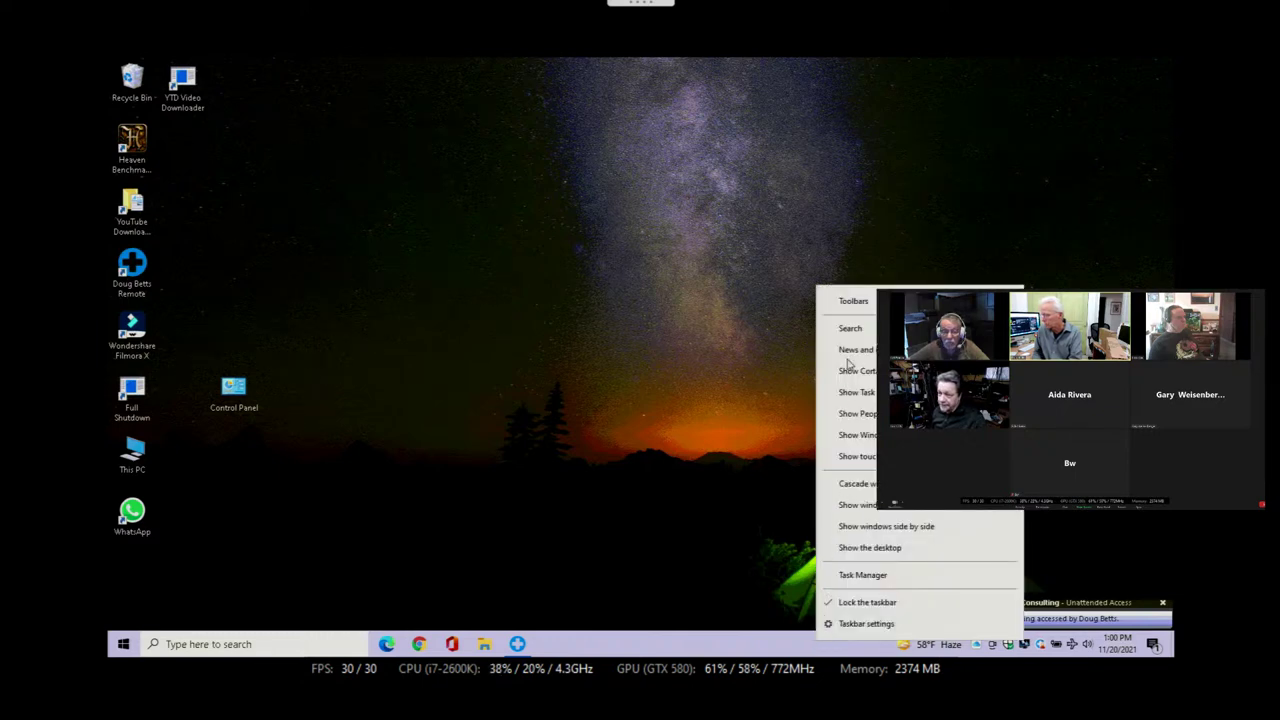
pyautogui.moveTo(851, 357)
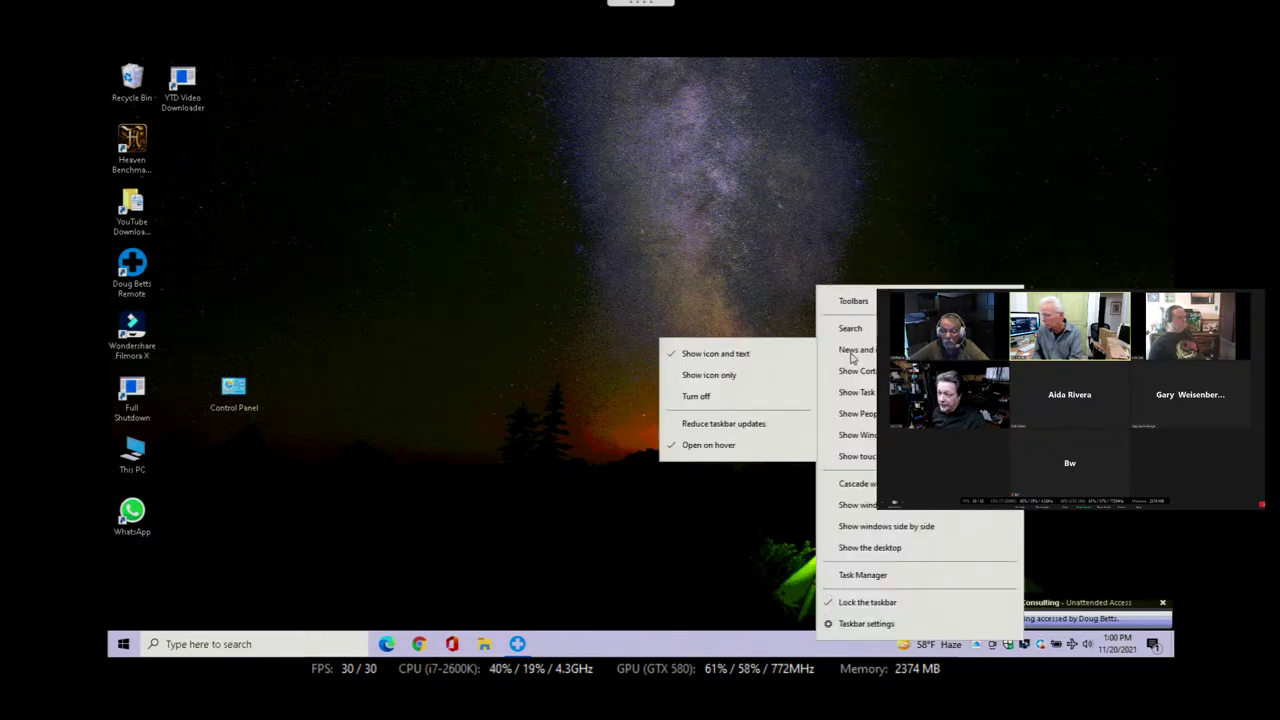
pyautogui.click(674, 447)
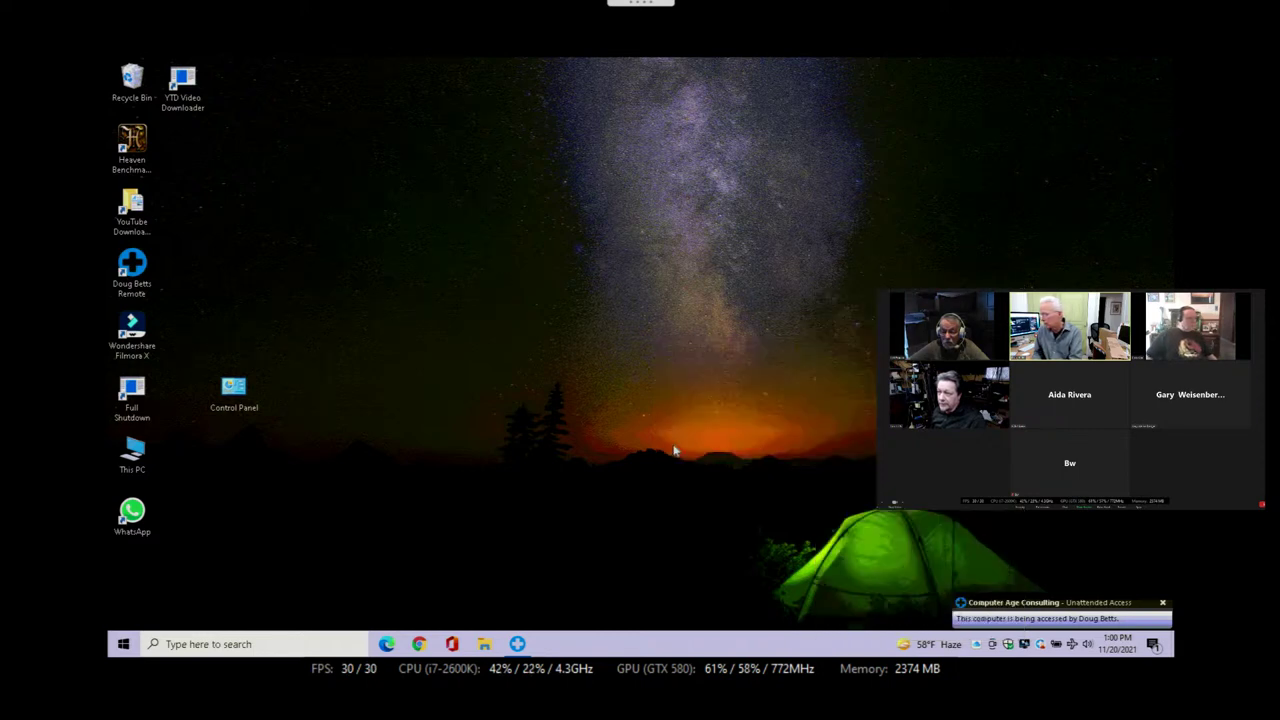
# Step: Turn off News and interests completely on the customer's taskbar
pyautogui.rightClick(828, 646)
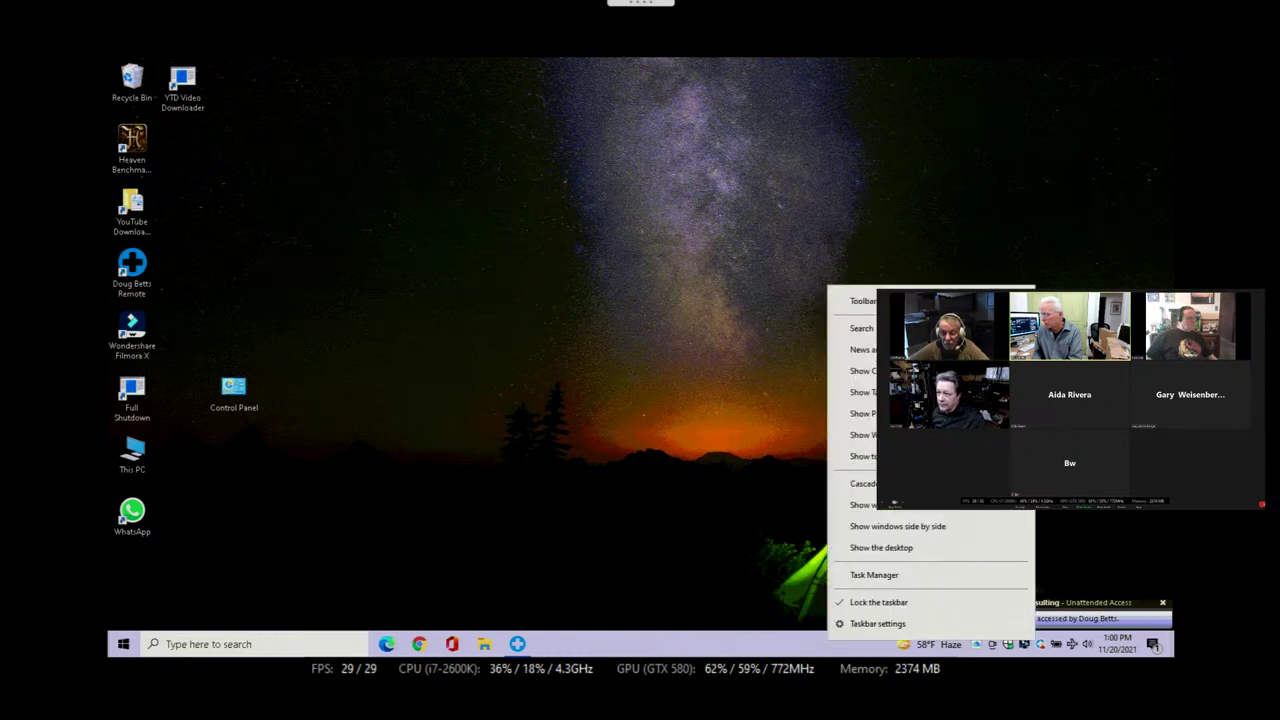
pyautogui.moveTo(828, 351)
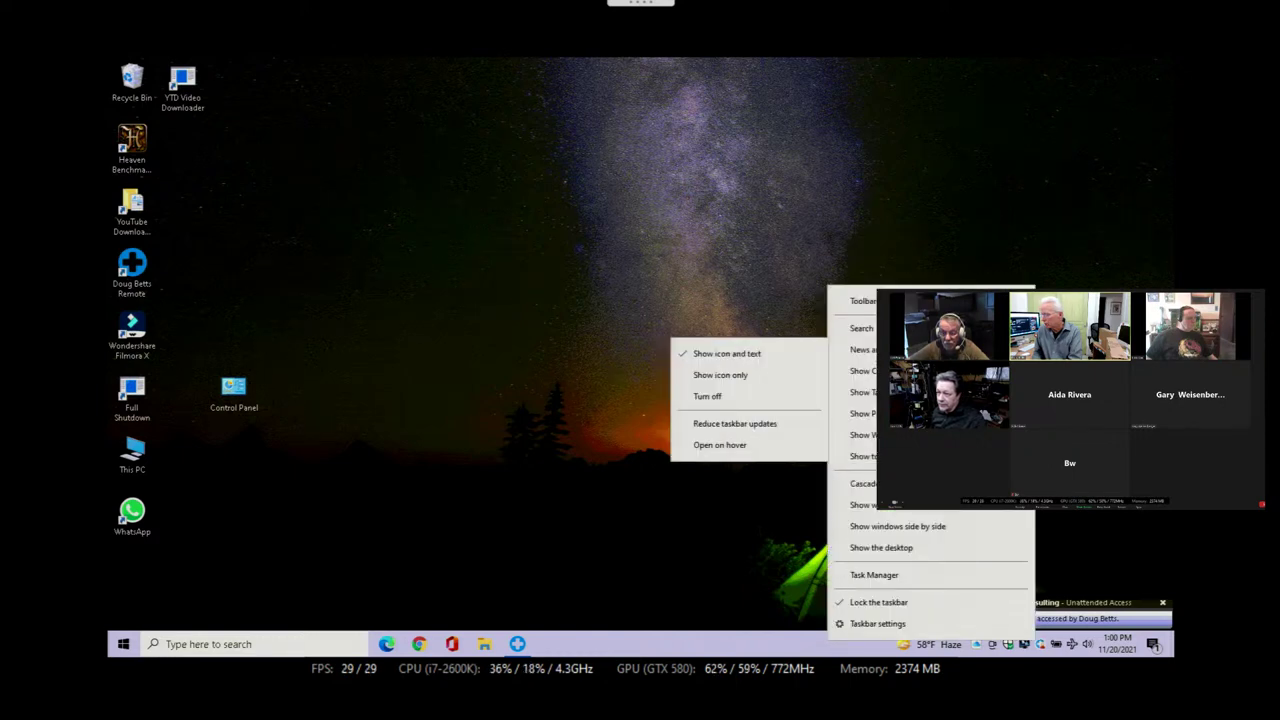
pyautogui.click(687, 356)
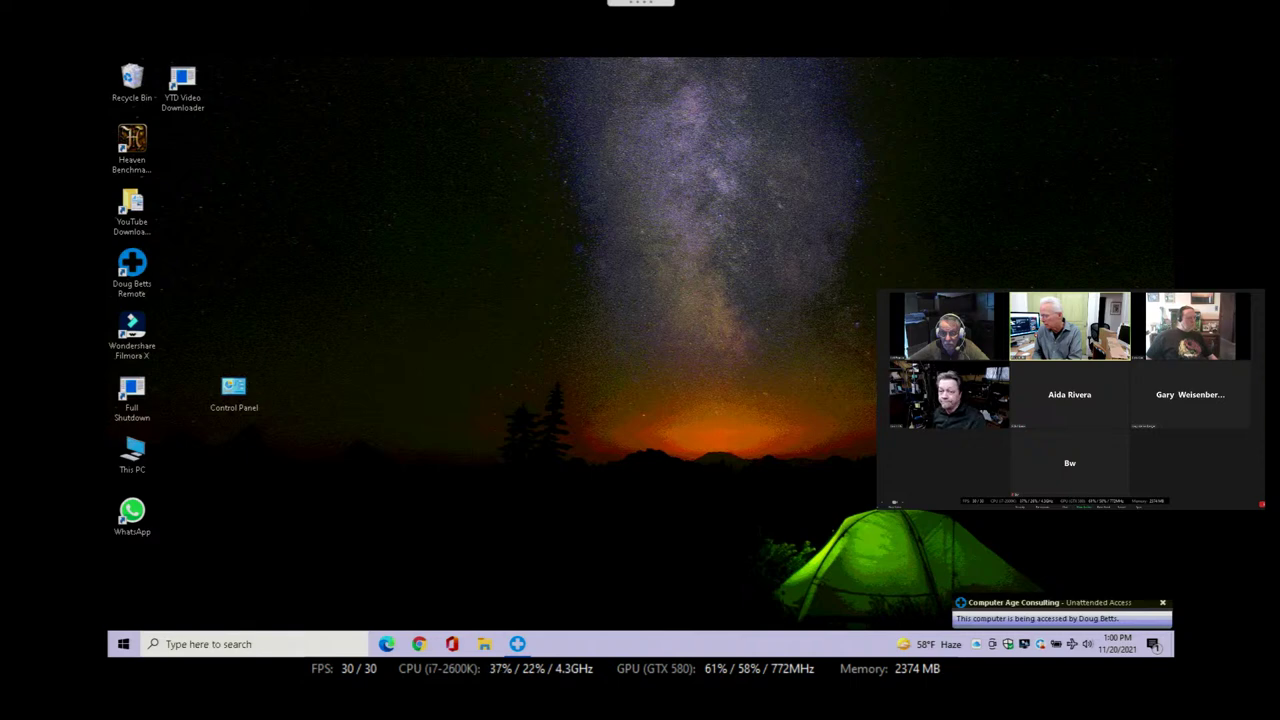
pyautogui.rightClick(835, 651)
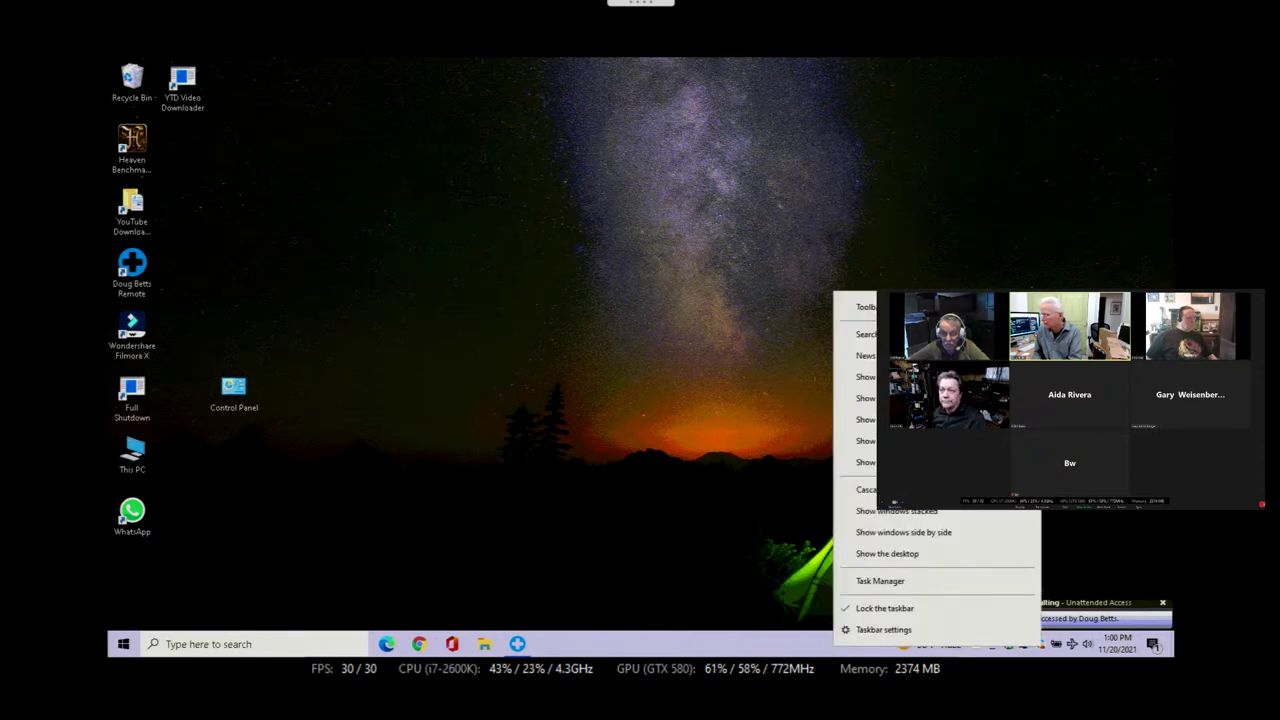
pyautogui.moveTo(864, 363)
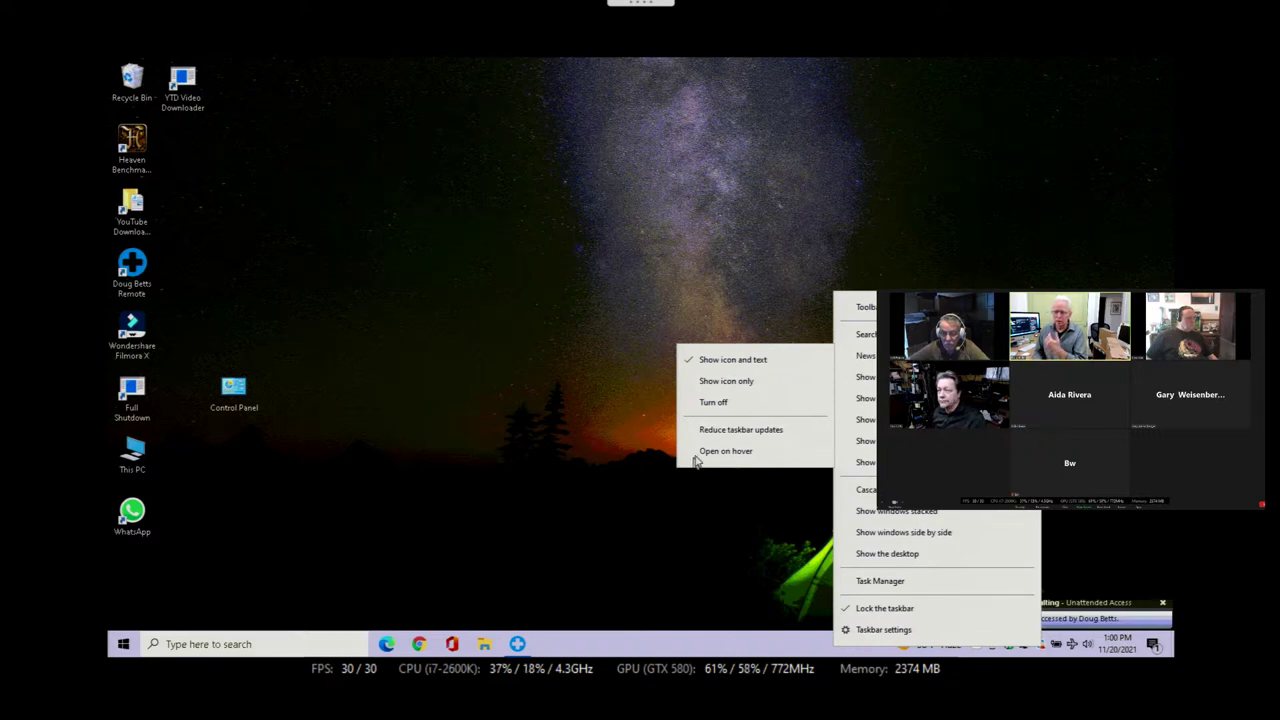
pyautogui.click(692, 405)
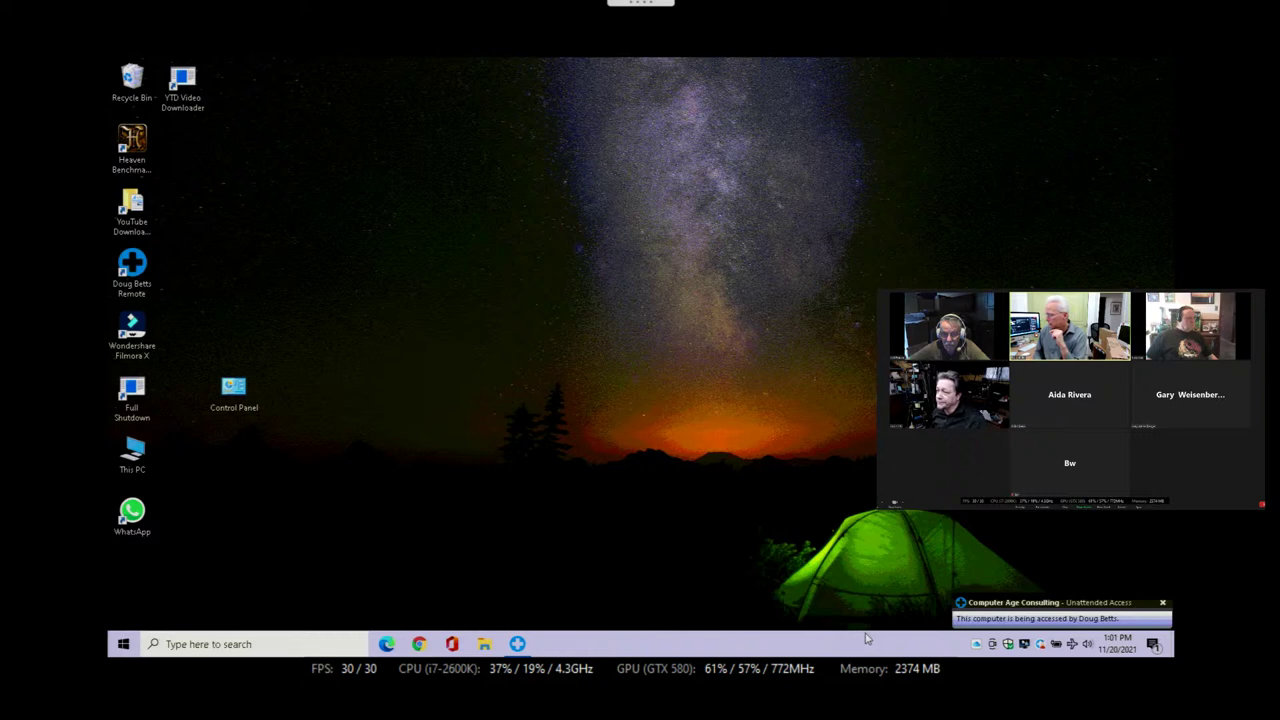
# Step: Set the connected Wi-Fi network's profile to Private in the Network & Internet settings, and leave its properties
pyautogui.rightClick(1071, 645)
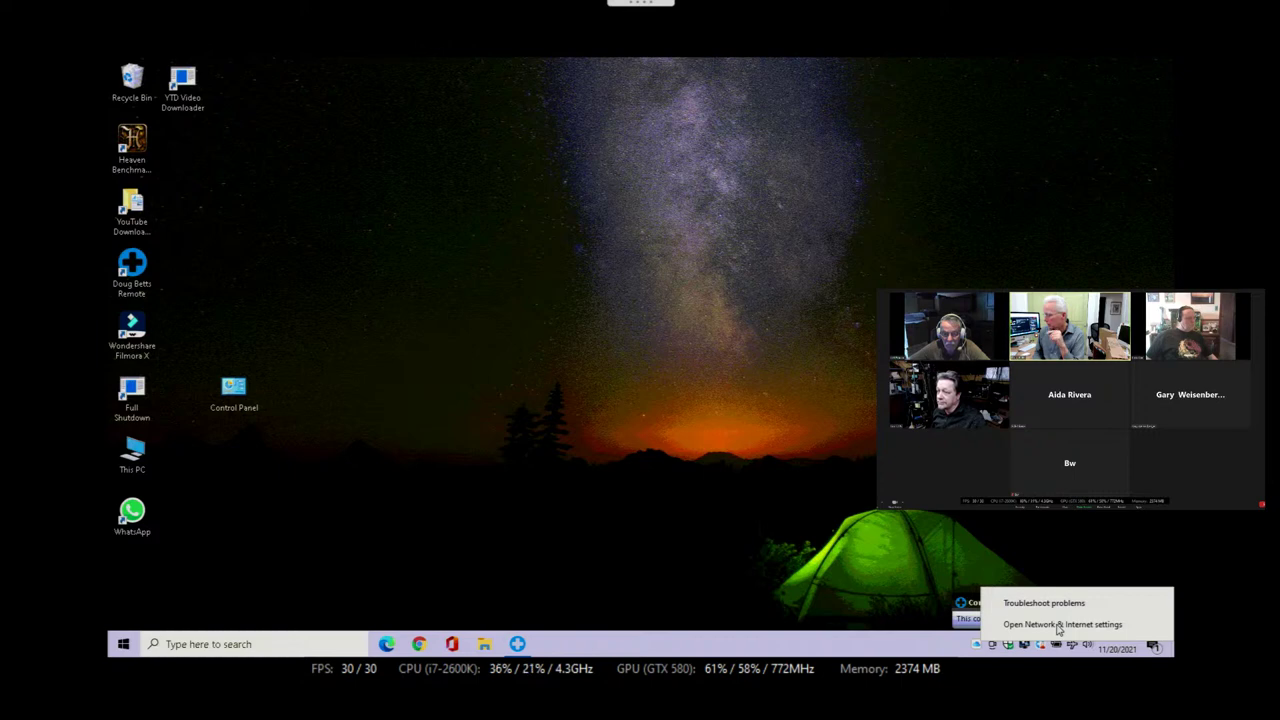
pyautogui.click(1058, 625)
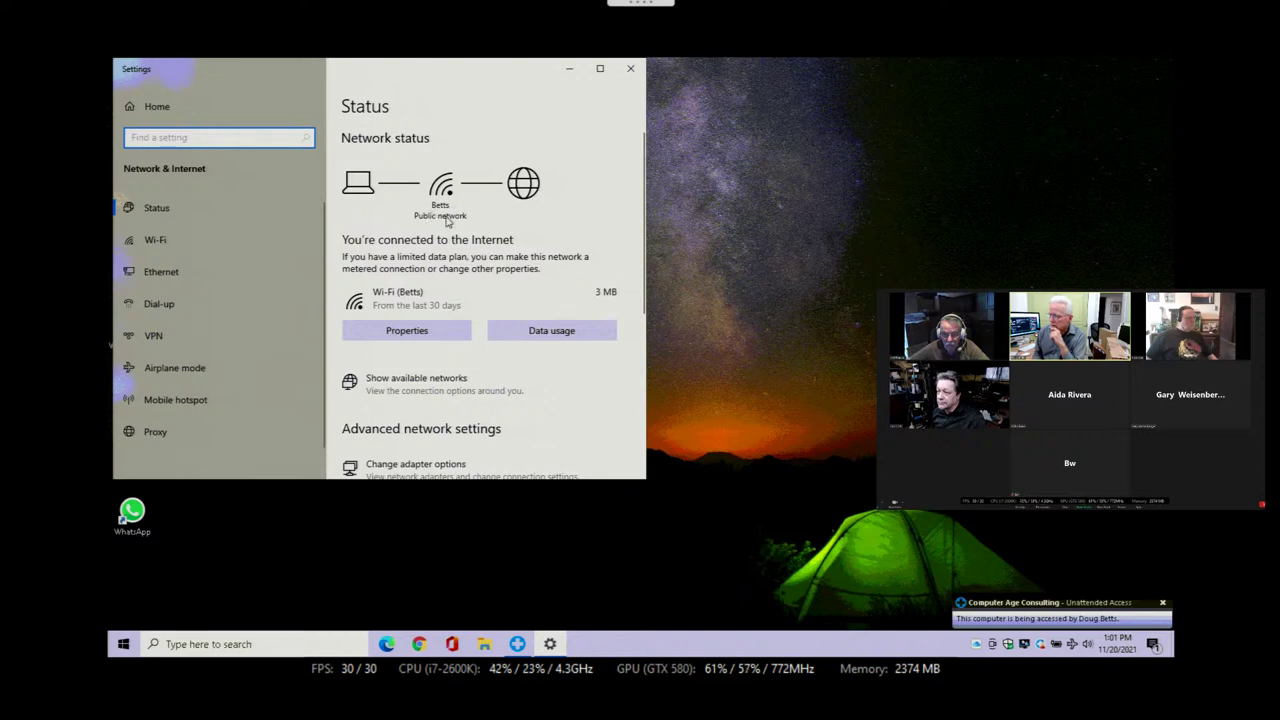
pyautogui.click(408, 335)
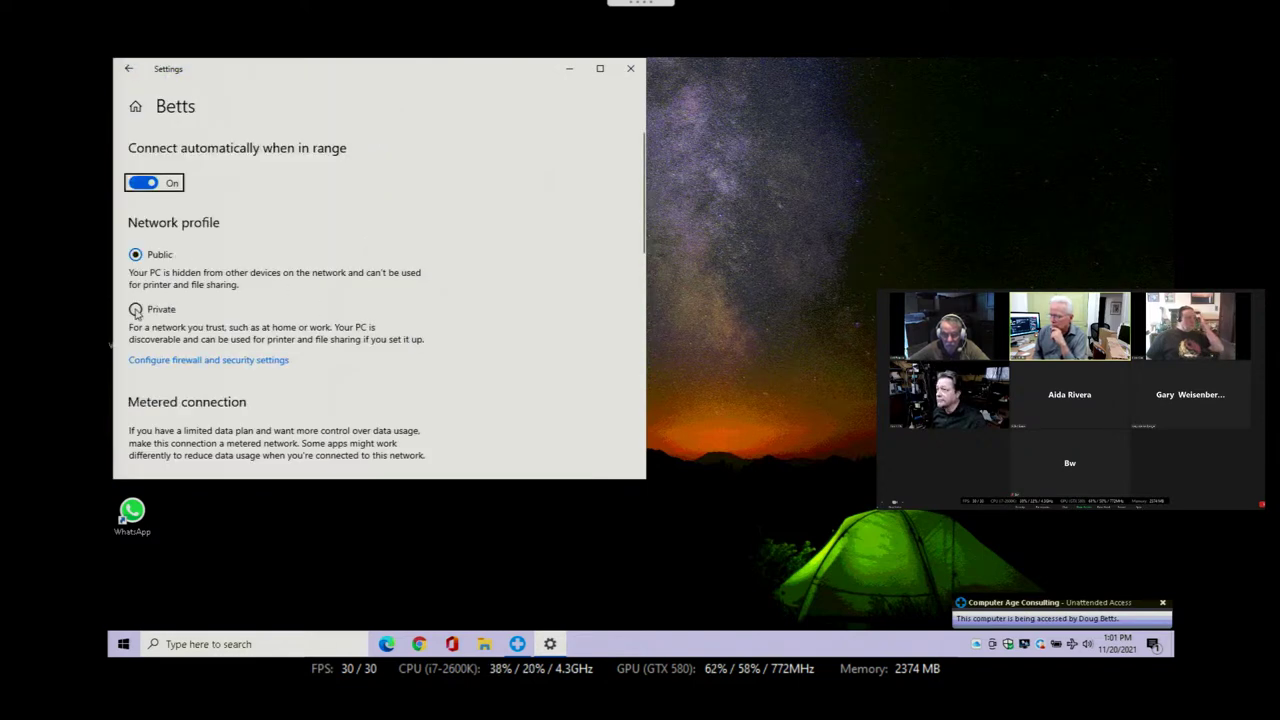
pyautogui.click(136, 309)
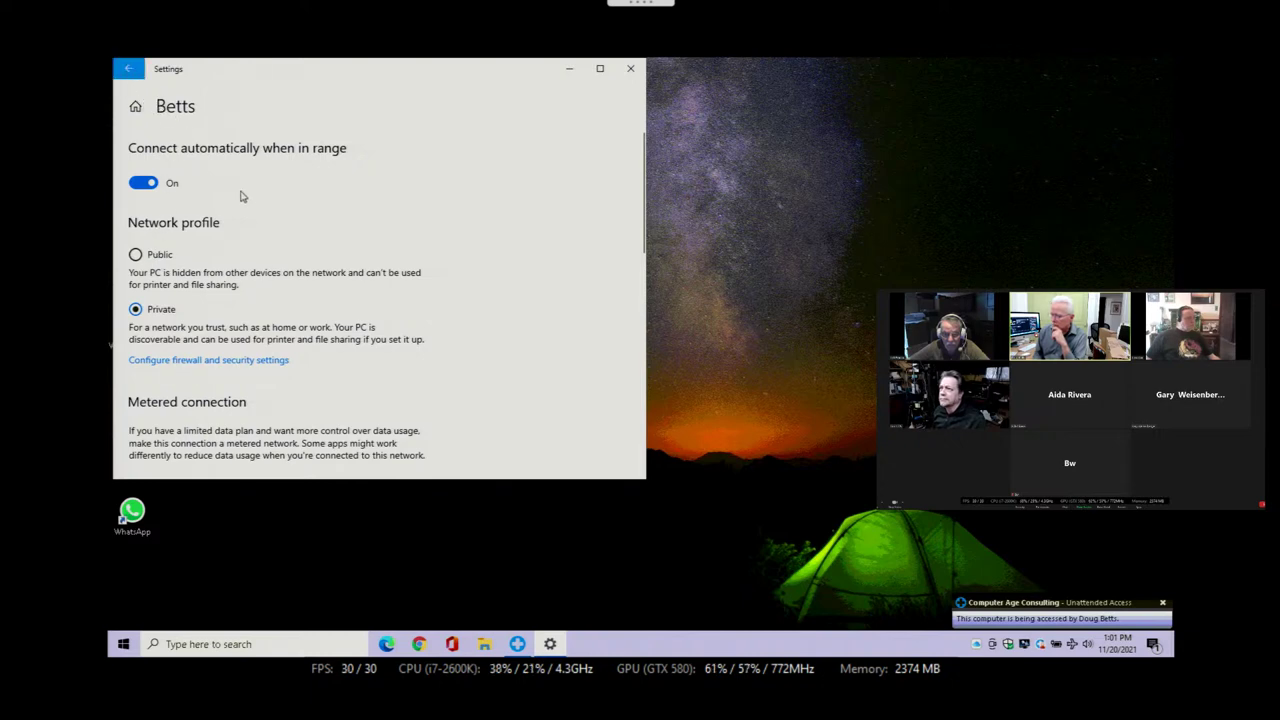
pyautogui.hotkey('alt', 'Left')
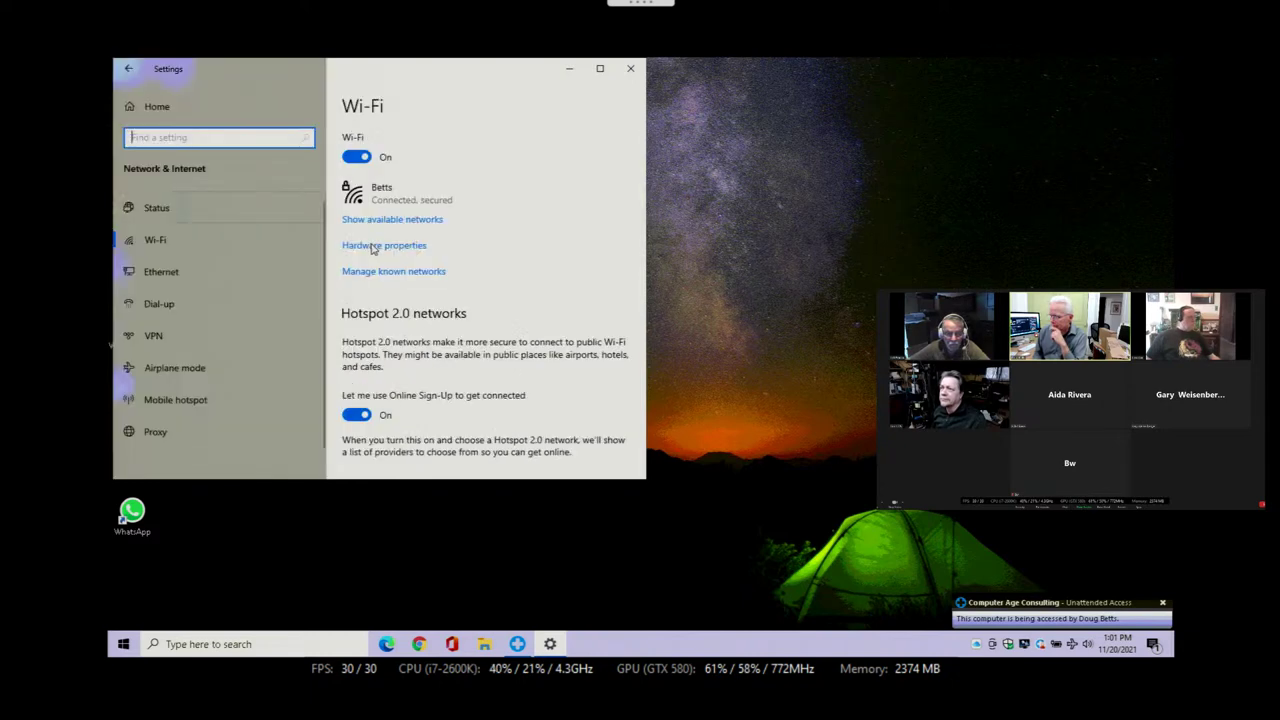
# Step: Open the network adapter options from the Wi-Fi settings and display the Wi-Fi connection's status
pyautogui.scroll(-4, 390, 365)
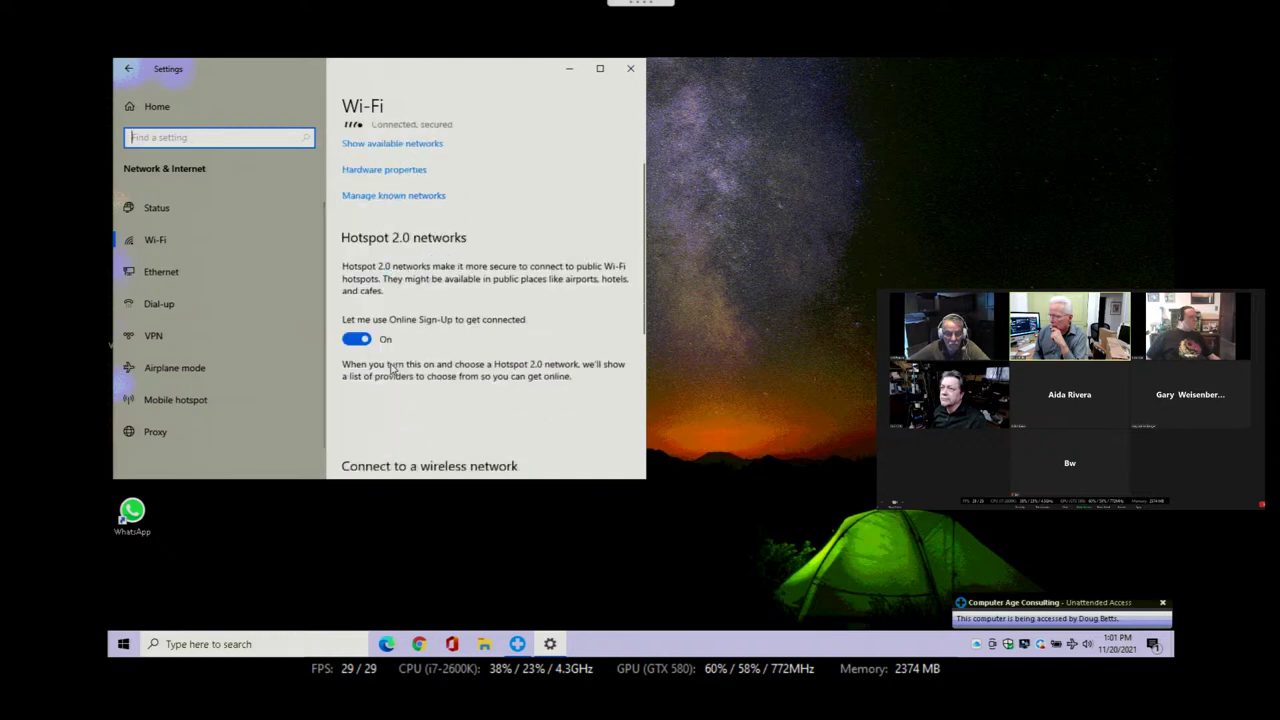
pyautogui.scroll(-3, 393, 369)
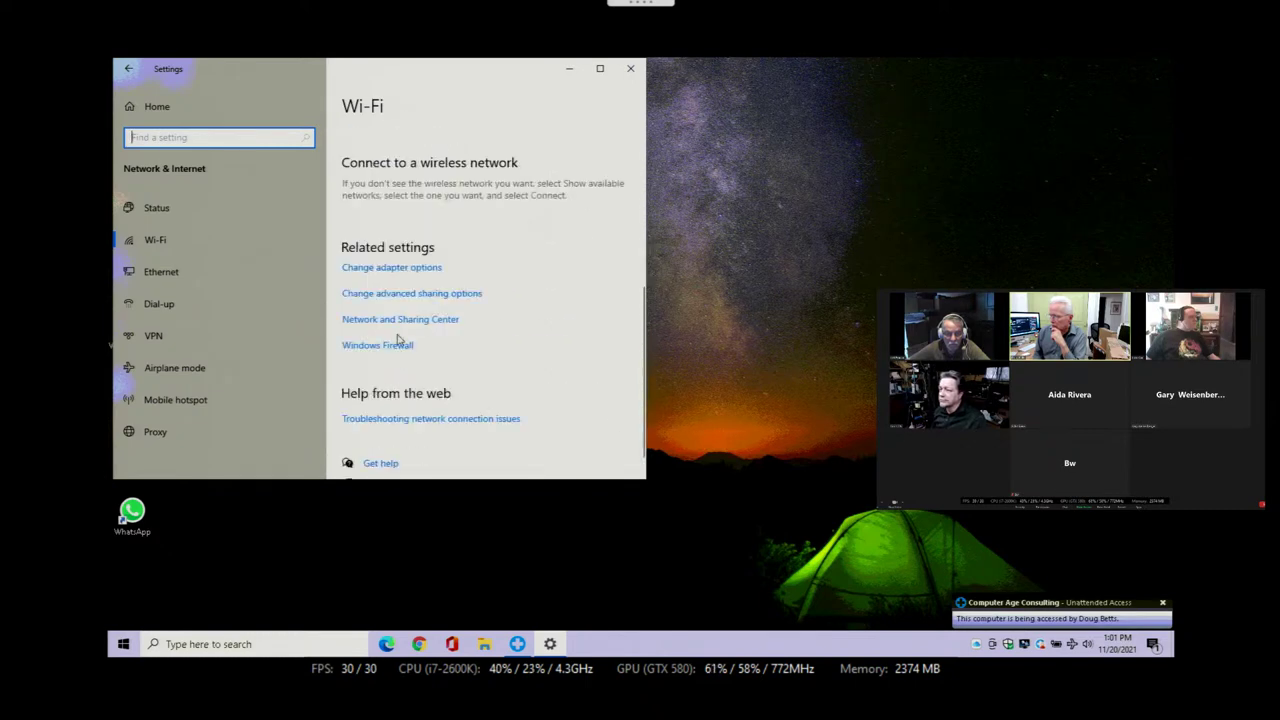
pyautogui.scroll(-1, 397, 340)
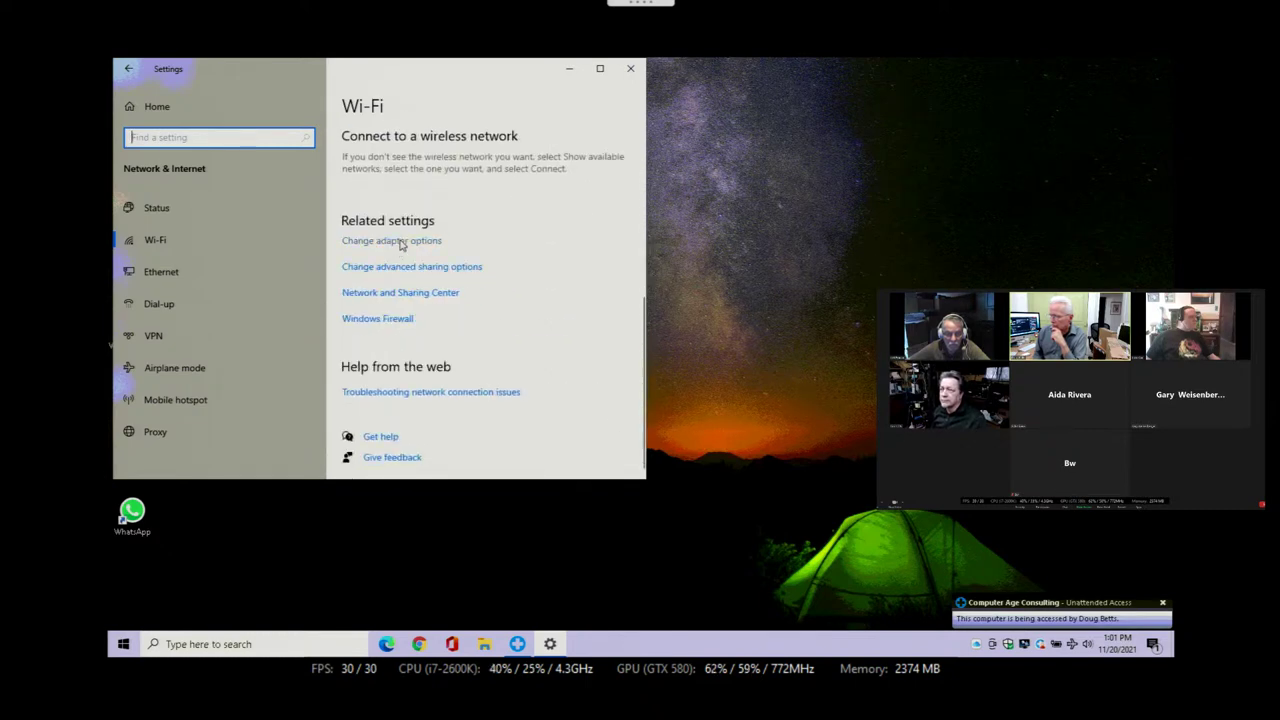
pyautogui.click(400, 245)
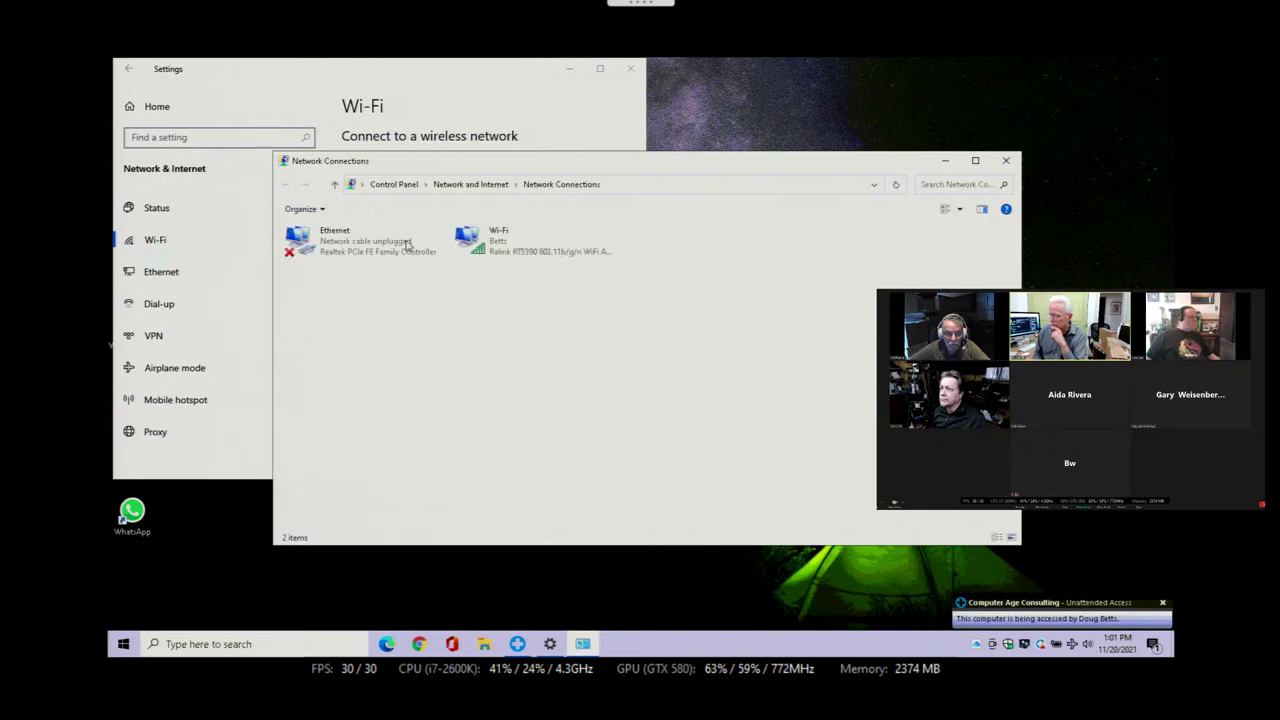
pyautogui.rightClick(500, 242)
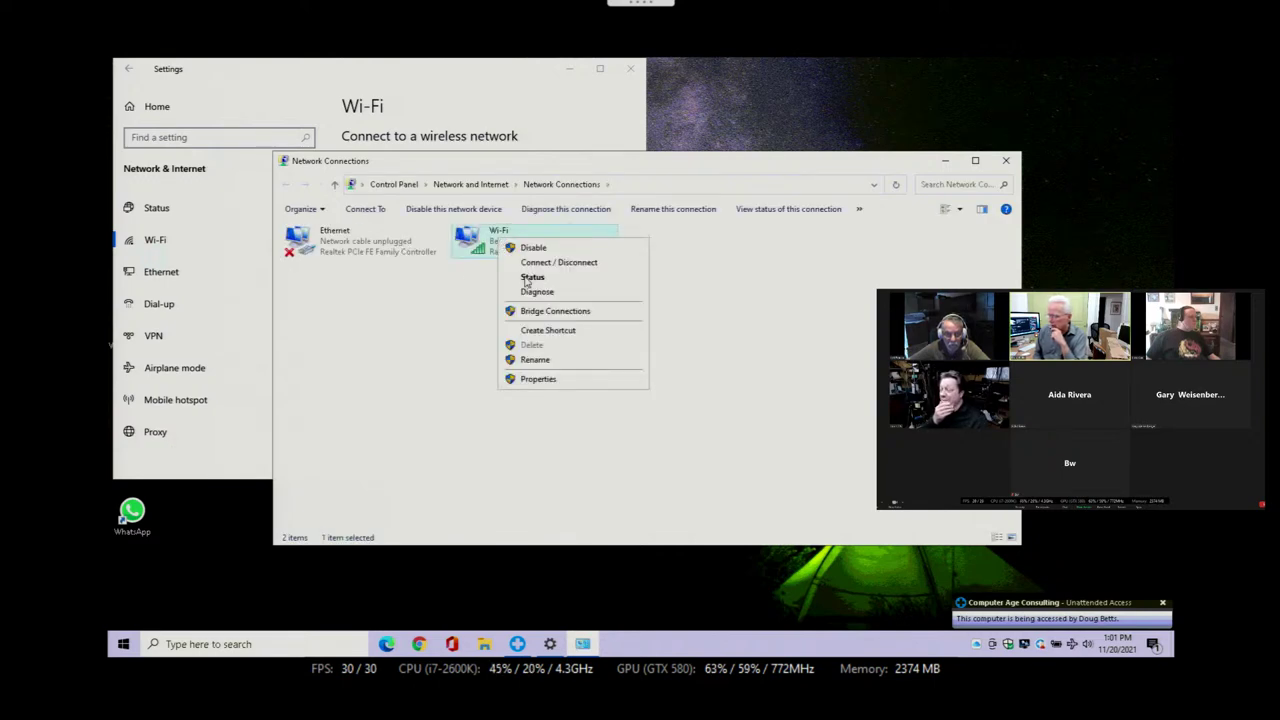
pyautogui.click(532, 277)
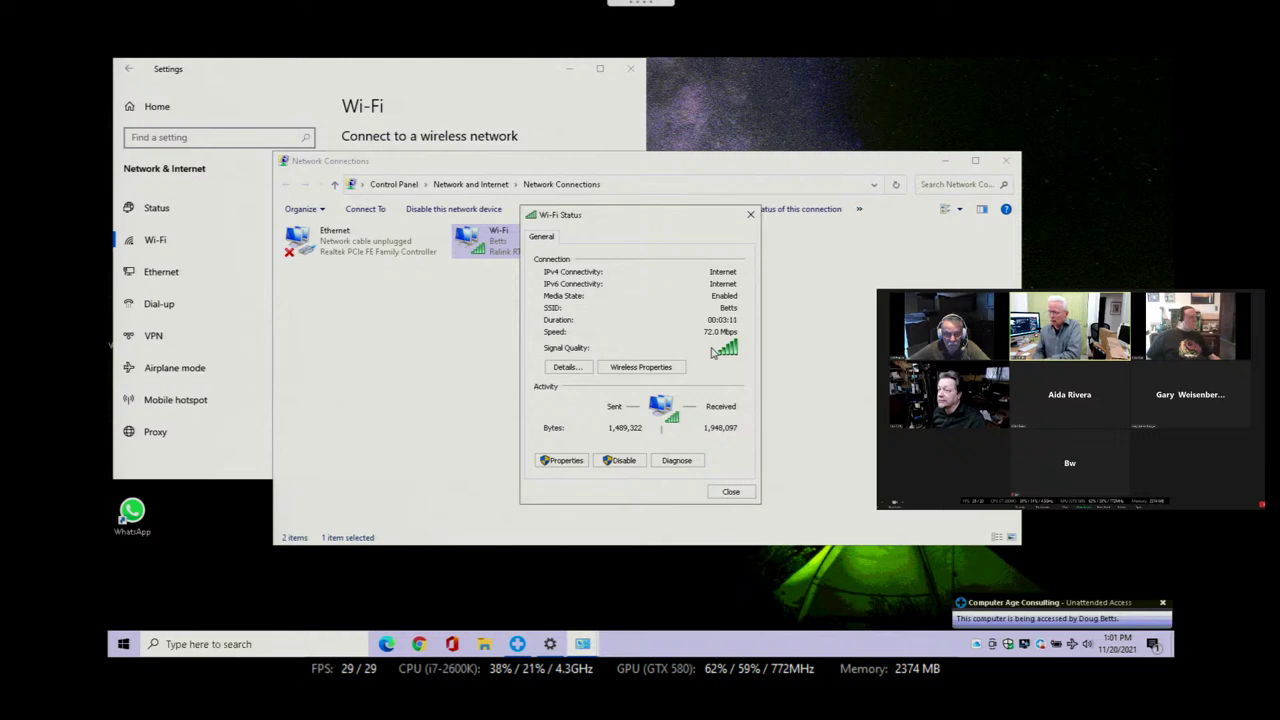
# Step: Review the Wi-Fi connection's network details, including its IP addressing and DNS servers, and close the details and status windows
pyautogui.click(574, 369)
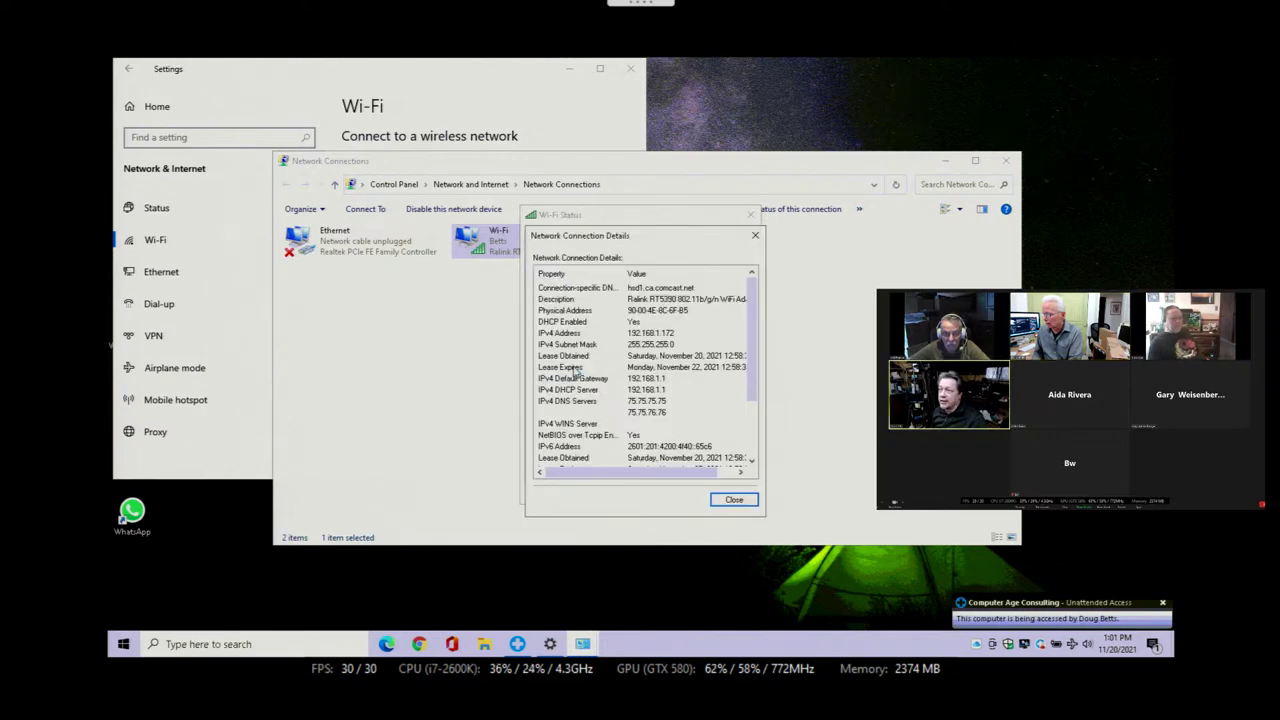
pyautogui.scroll(-1, 690, 369)
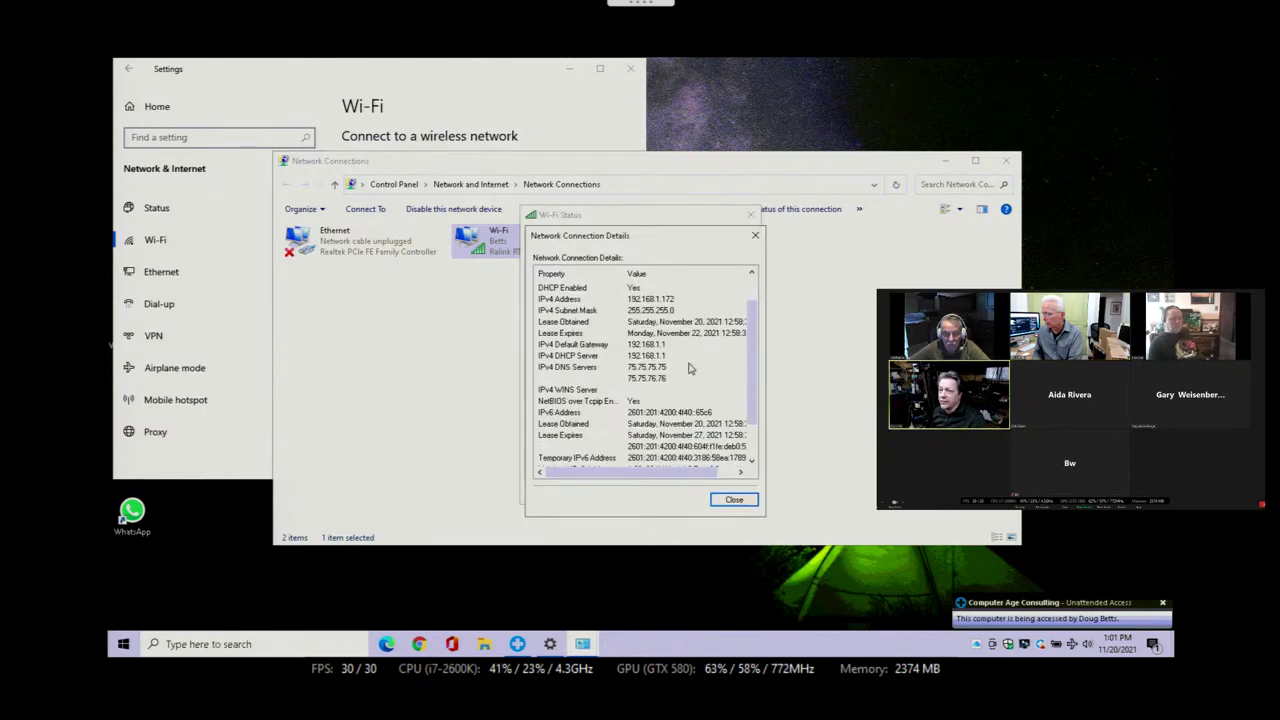
pyautogui.scroll(-1, 689, 369)
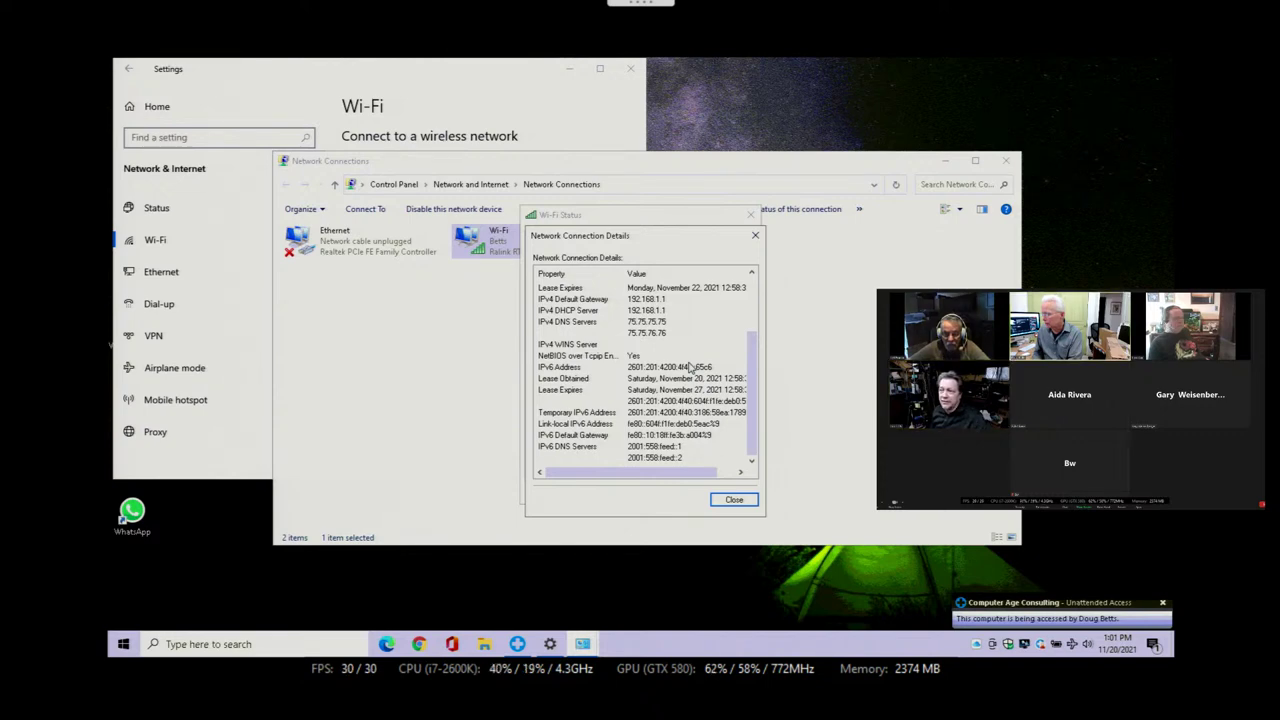
pyautogui.scroll(2, 692, 370)
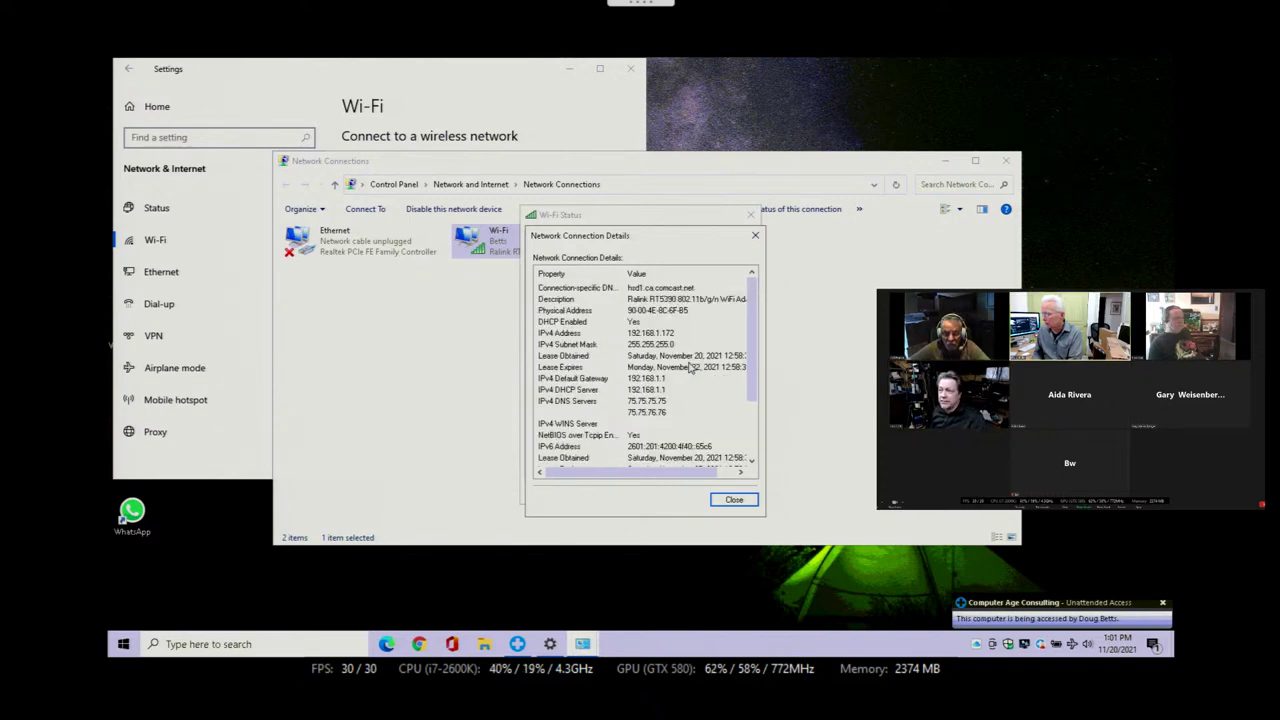
pyautogui.click(736, 500)
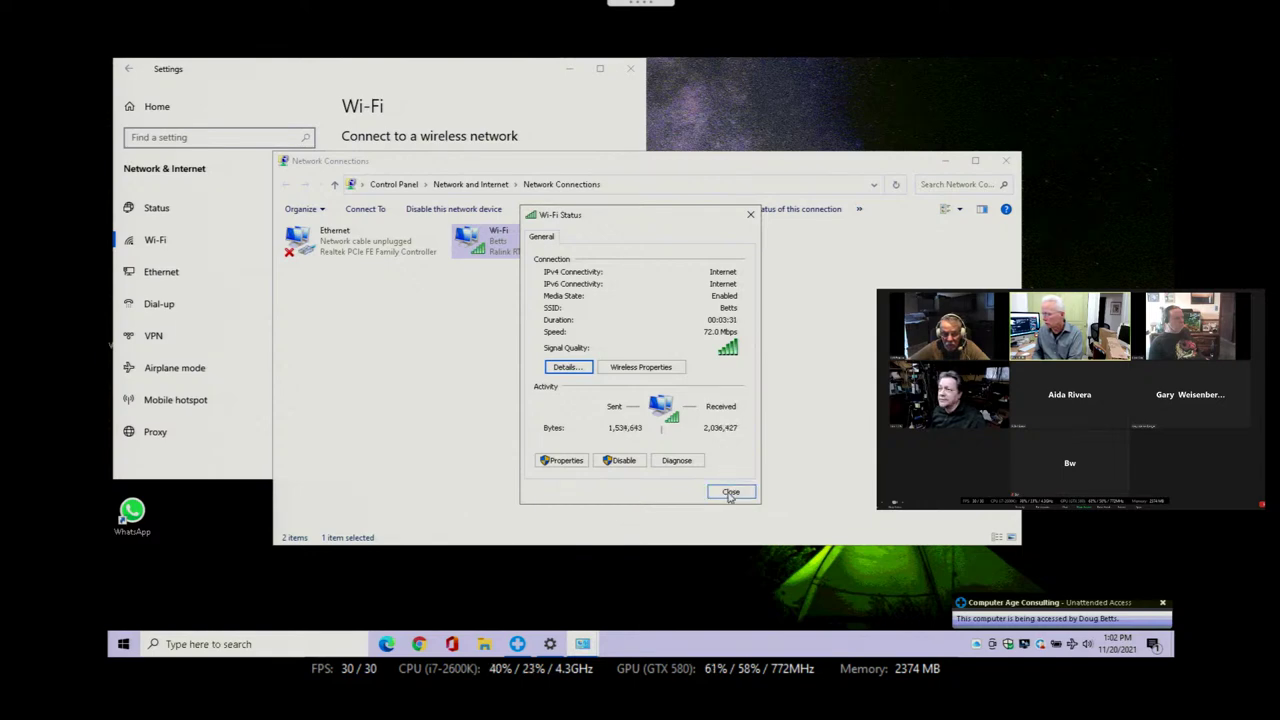
pyautogui.click(731, 493)
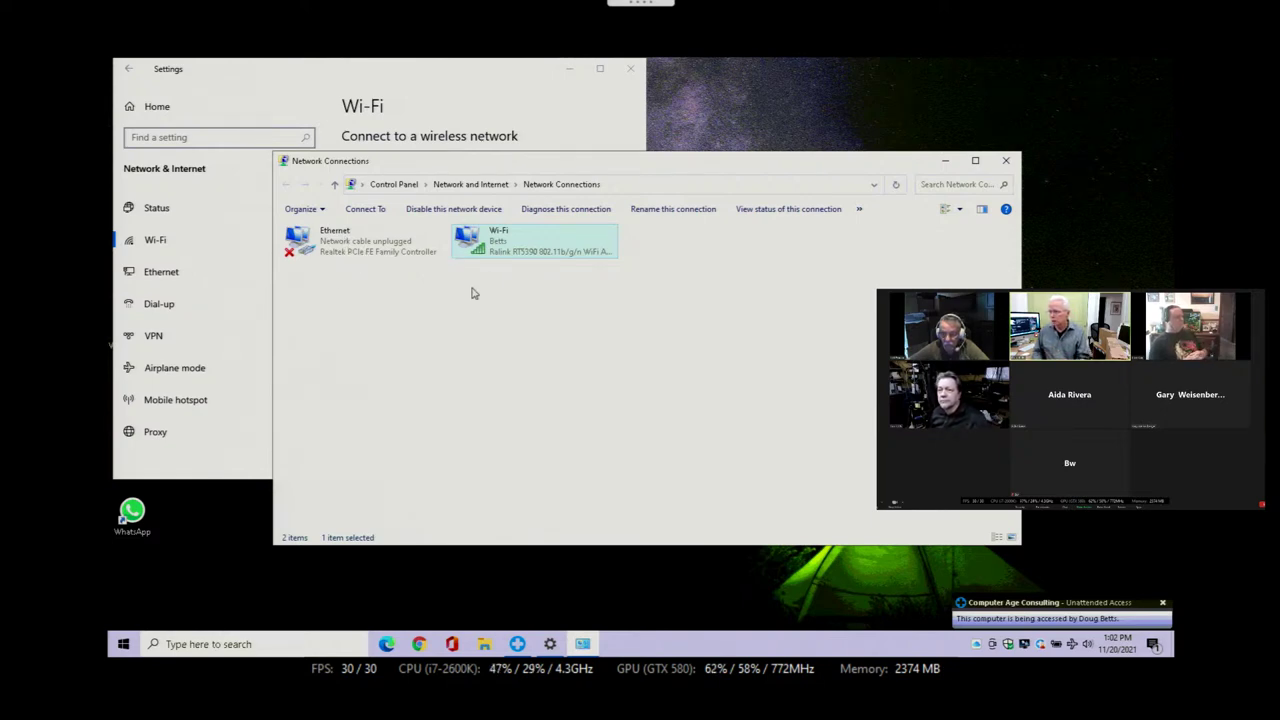
# Step: Display the Ethernet connection's status from Network Connections and place its window clear of the two adapters
pyautogui.moveTo(577, 165); pyautogui.dragTo(577, 139)
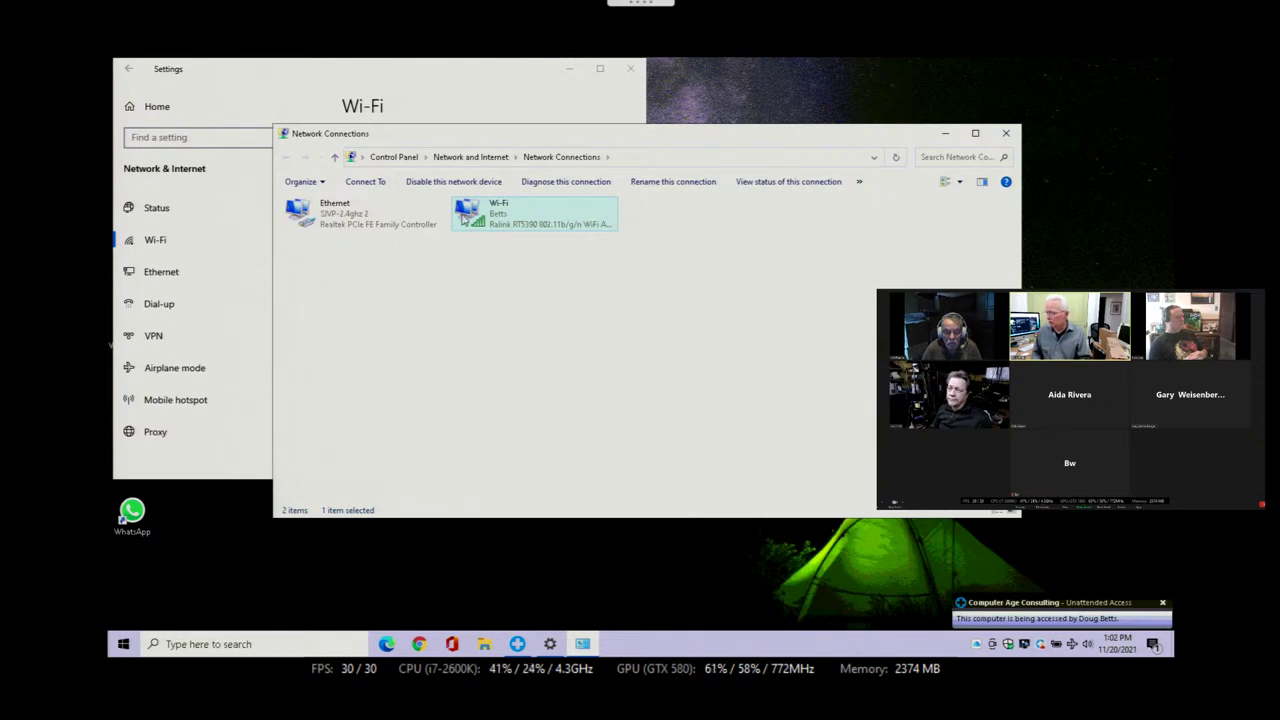
pyautogui.moveTo(502, 143); pyautogui.dragTo(498, 158)
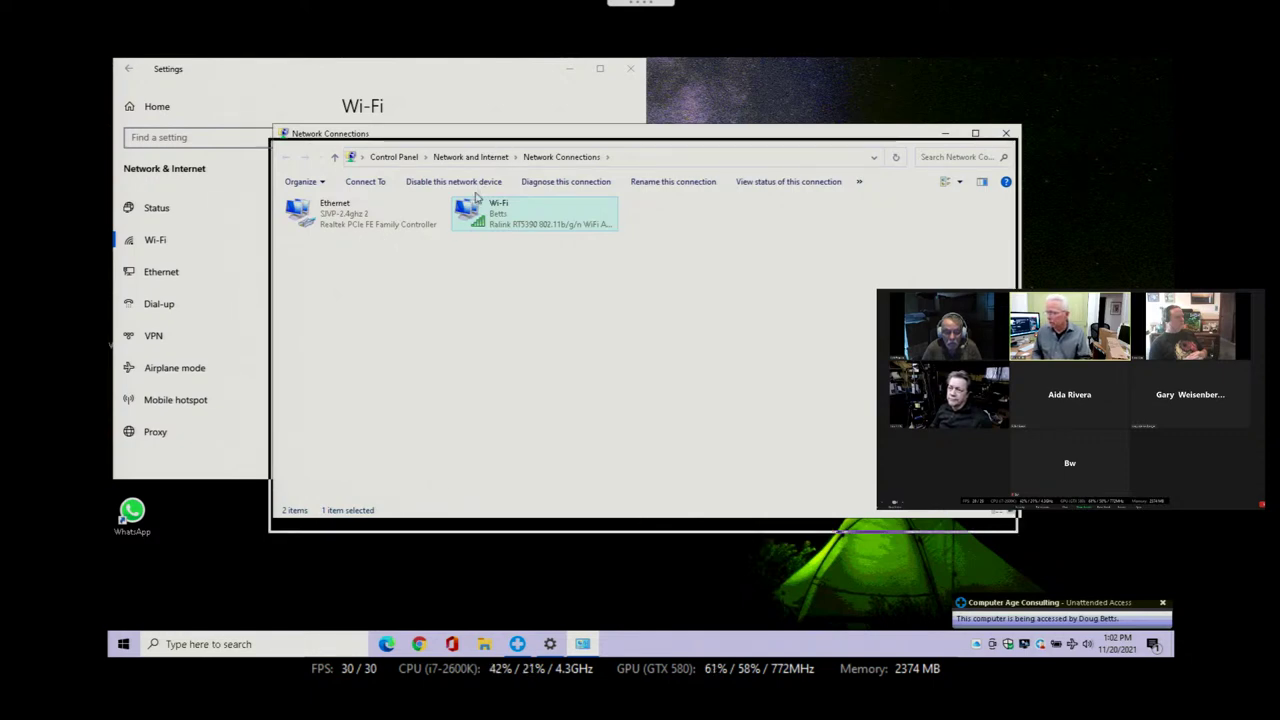
pyautogui.rightClick(342, 229)
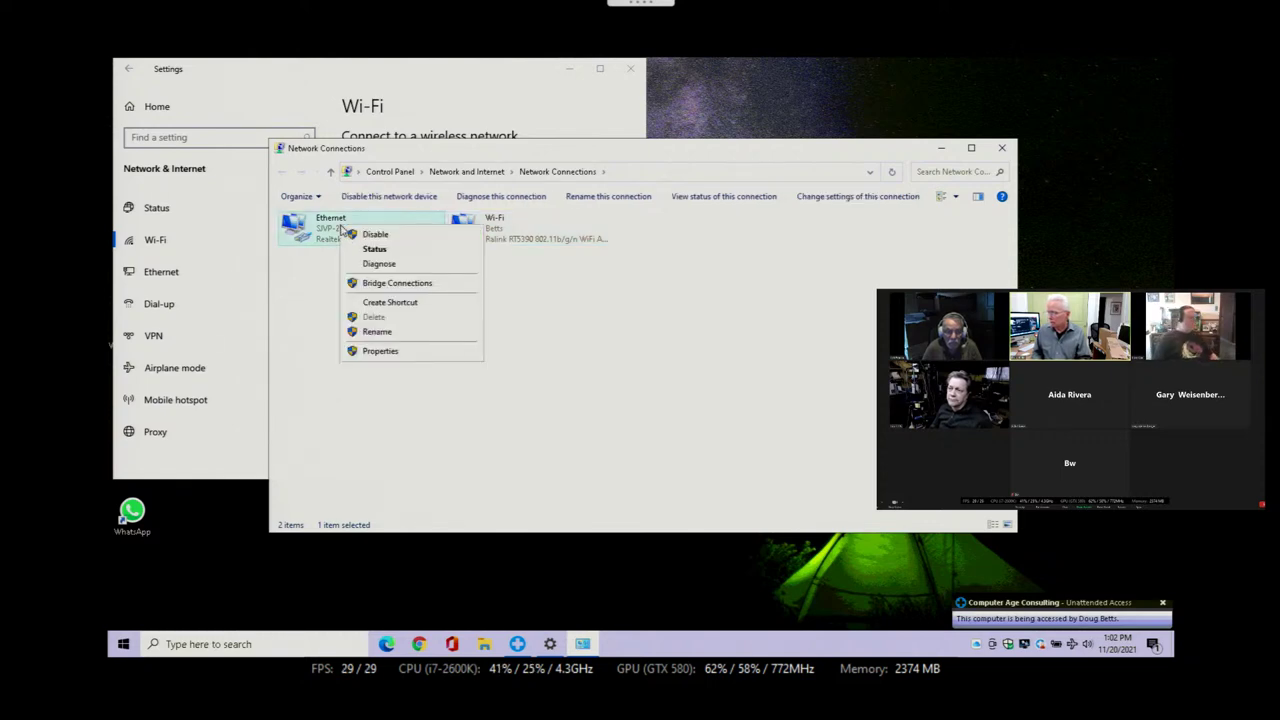
pyautogui.click(376, 250)
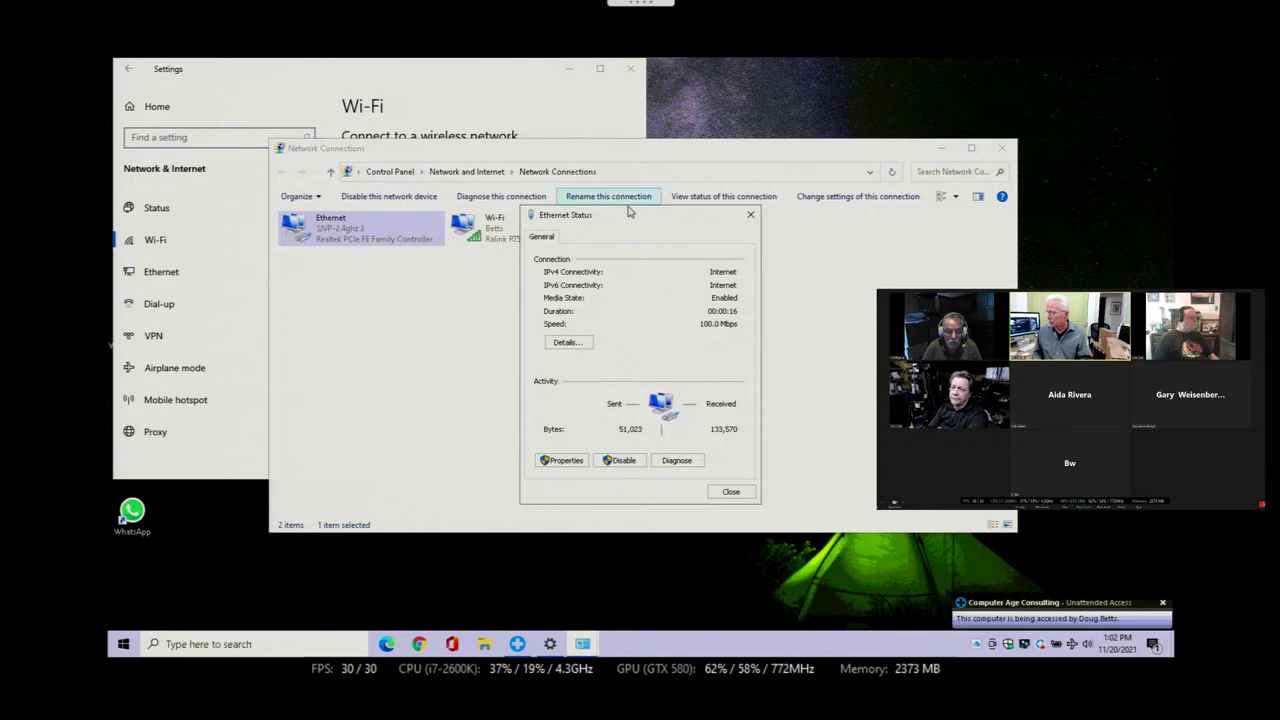
pyautogui.moveTo(507, 243); pyautogui.dragTo(312, 274)
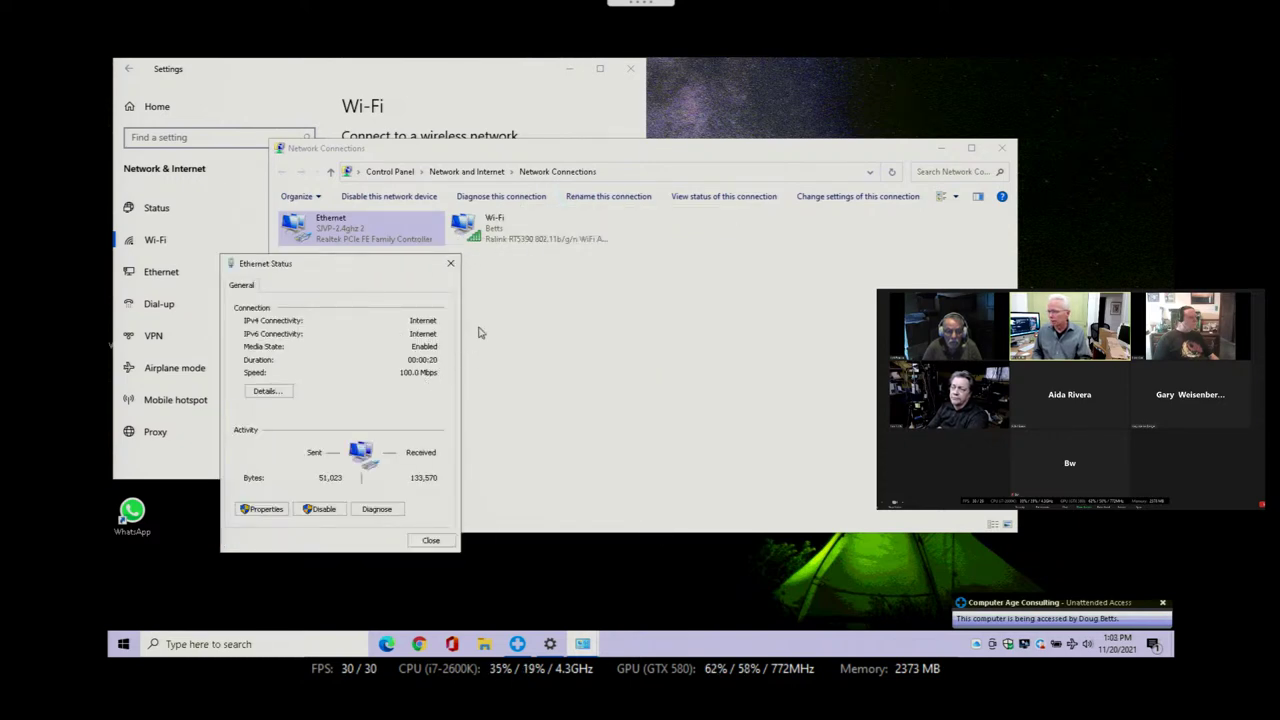
# Step: Display the Wi-Fi connection's status and align the Ethernet status window beside it to compare the two connections
pyautogui.rightClick(494, 227)
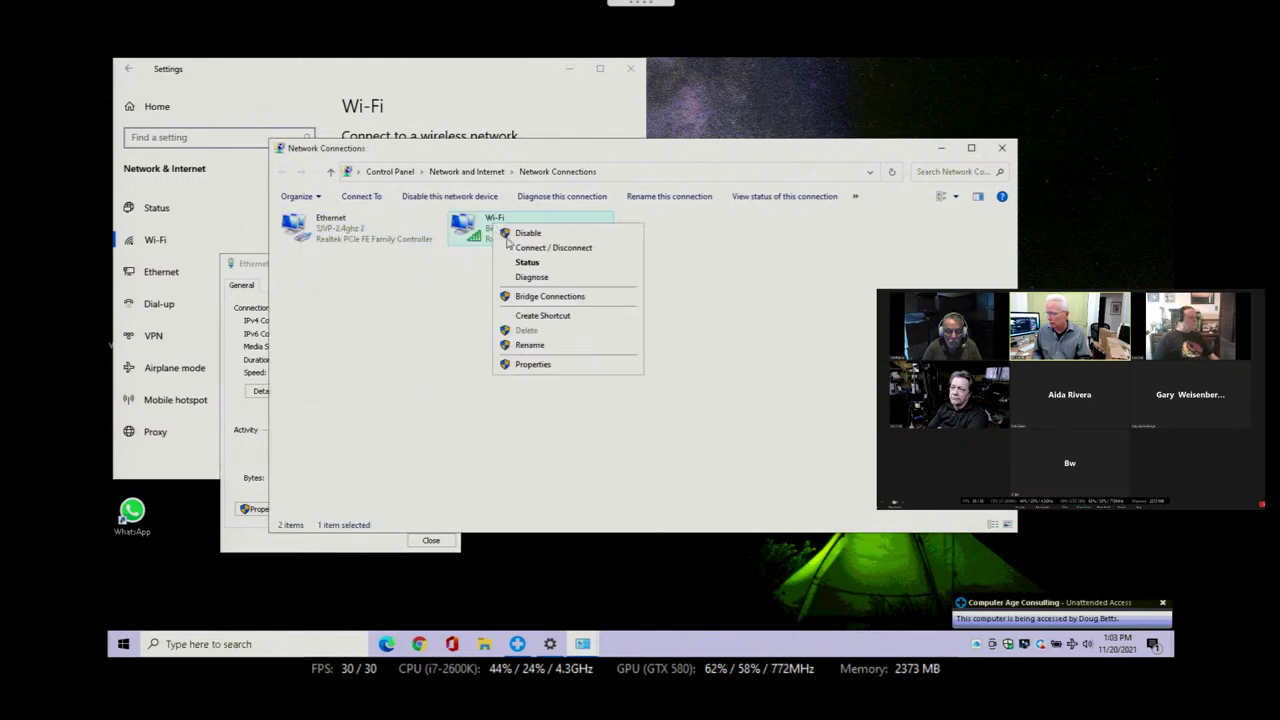
pyautogui.click(533, 369)
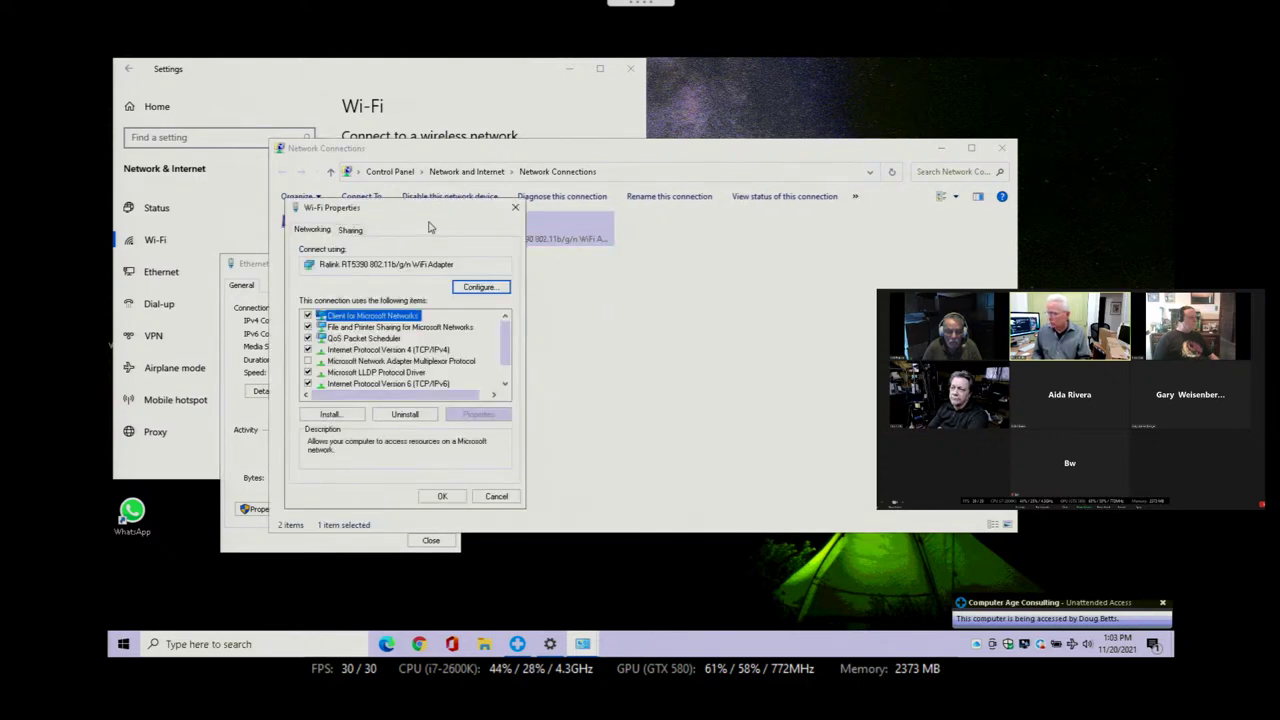
pyautogui.click(515, 208)
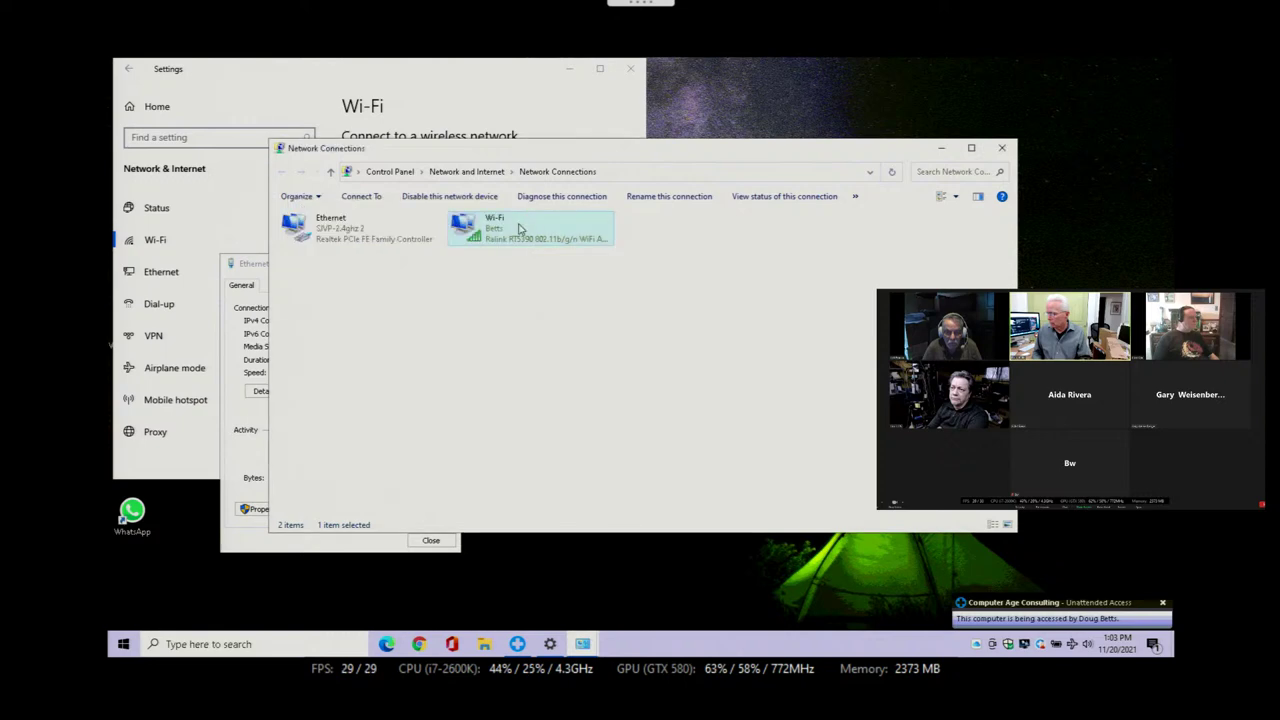
pyautogui.rightClick(519, 229)
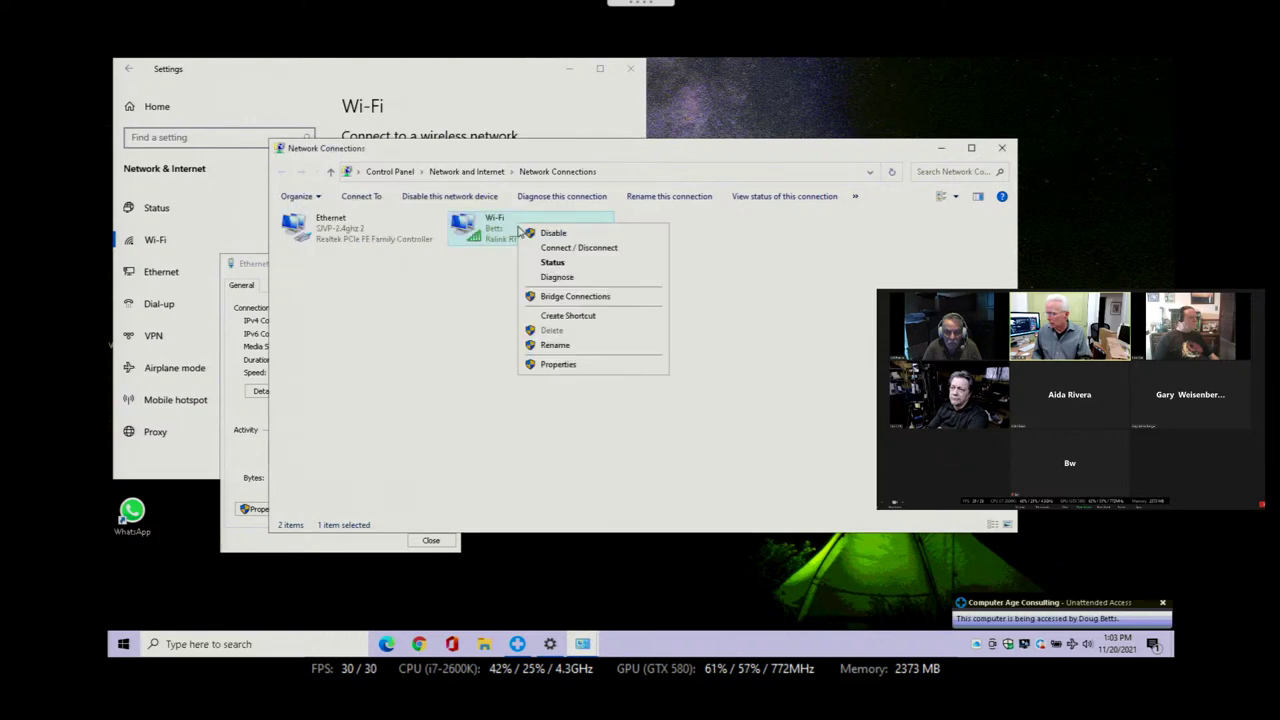
pyautogui.click(552, 263)
pyautogui.click(246, 420)
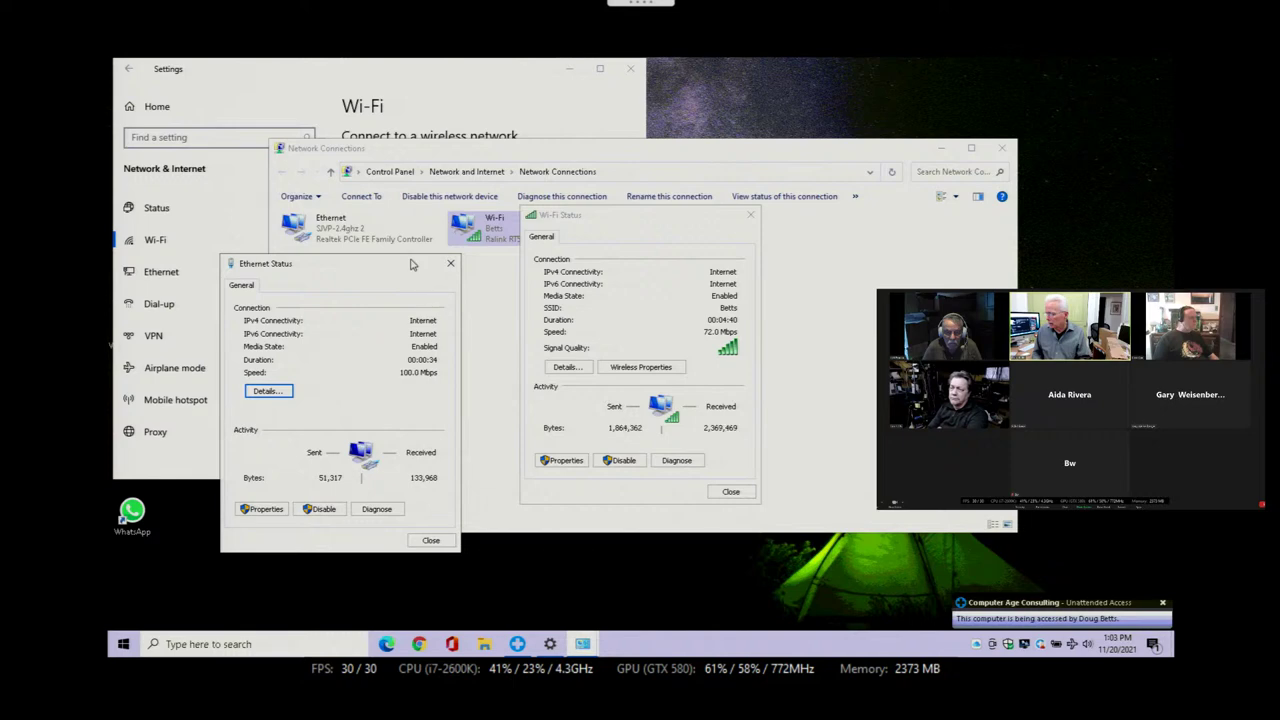
pyautogui.moveTo(410, 268); pyautogui.dragTo(462, 214)
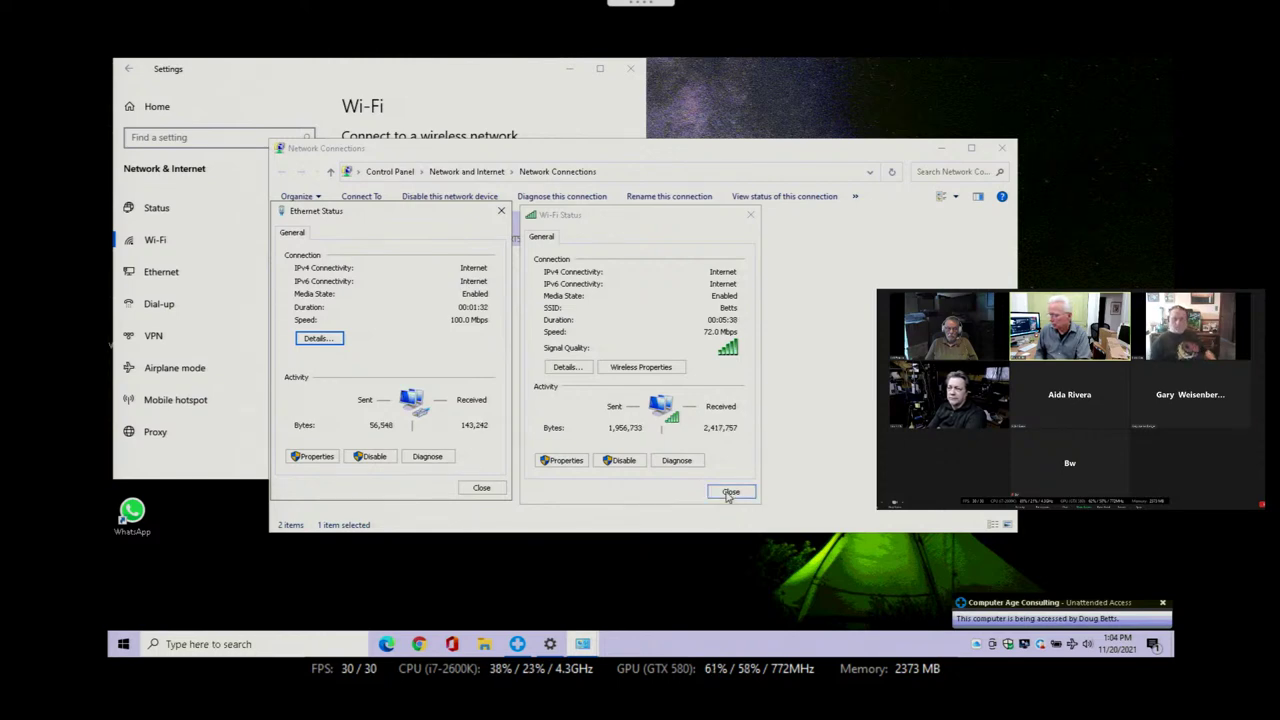
# Step: Review the available and connected networks from the customer's taskbar and check the connections' internet access summary
pyautogui.rightClick(1070, 648)
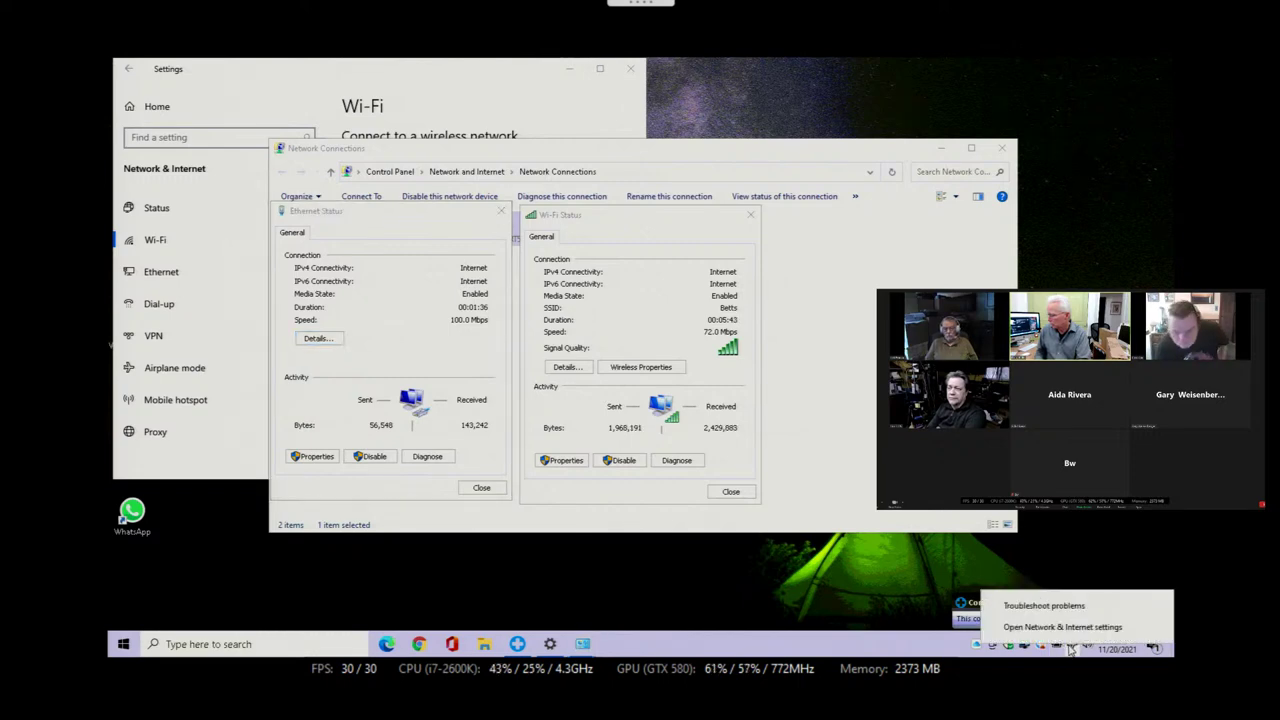
pyautogui.press('Escape')
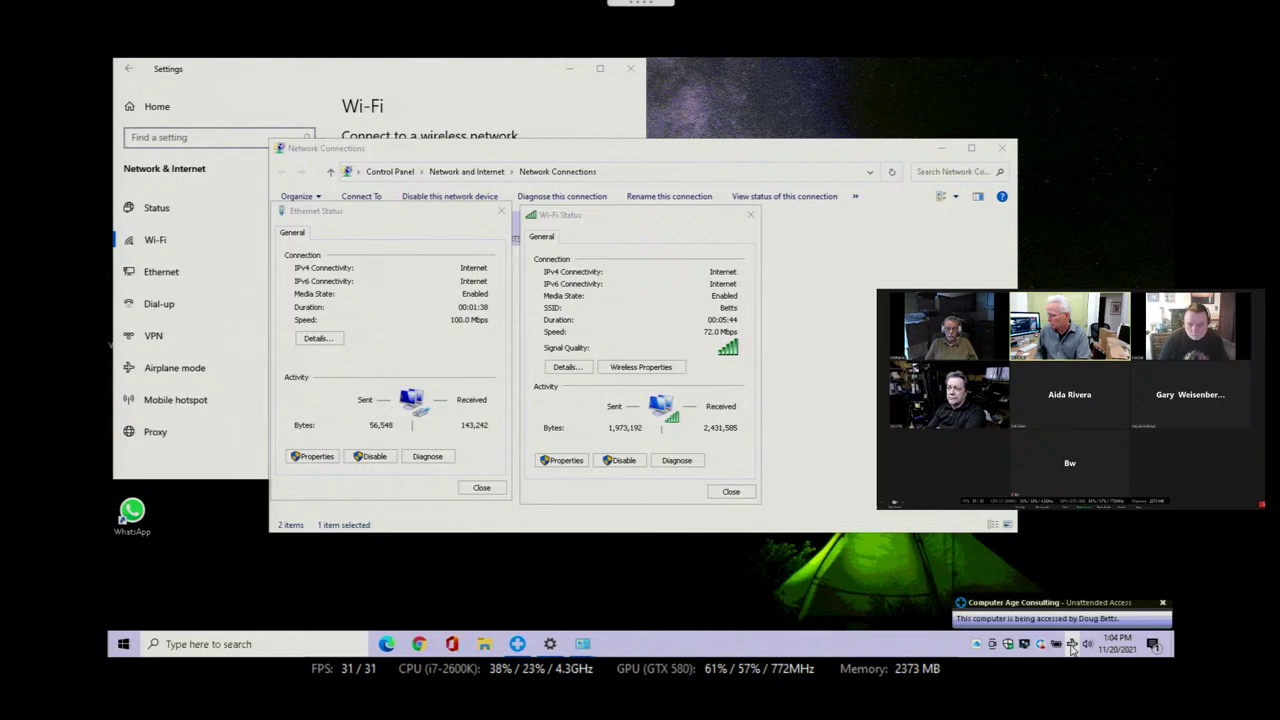
pyautogui.click(1071, 646)
pyautogui.click(1071, 646)
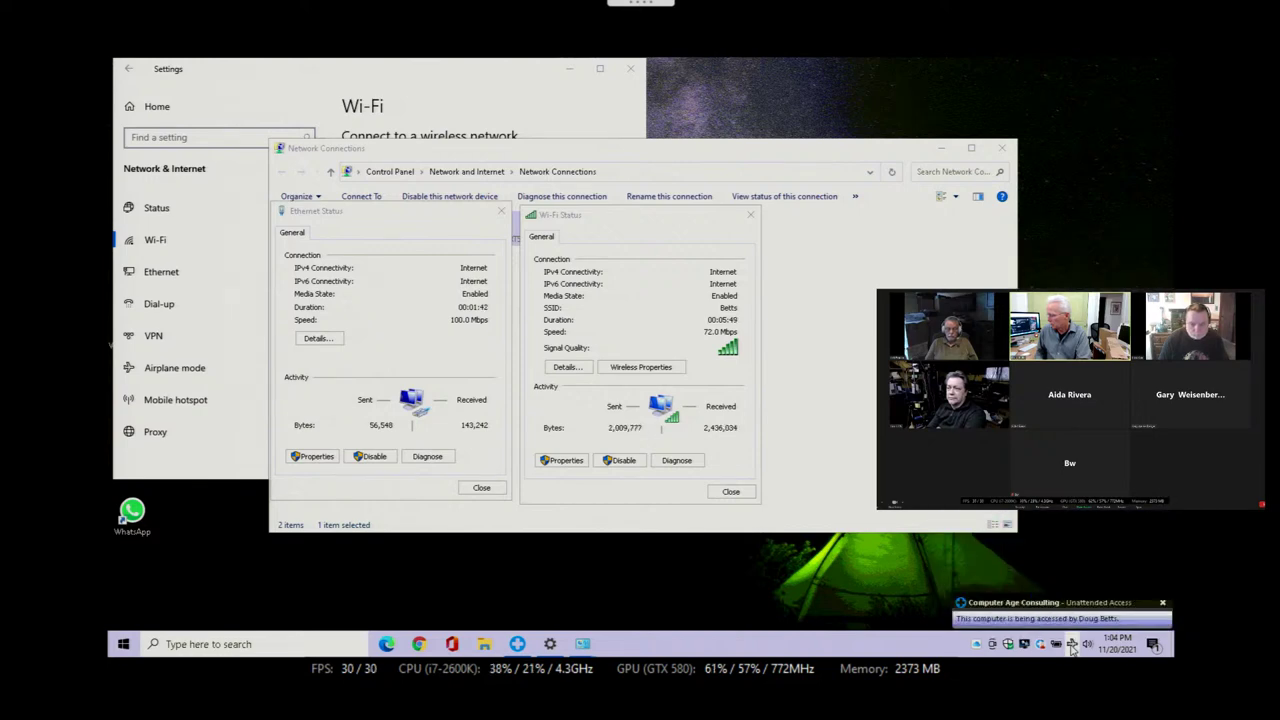
pyautogui.click(1071, 646)
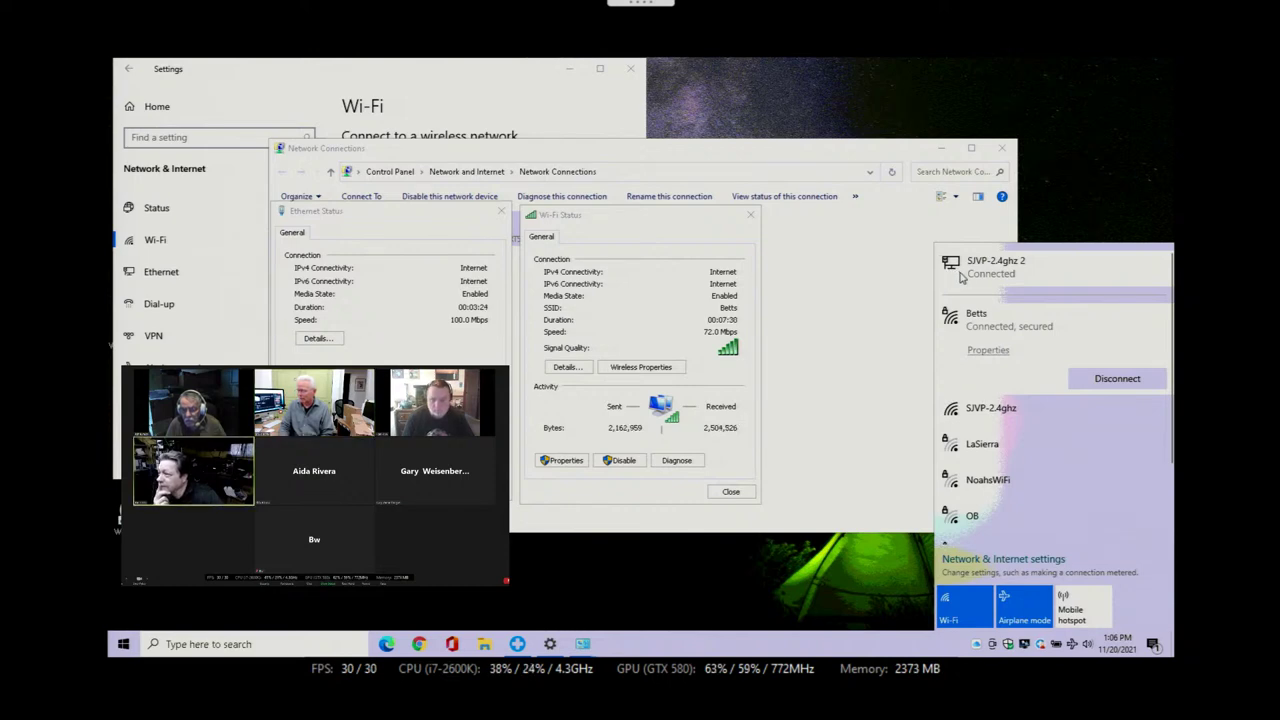
pyautogui.click(828, 348)
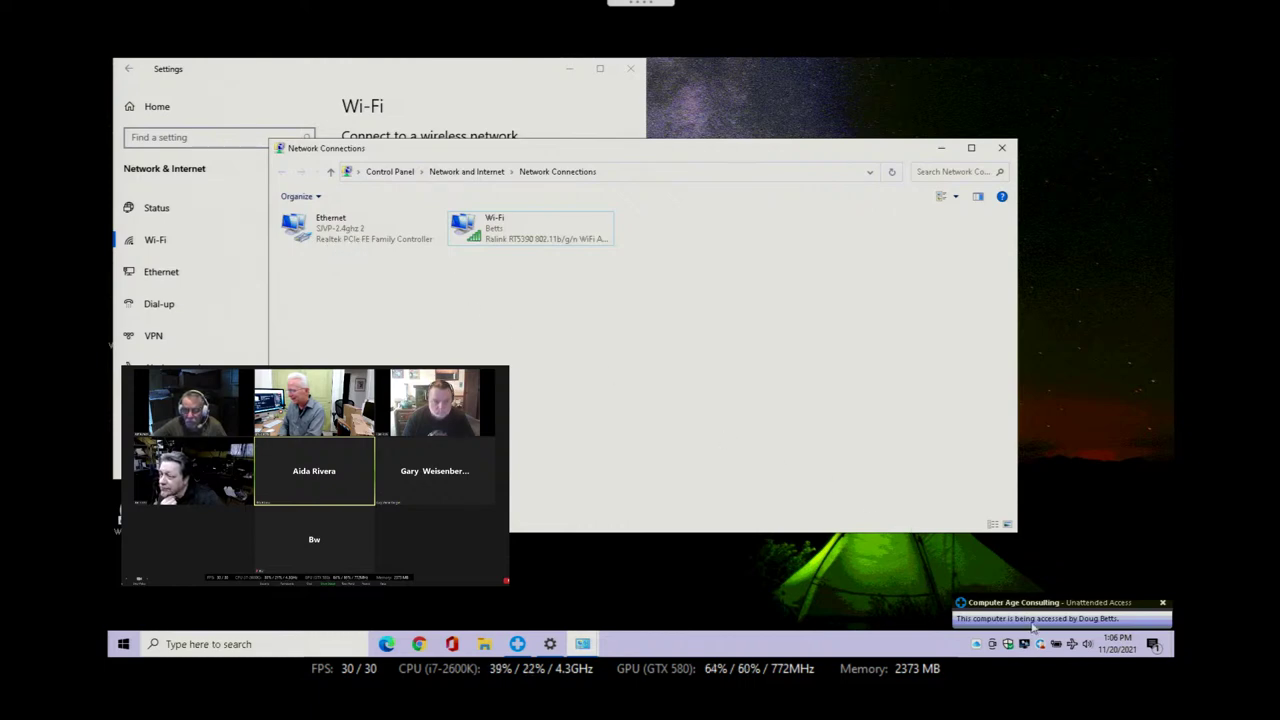
pyautogui.moveTo(1072, 645)
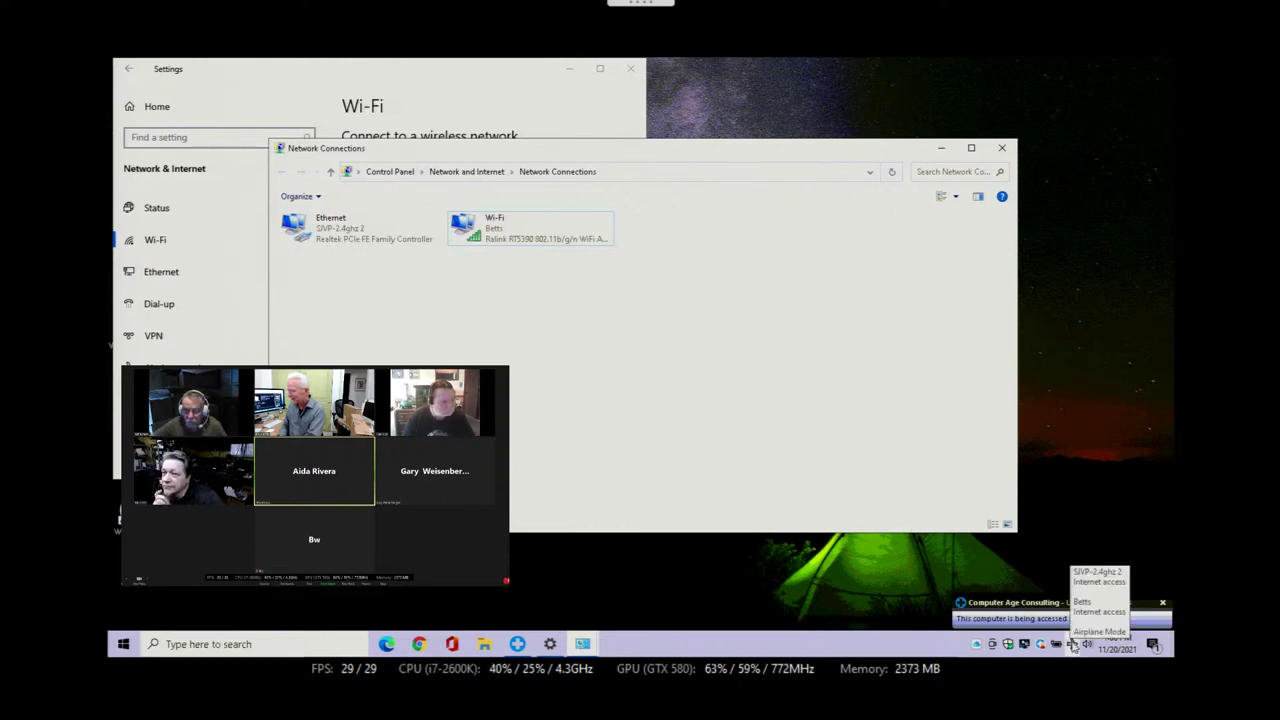
pyautogui.click(1072, 645)
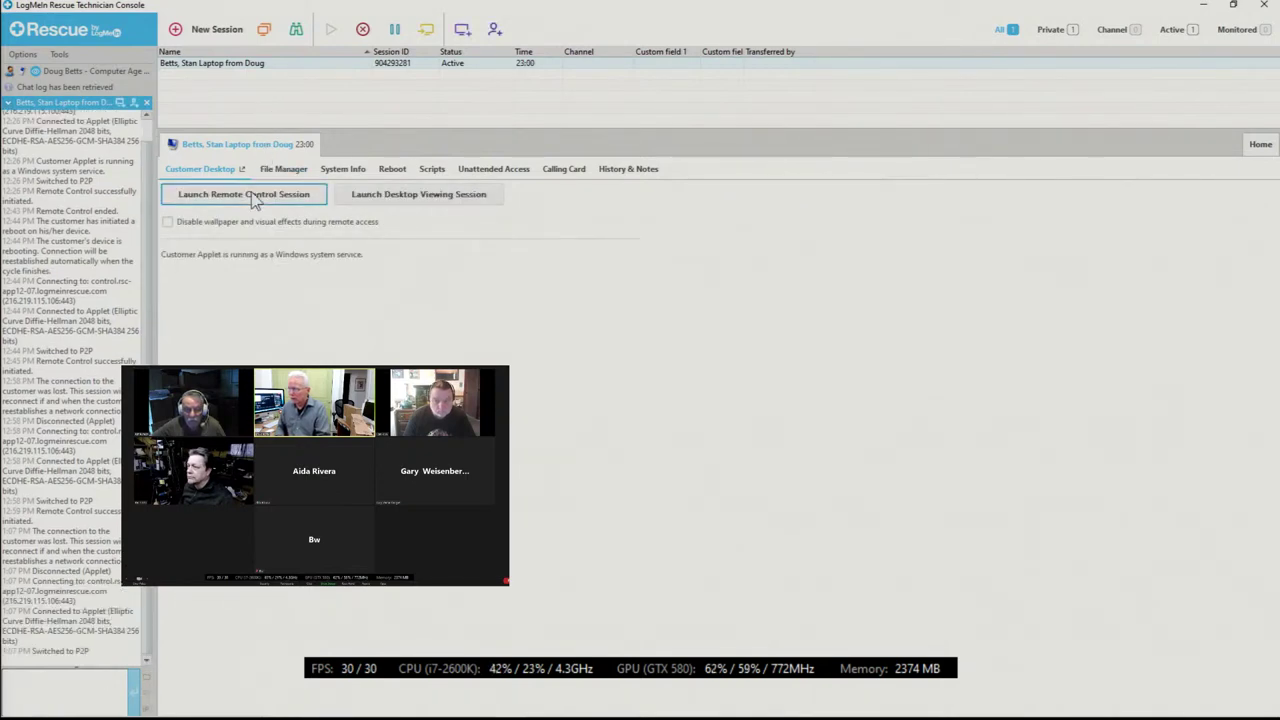
# Step: Relaunch the remote control session and move the remote access notice up, well clear of the customer's taskbar
pyautogui.click(252, 195)
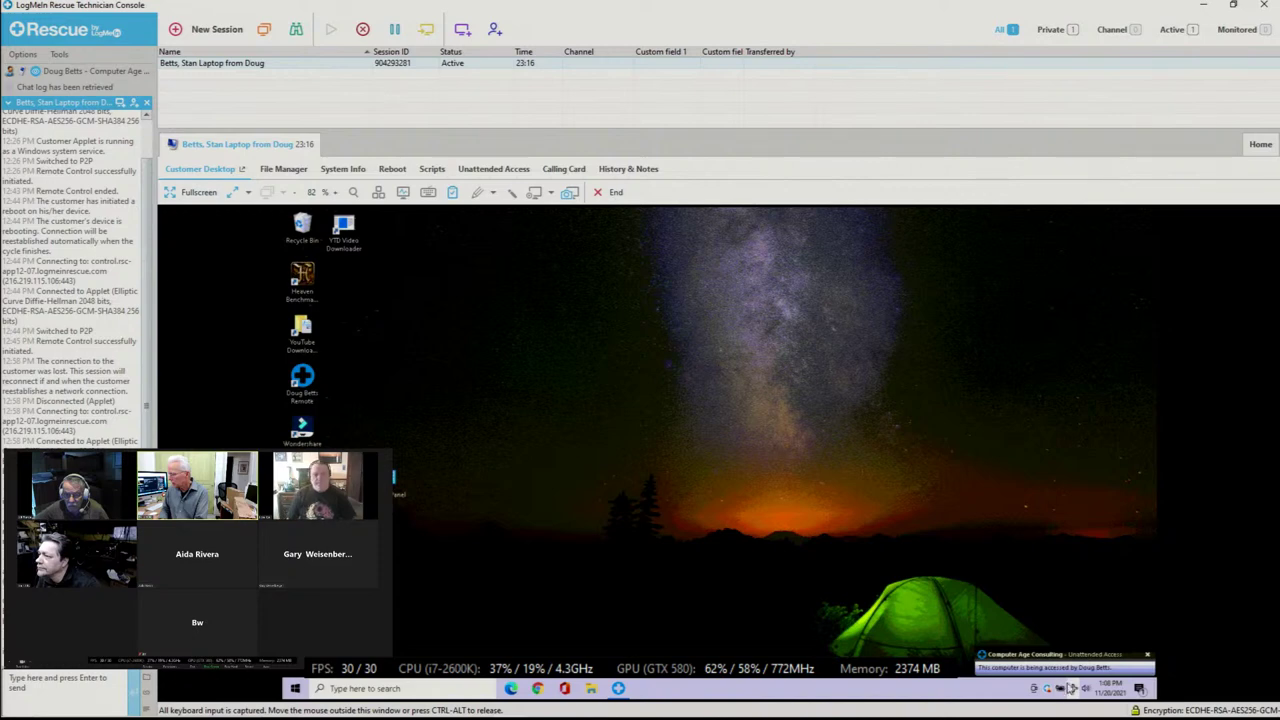
pyautogui.moveTo(1068, 662); pyautogui.dragTo(1066, 588)
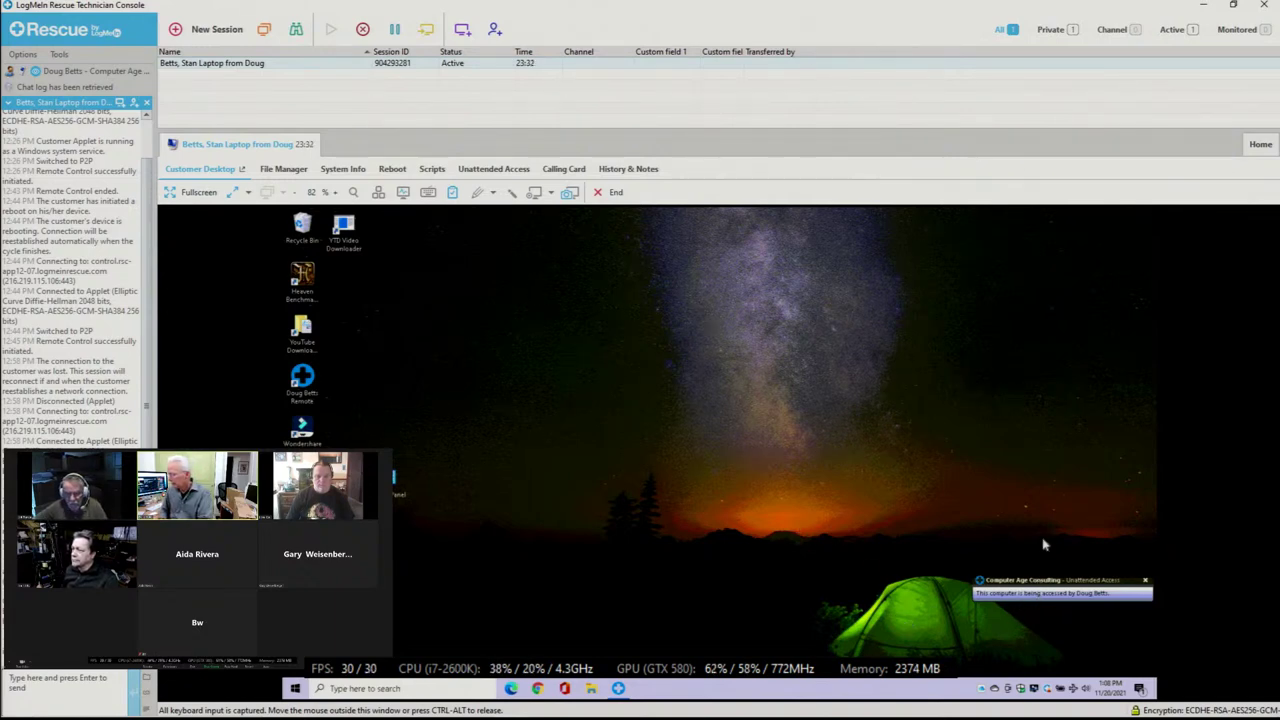
pyautogui.moveTo(1045, 592); pyautogui.dragTo(1050, 517)
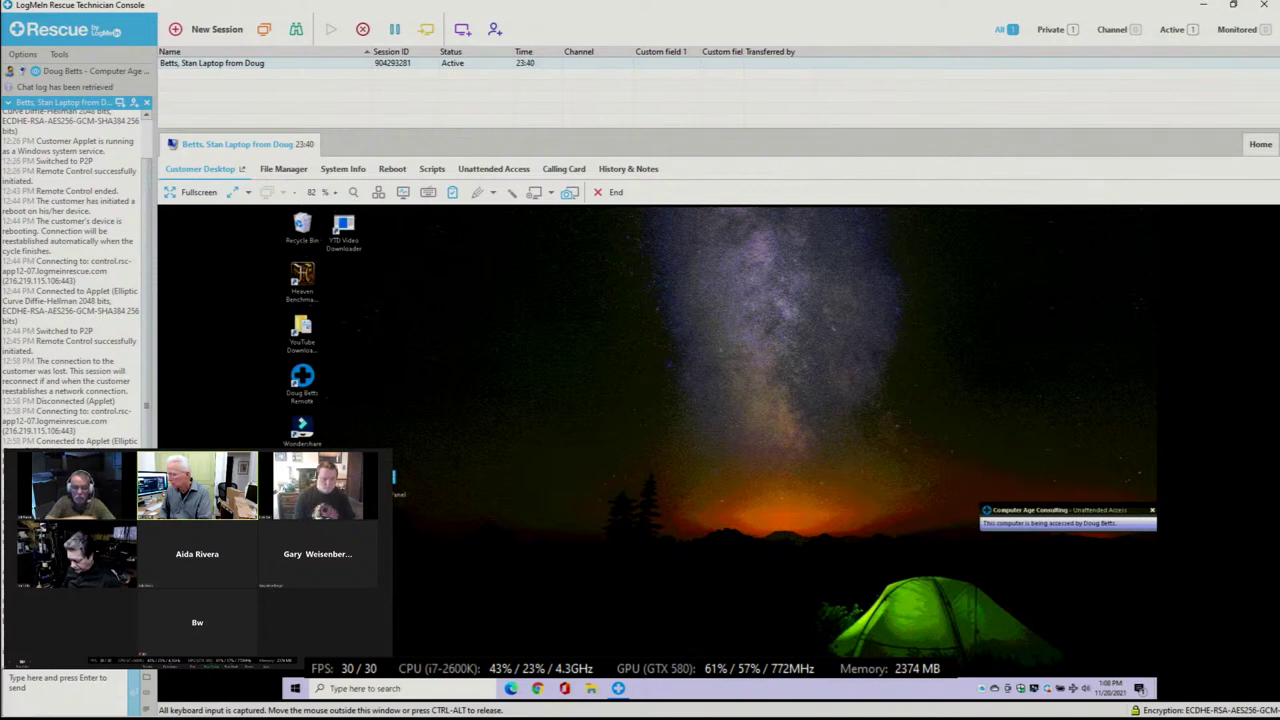
# Step: Open the adapter options from the customer's Network & Internet settings with the remote session in full screen, and display the Ethernet connection's status
pyautogui.rightClick(1073, 690)
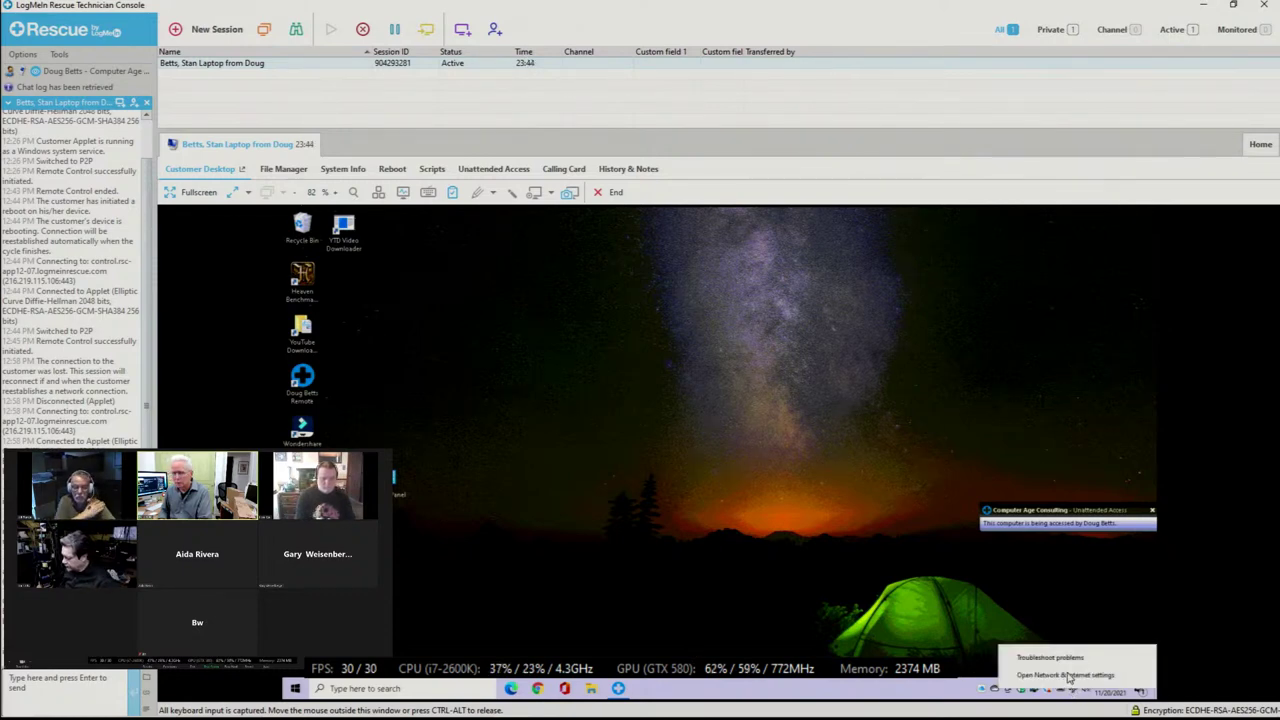
pyautogui.click(1066, 676)
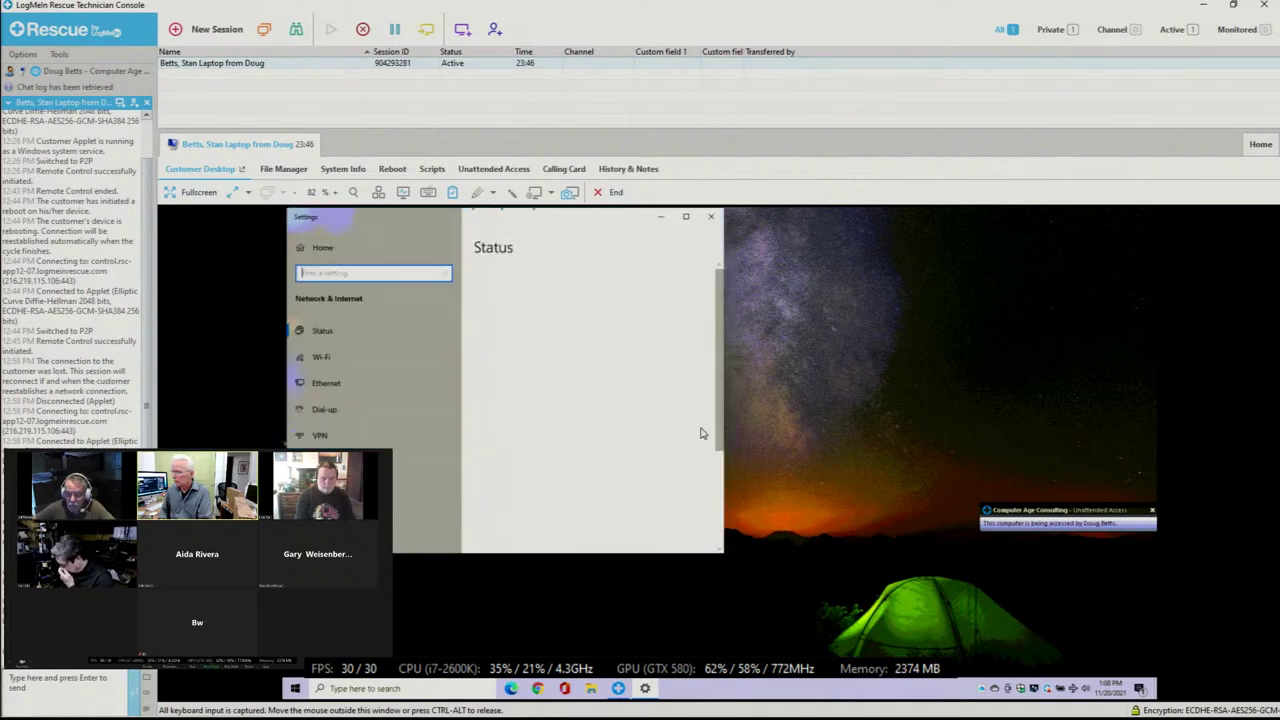
pyautogui.click(200, 193)
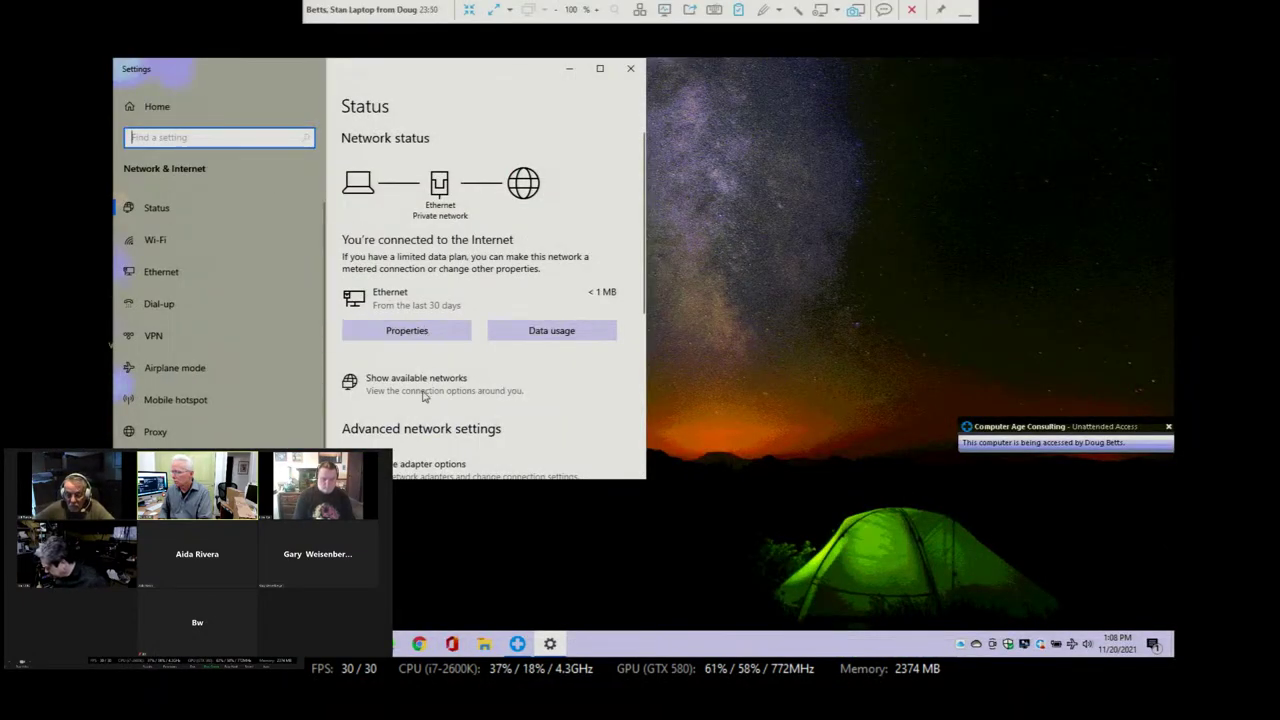
pyautogui.scroll(-2, 424, 400)
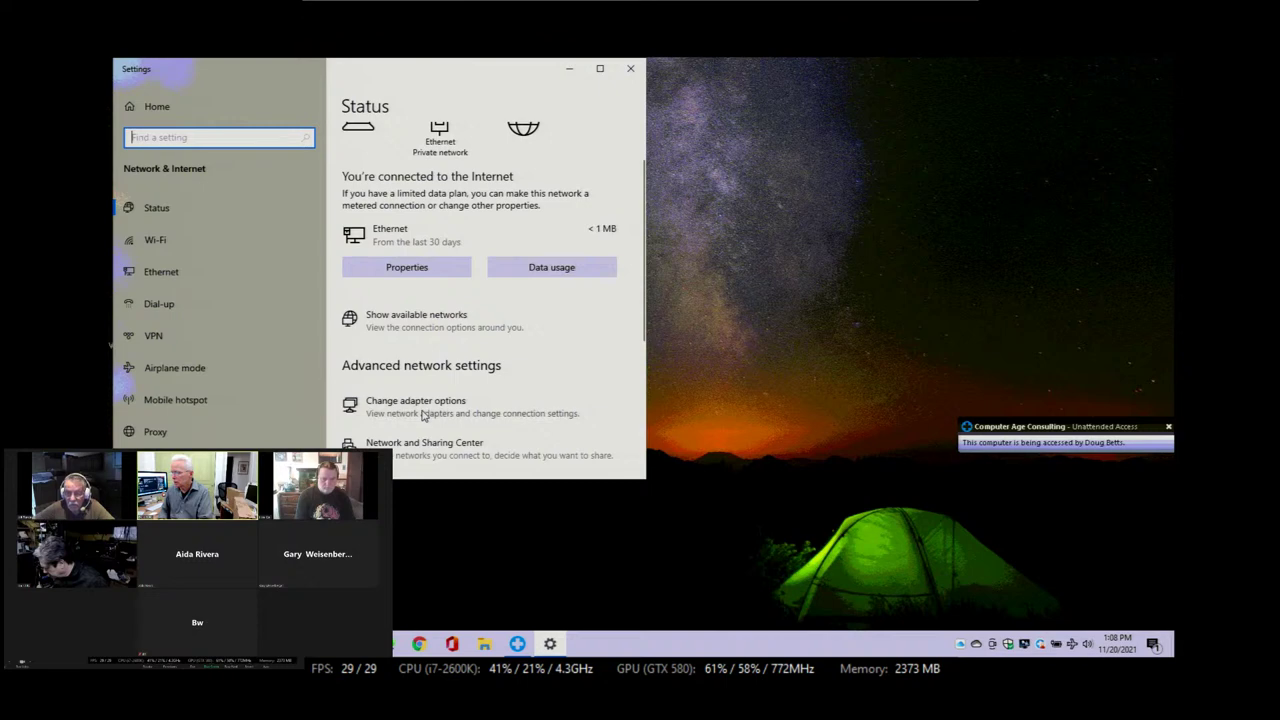
pyautogui.click(371, 232)
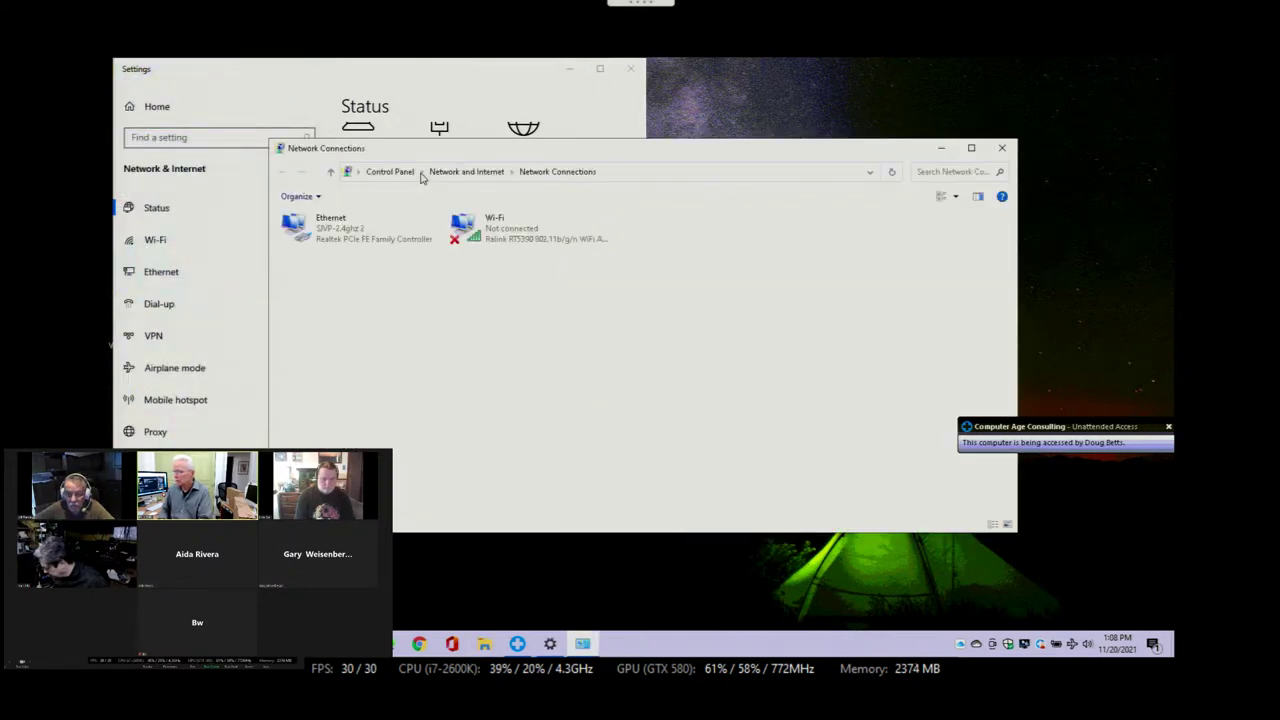
pyautogui.rightClick(341, 242)
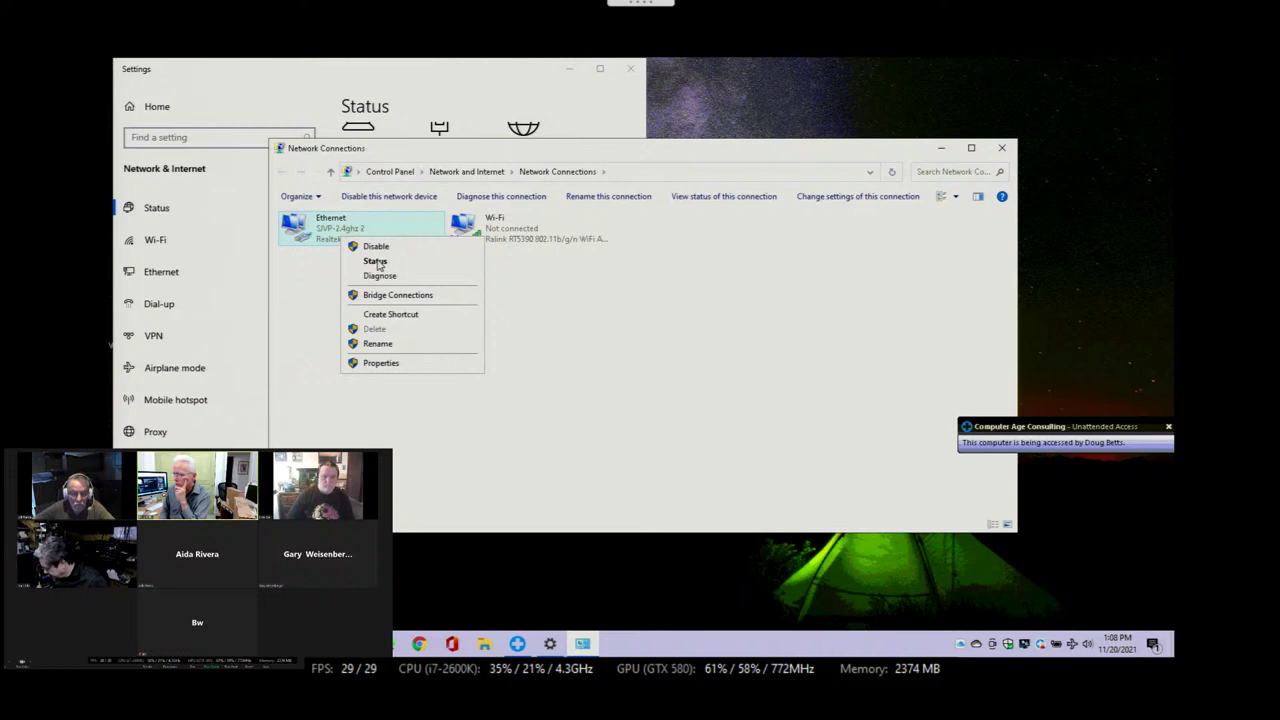
pyautogui.click(376, 262)
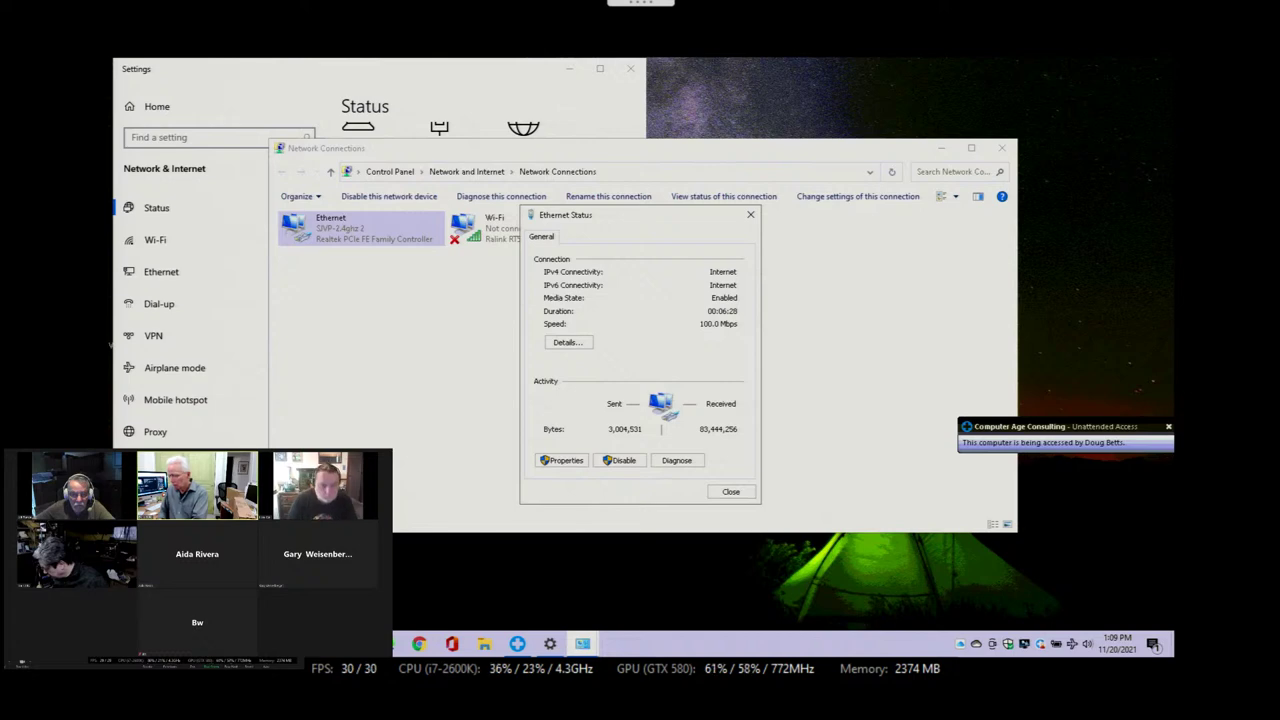
# Step: Find and launch Zoom on the customer's laptop
pyautogui.press('super')
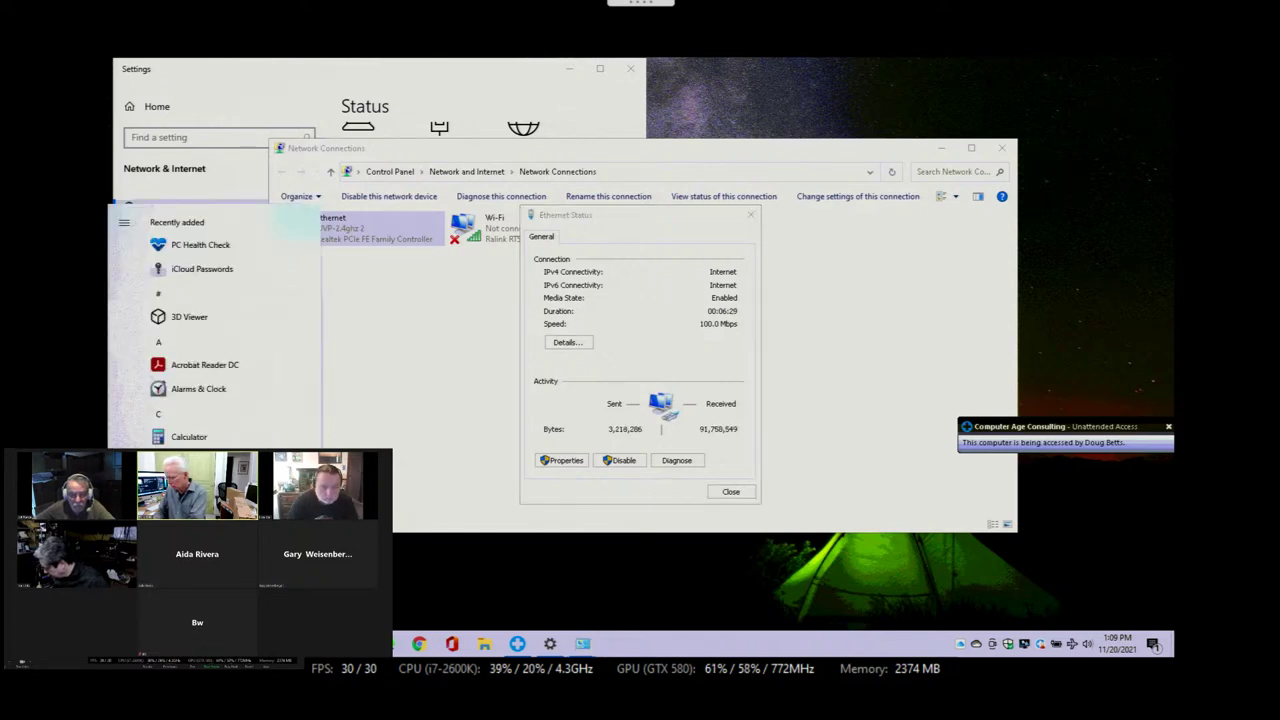
pyautogui.write('zoom')
pyautogui.press('Escape')
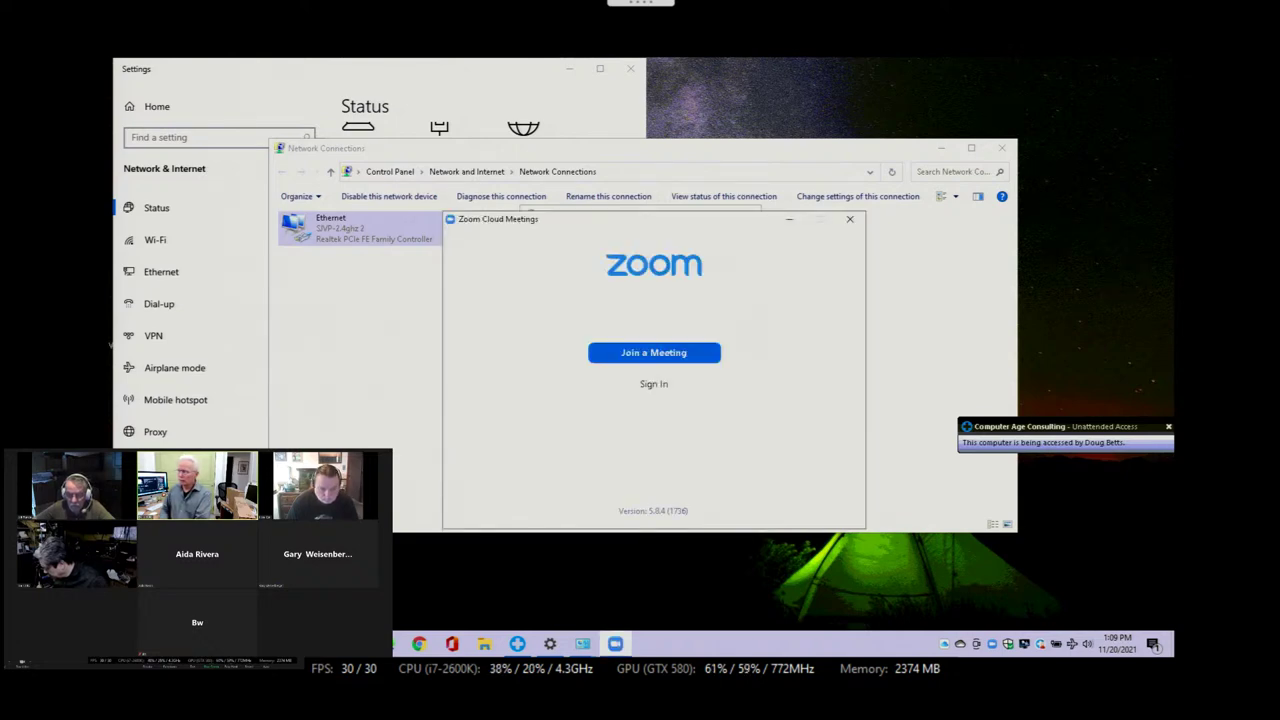
# Step: Choose the host's personal meeting from Zoom's join history and request to join under the saved display name
pyautogui.click(647, 356)
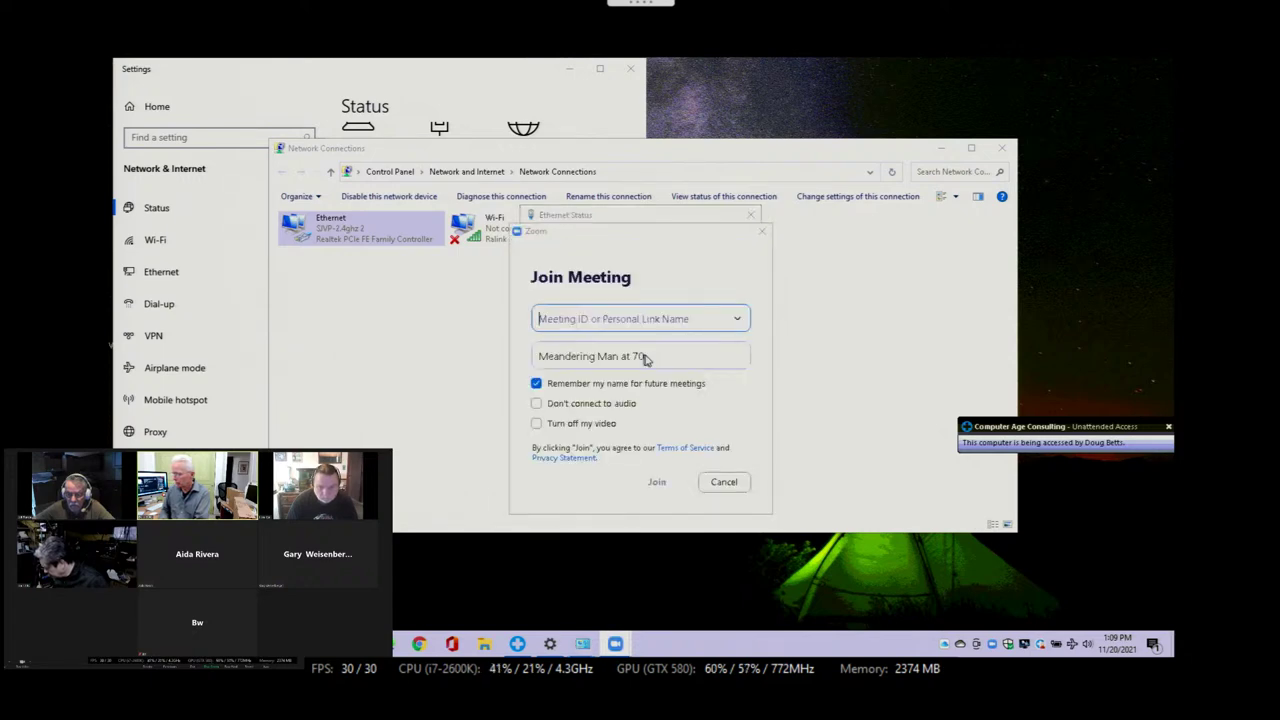
pyautogui.click(735, 320)
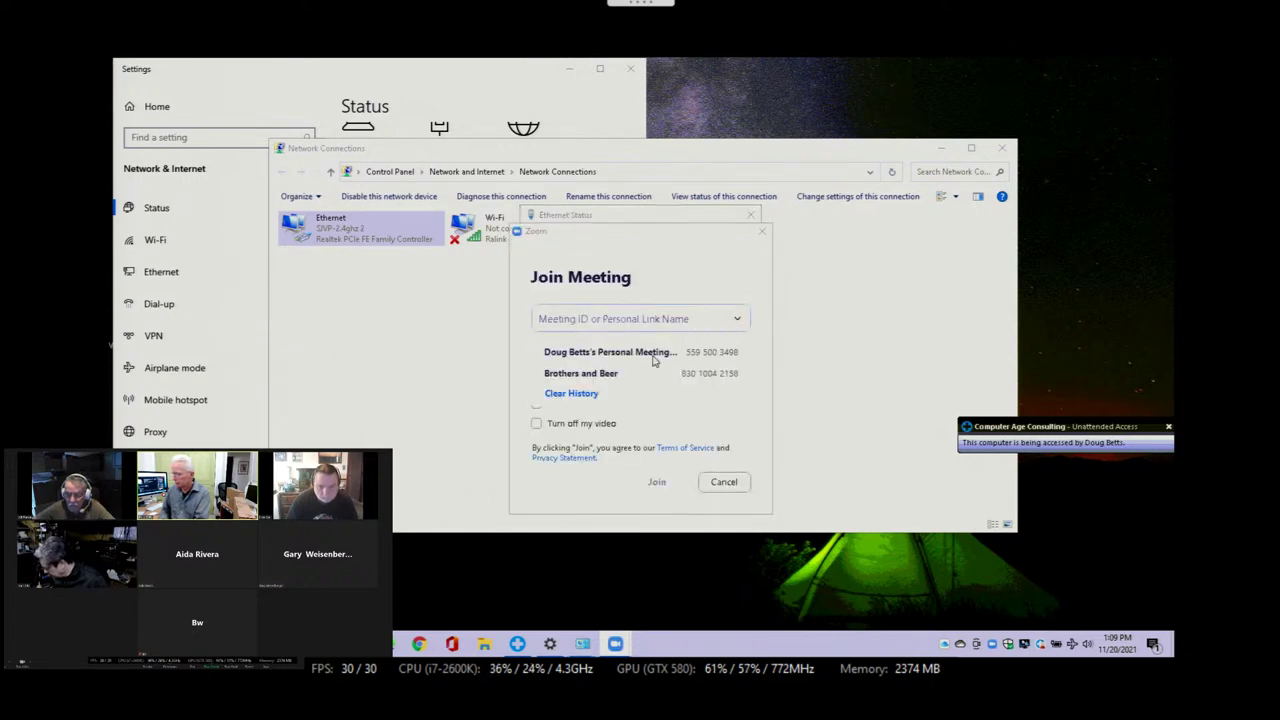
pyautogui.click(655, 356)
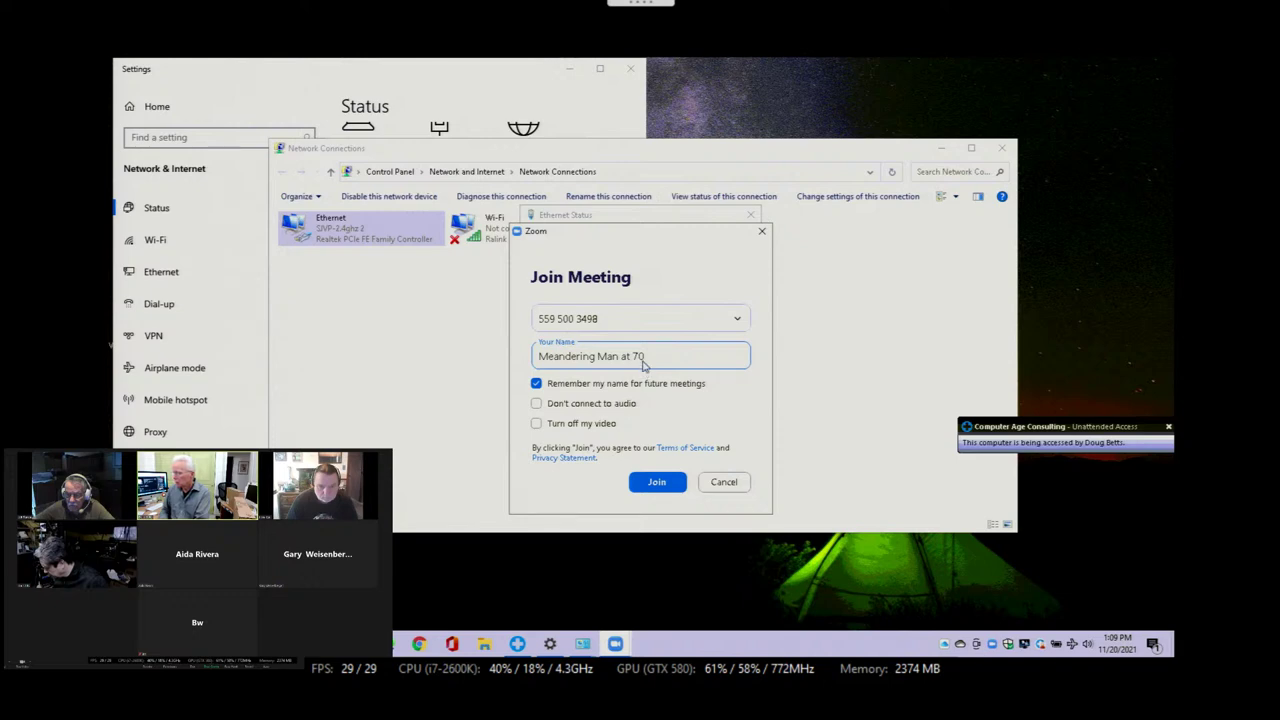
pyautogui.click(650, 482)
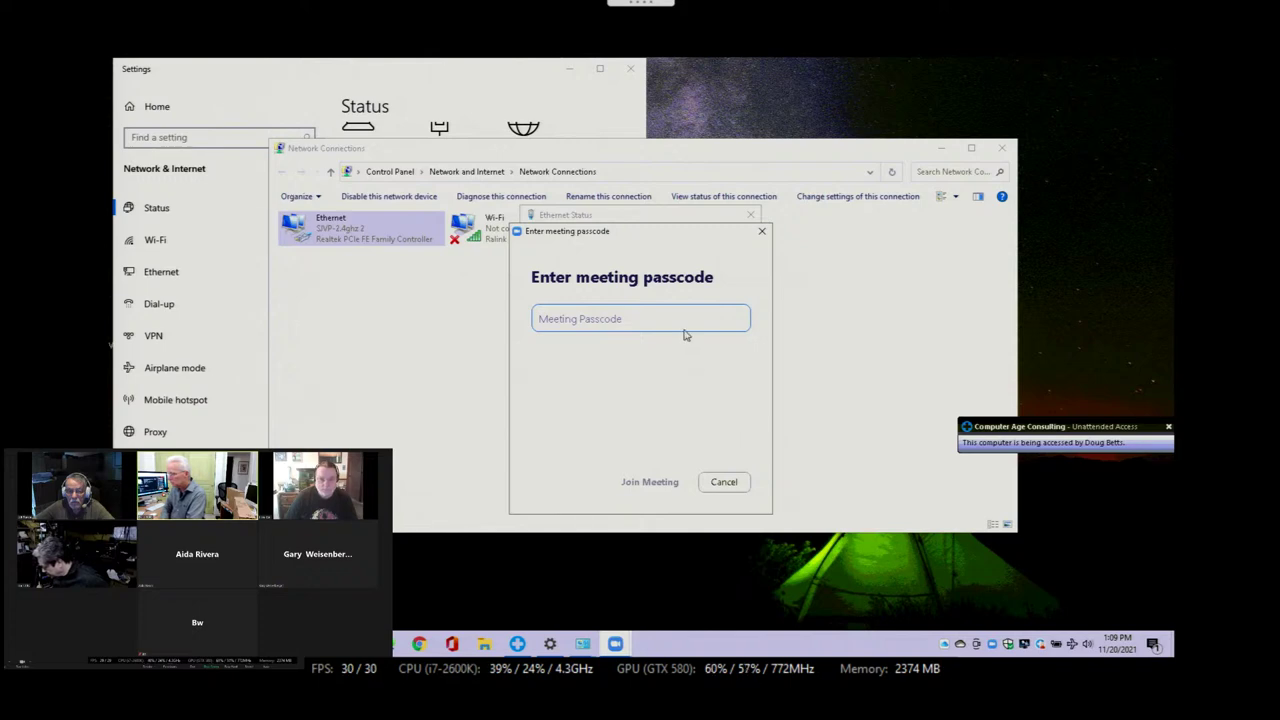
# Step: Enter the meeting passcode and join the Zoom meeting with video and computer audio
pyautogui.write('***')
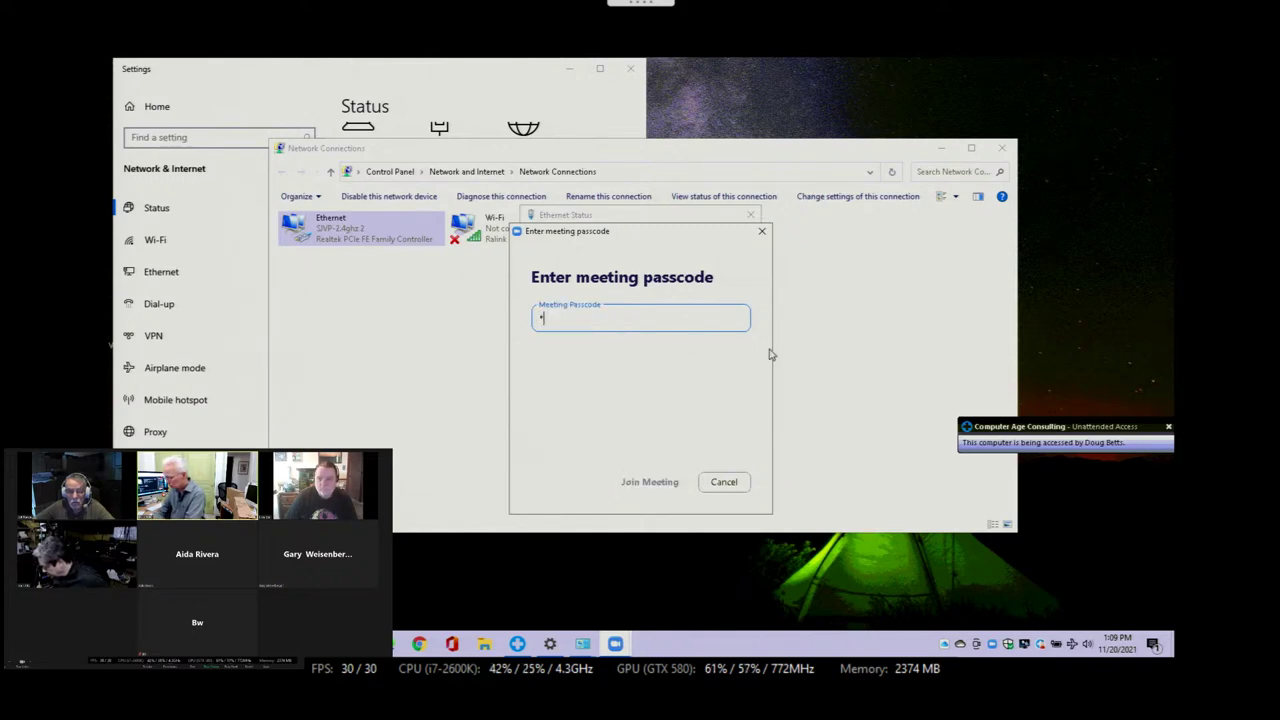
pyautogui.write('**')
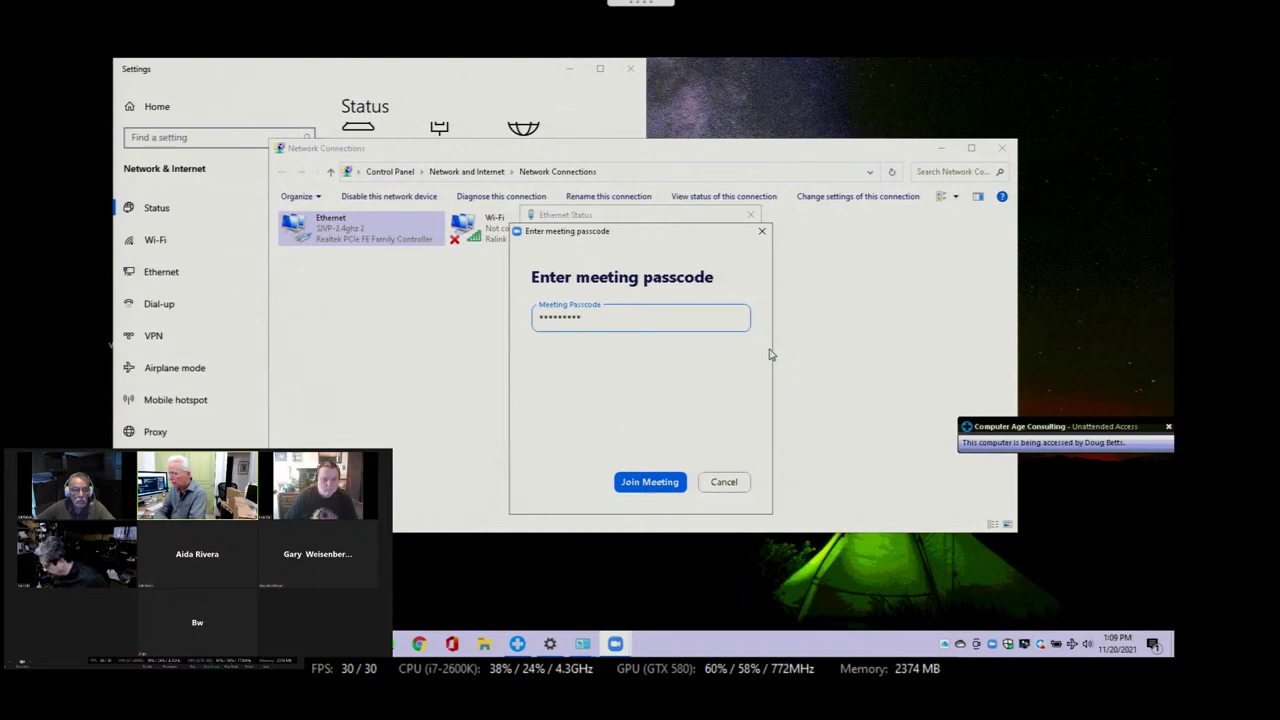
pyautogui.click(638, 484)
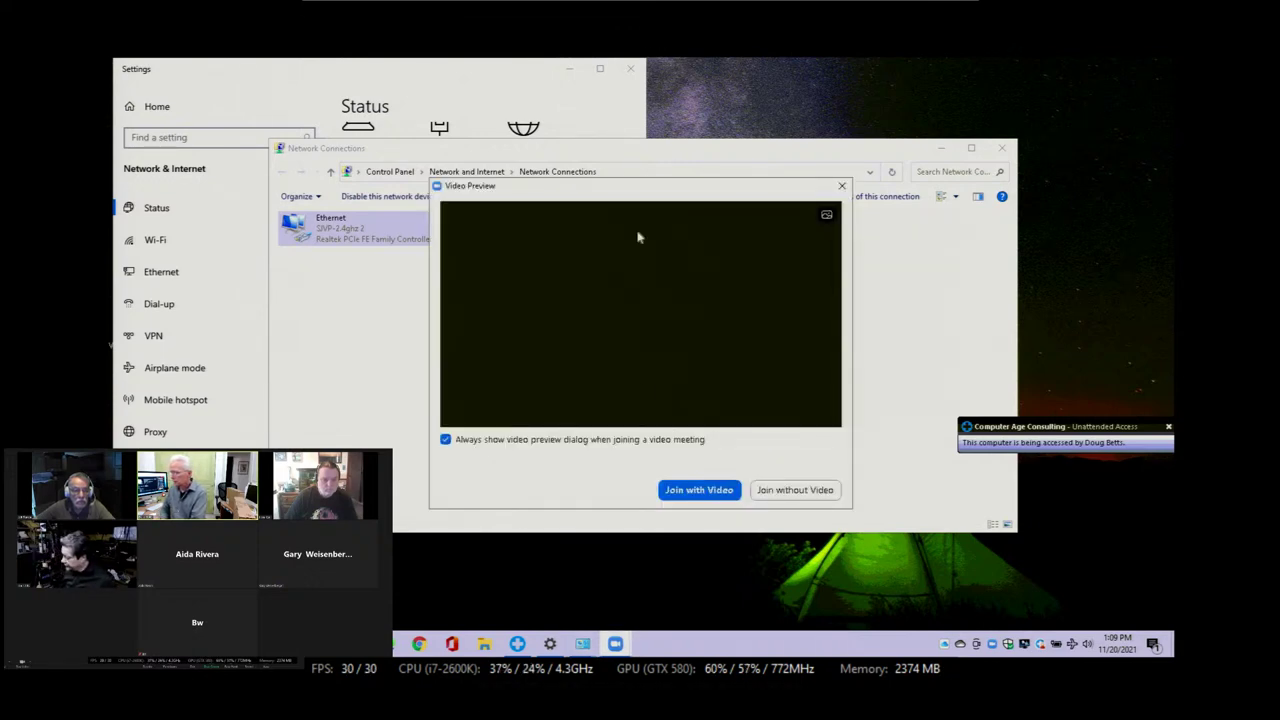
pyautogui.click(699, 489)
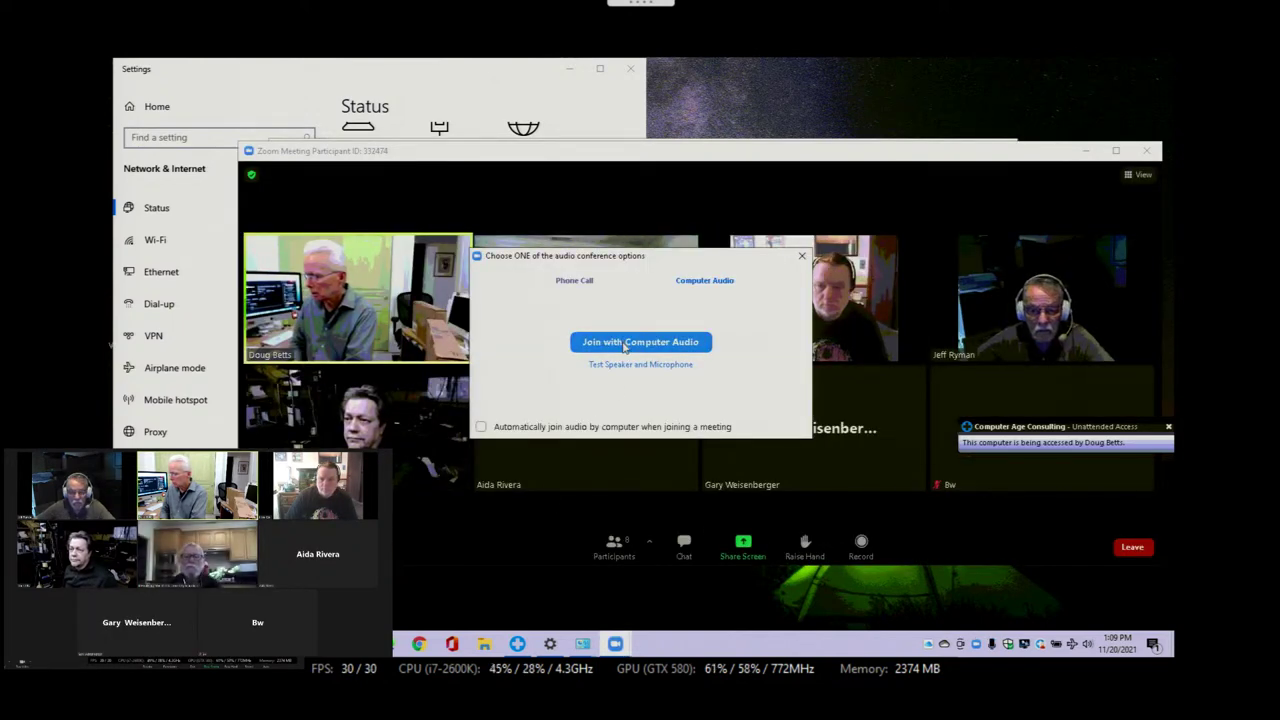
pyautogui.click(624, 343)
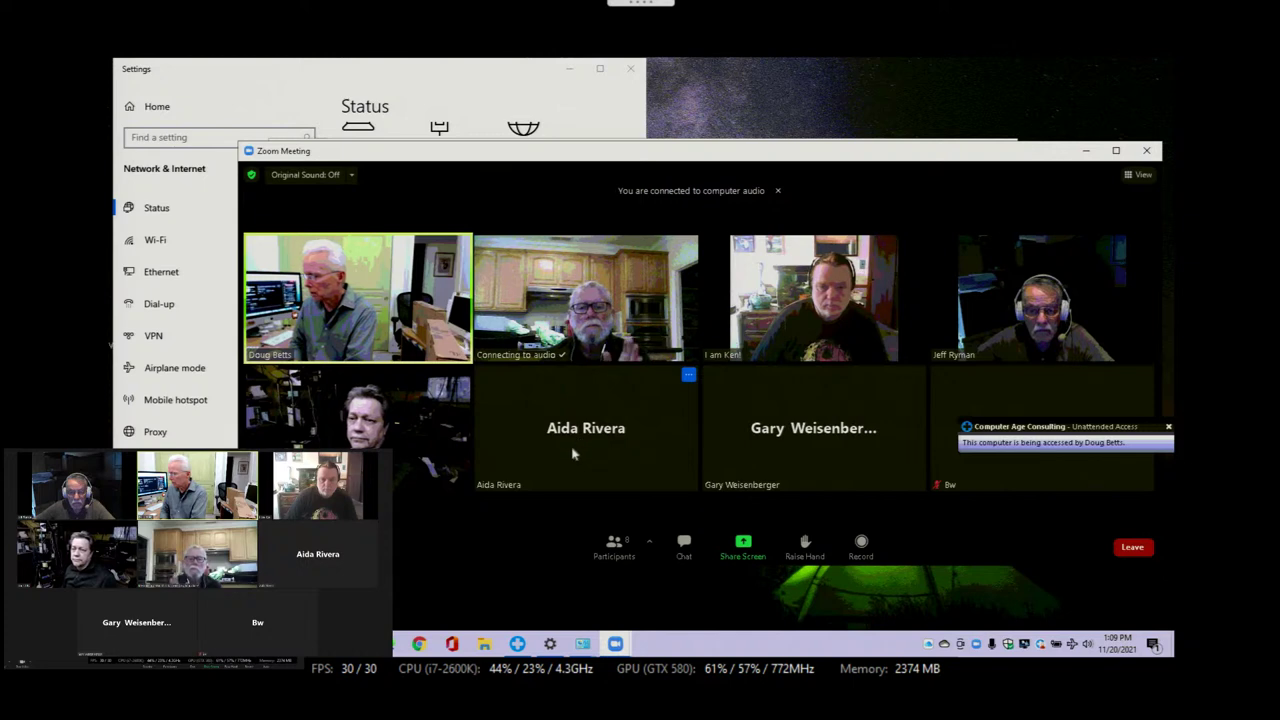
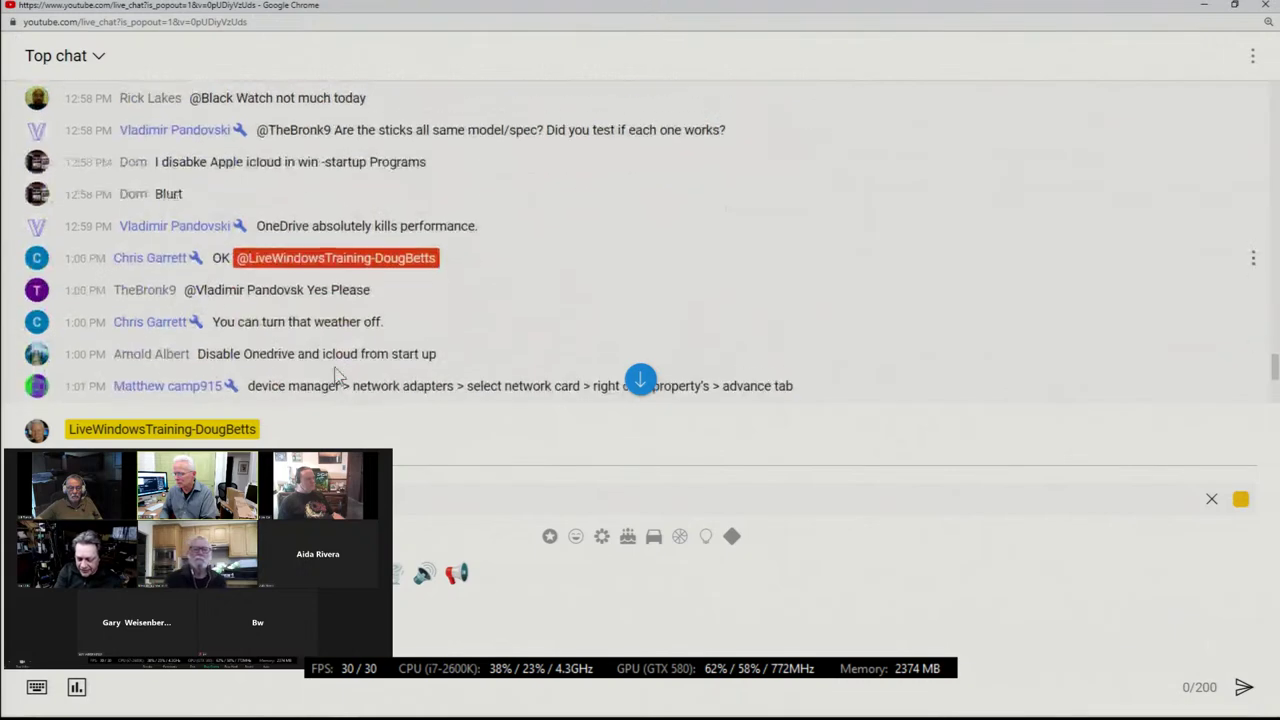
# Step: Switch to the YouTube live chat and review the viewers' suggestions about stopping iCloud, the power plan and the network connection
pyautogui.scroll(-1, 224, 255)
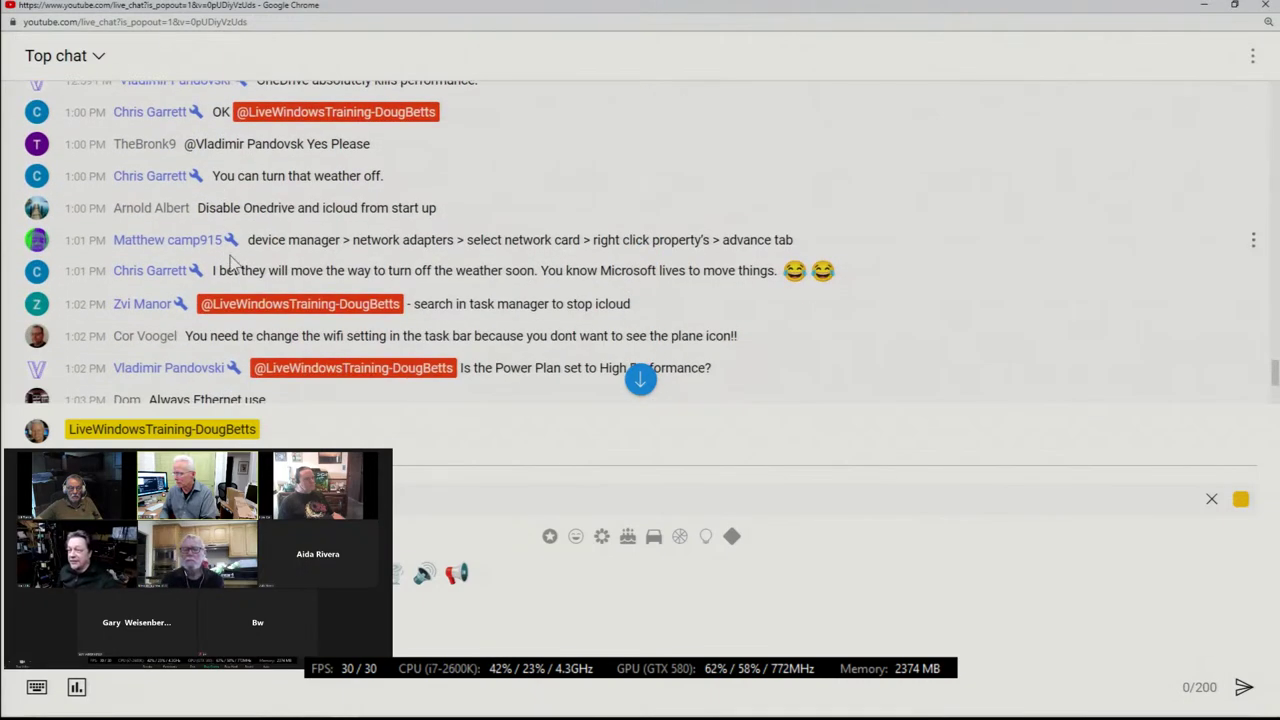
pyautogui.scroll(-1, 233, 262)
pyautogui.tripleClick(445, 240)
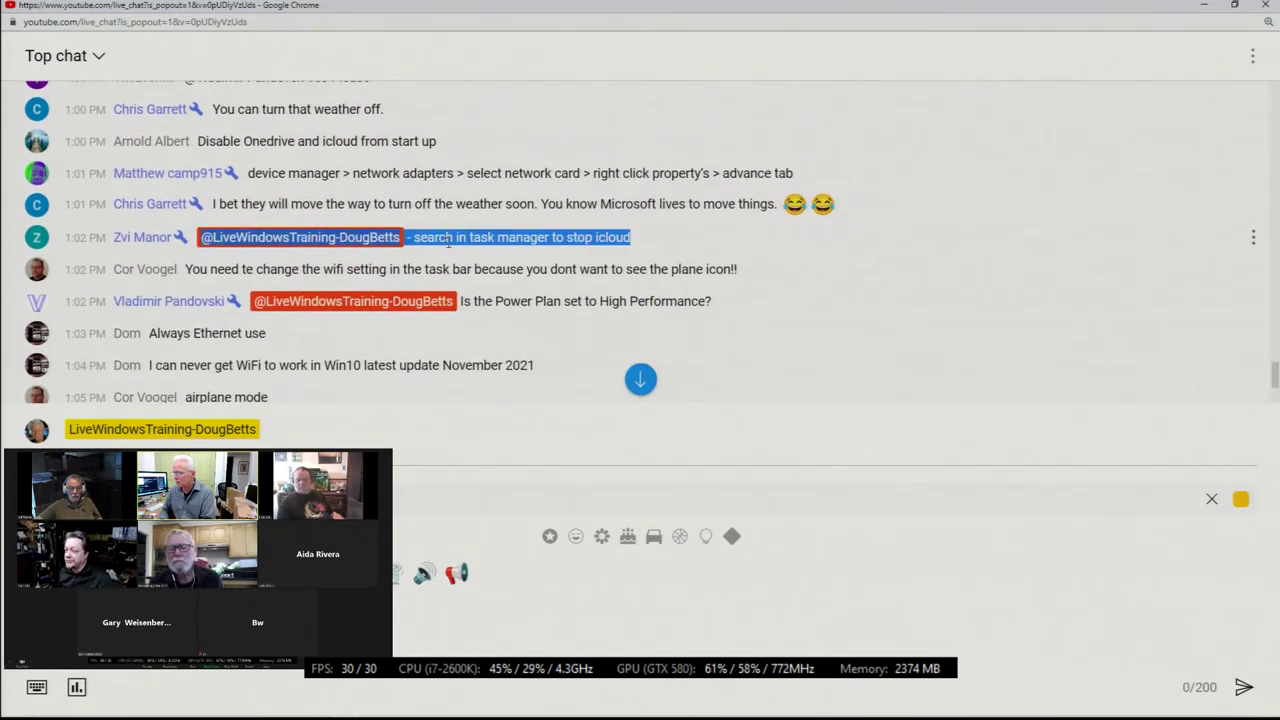
pyautogui.scroll(-1, 515, 192)
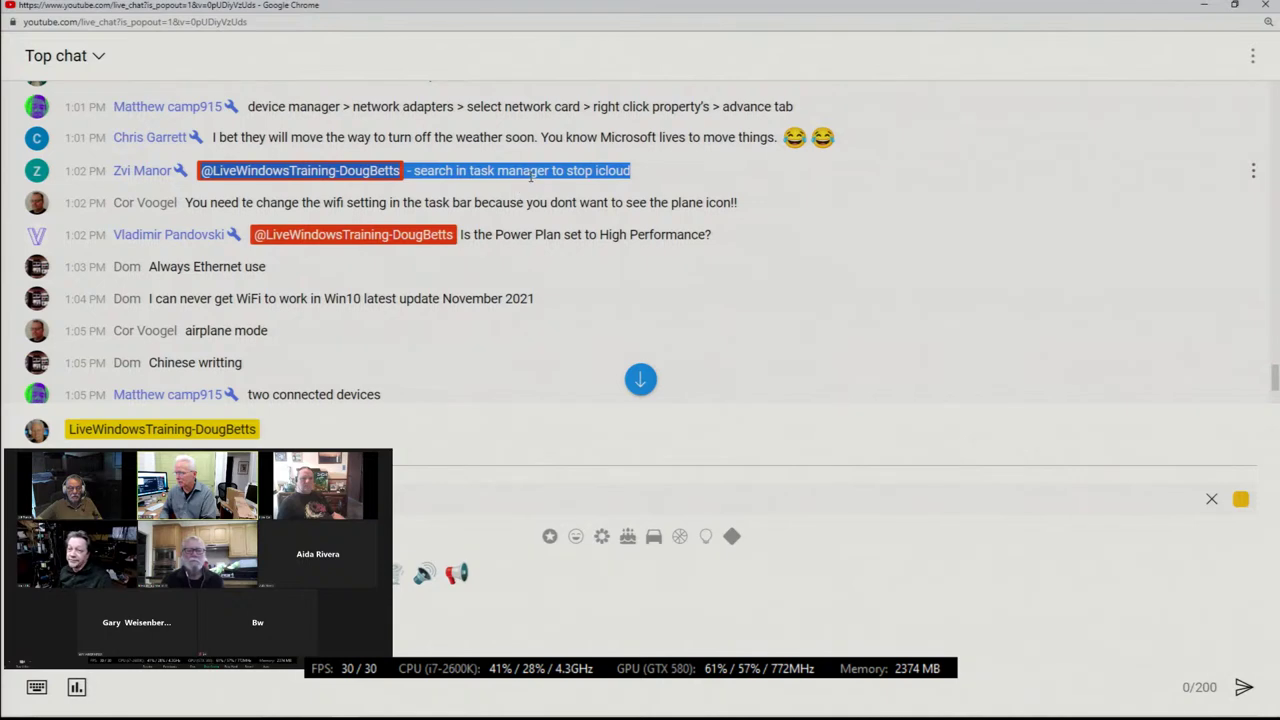
pyautogui.doubleClick(518, 235)
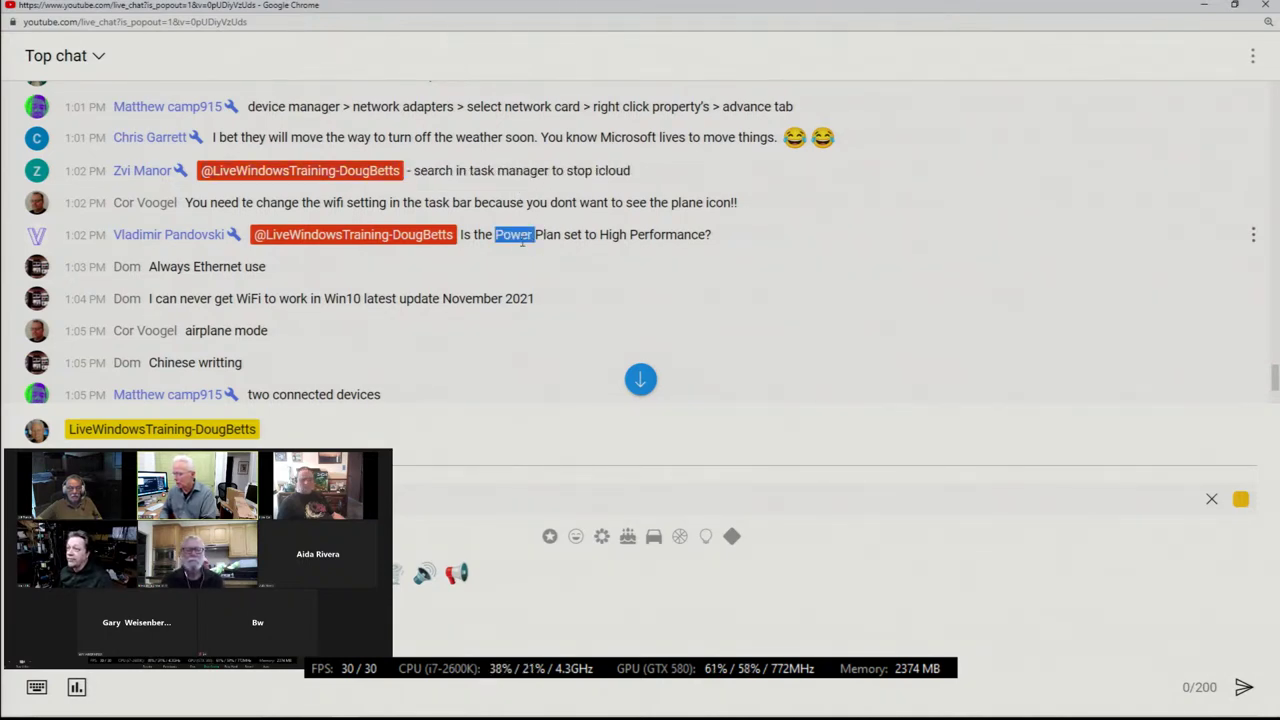
pyautogui.tripleClick(521, 238)
pyautogui.scroll(-1, 521, 240)
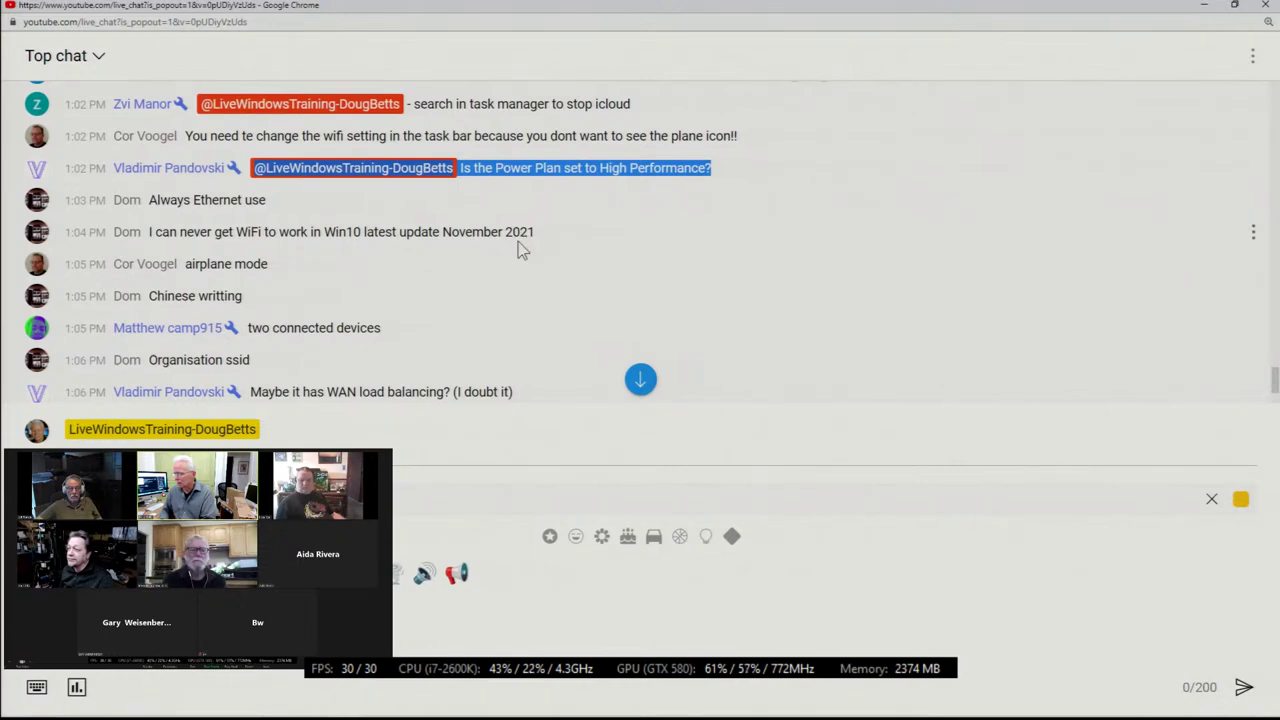
pyautogui.scroll(-4, 515, 242)
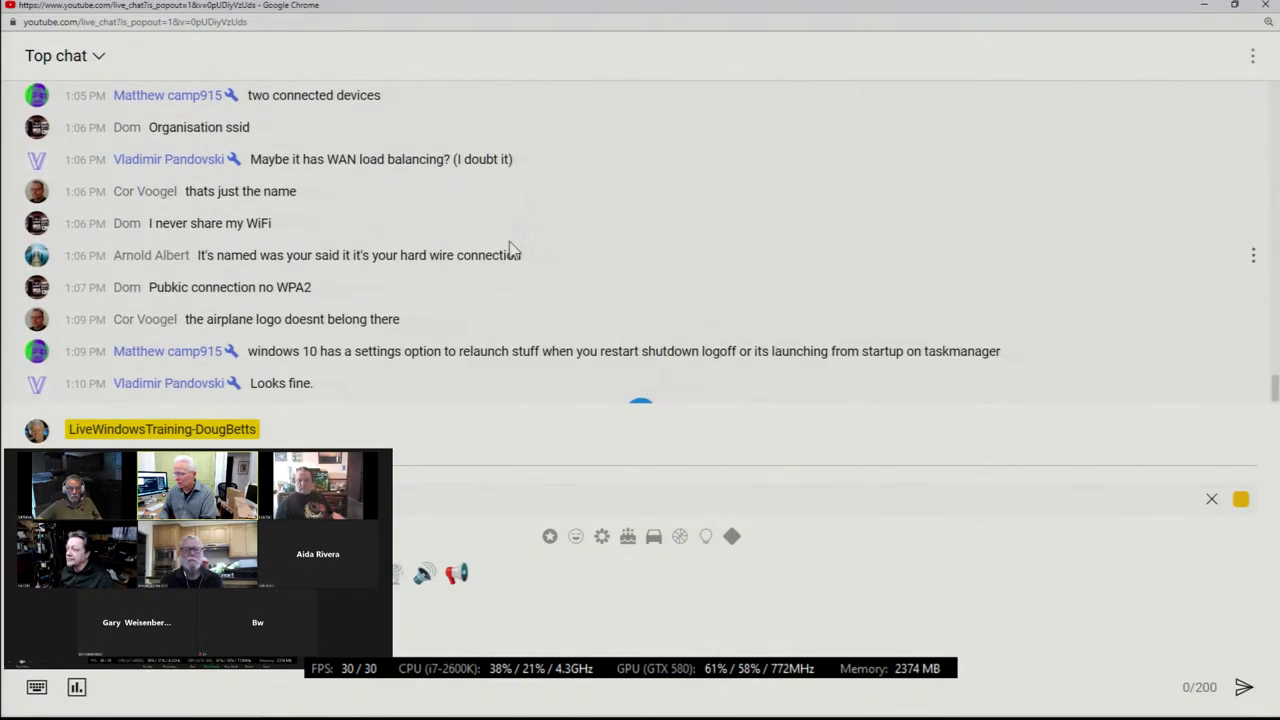
pyautogui.scroll(5, 509, 248)
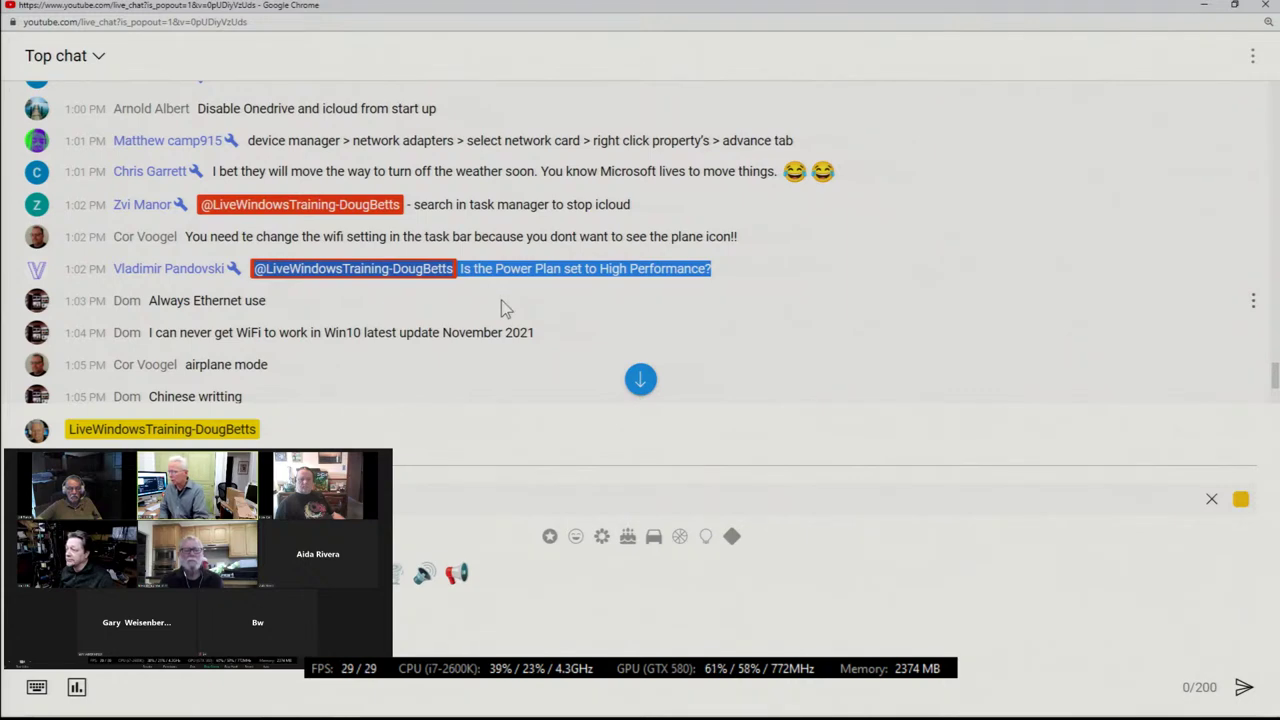
pyautogui.scroll(-5, 501, 300)
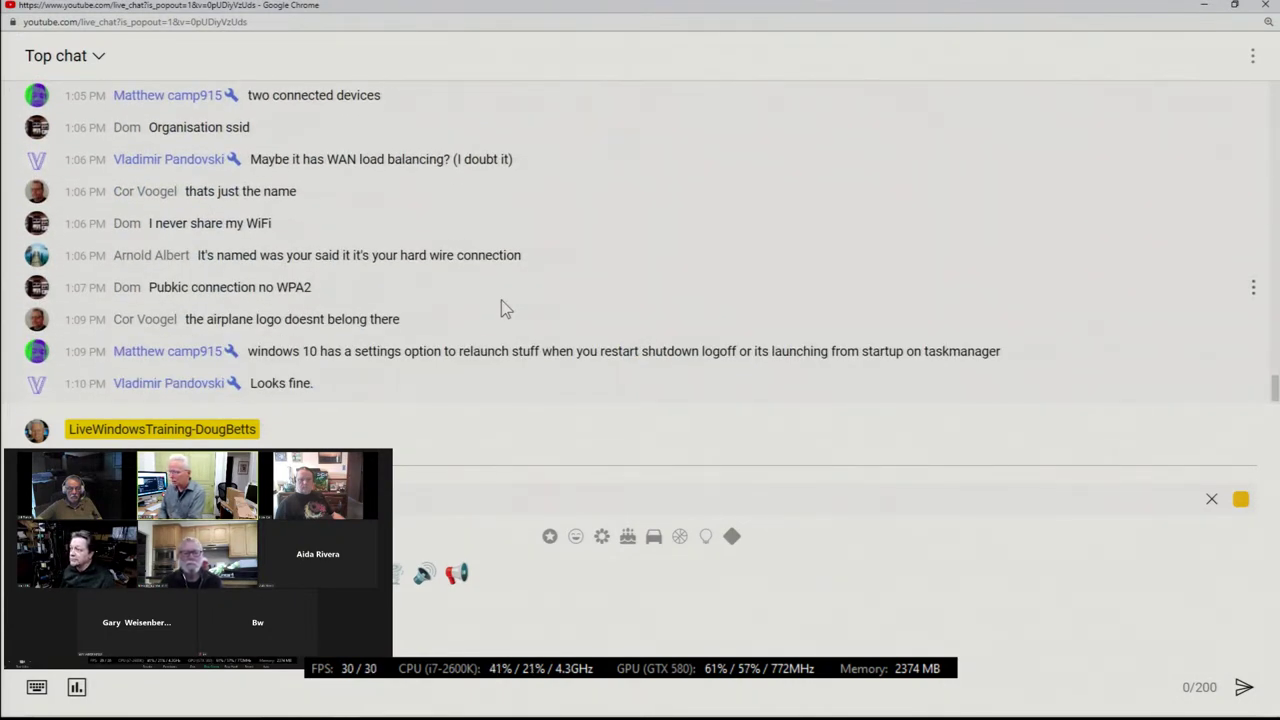
# Step: Return to the customer's remote session, minimize the Zoom meeting and move its floating video clear of the network windows
pyautogui.hotkey('alt', 'Tab')
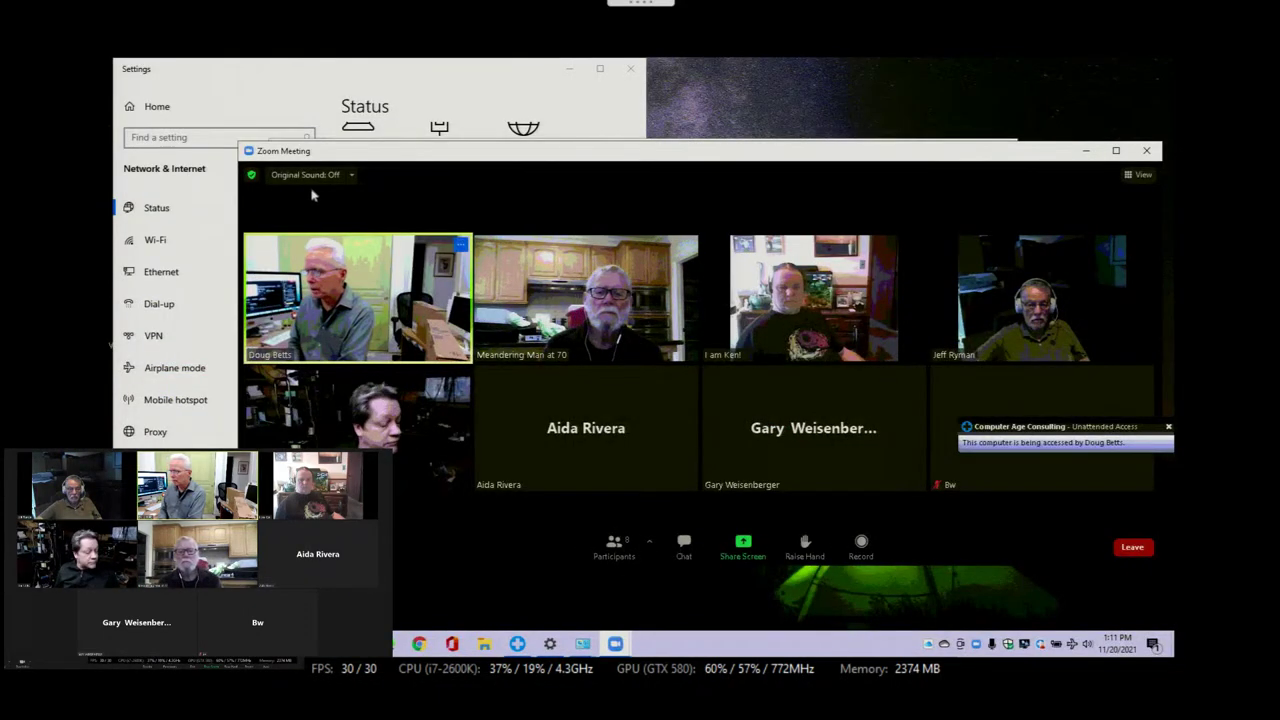
pyautogui.click(1086, 152)
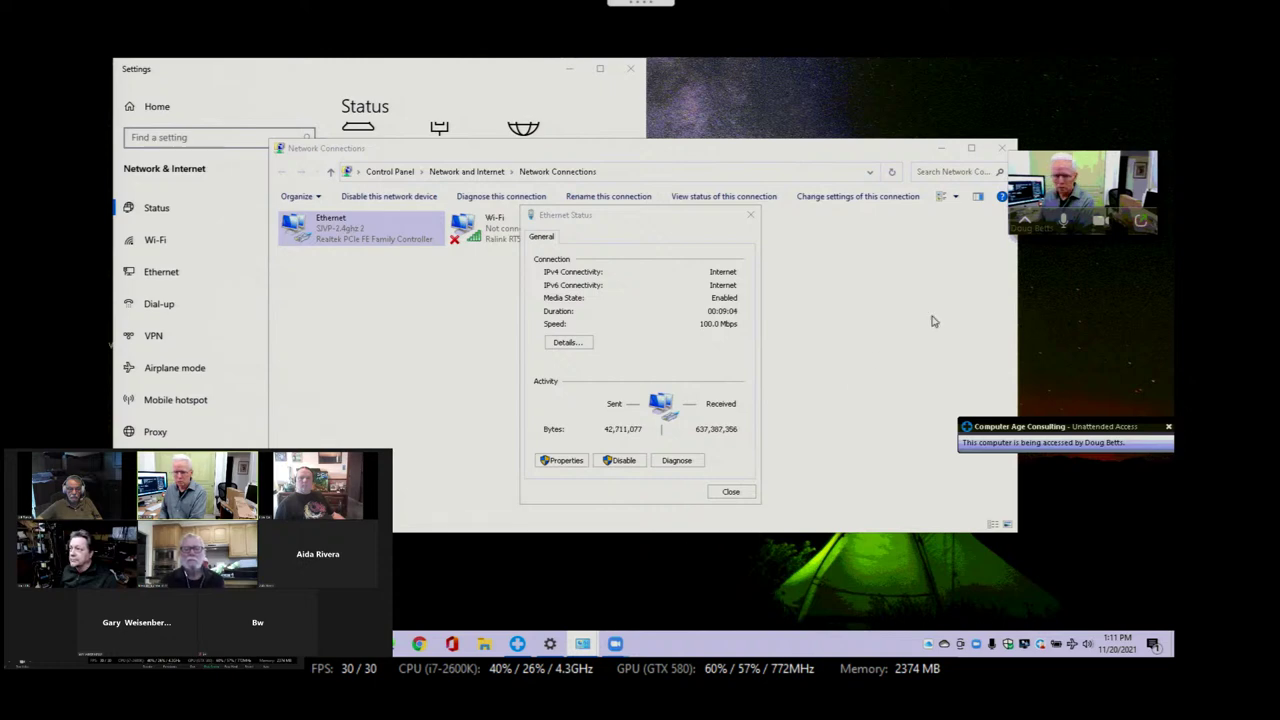
pyautogui.moveTo(1080, 195); pyautogui.dragTo(350, 580)
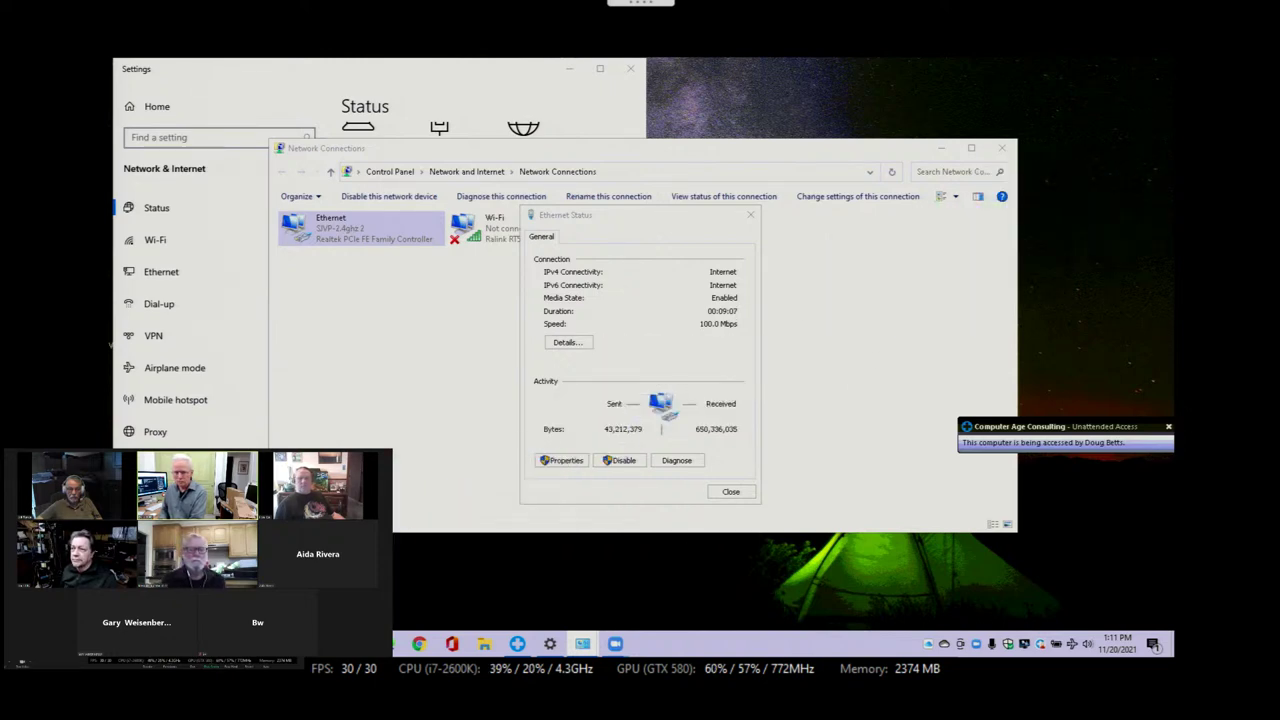
# Step: Close the Ethernet status, Network Connections, Settings and remote access notice windows, and move the floating Zoom video toward the middle of the customer's desktop
pyautogui.click(731, 491)
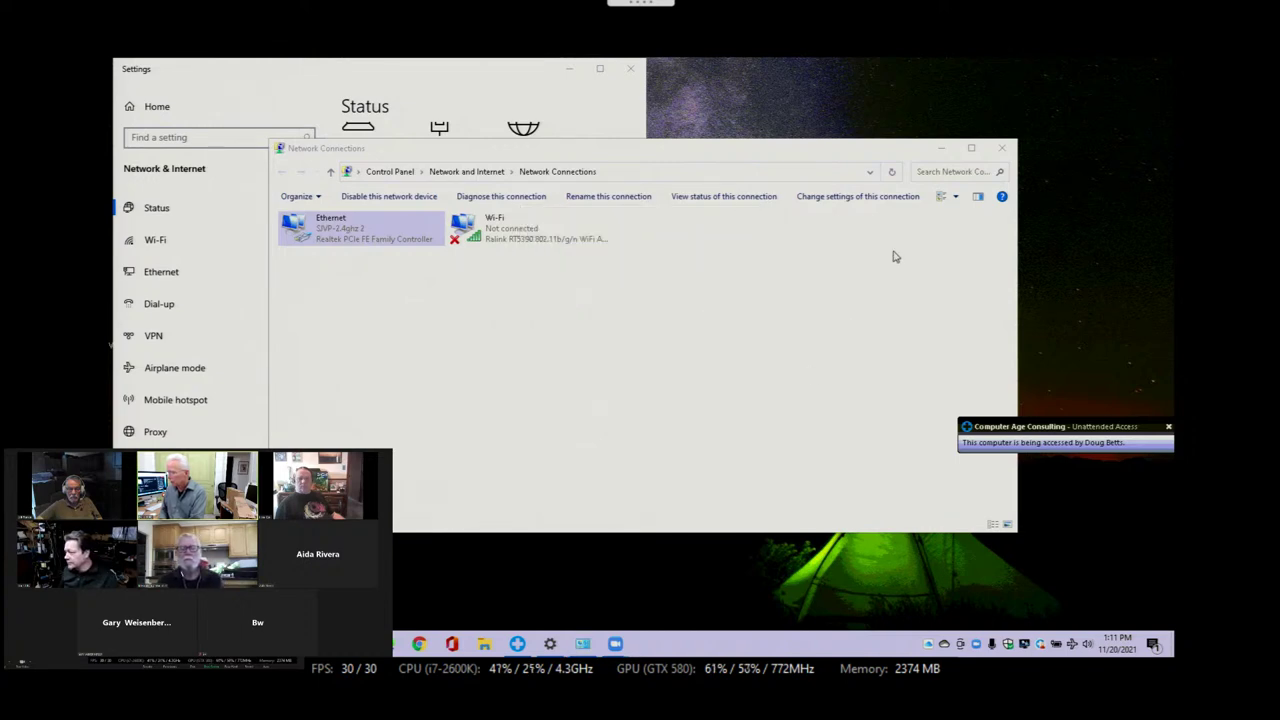
pyautogui.click(1000, 147)
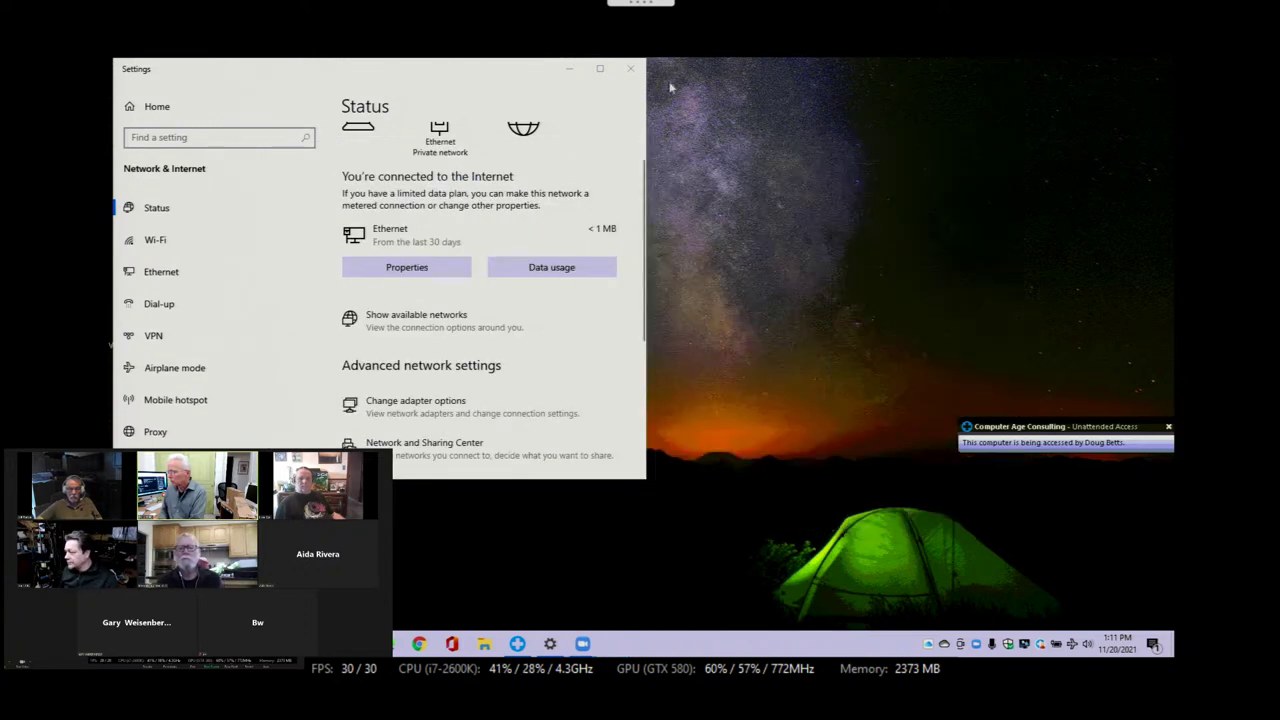
pyautogui.click(632, 69)
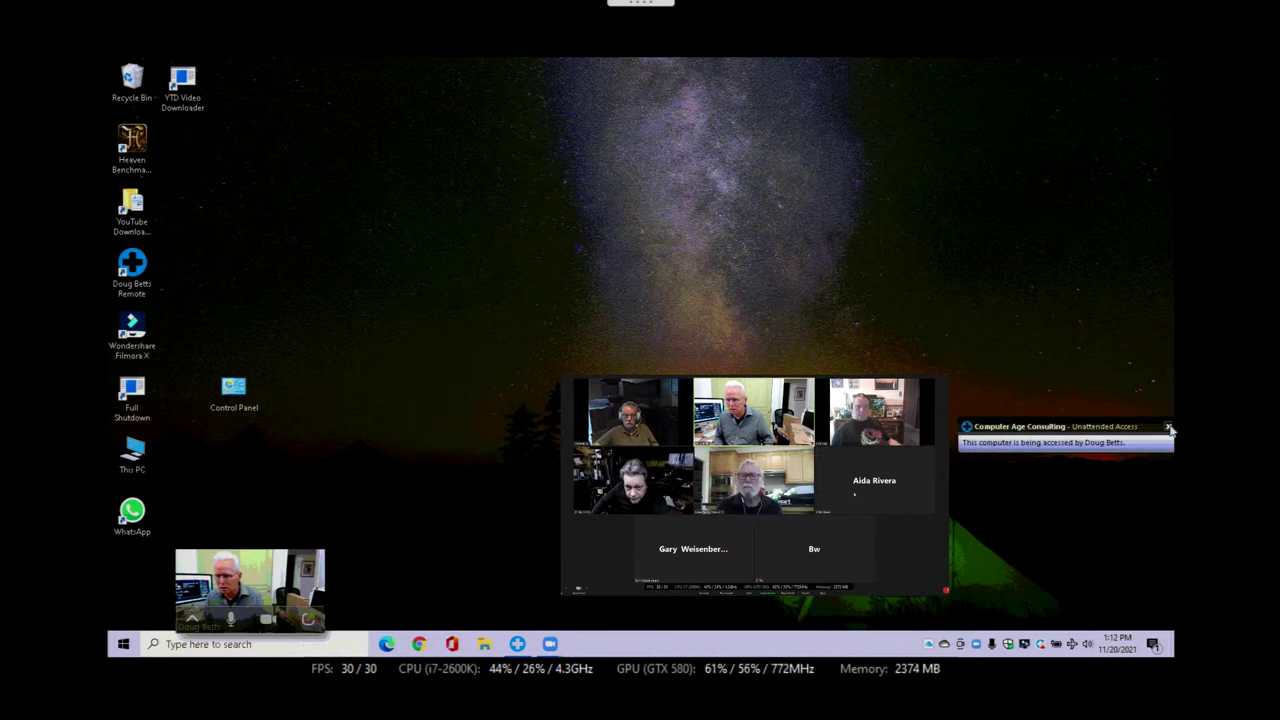
pyautogui.click(1168, 427)
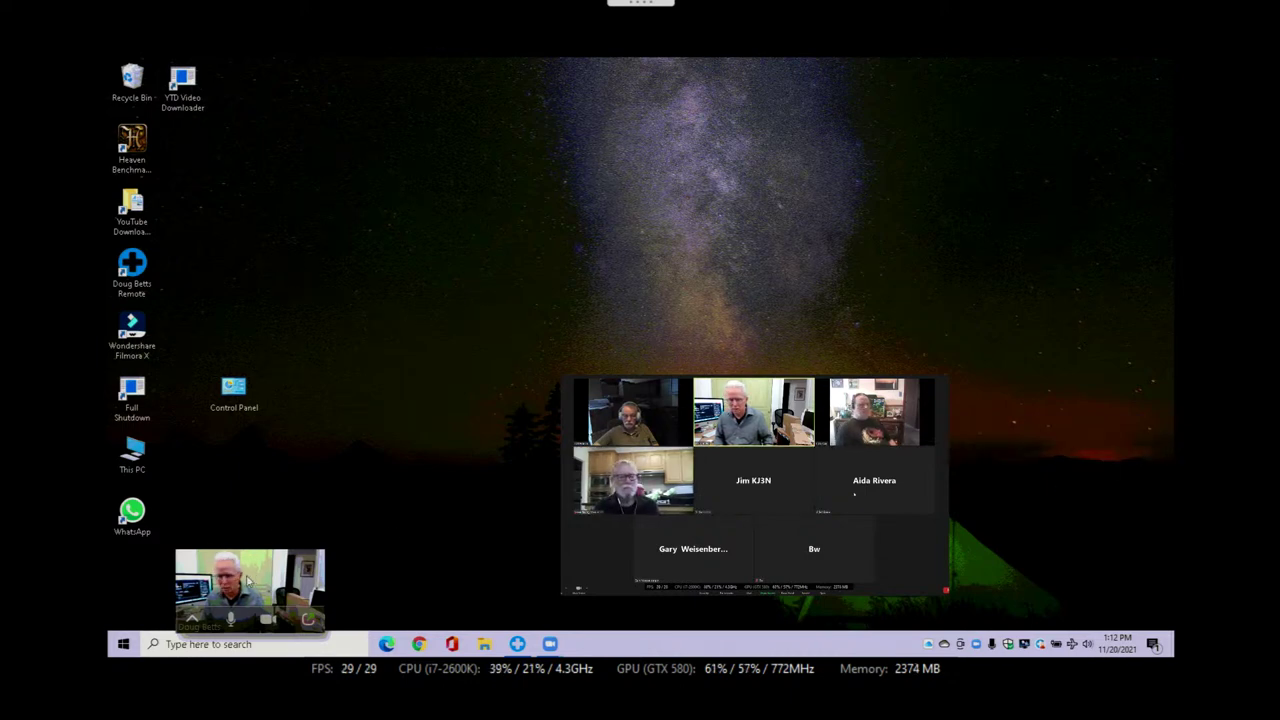
pyautogui.moveTo(248, 580); pyautogui.dragTo(640, 470)
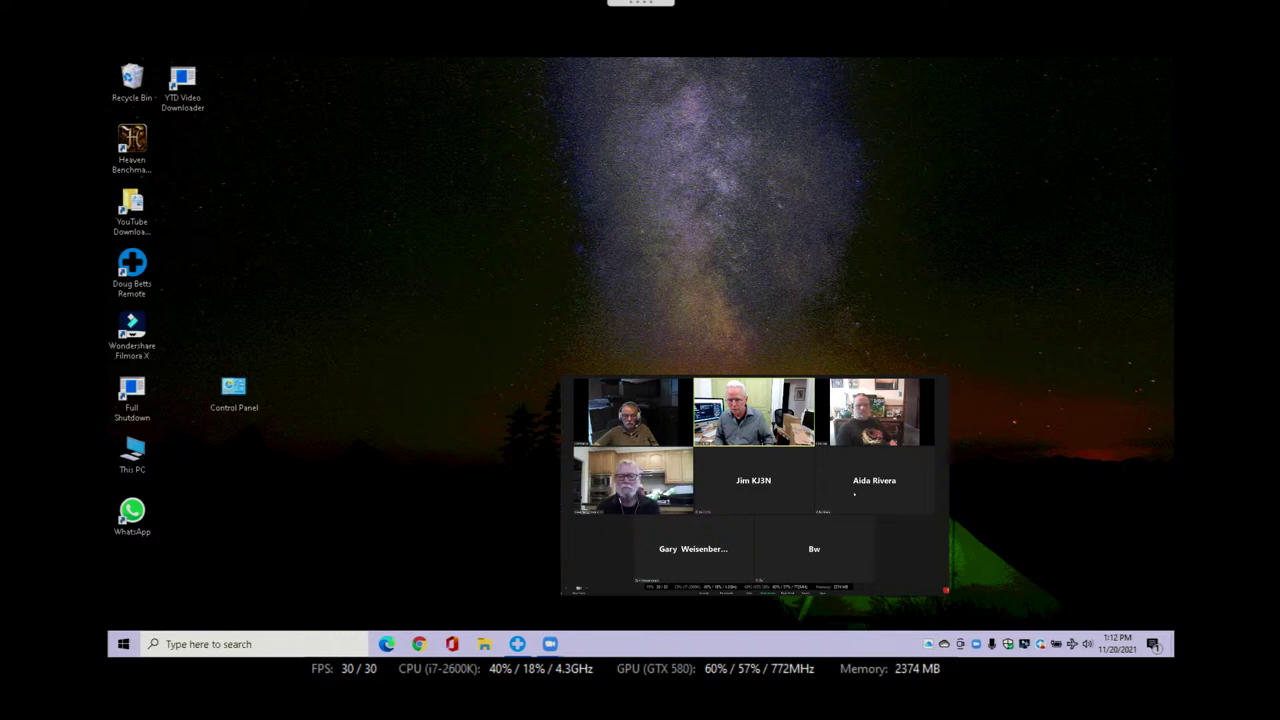
# Step: Search the customer's laptop for "stop icloud", open the web article on turning iCloud on or off, and minimize the browser
pyautogui.click(123, 644)
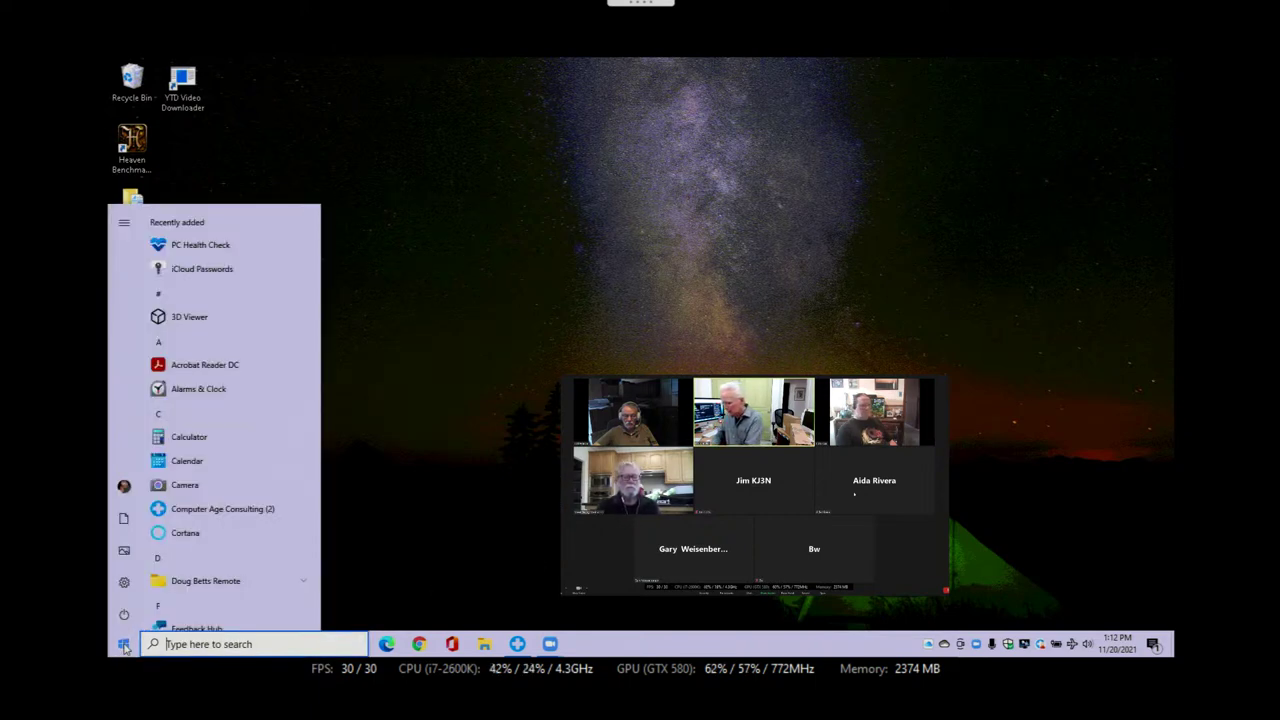
pyautogui.write('iclou')
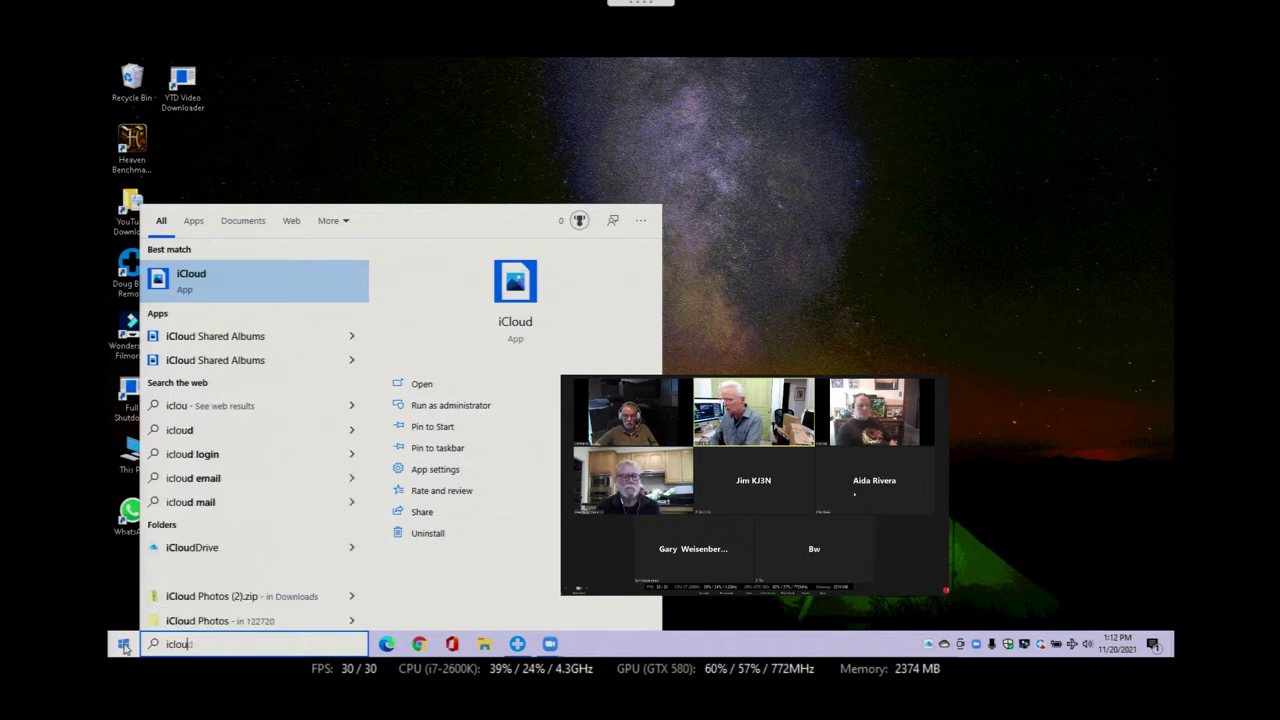
pyautogui.write('d')
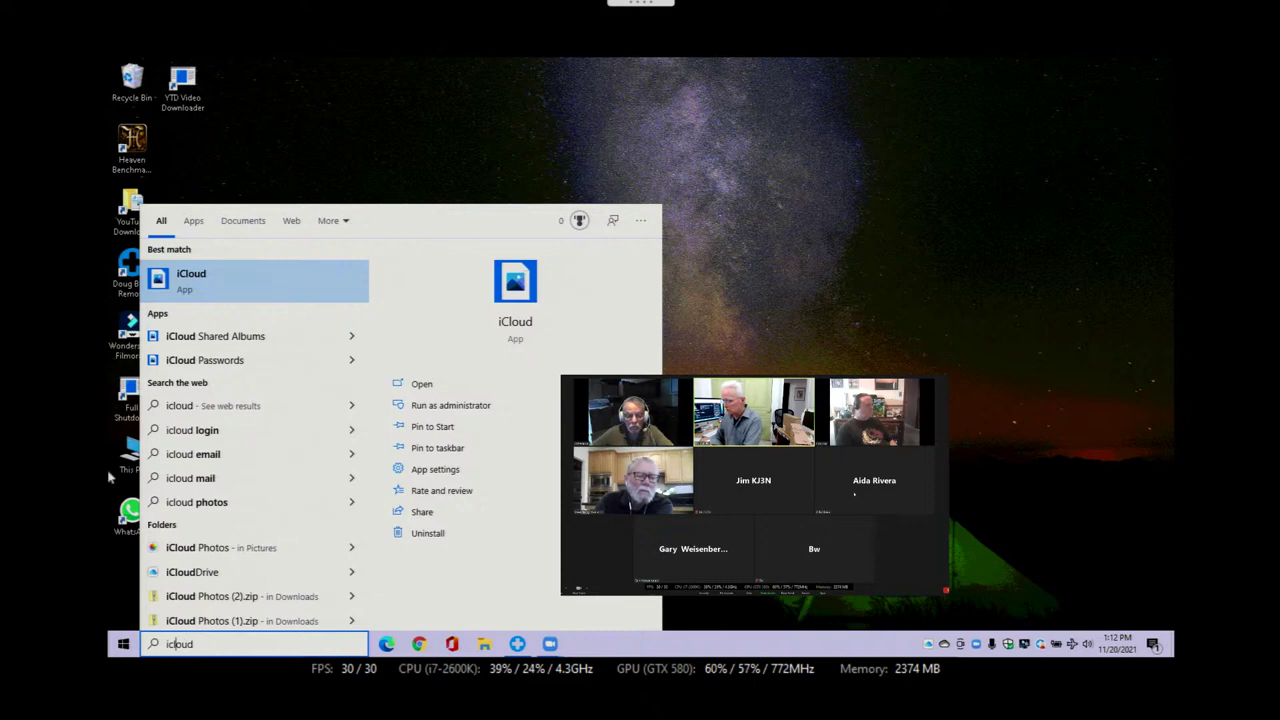
pyautogui.write('st')
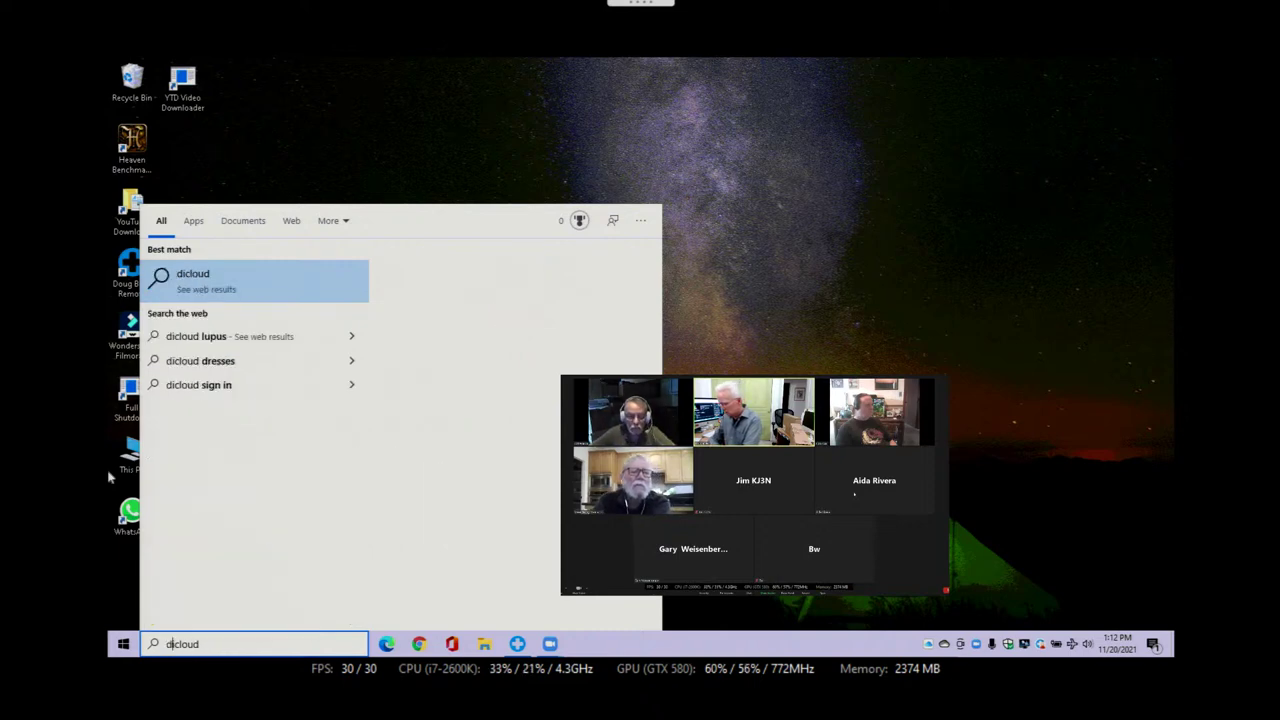
pyautogui.write('op')
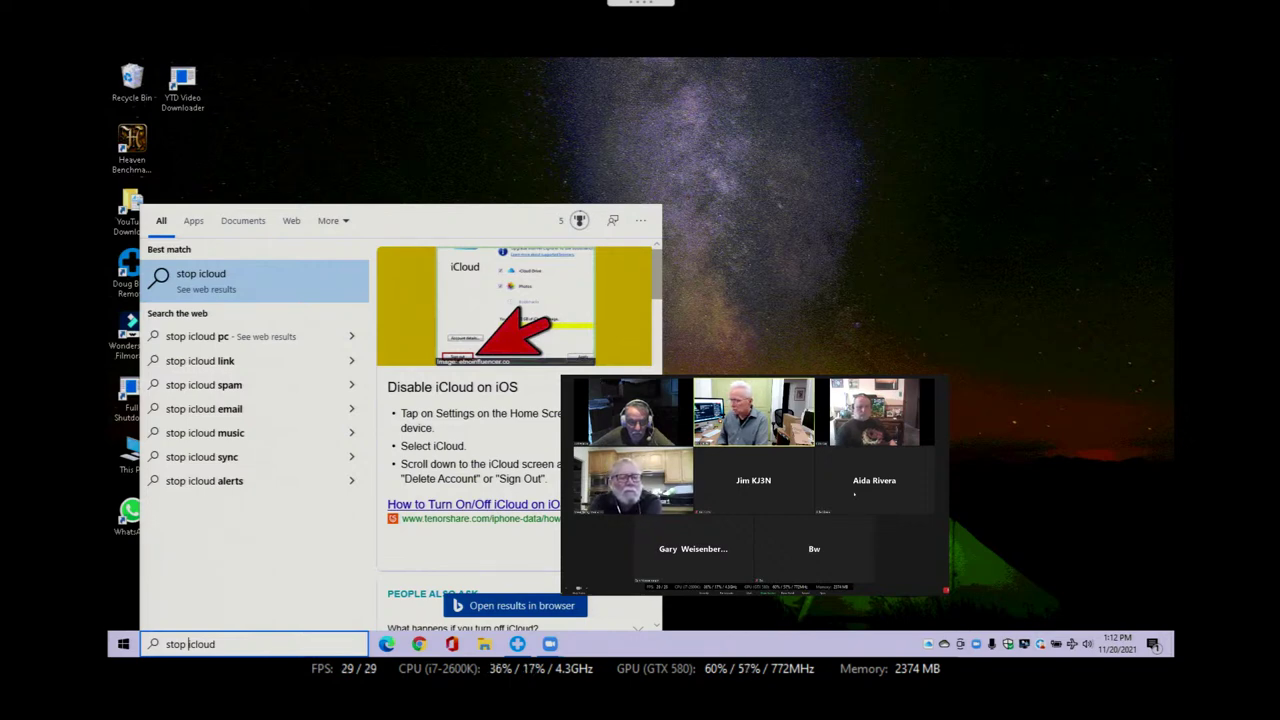
pyautogui.press('Escape')
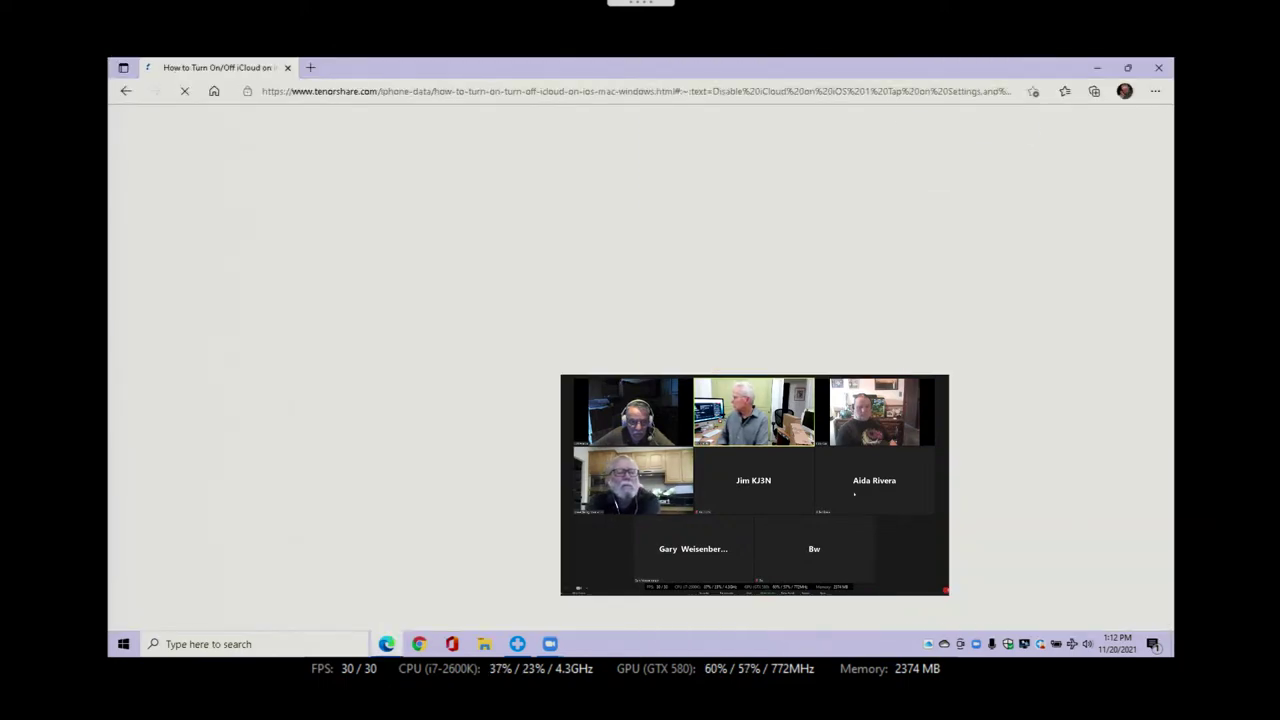
pyautogui.click(1094, 68)
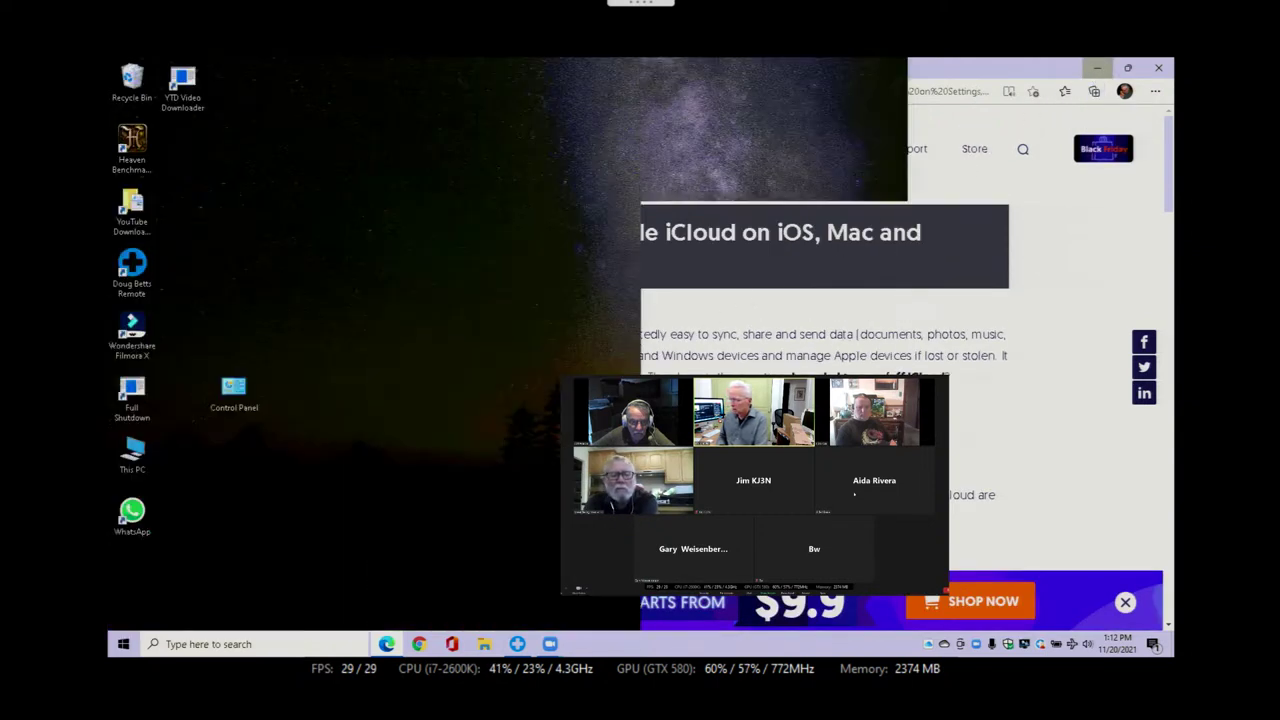
# Step: Open Task Manager on the customer's laptop
pyautogui.rightClick(600, 645)
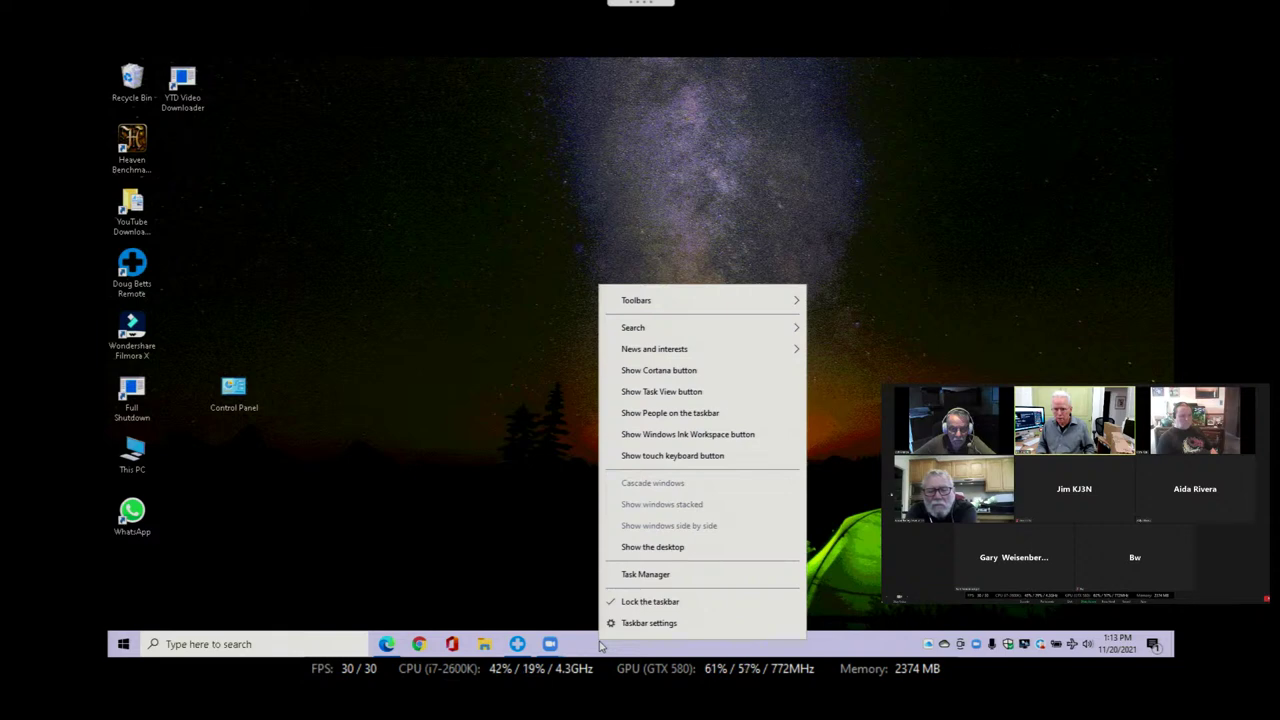
pyautogui.click(645, 575)
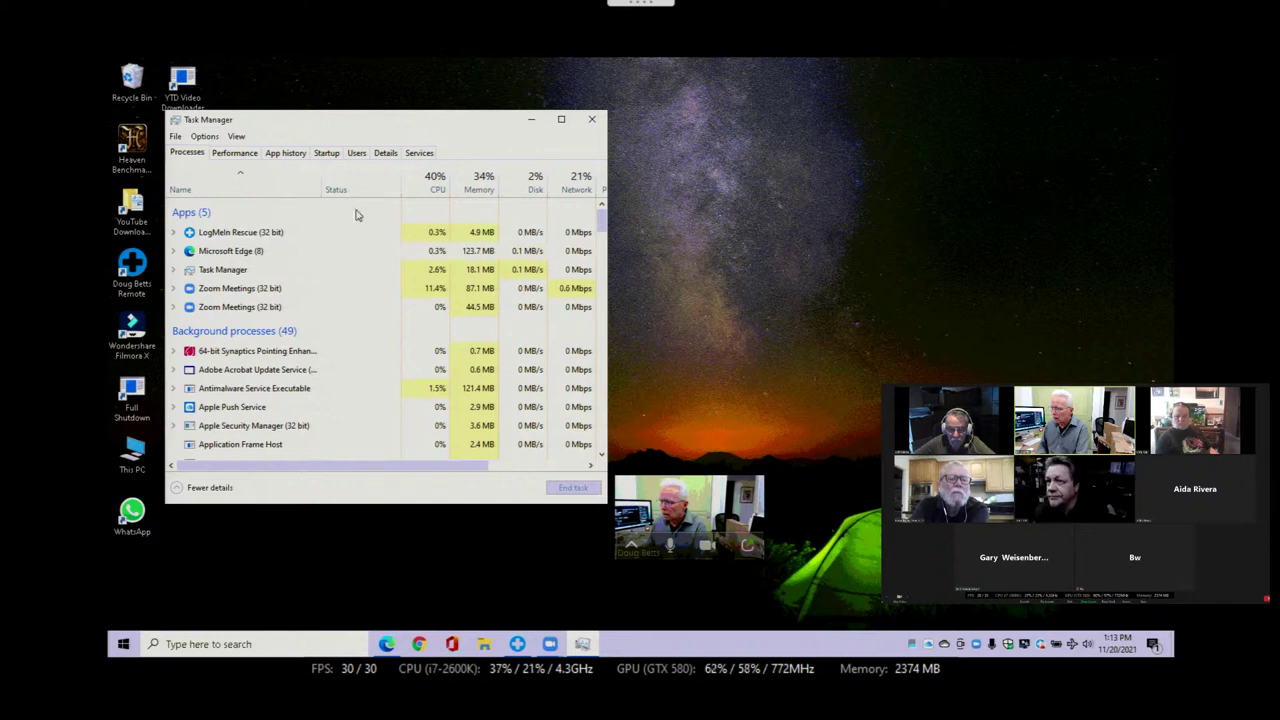
# Step: Find the iCloud background processes in Task Manager and expand the iCloud Photos entry
pyautogui.moveTo(603, 234); pyautogui.dragTo(602, 267)
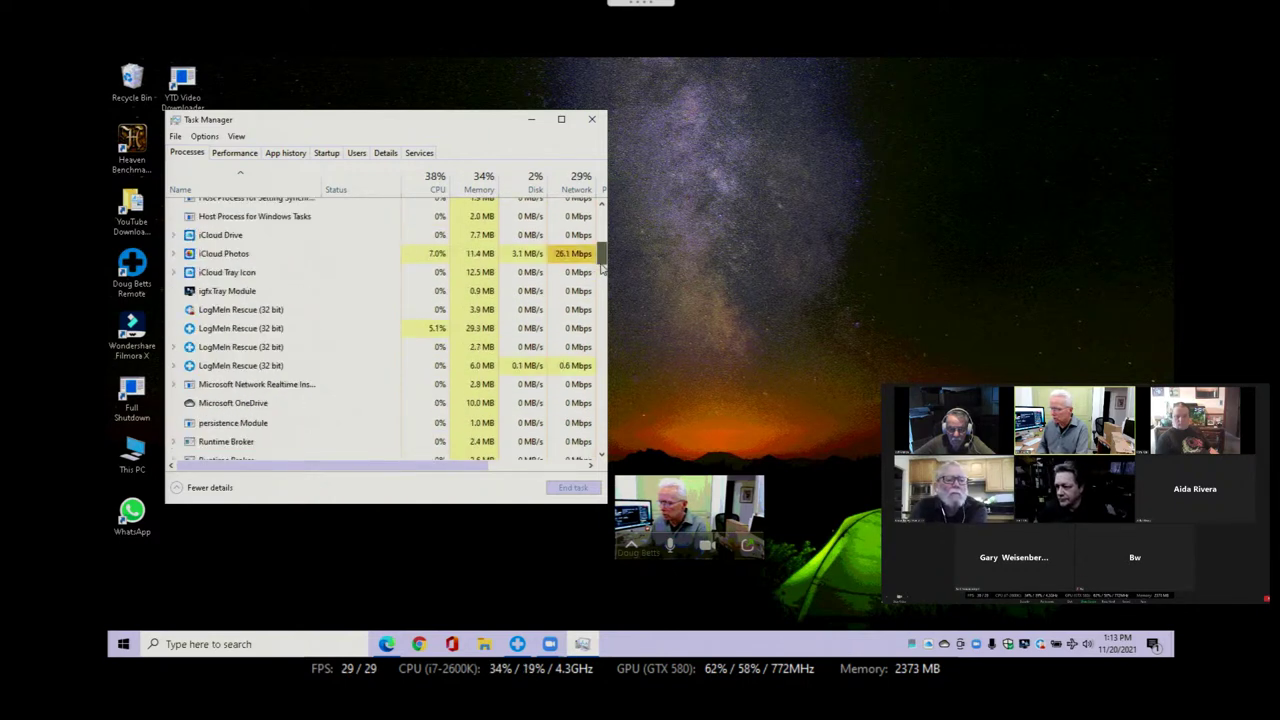
pyautogui.click(232, 238)
pyautogui.click(234, 279)
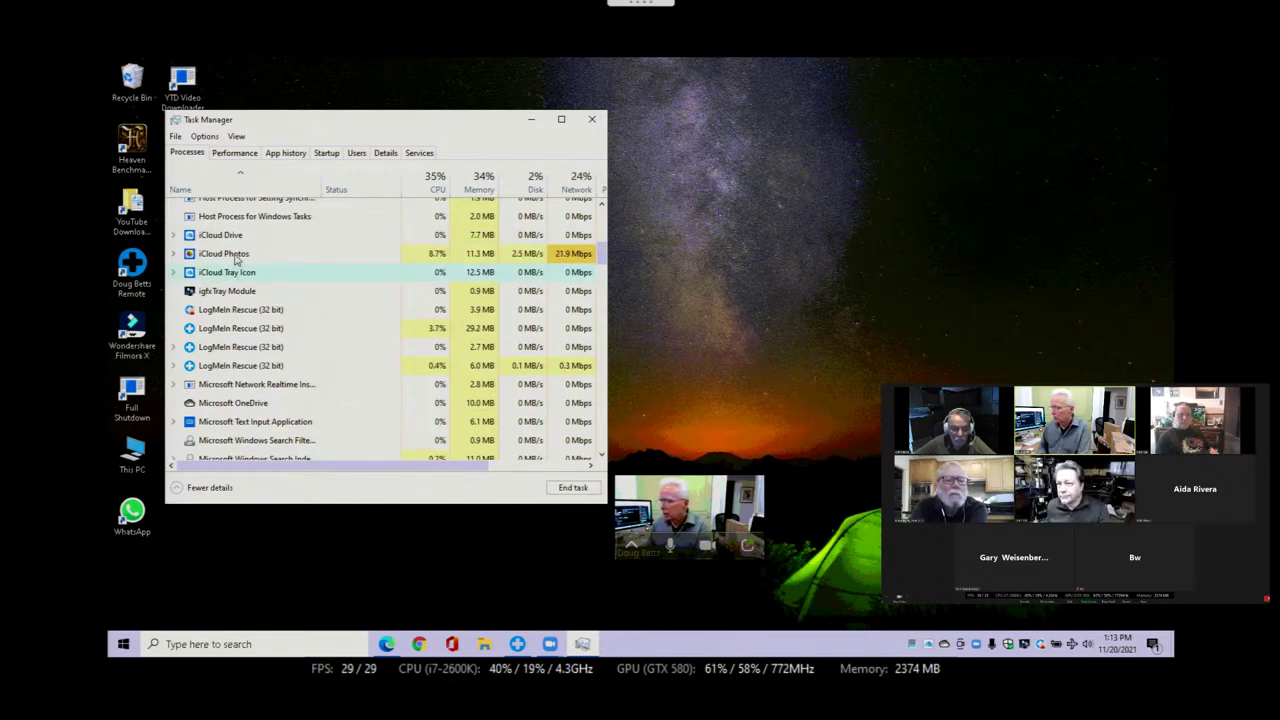
pyautogui.click(362, 257)
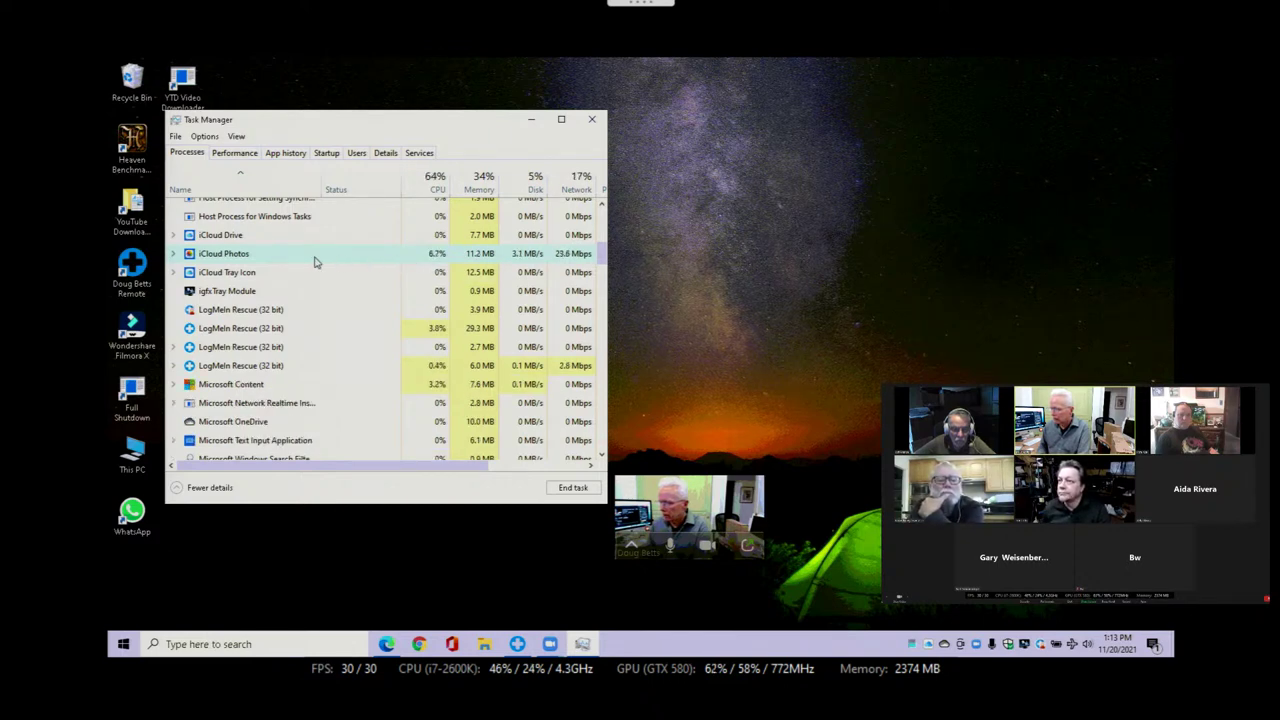
pyautogui.click(173, 254)
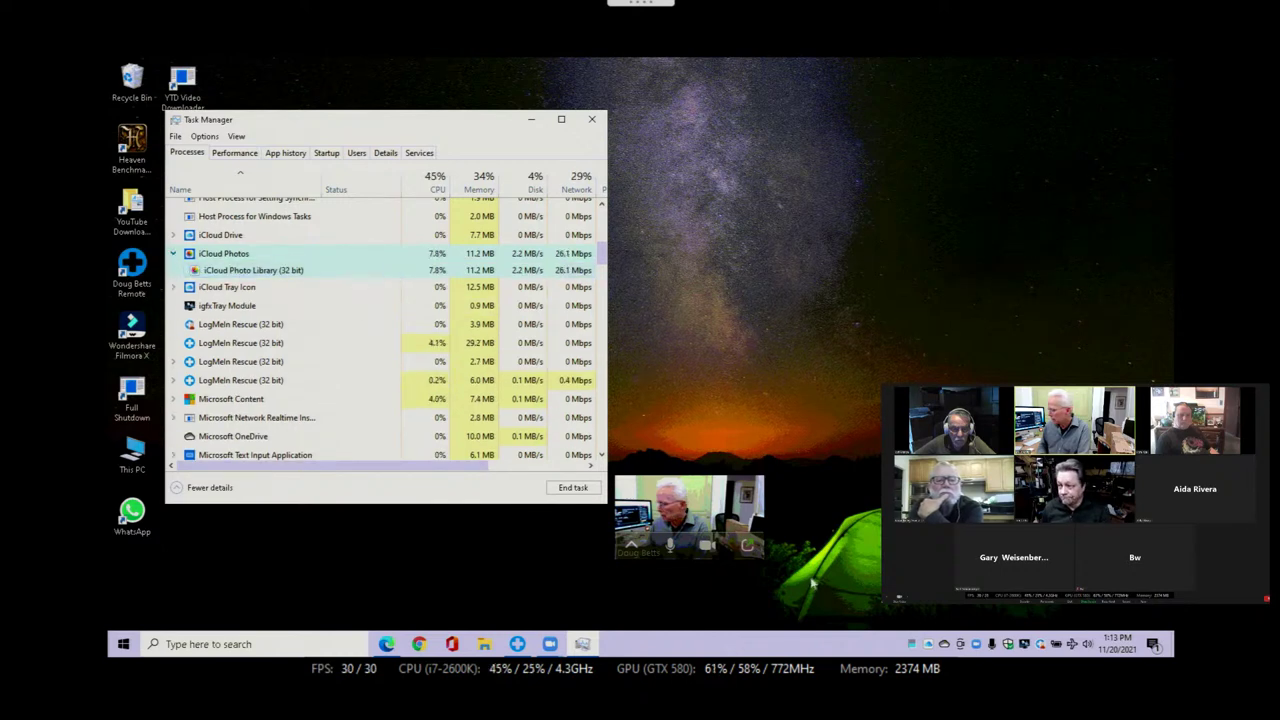
# Step: Check the iCloud Photos and iCloud Drive sync status, moving the floating Zoom video out of the way
pyautogui.click(928, 647)
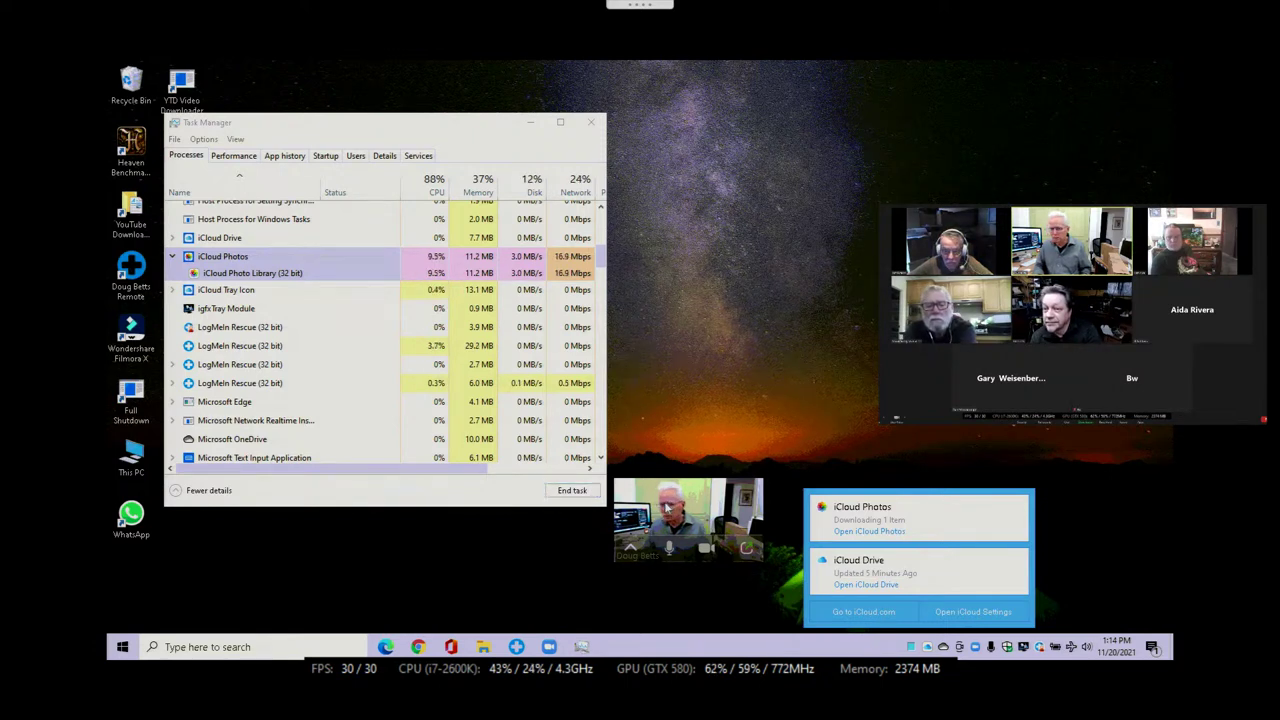
pyautogui.moveTo(666, 506); pyautogui.dragTo(1000, 380)
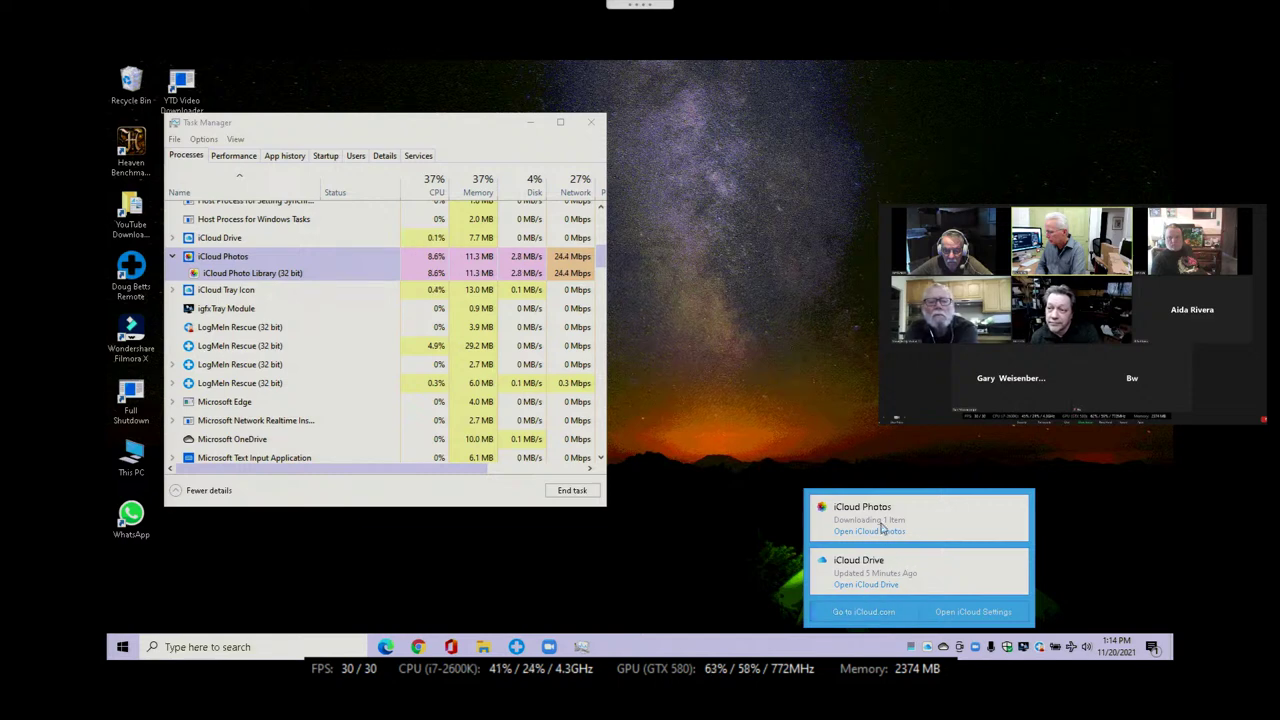
pyautogui.click(884, 428)
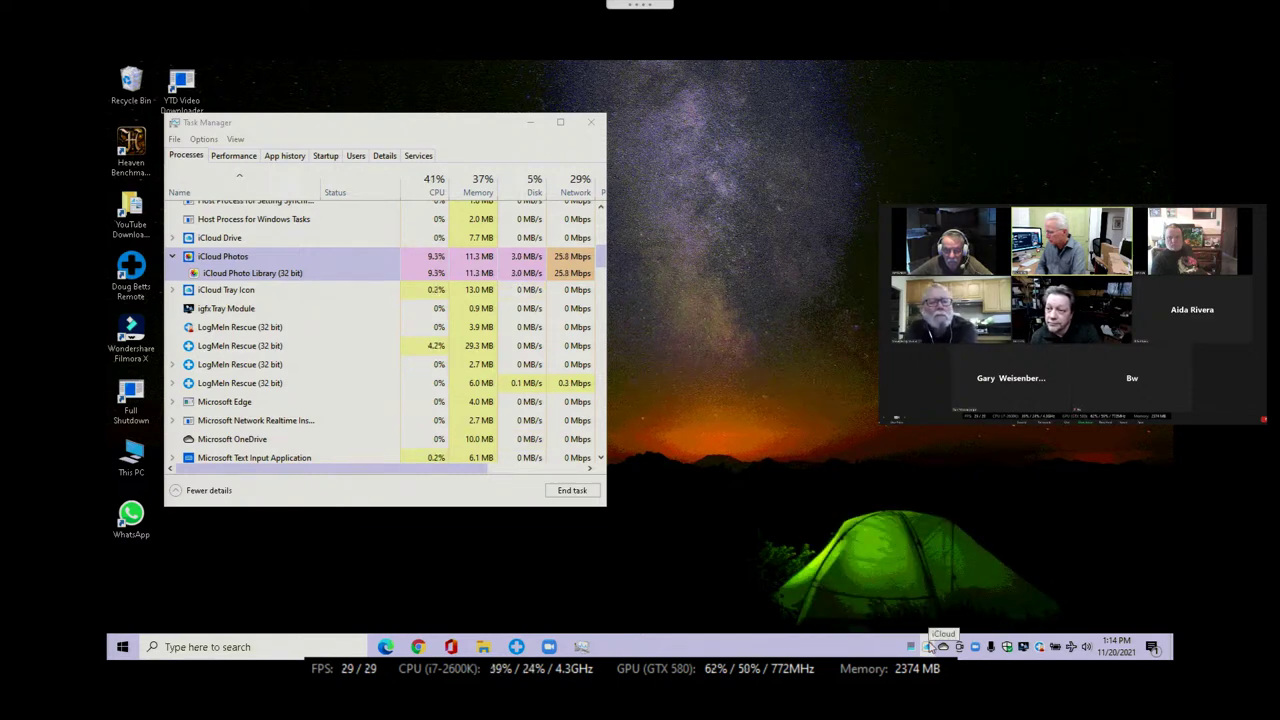
pyautogui.click(929, 647)
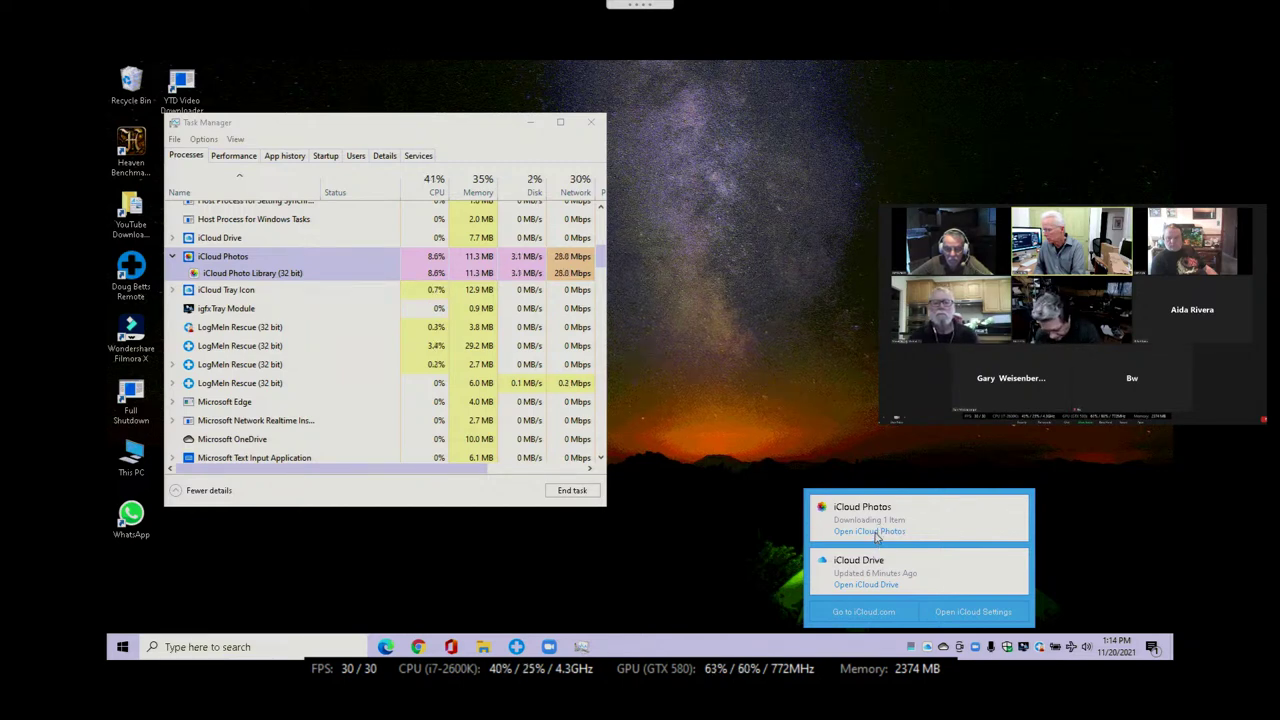
# Step: Dismiss the iCloud status popup and bring up the available actions for the iCloud Photos process
pyautogui.click(715, 324)
pyautogui.click(224, 258)
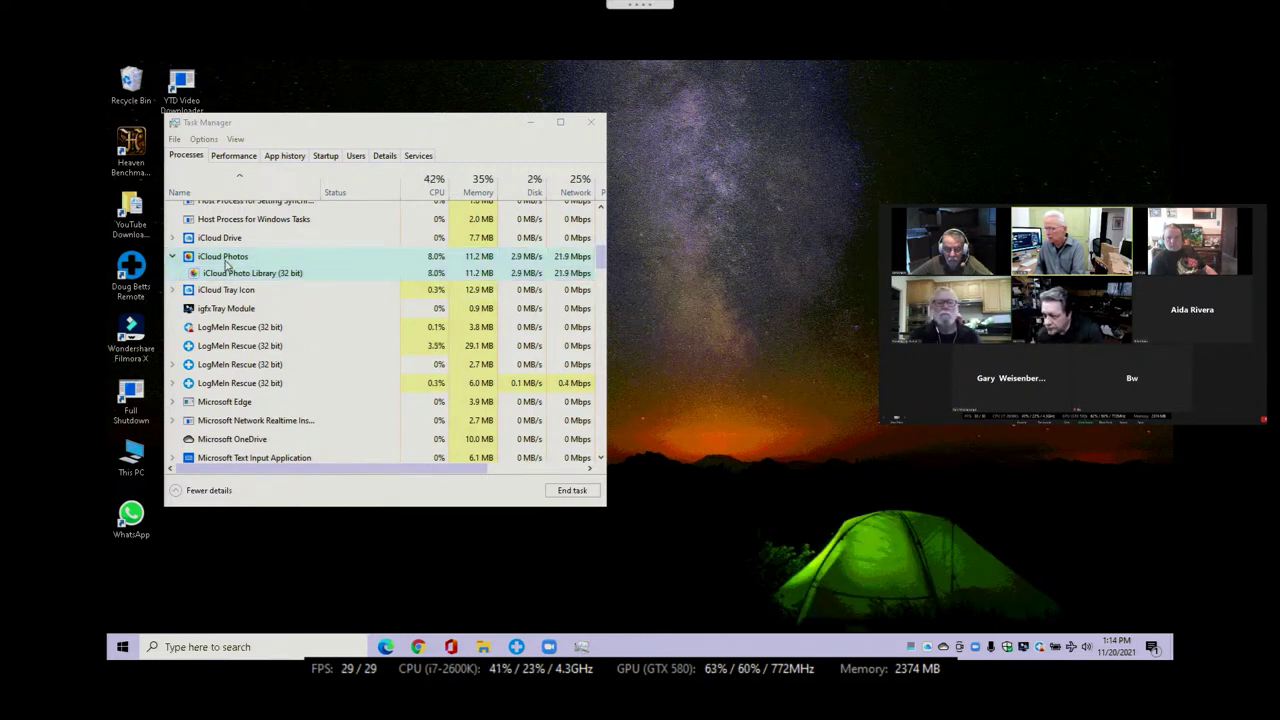
pyautogui.rightClick(222, 259)
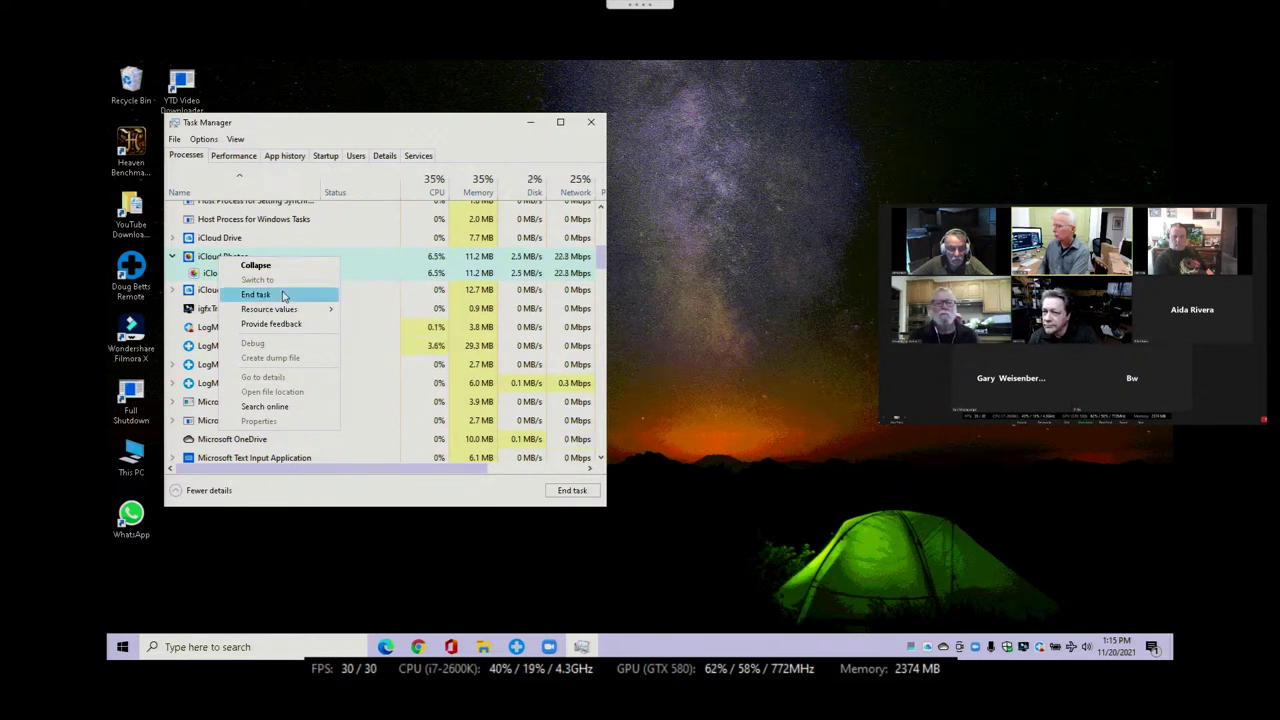
# Step: Switch to the YouTube live chat, read the recent viewer messages including the printer maintenance question, and return to the remote session
pyautogui.moveTo(640, 9)
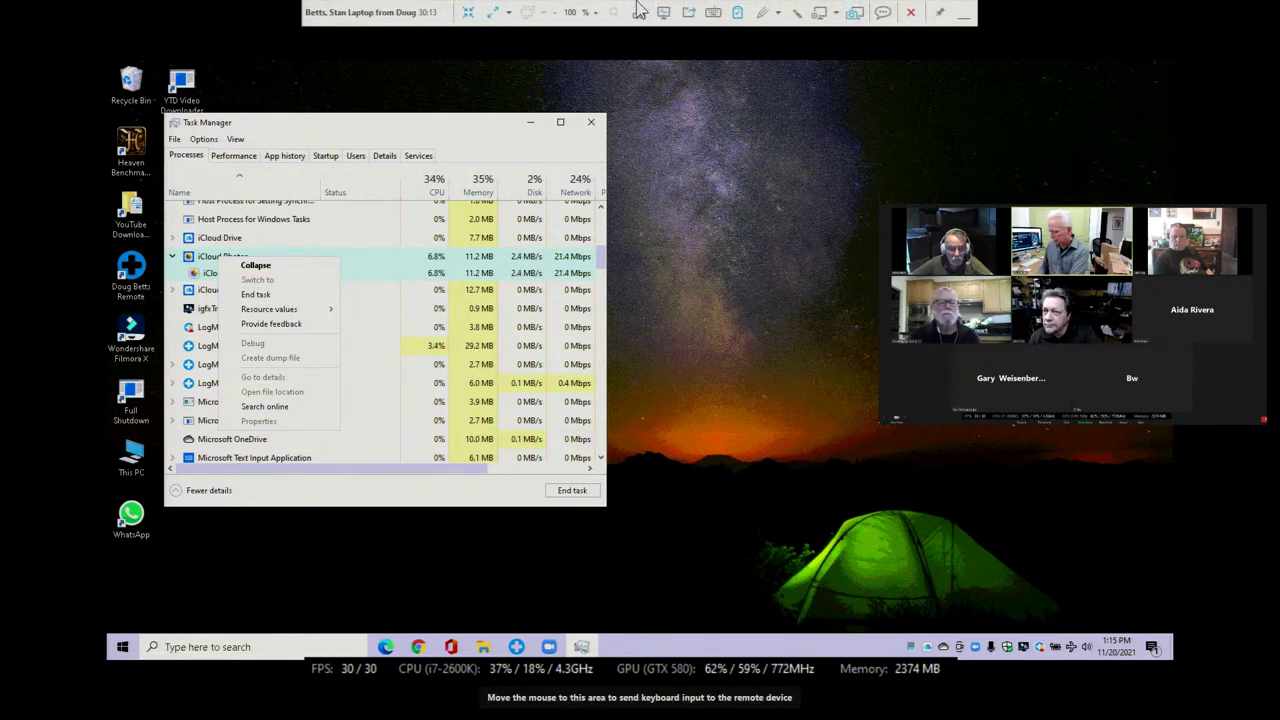
pyautogui.hotkey('alt', 'Tab')
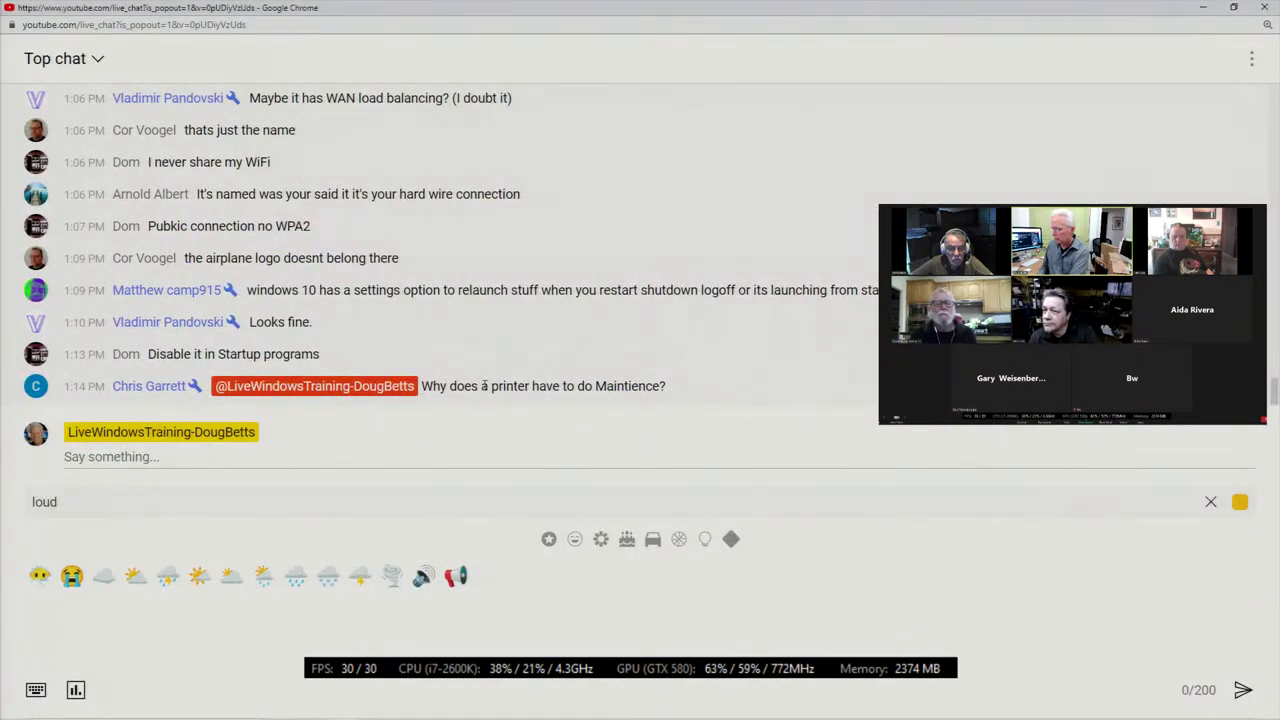
pyautogui.tripleClick(485, 390)
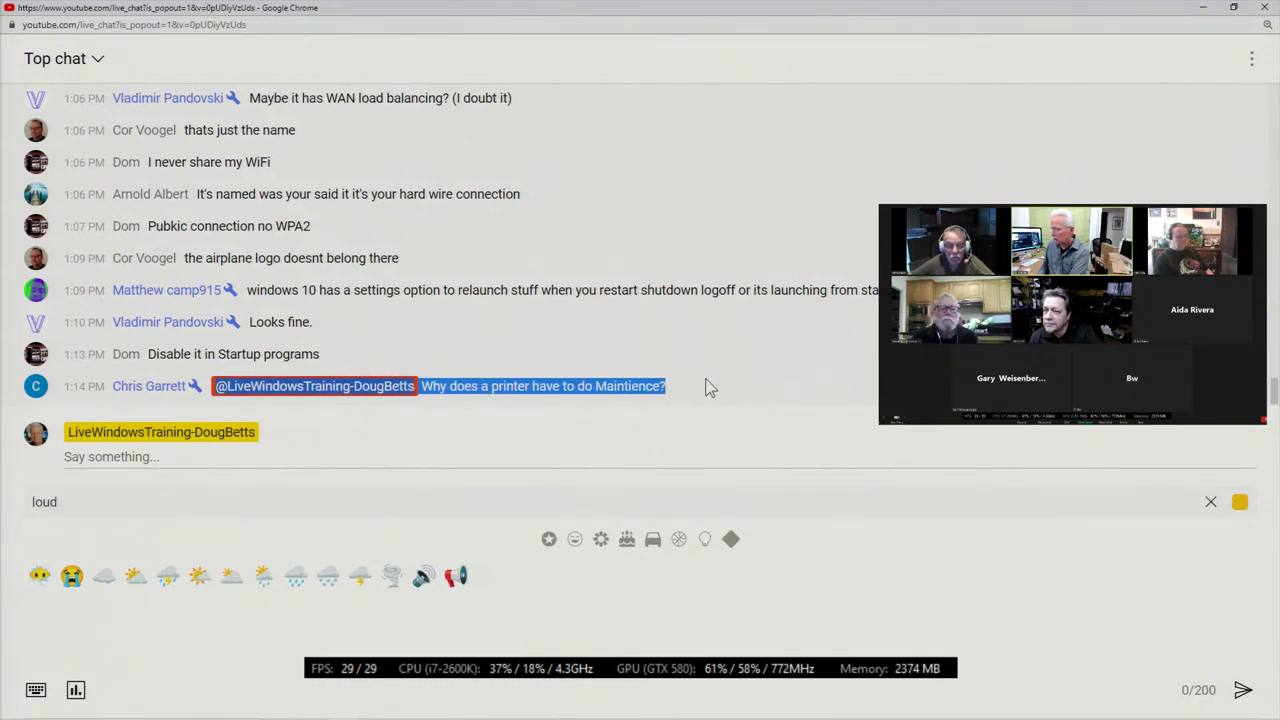
pyautogui.scroll(1, 706, 386)
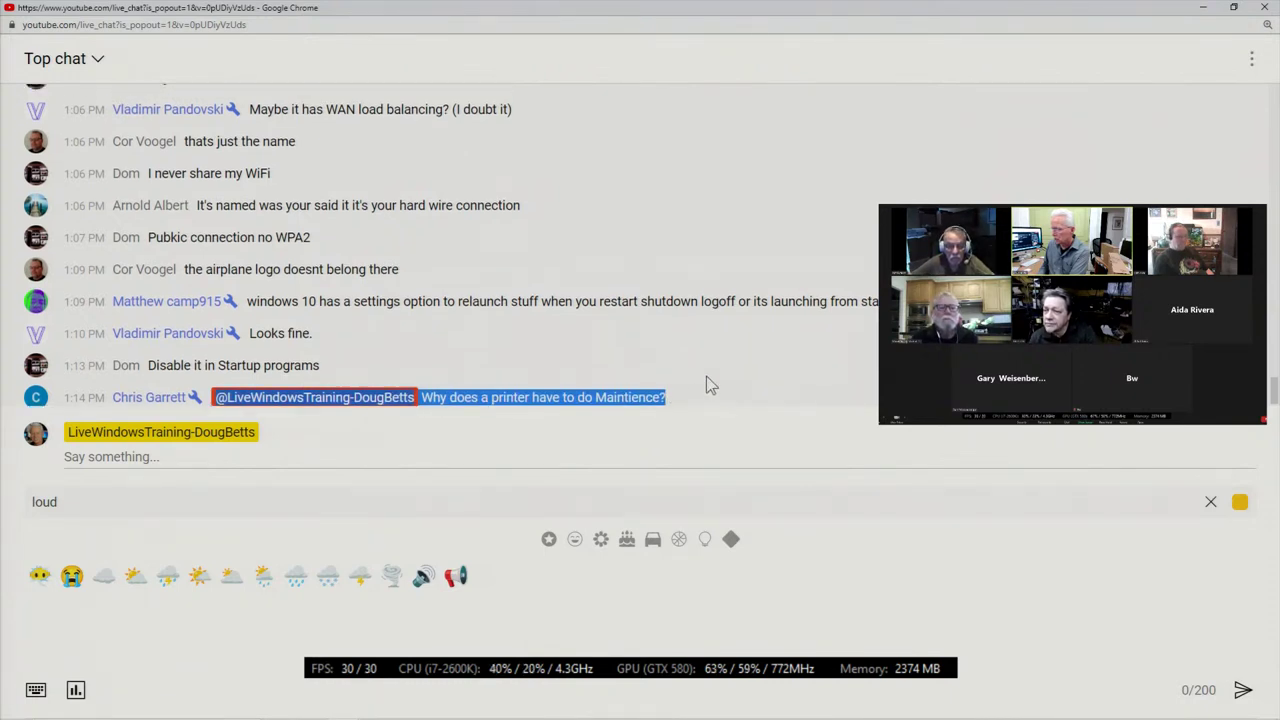
pyautogui.scroll(-1, 706, 386)
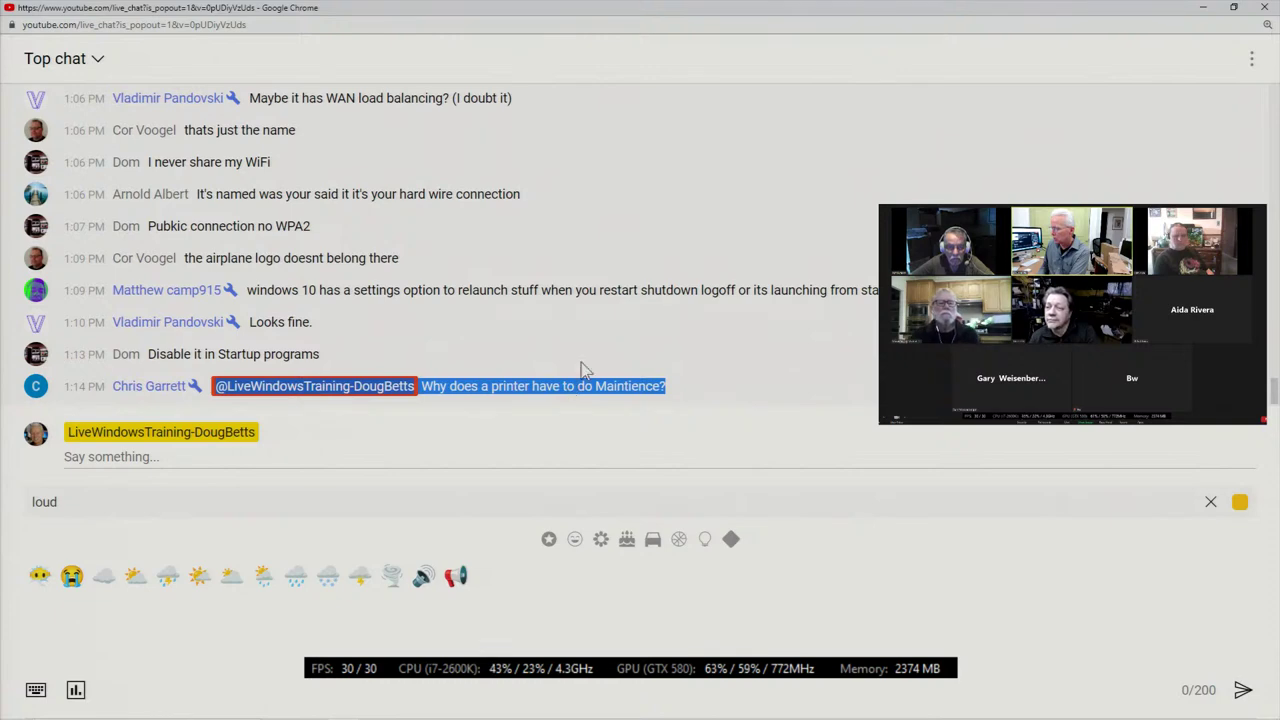
pyautogui.scroll(5, 585, 370)
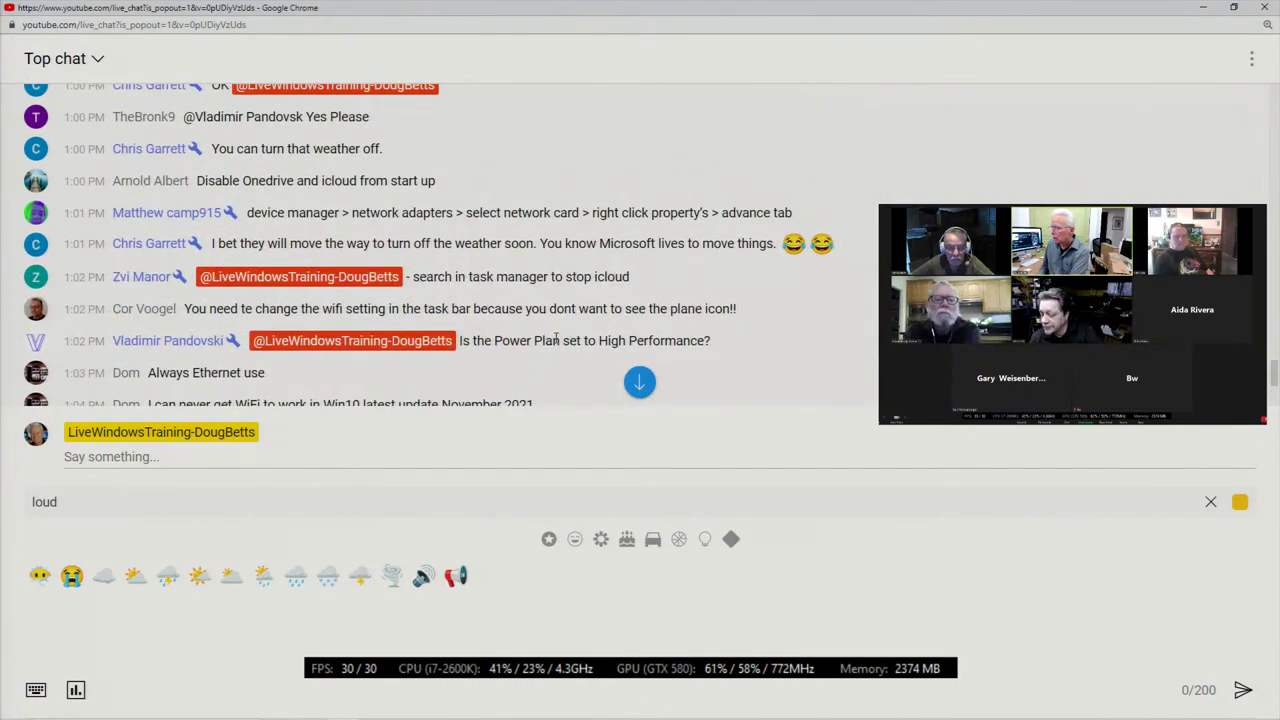
pyautogui.scroll(-5, 557, 340)
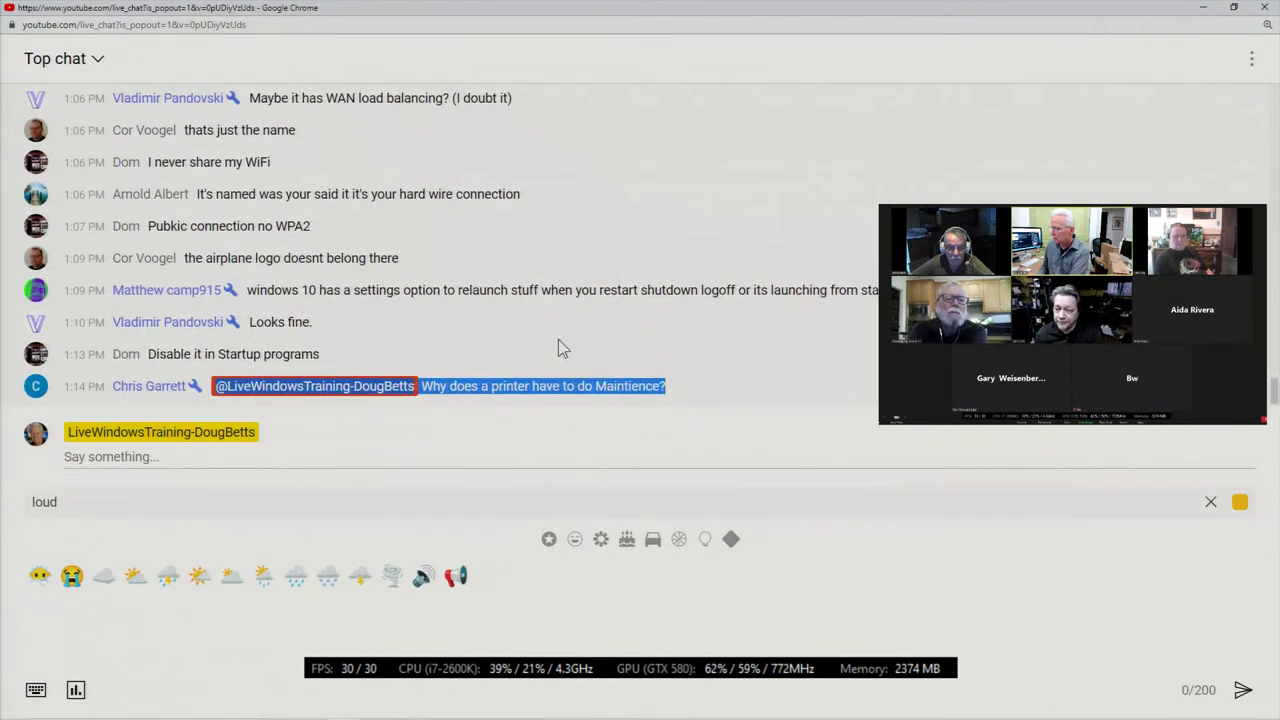
pyautogui.click(523, 383)
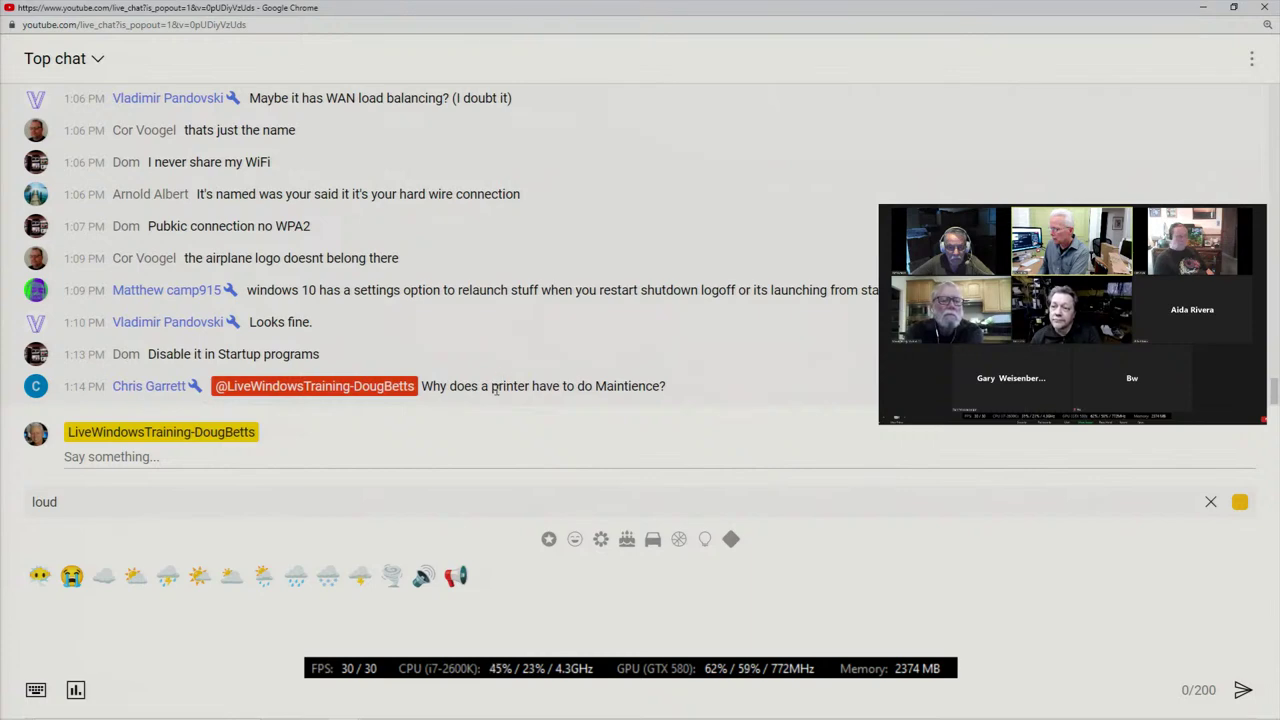
pyautogui.tripleClick(493, 388)
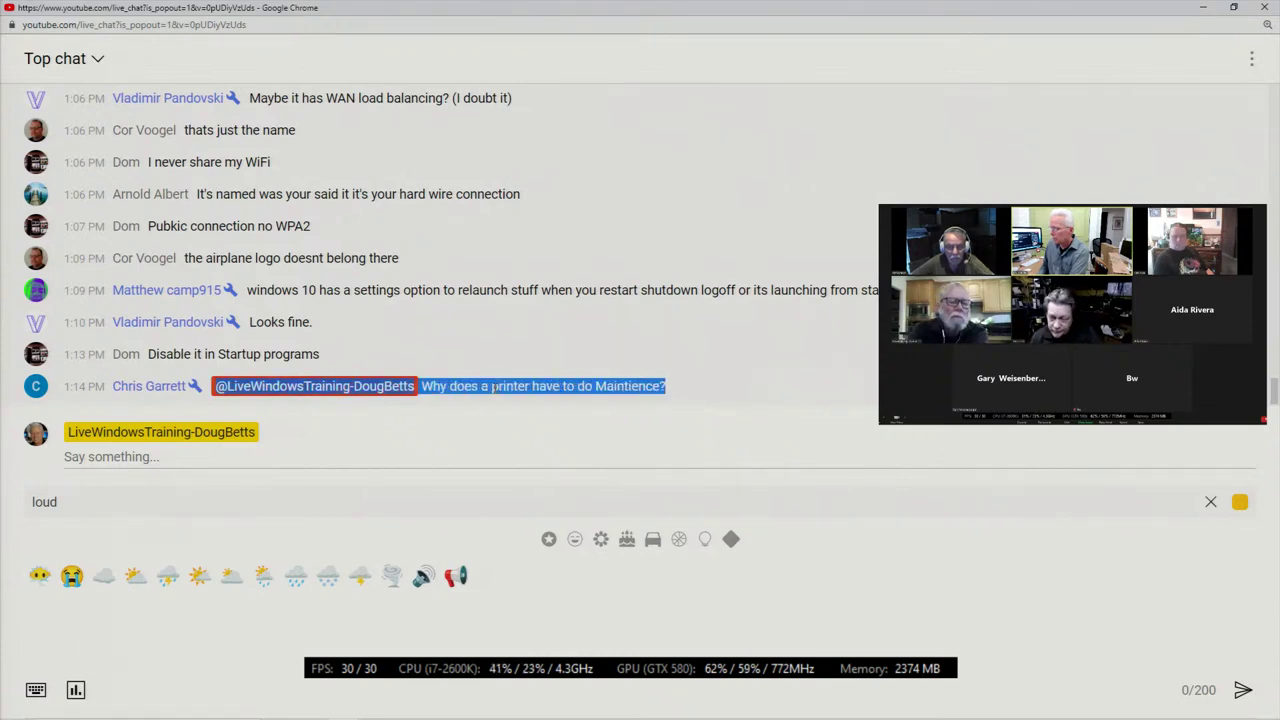
pyautogui.click(493, 389)
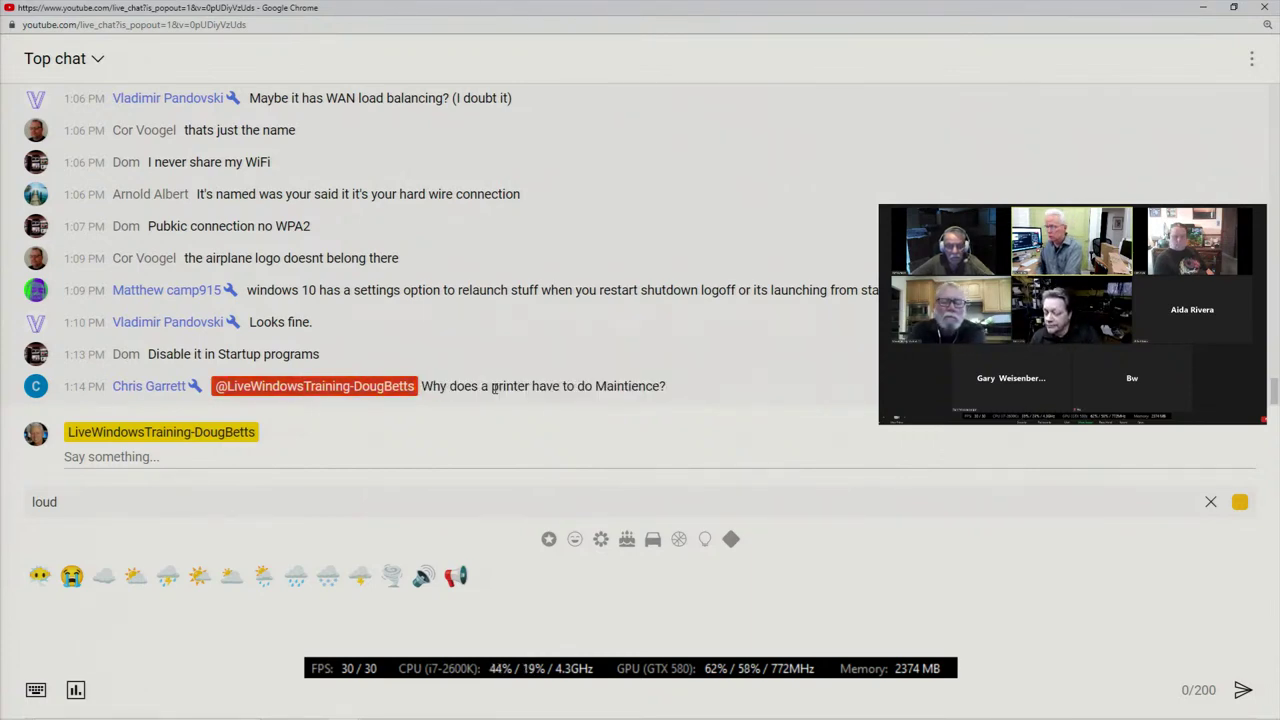
pyautogui.hotkey('alt', 'Tab')
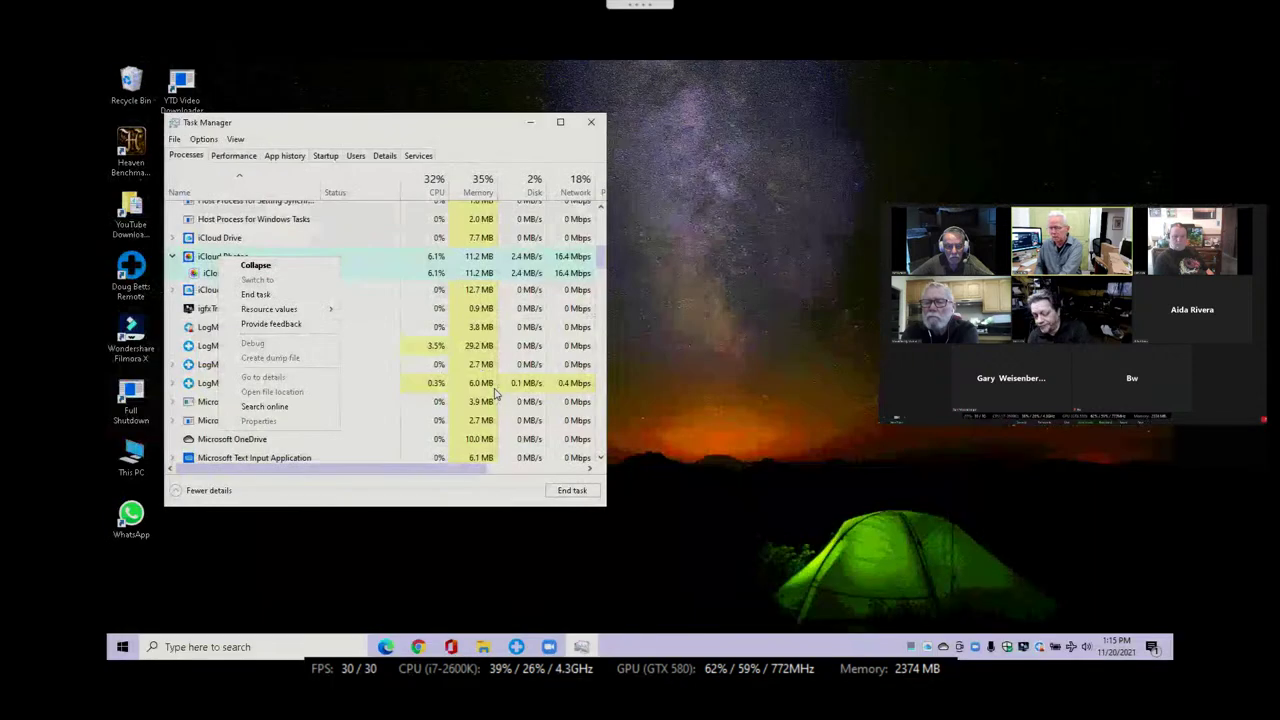
# Step: End the iCloud Photos and iCloud Tray Icon processes on the customer's laptop
pyautogui.click(697, 347)
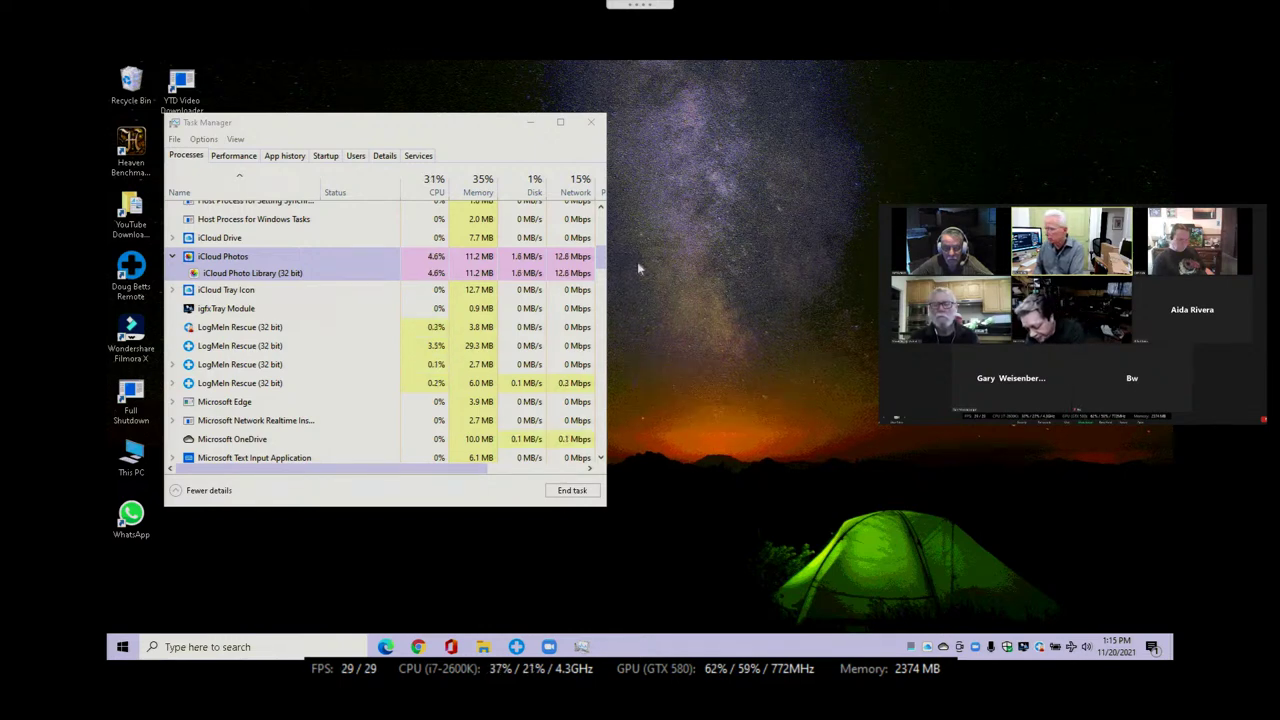
pyautogui.rightClick(241, 262)
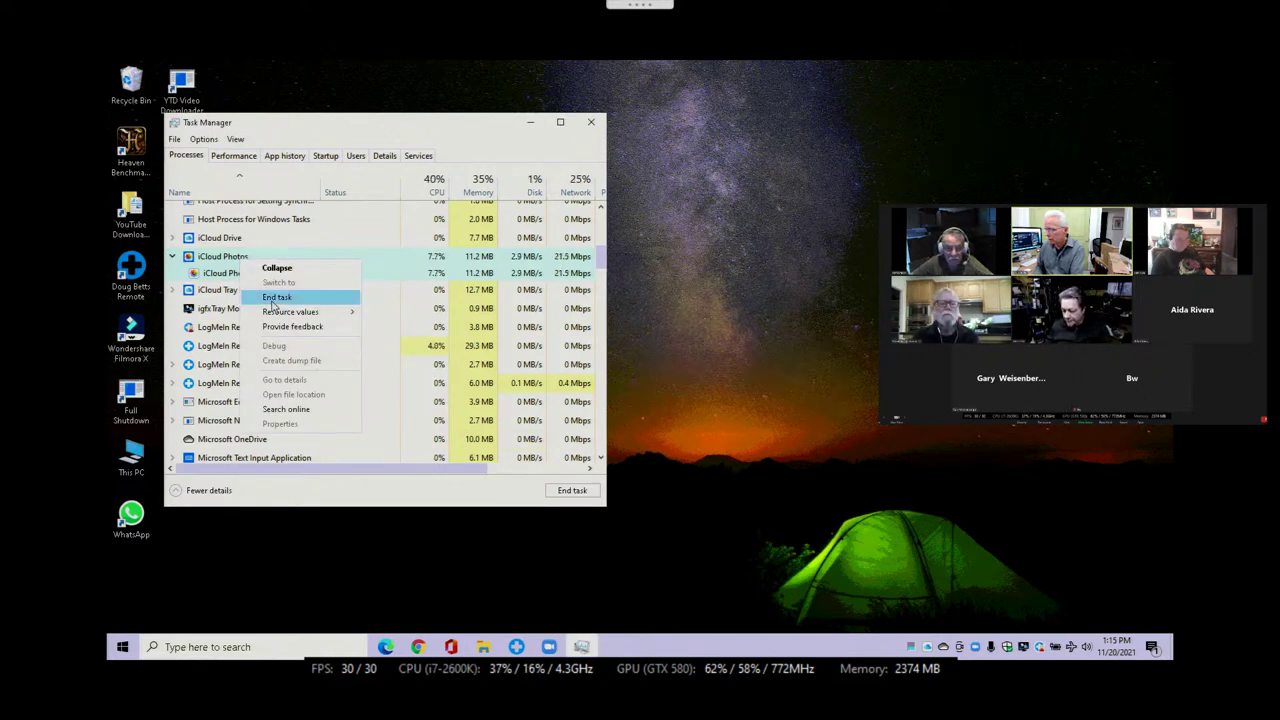
pyautogui.click(272, 300)
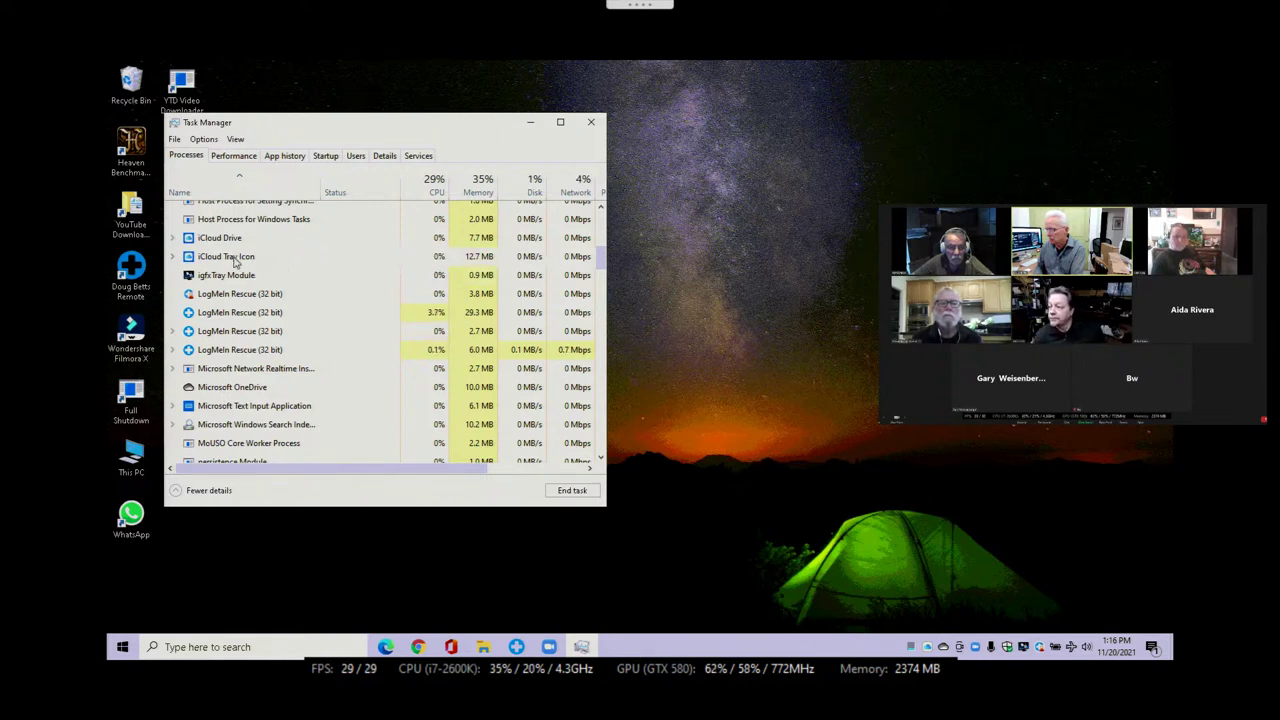
pyautogui.rightClick(236, 262)
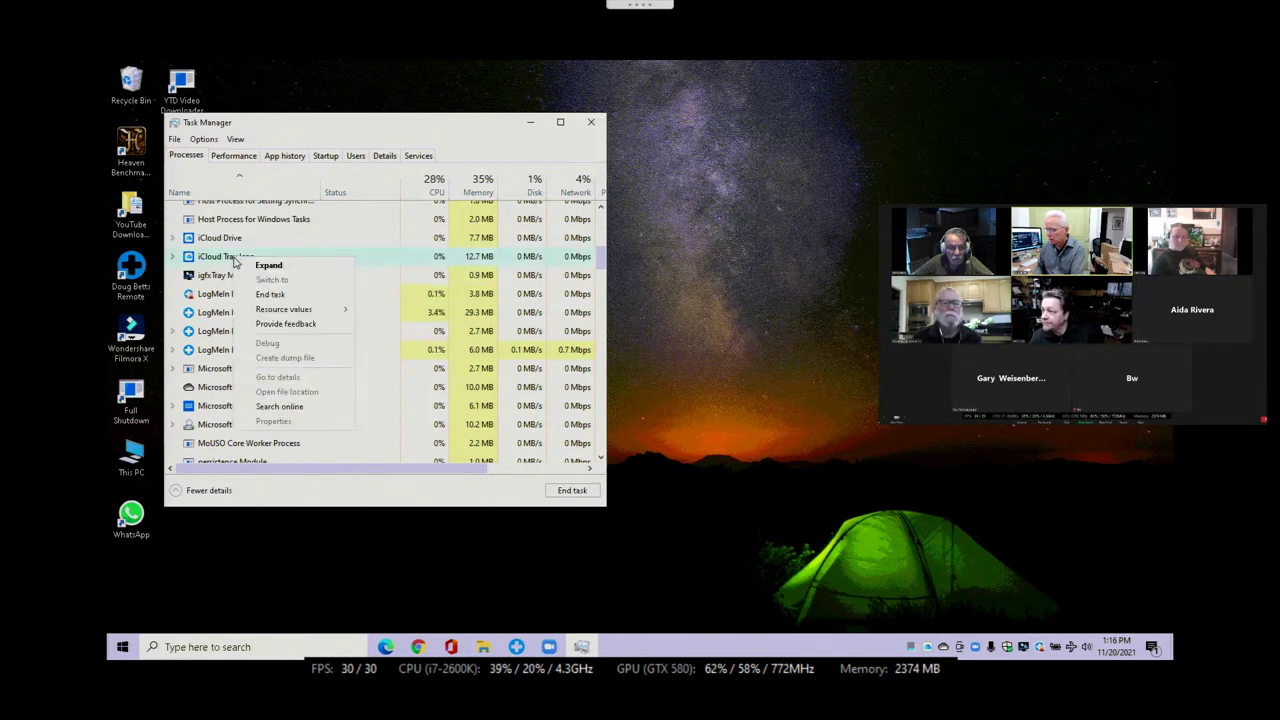
pyautogui.click(271, 296)
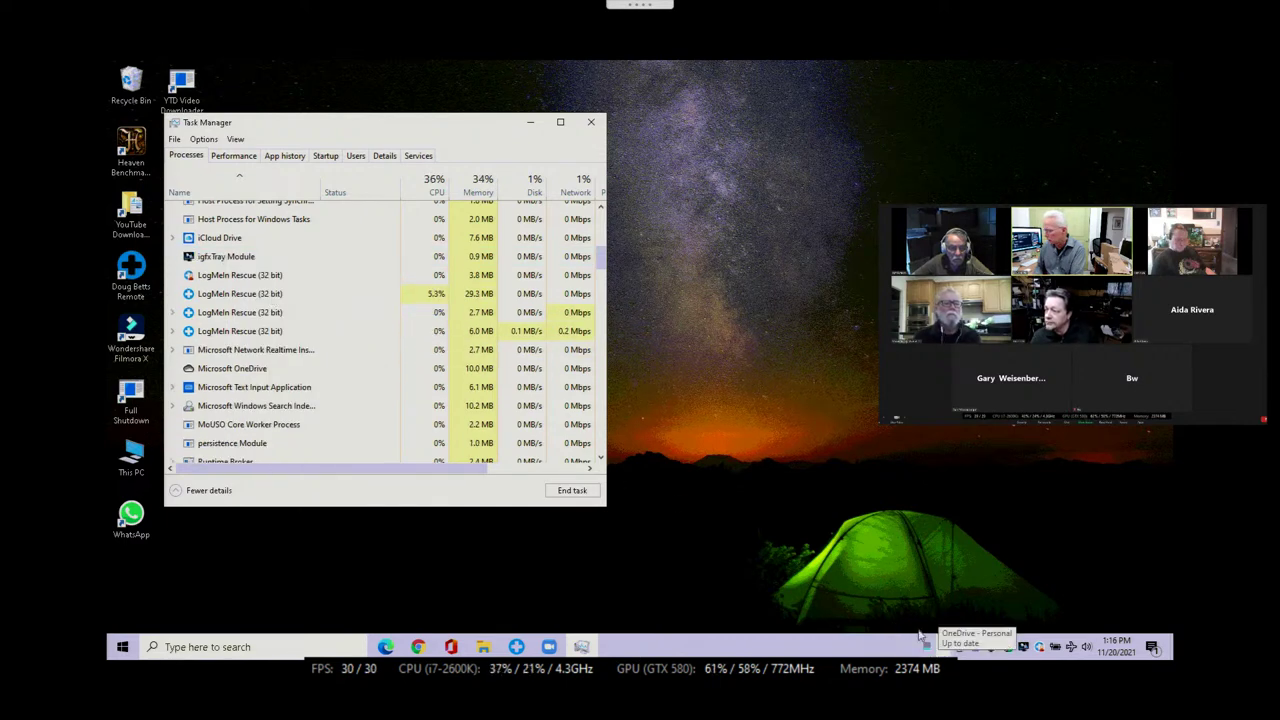
# Step: Expand and end the iCloud Drive process, and close Task Manager
pyautogui.click(173, 238)
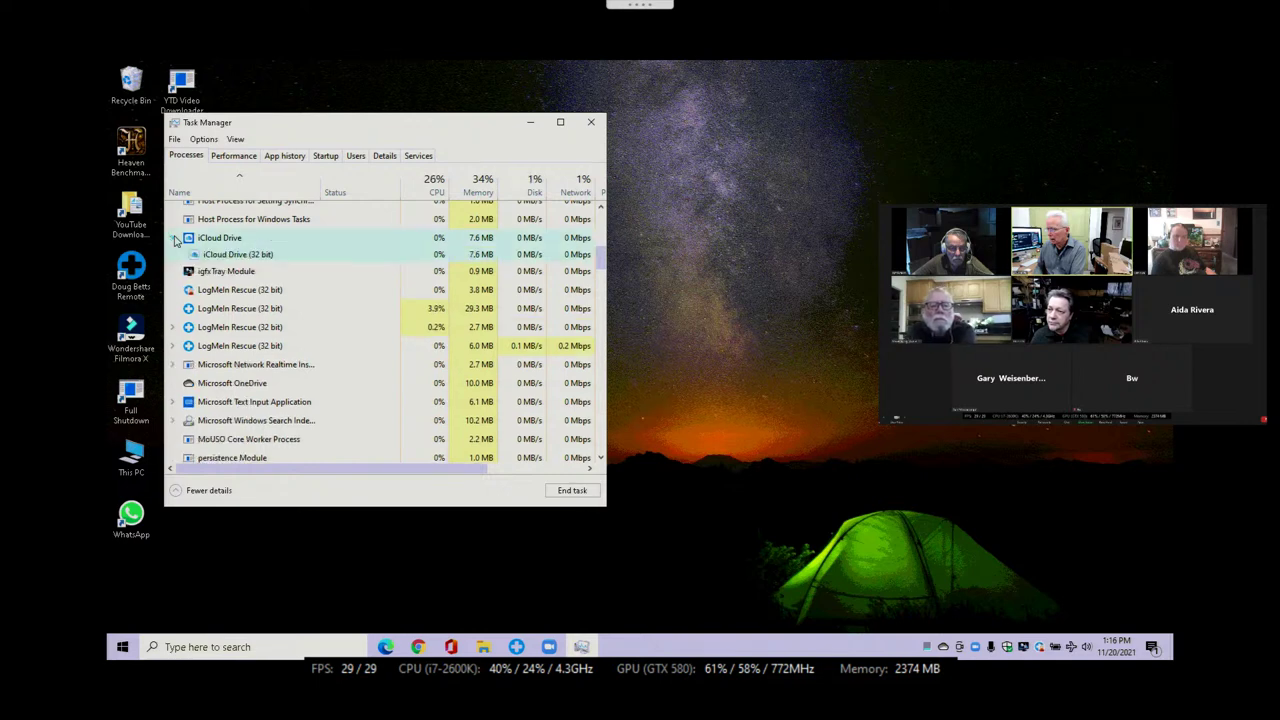
pyautogui.click(272, 256)
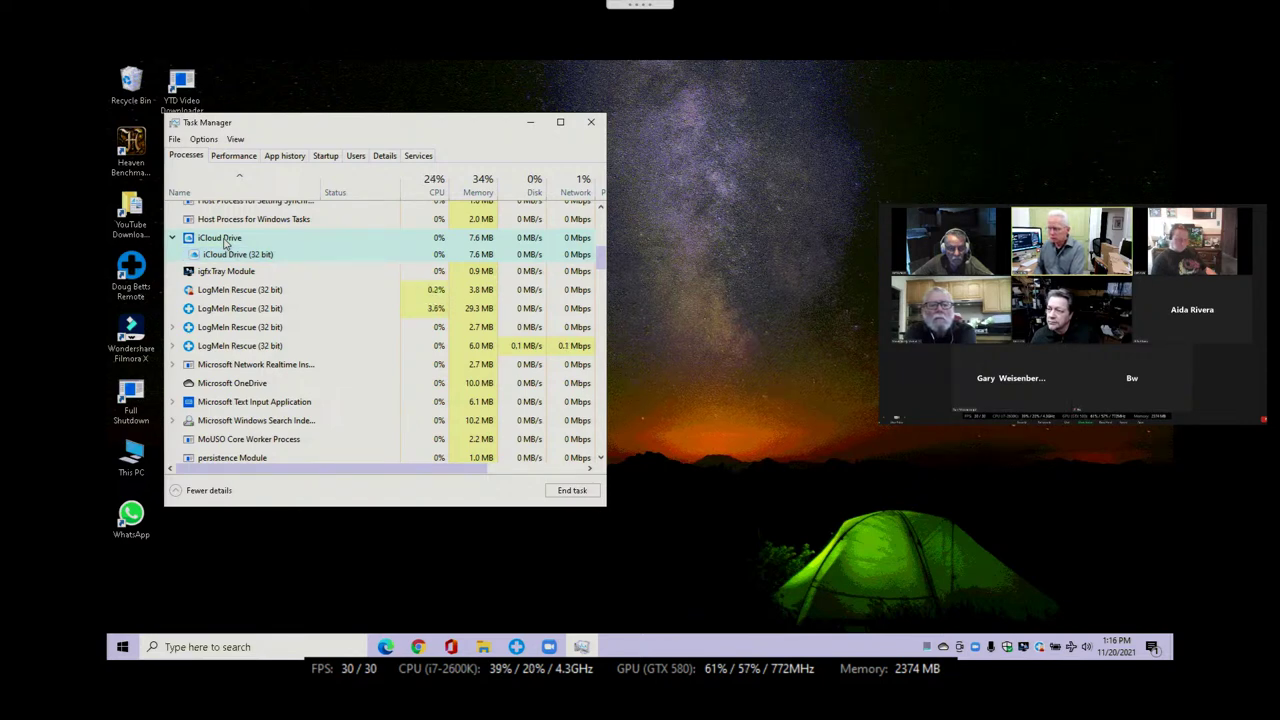
pyautogui.rightClick(225, 242)
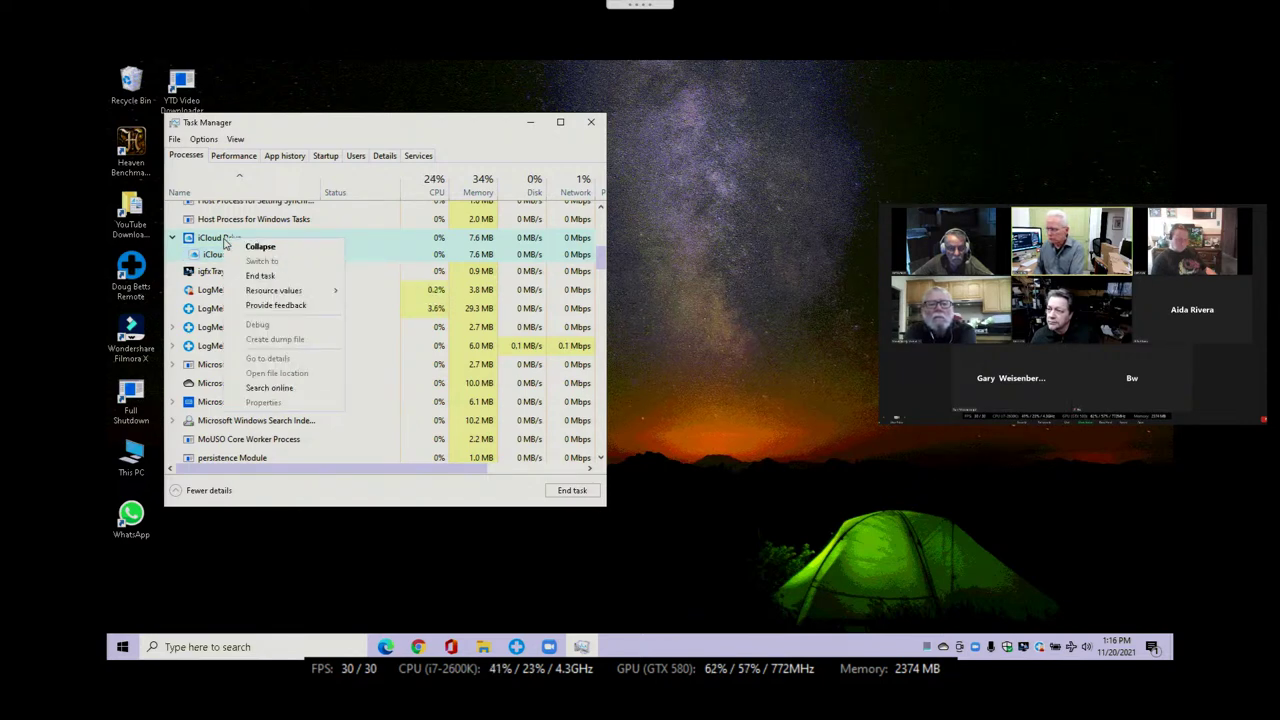
pyautogui.click(260, 277)
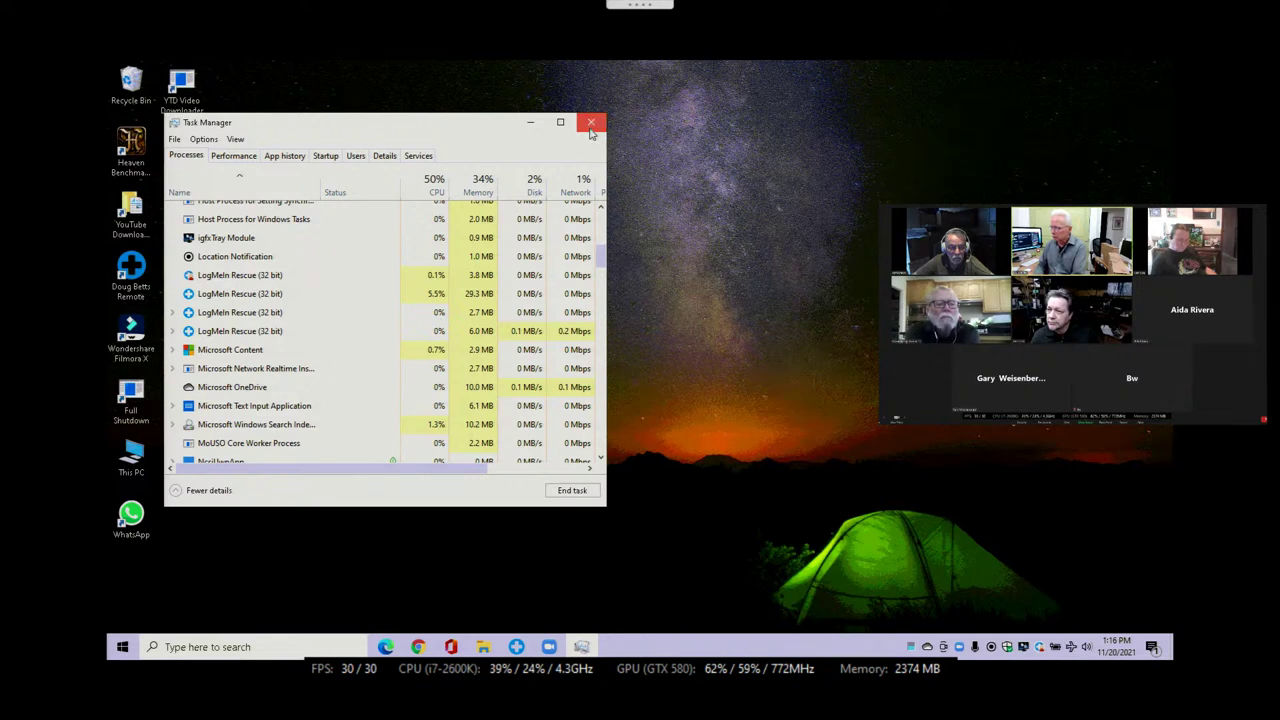
pyautogui.click(591, 124)
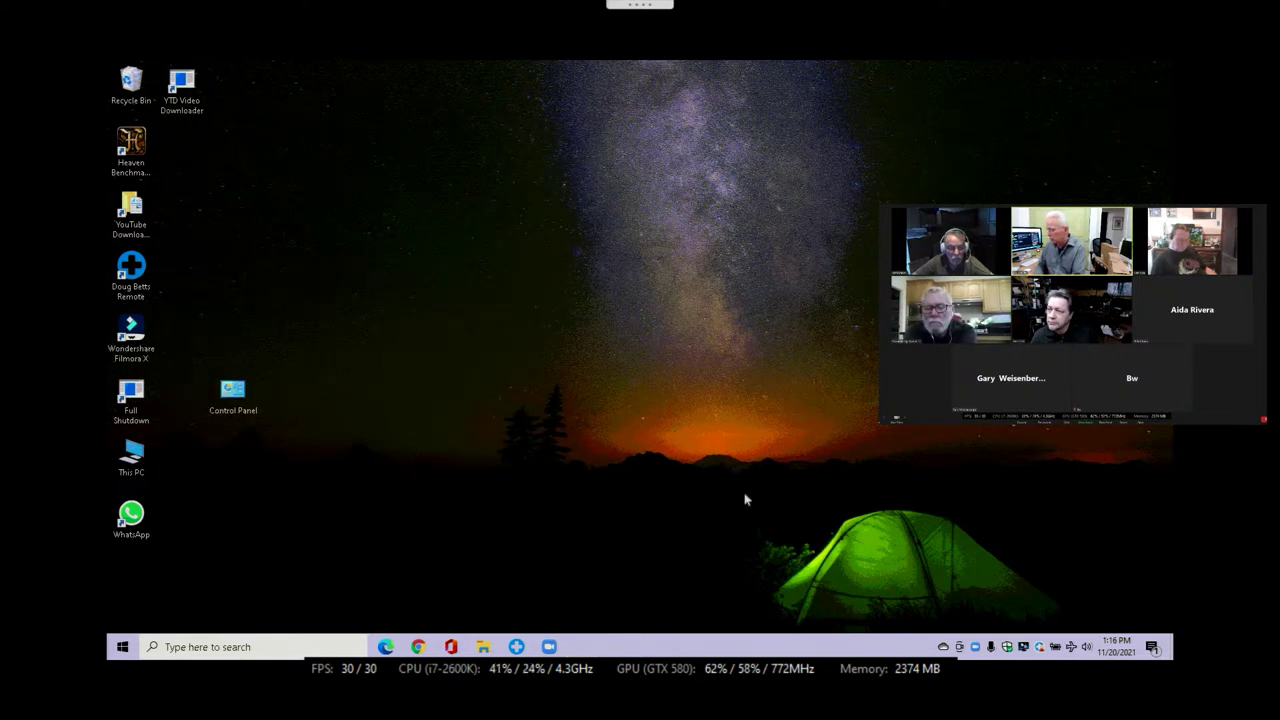
# Step: Close OneDrive on the customer's laptop and confirm the closure
pyautogui.click(943, 648)
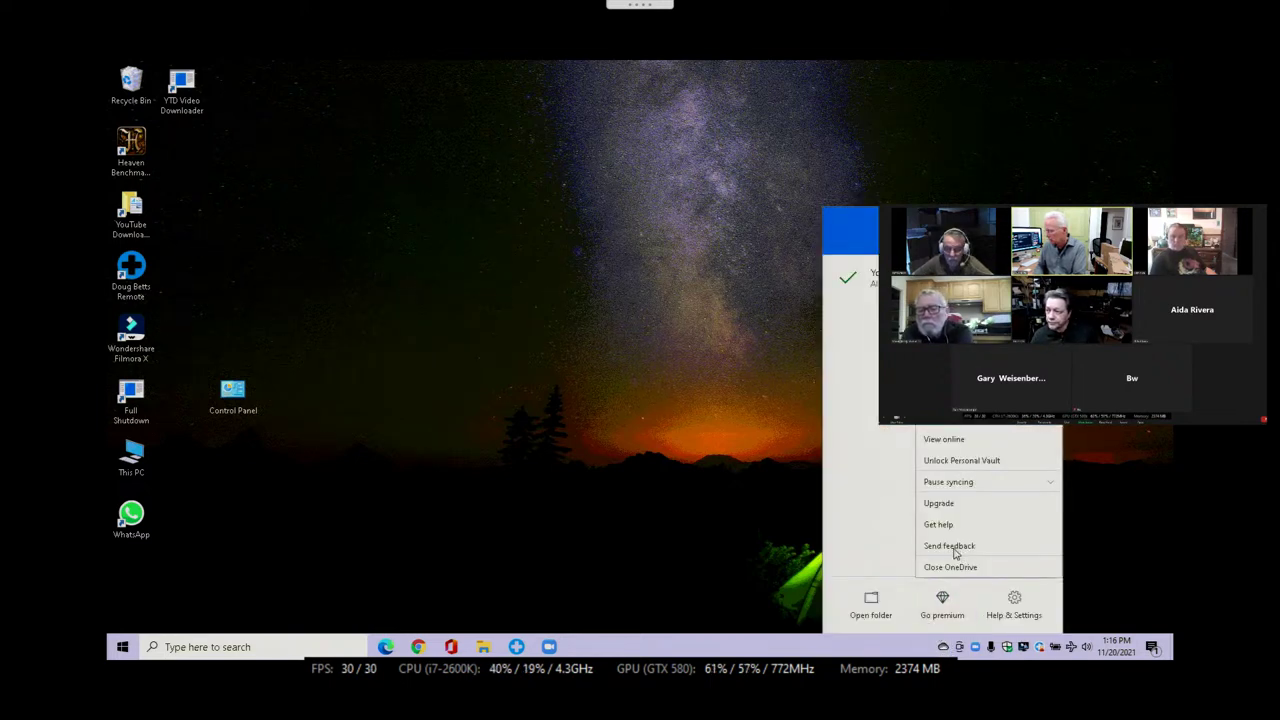
pyautogui.click(952, 568)
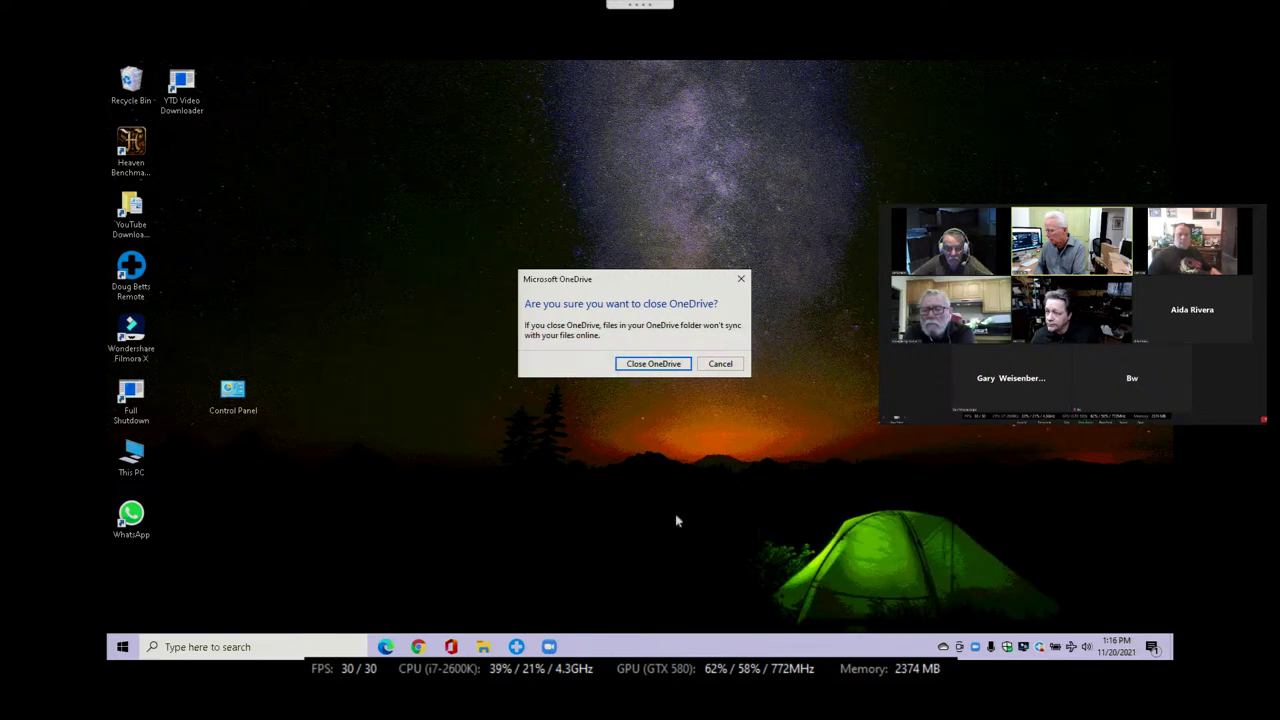
pyautogui.click(628, 366)
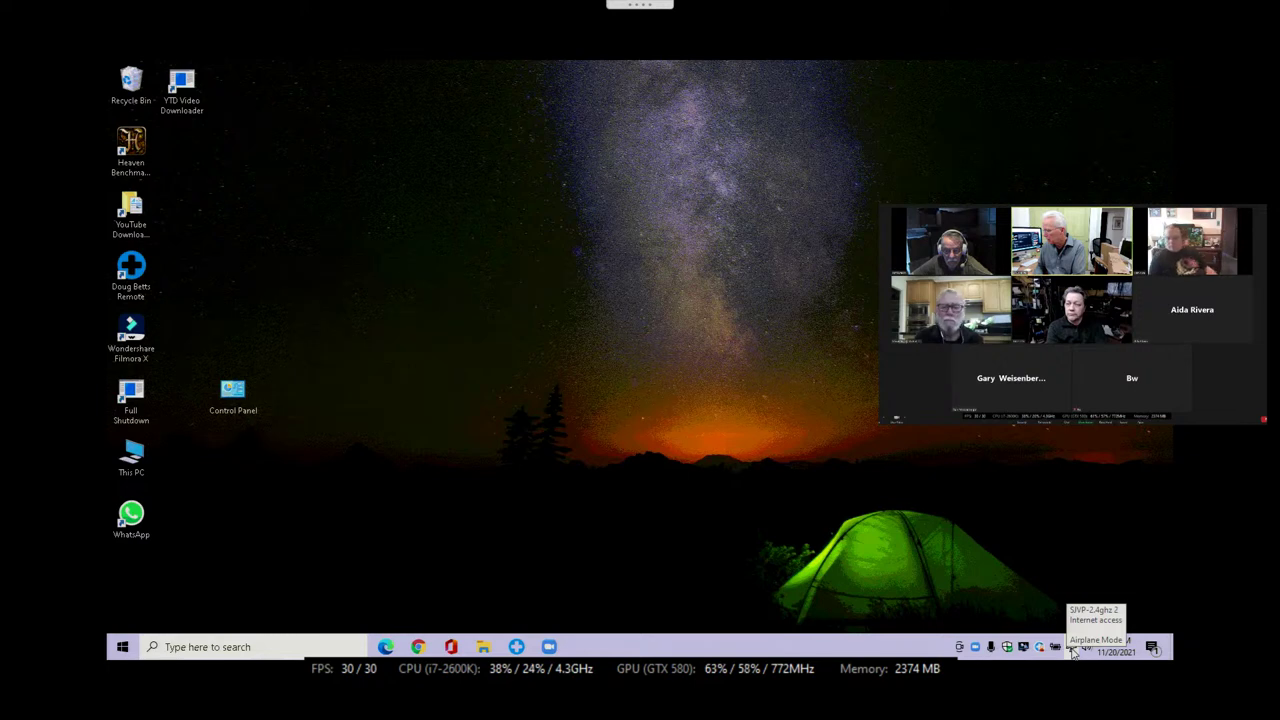
# Step: Examine the available Wi-Fi networks and the airplane mode setting on the customer's laptop, and dismiss the network list
pyautogui.click(1071, 648)
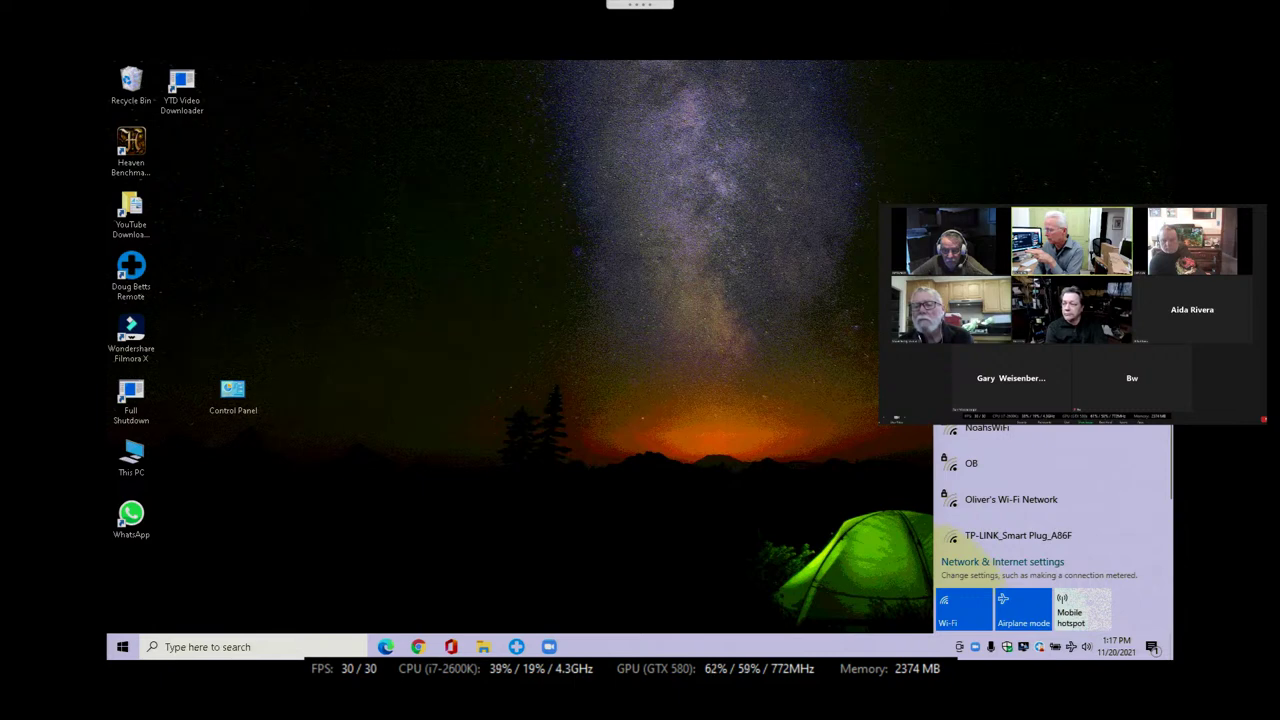
pyautogui.click(1068, 328)
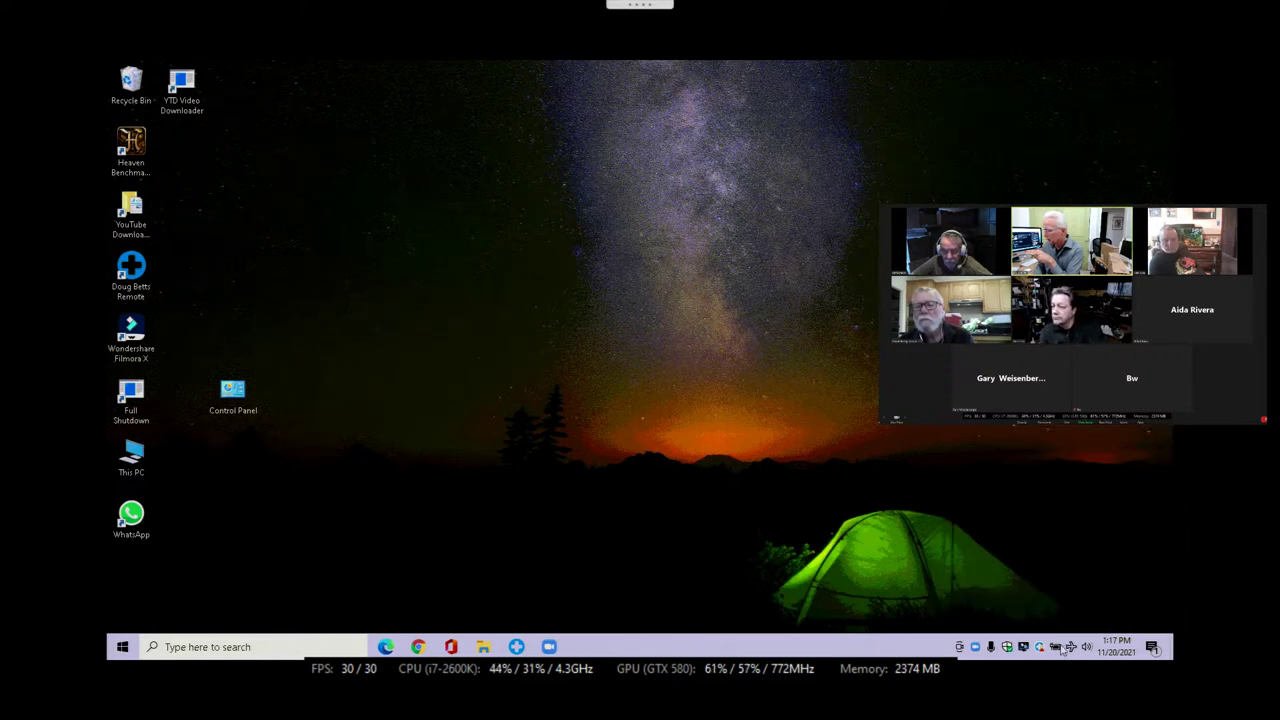